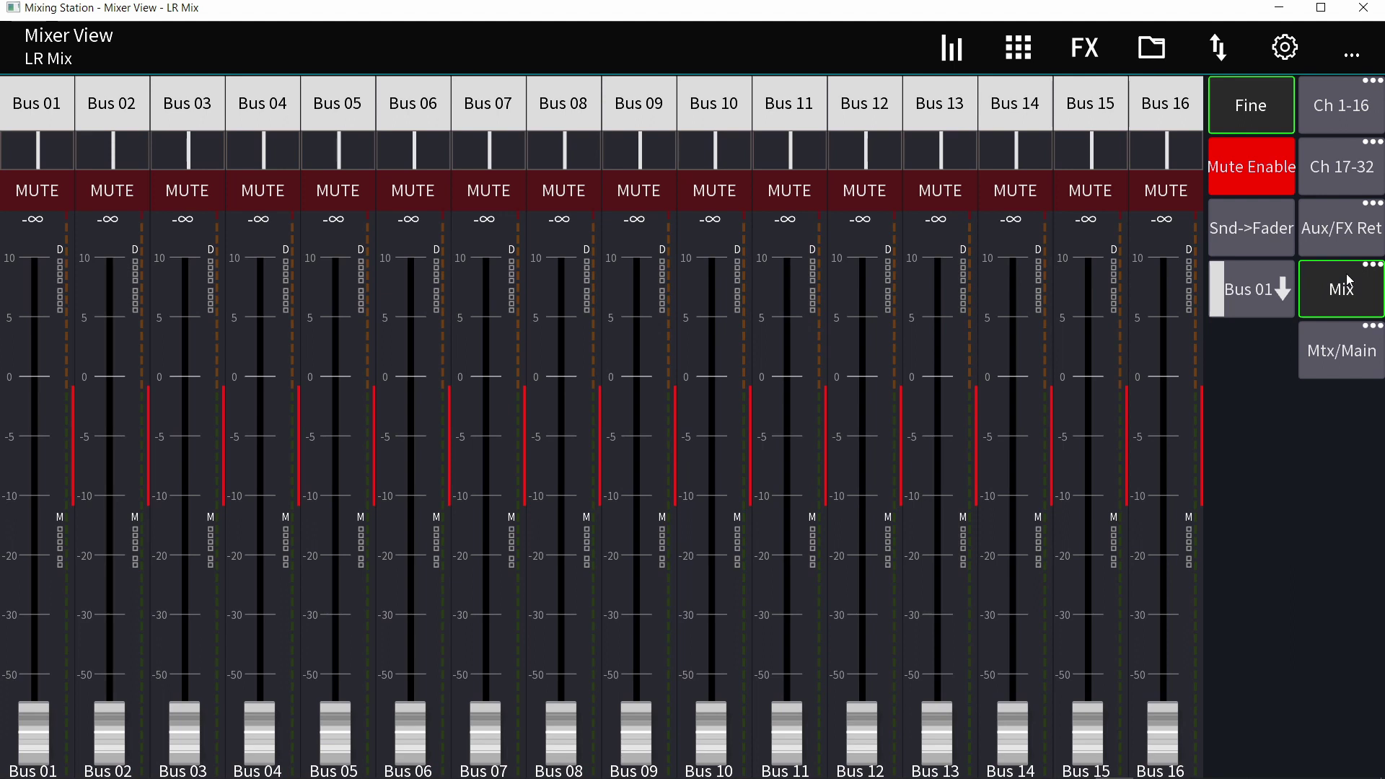
Look through the Mtx/Main, Ch 1-16, Ch 17-32 and Aux/FX Ret layers in the mixer view.
click(1345, 352)
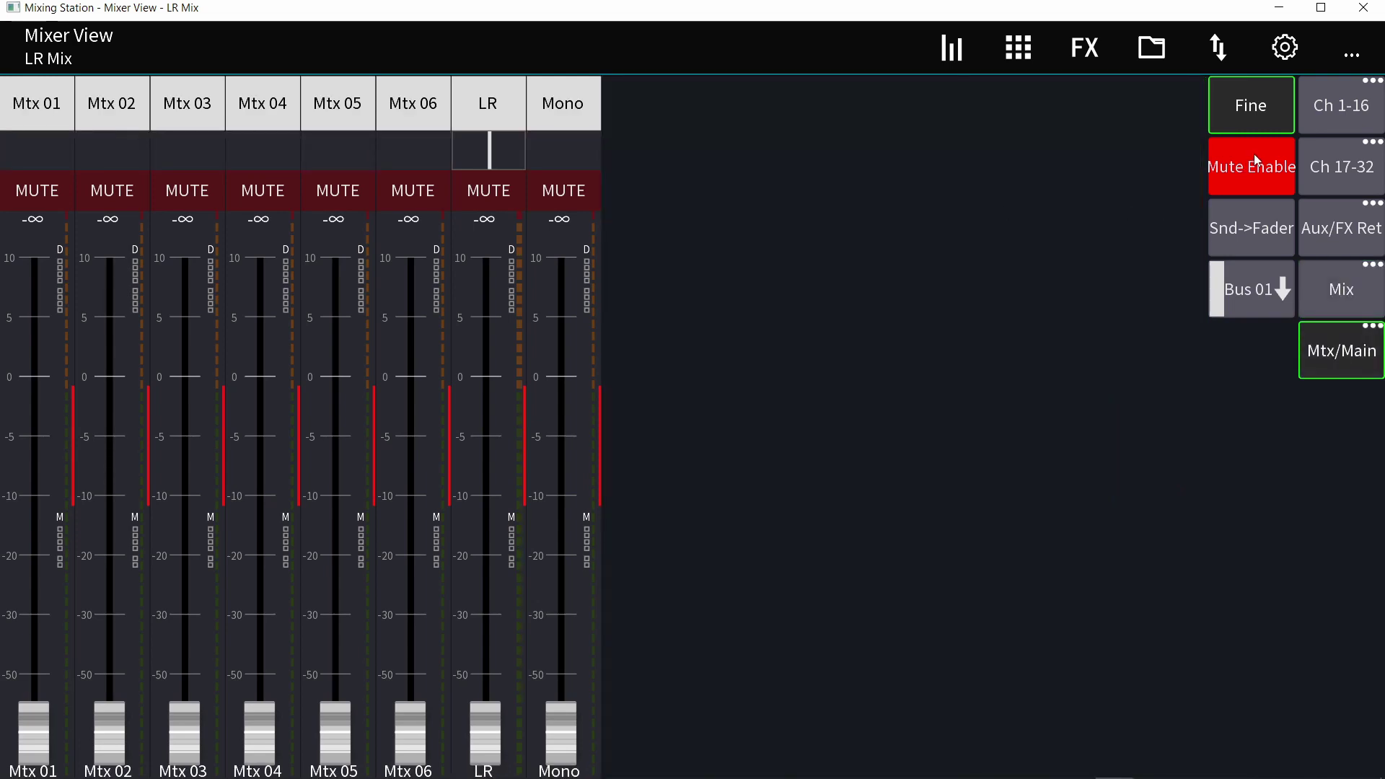
click(1349, 124)
click(1342, 166)
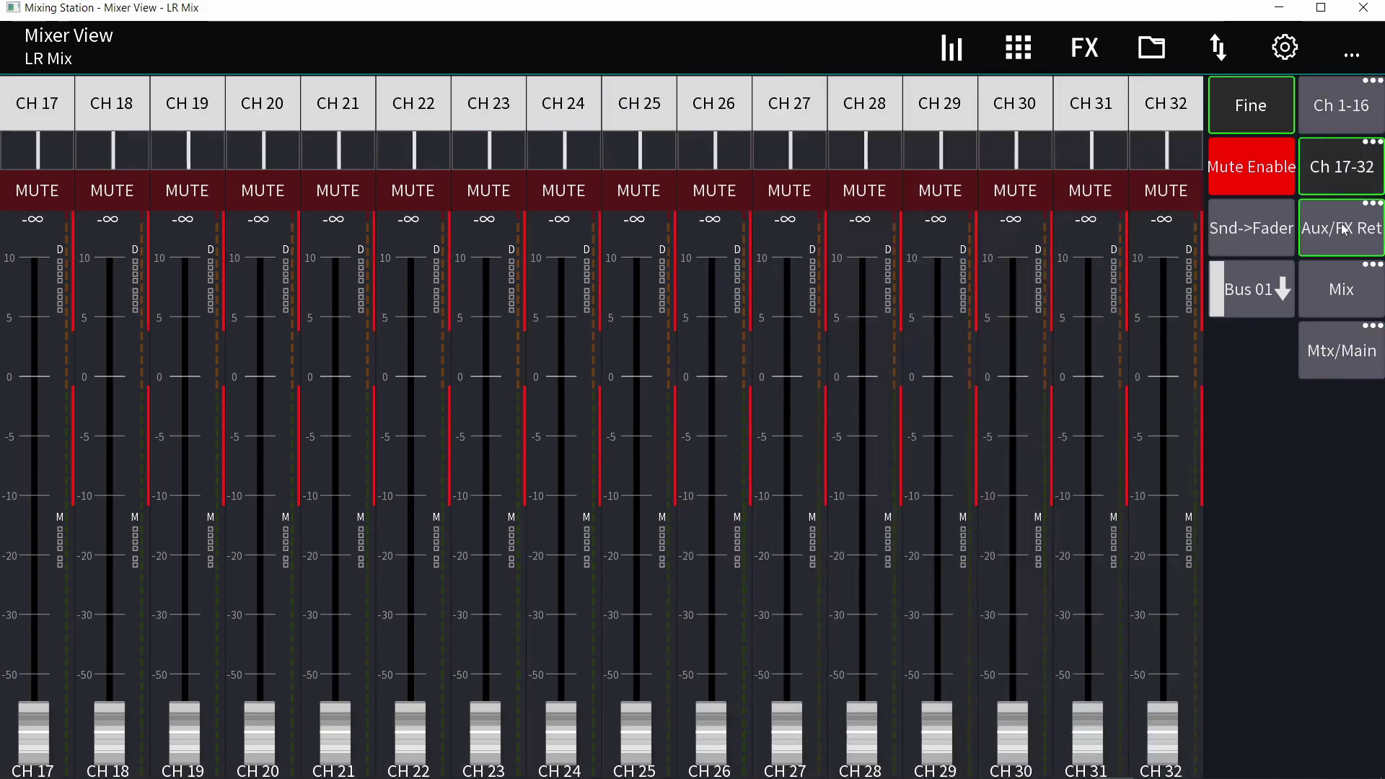
click(1342, 228)
click(1280, 247)
click(1270, 239)
click(1270, 240)
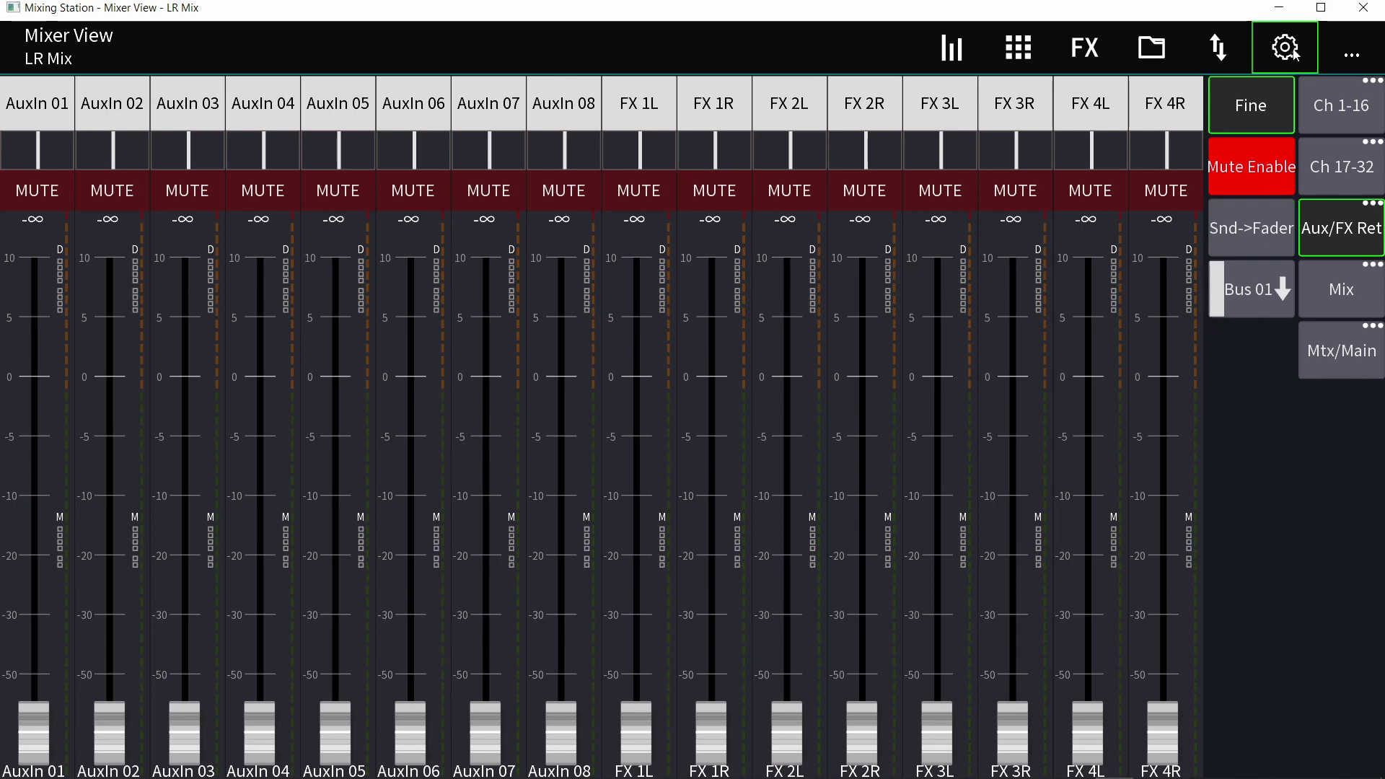
Switch on SigGen 1 in the console setup, set its first frequency to 69.3 Hz, and return to the mixer view.
click(1334, 51)
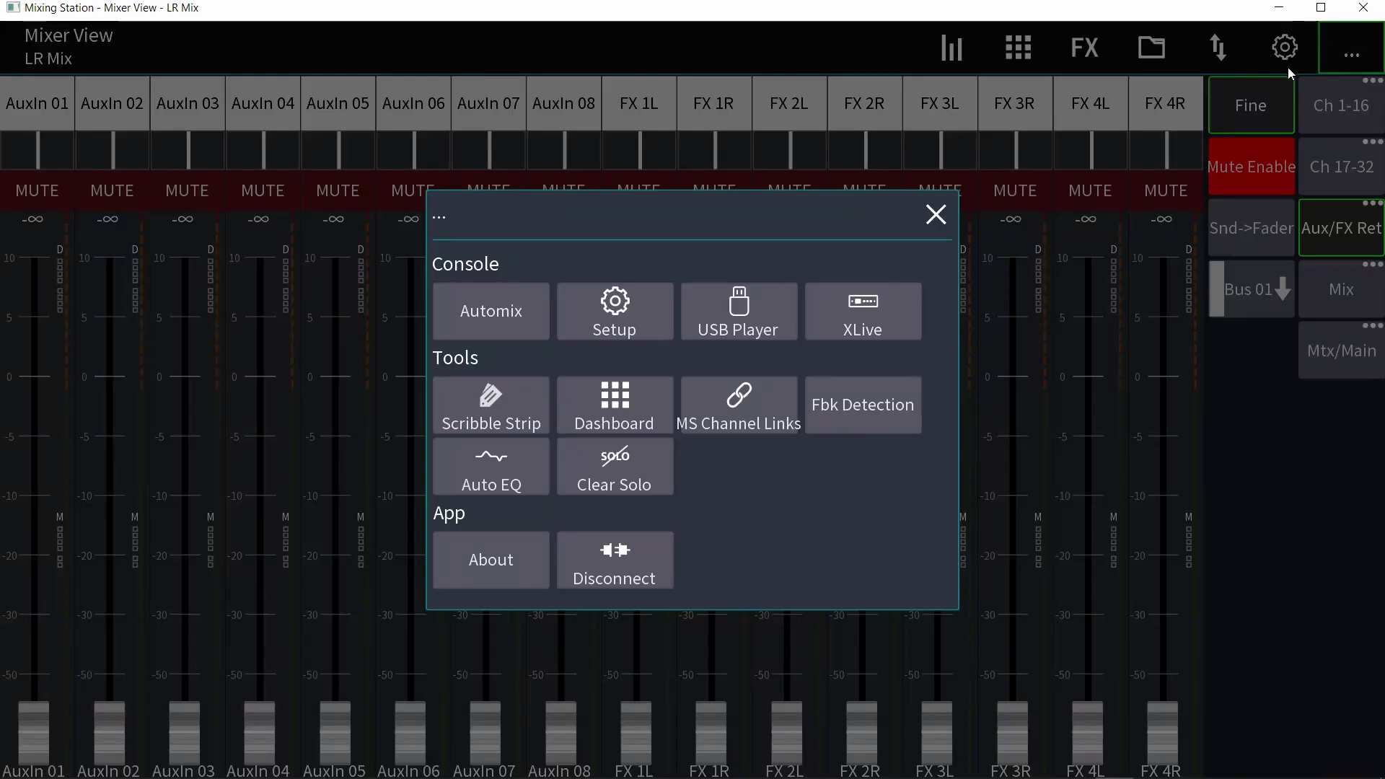
click(643, 318)
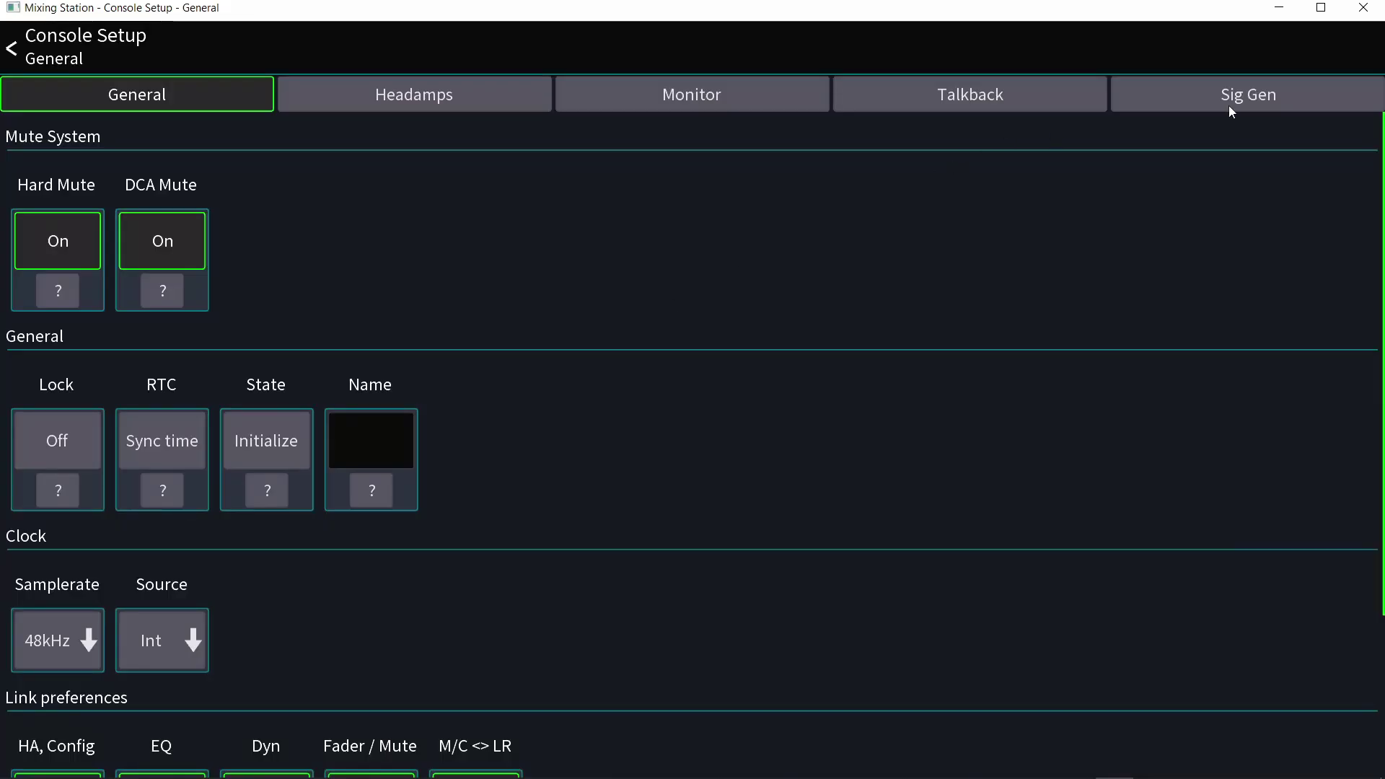
click(1343, 79)
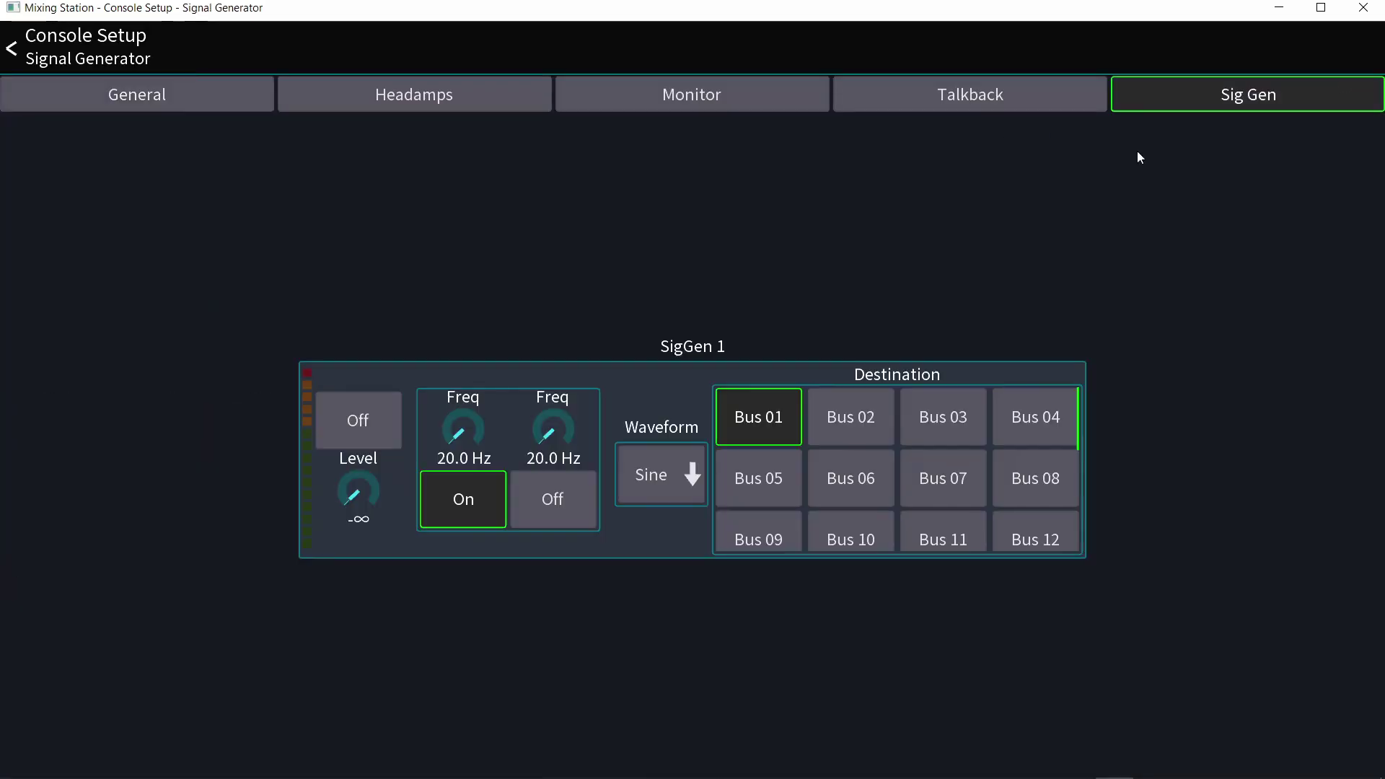
click(365, 423)
drag(464, 438, 499, 325)
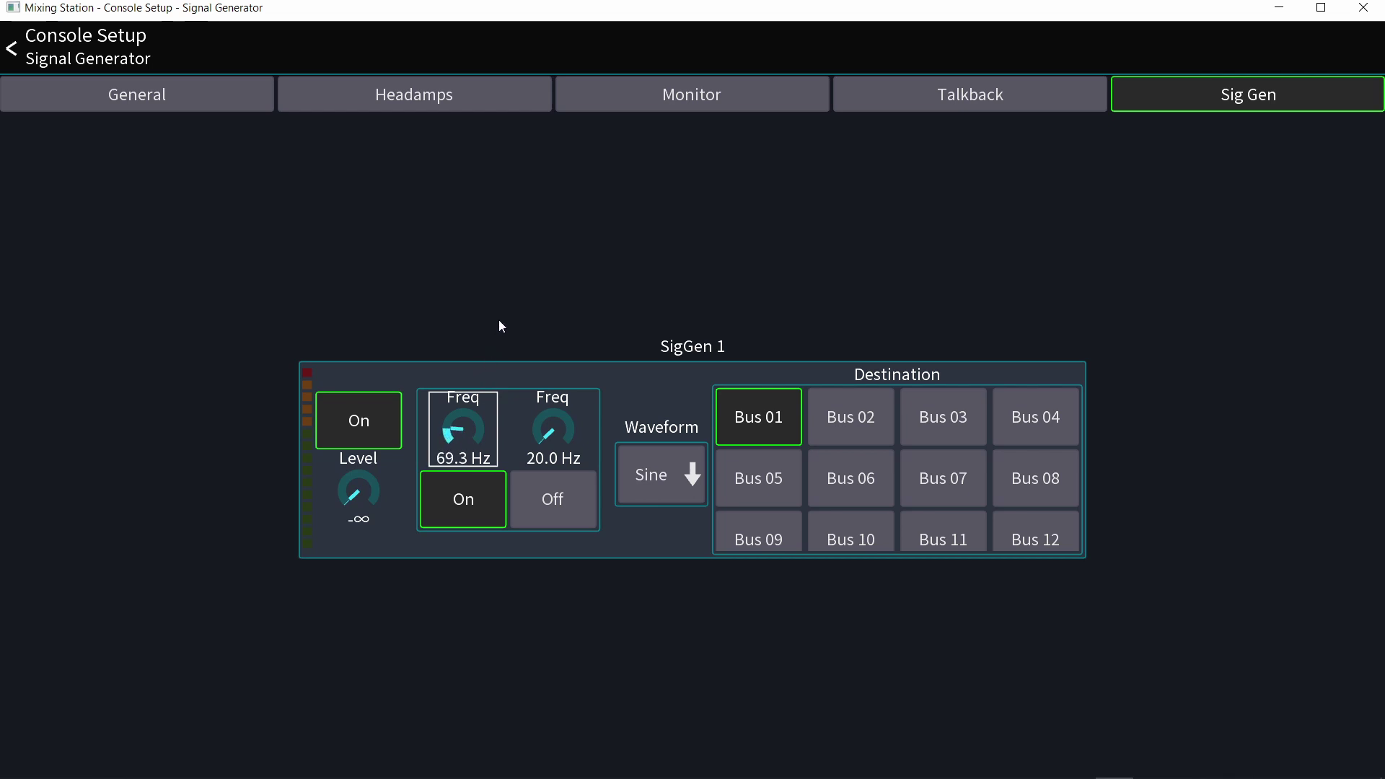
click(128, 36)
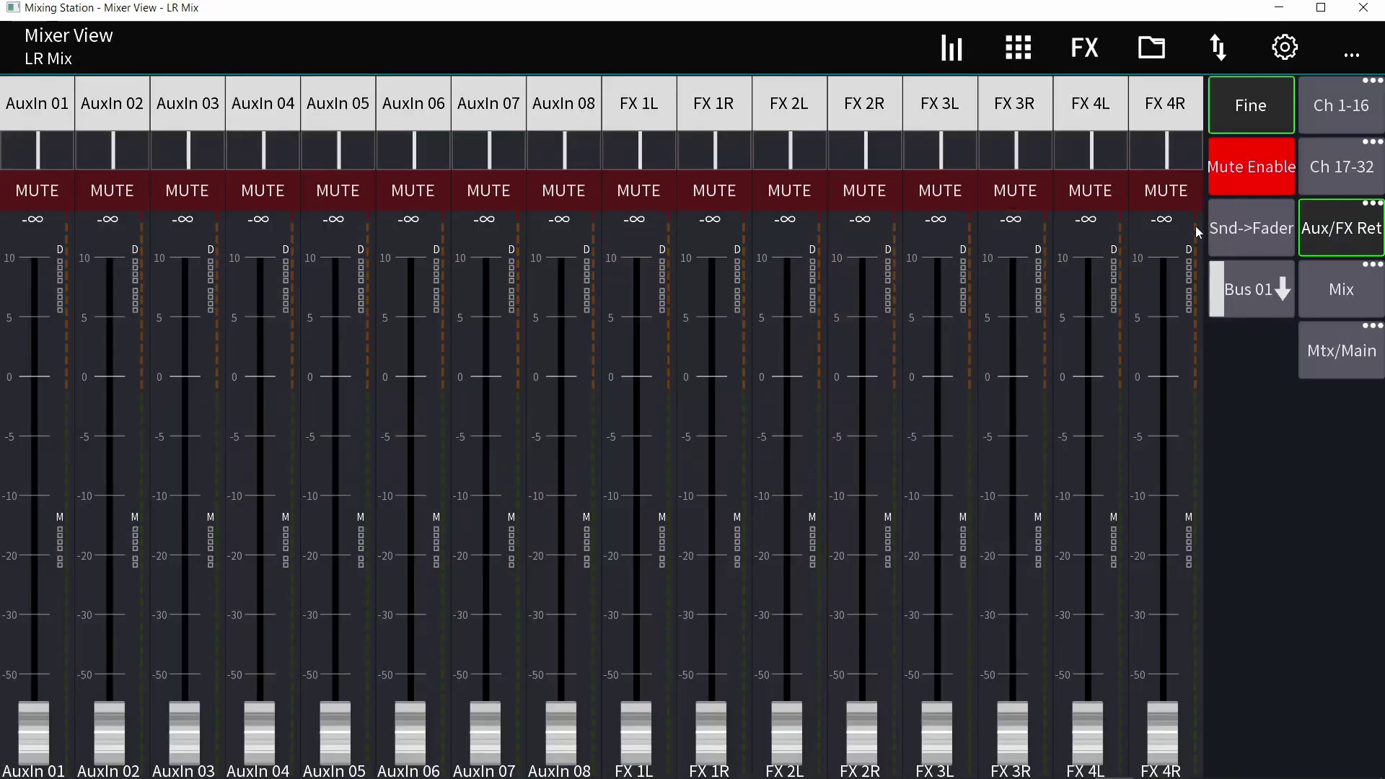
View the parametric EQ of the LR channel on the Mtx/Main layer and return to the mixer view.
click(1349, 347)
click(485, 108)
click(680, 287)
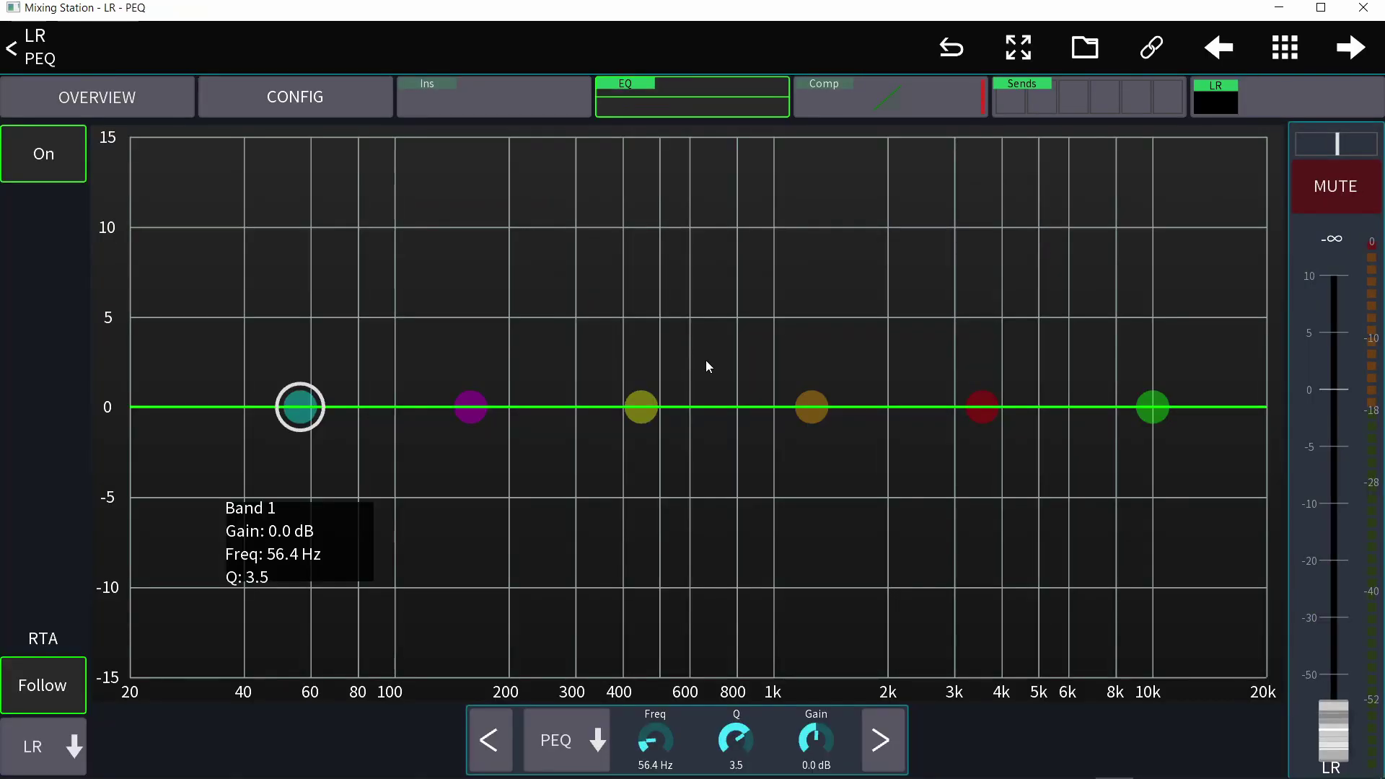
click(60, 54)
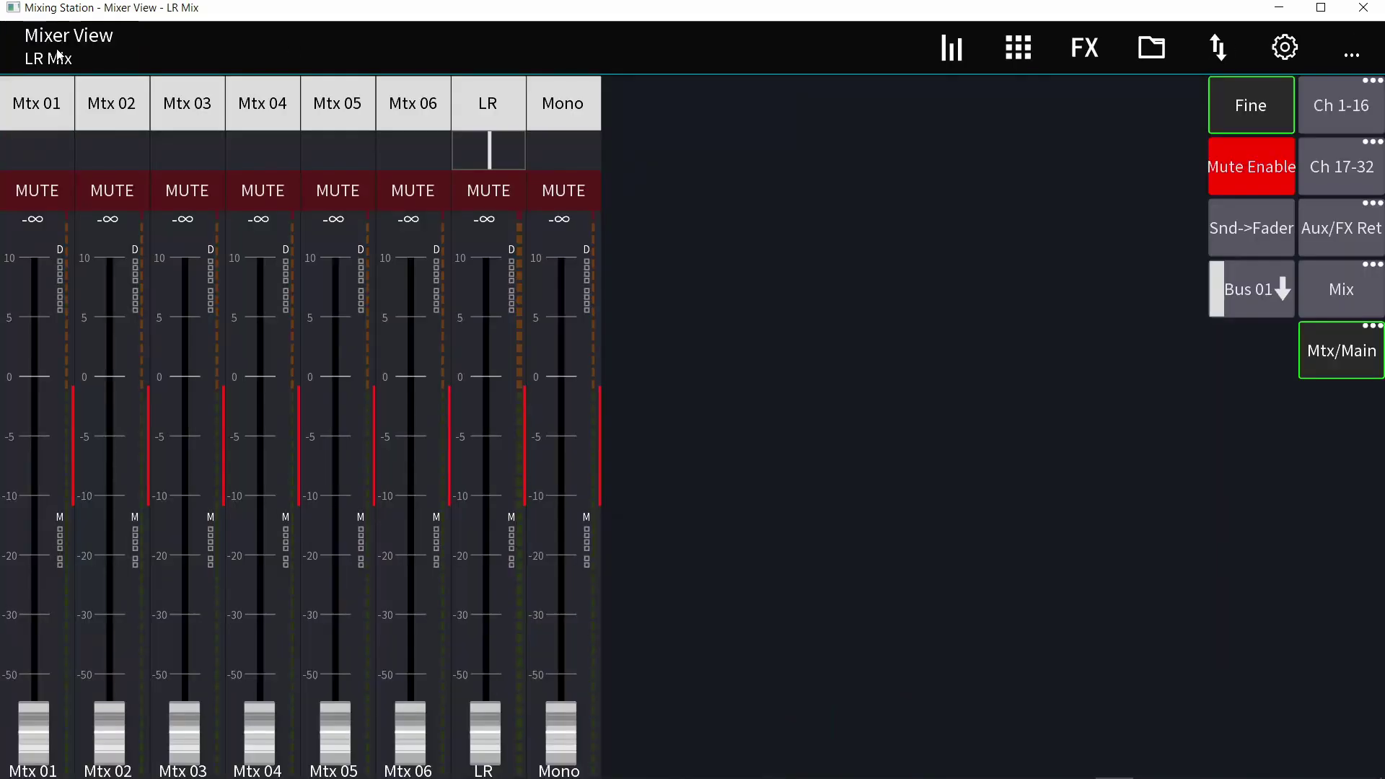
Create a new layout in the app's layout settings.
click(1292, 47)
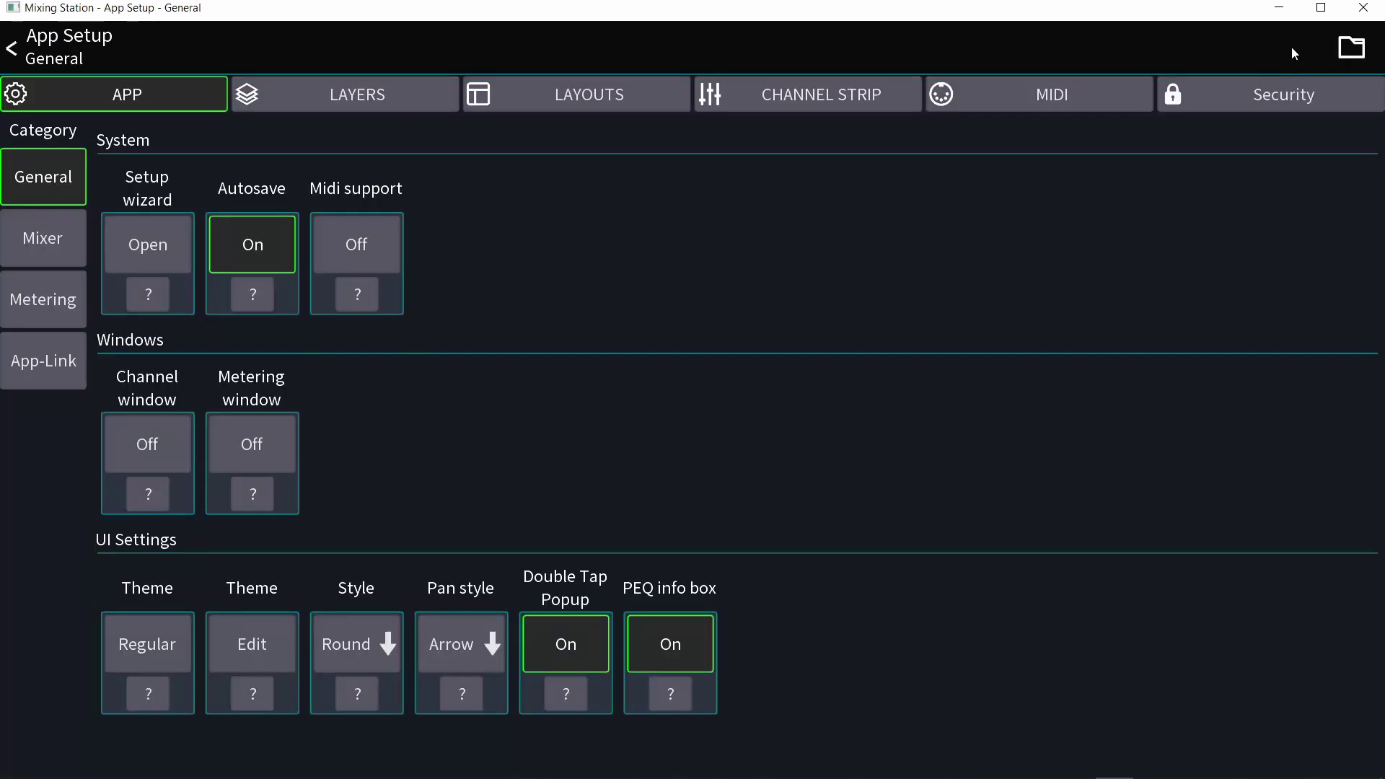
click(593, 92)
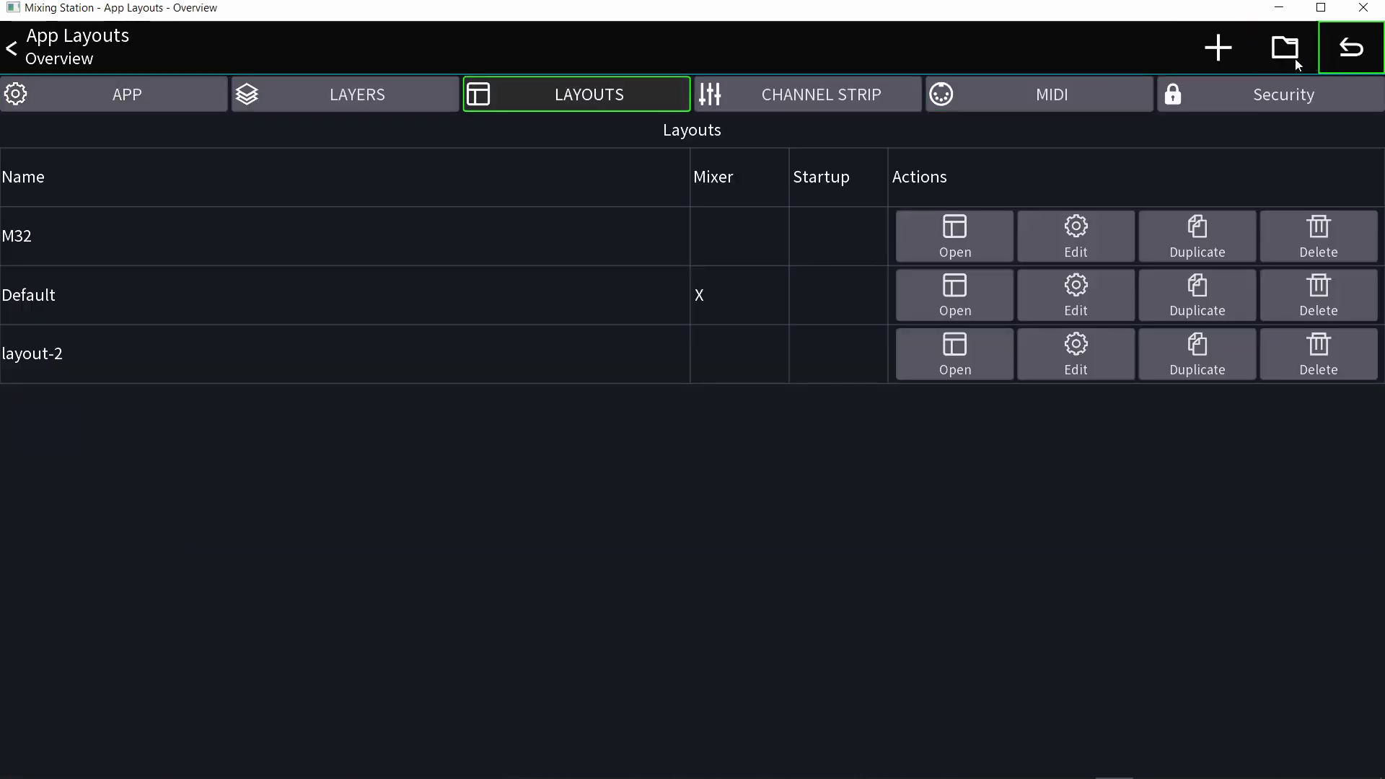
click(1228, 57)
Delete the mixer, the sidebar and the layer selection from the new layout to leave an empty canvas.
click(676, 246)
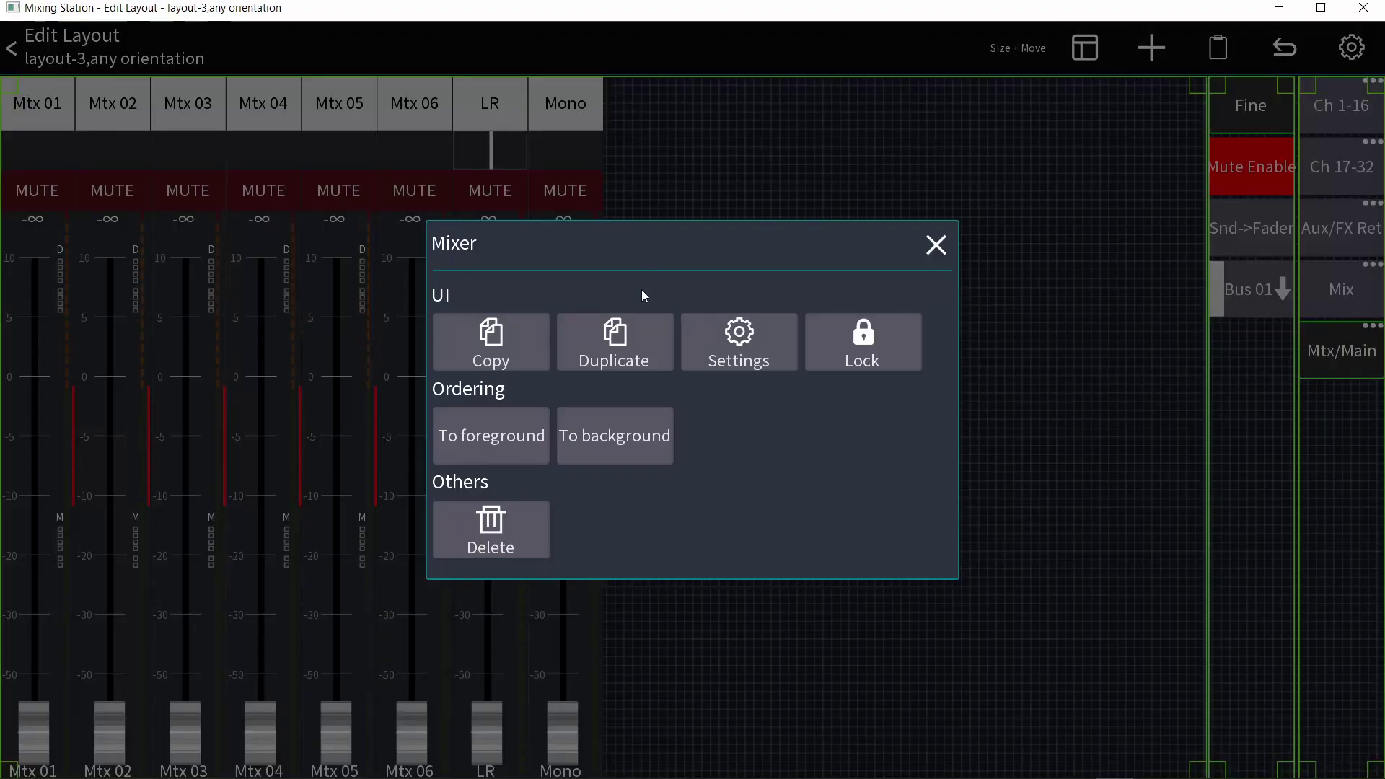
click(485, 552)
click(1235, 158)
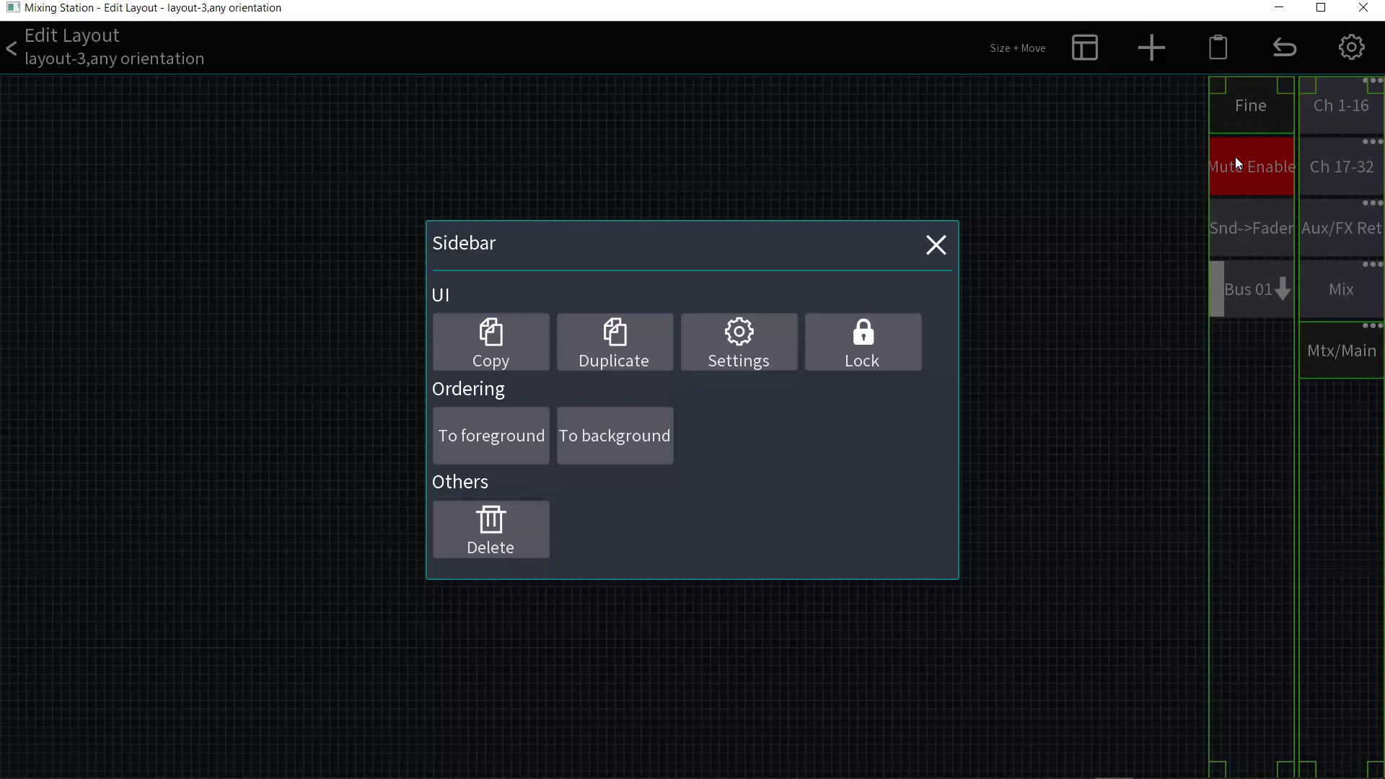
click(486, 531)
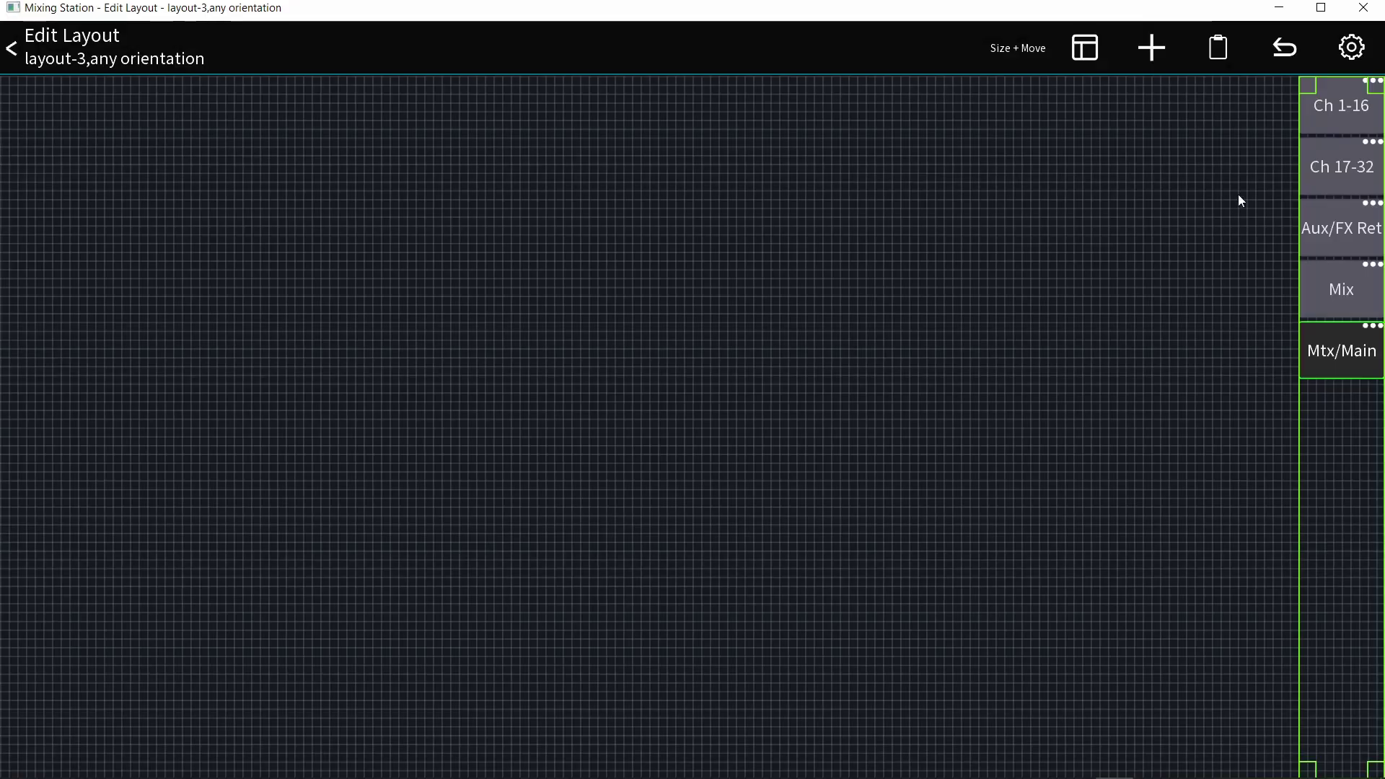
click(1331, 188)
click(474, 543)
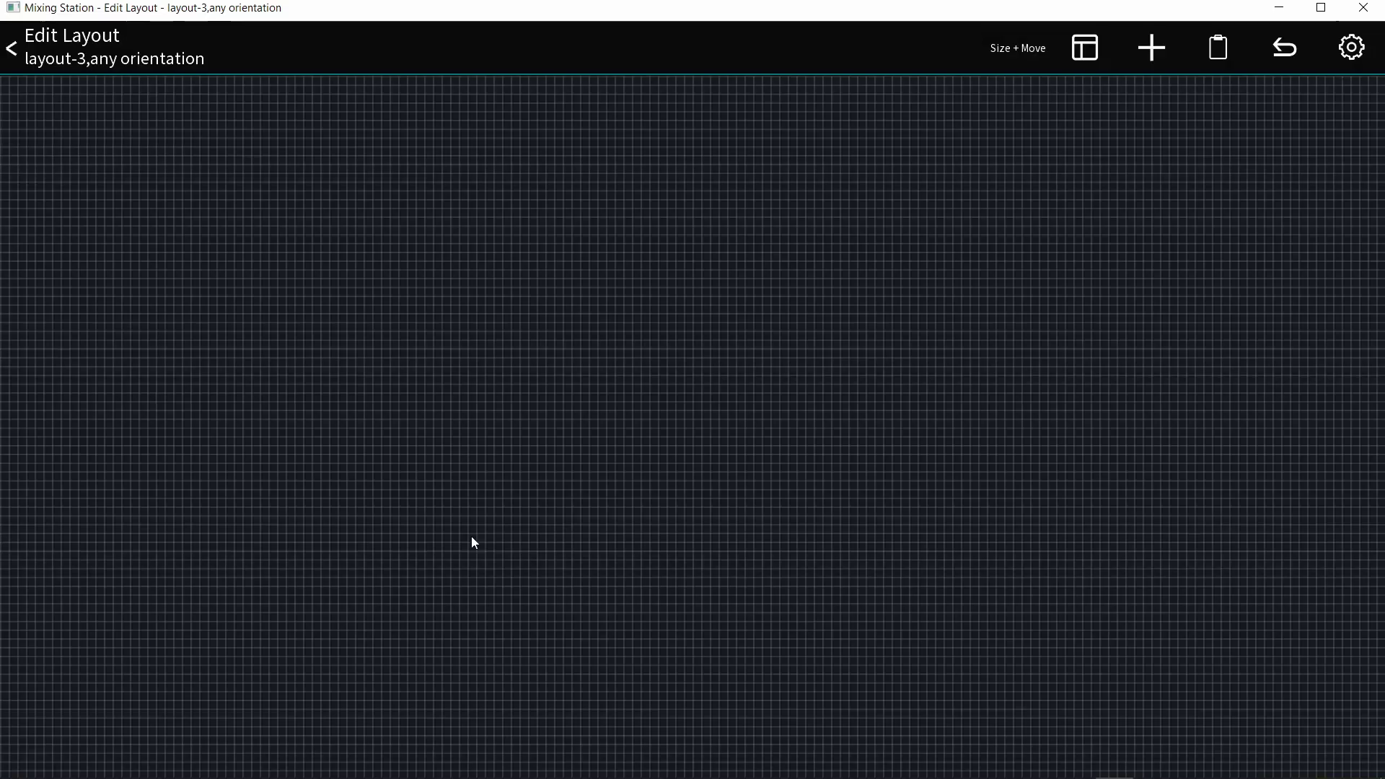
Add a Channel view item and enlarge it to fill most of the canvas, leaving a free strip above it.
click(1151, 49)
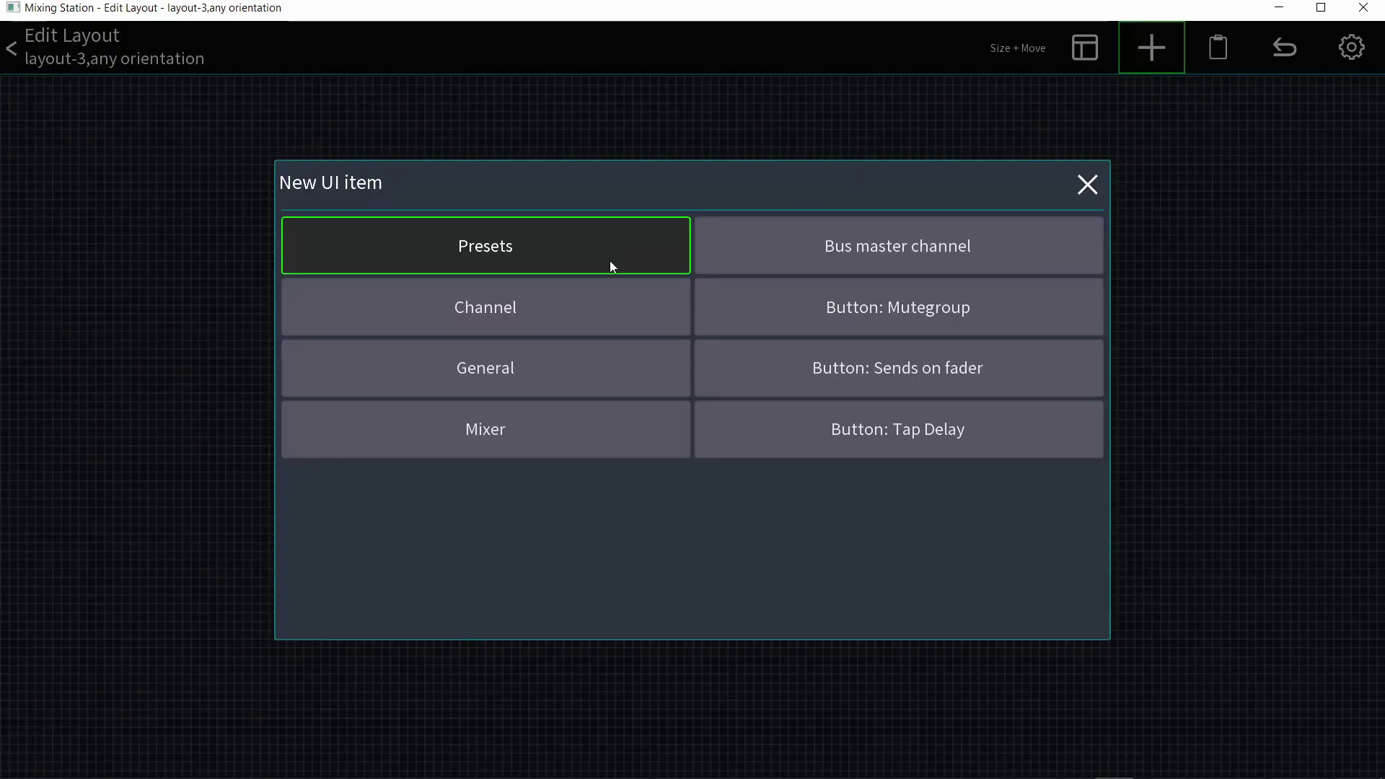
click(612, 304)
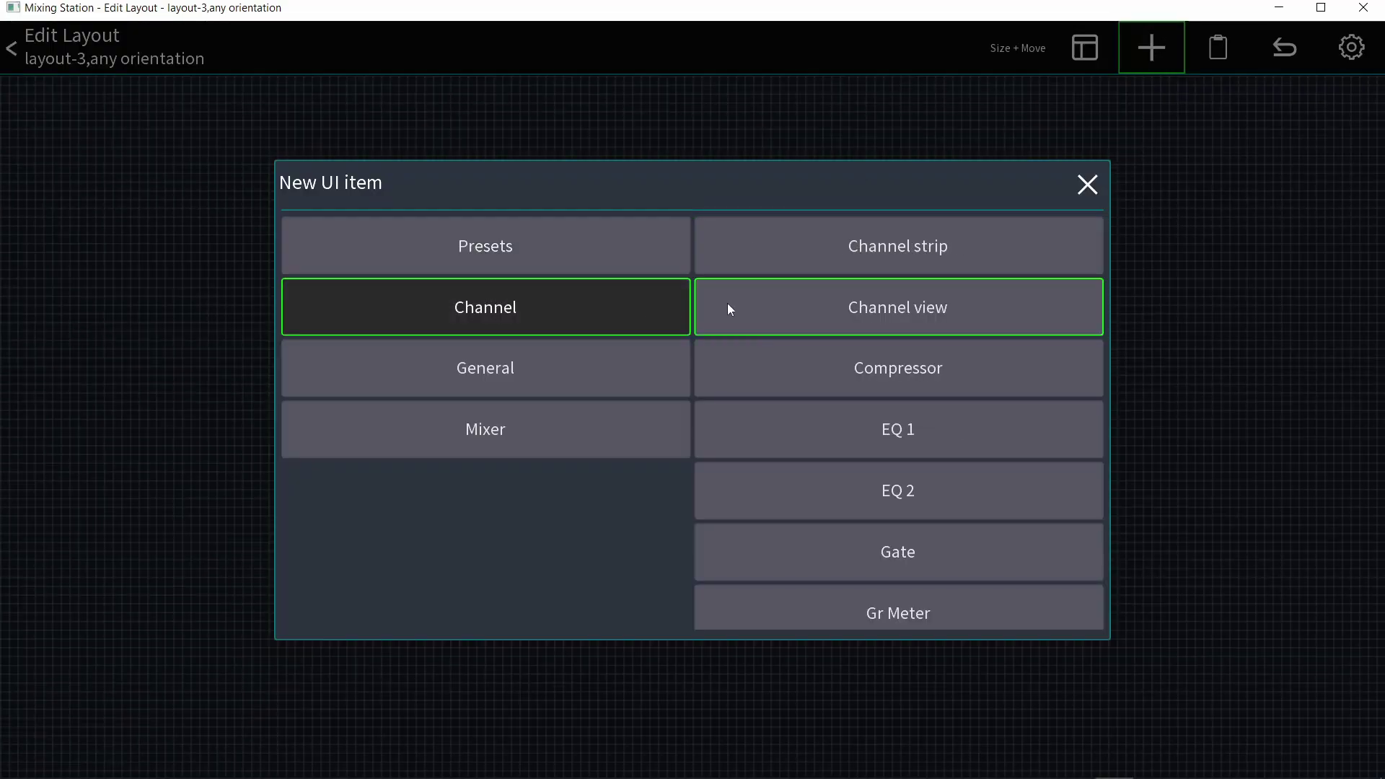
click(754, 309)
drag(677, 400, 215, 550)
drag(684, 471, 1262, 191)
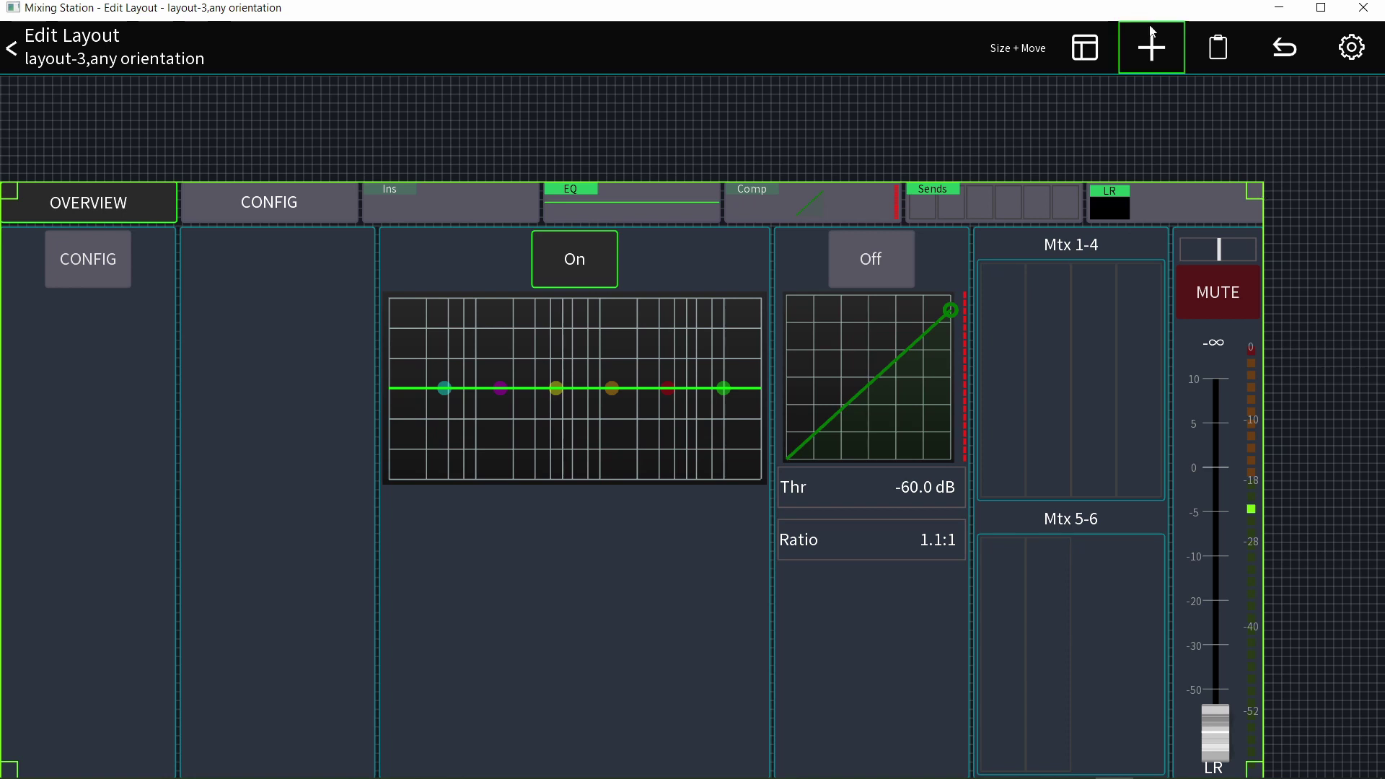
Add a general Button item and fit it above the right end of the channel view.
click(1152, 48)
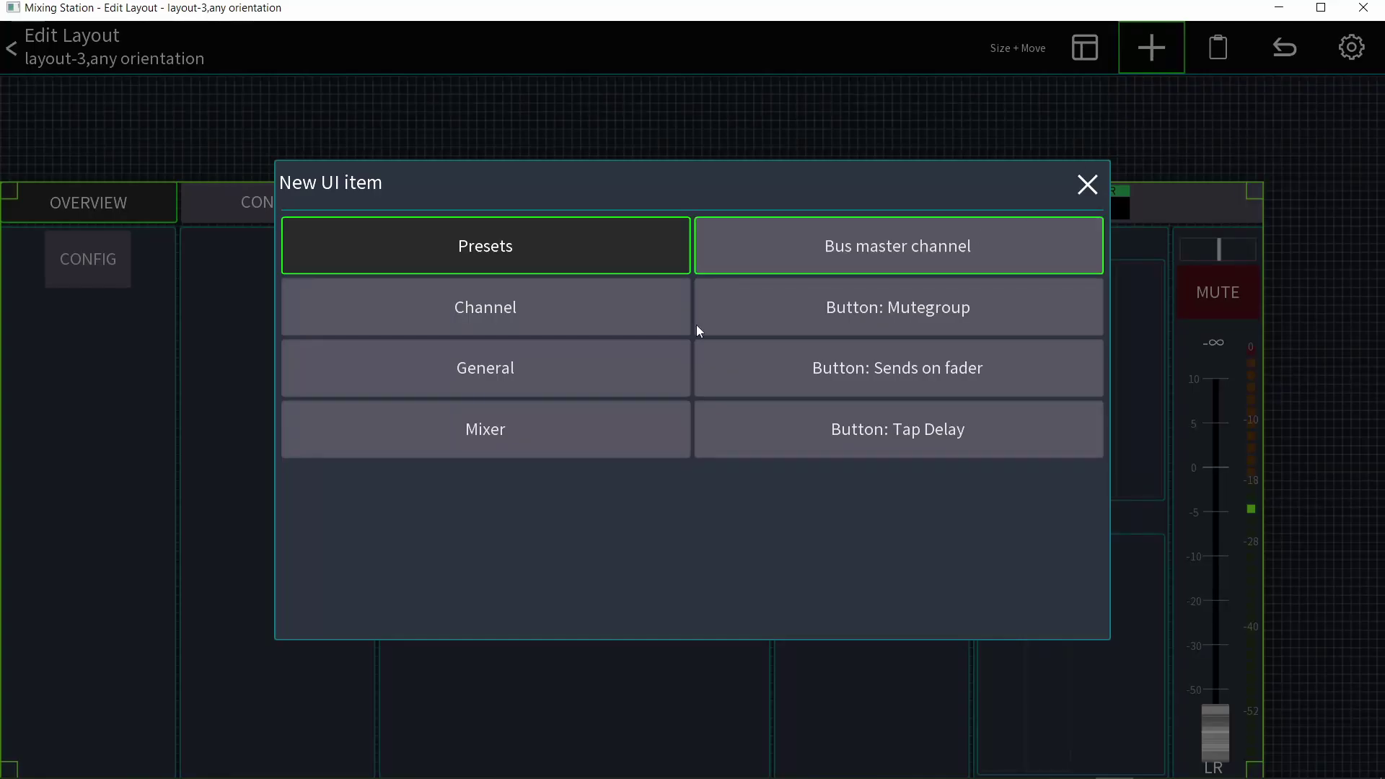
click(559, 366)
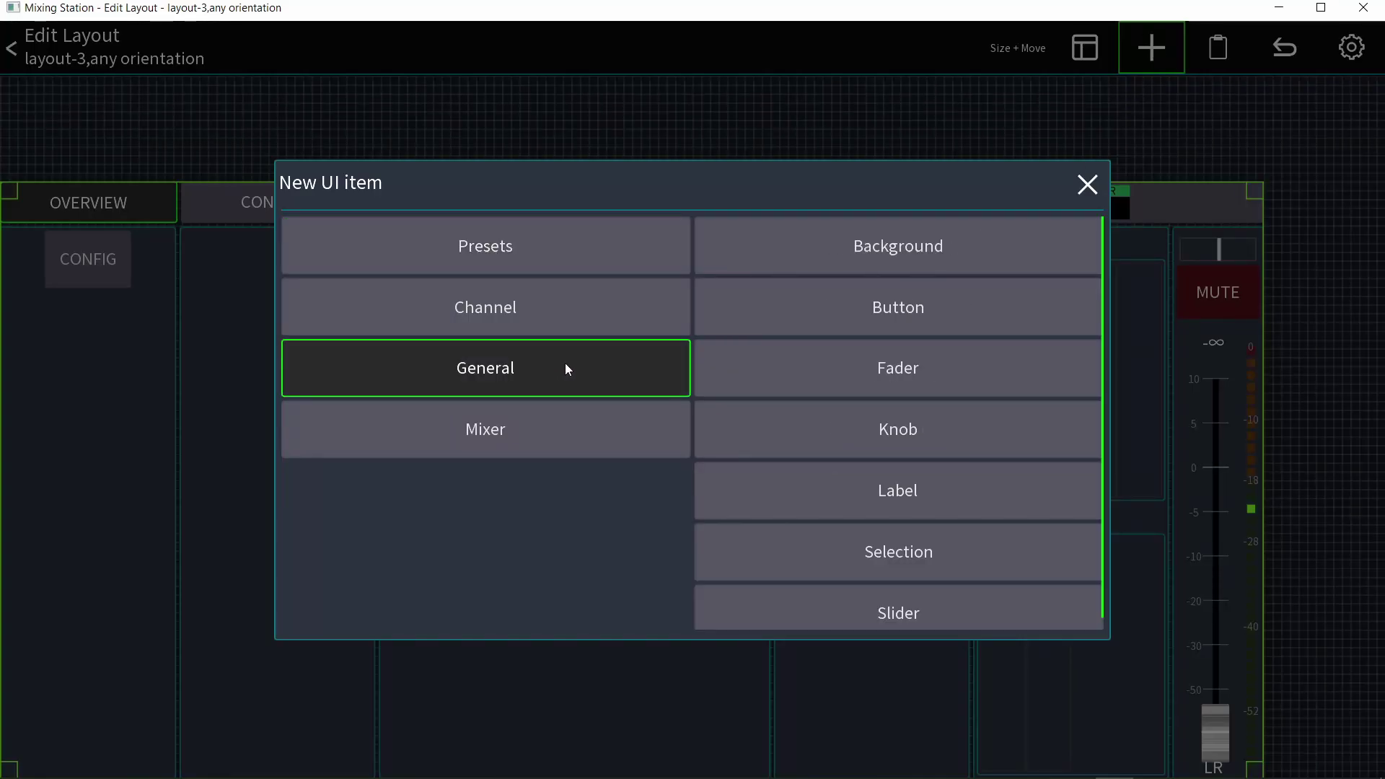
click(828, 314)
drag(1008, 200, 1231, 144)
Give the new button a click action of console type Sig Gen, with generator 1 and value On.
click(1158, 120)
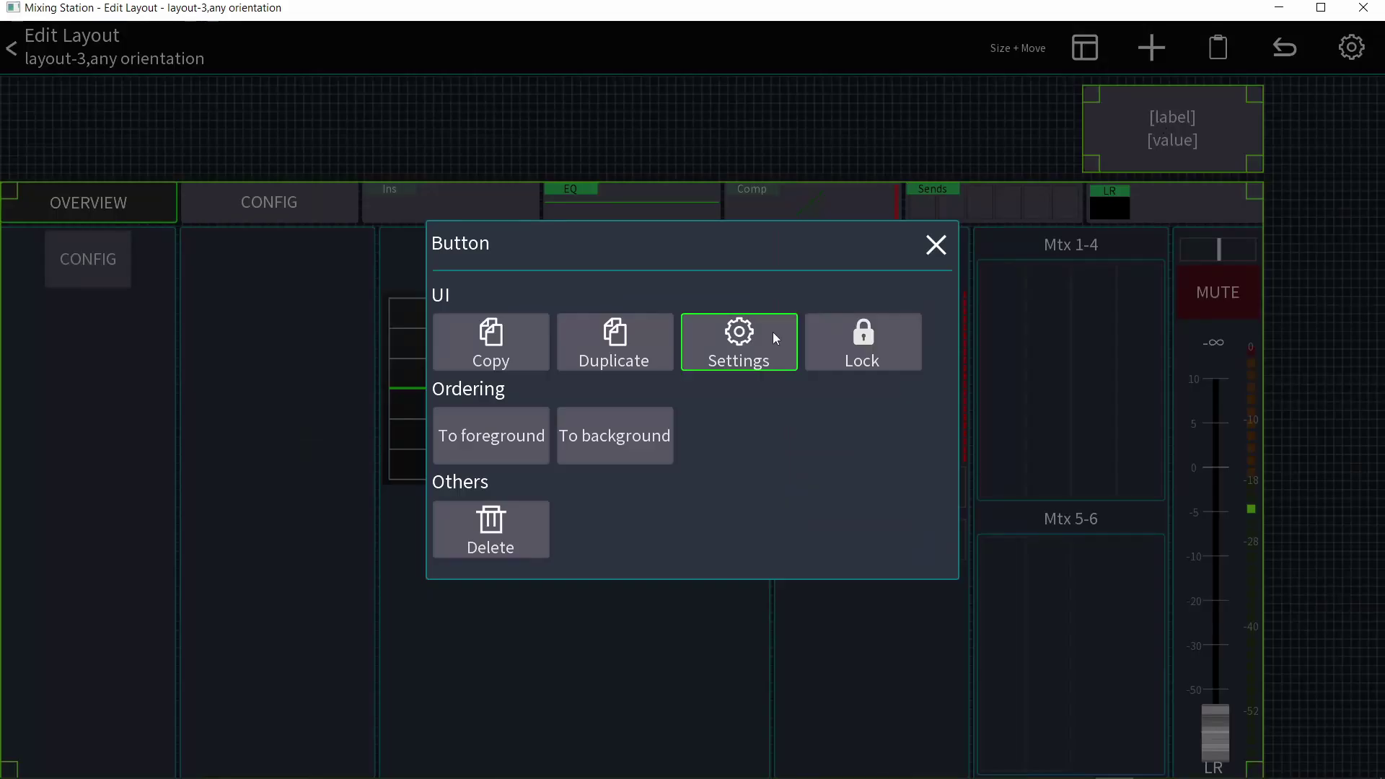
click(773, 335)
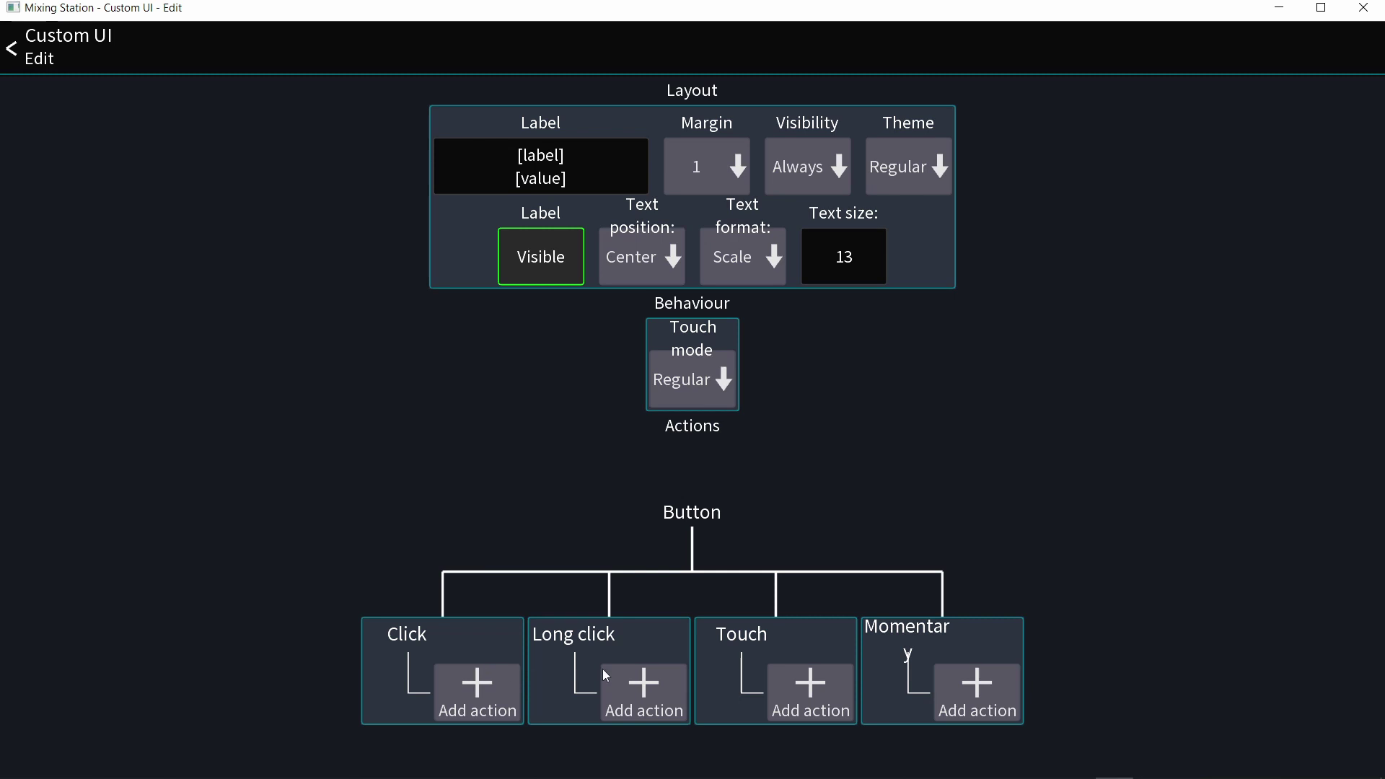
click(480, 694)
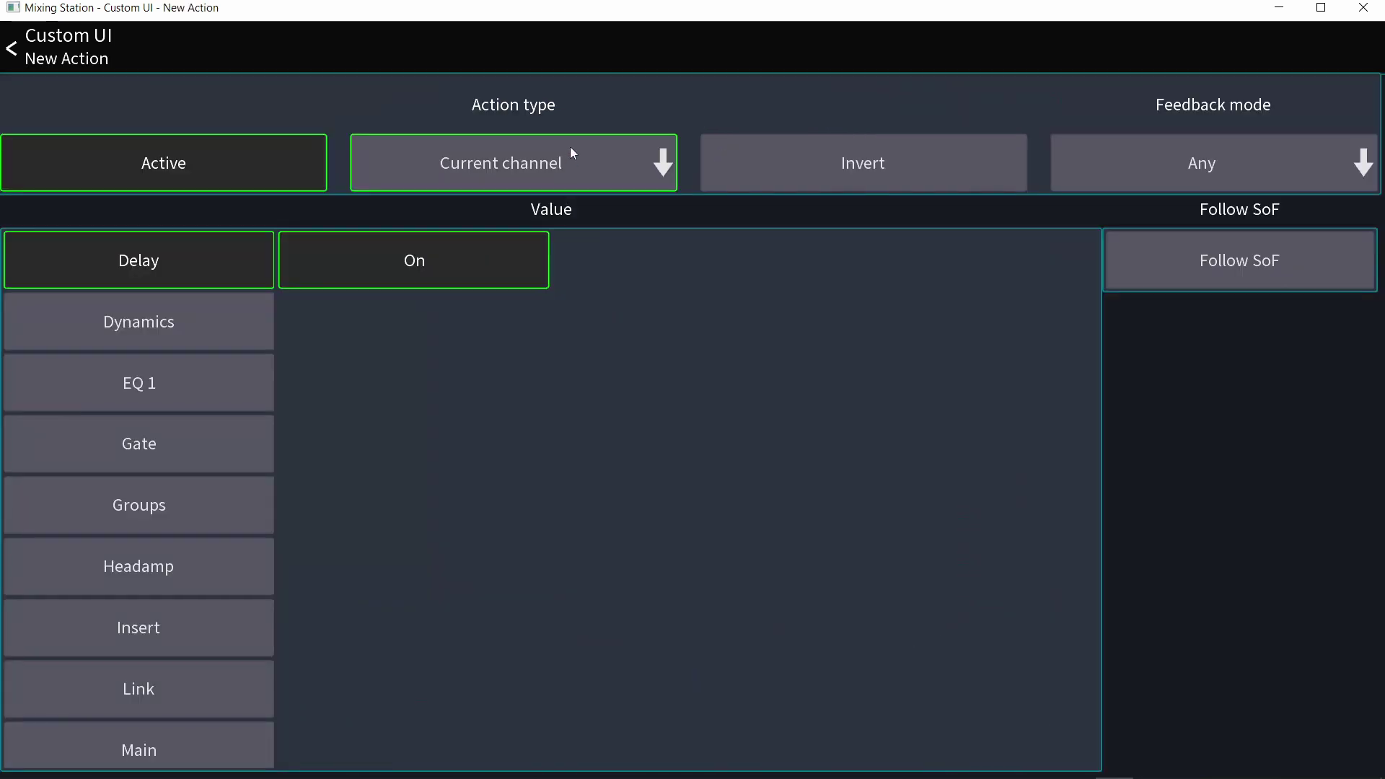
click(571, 148)
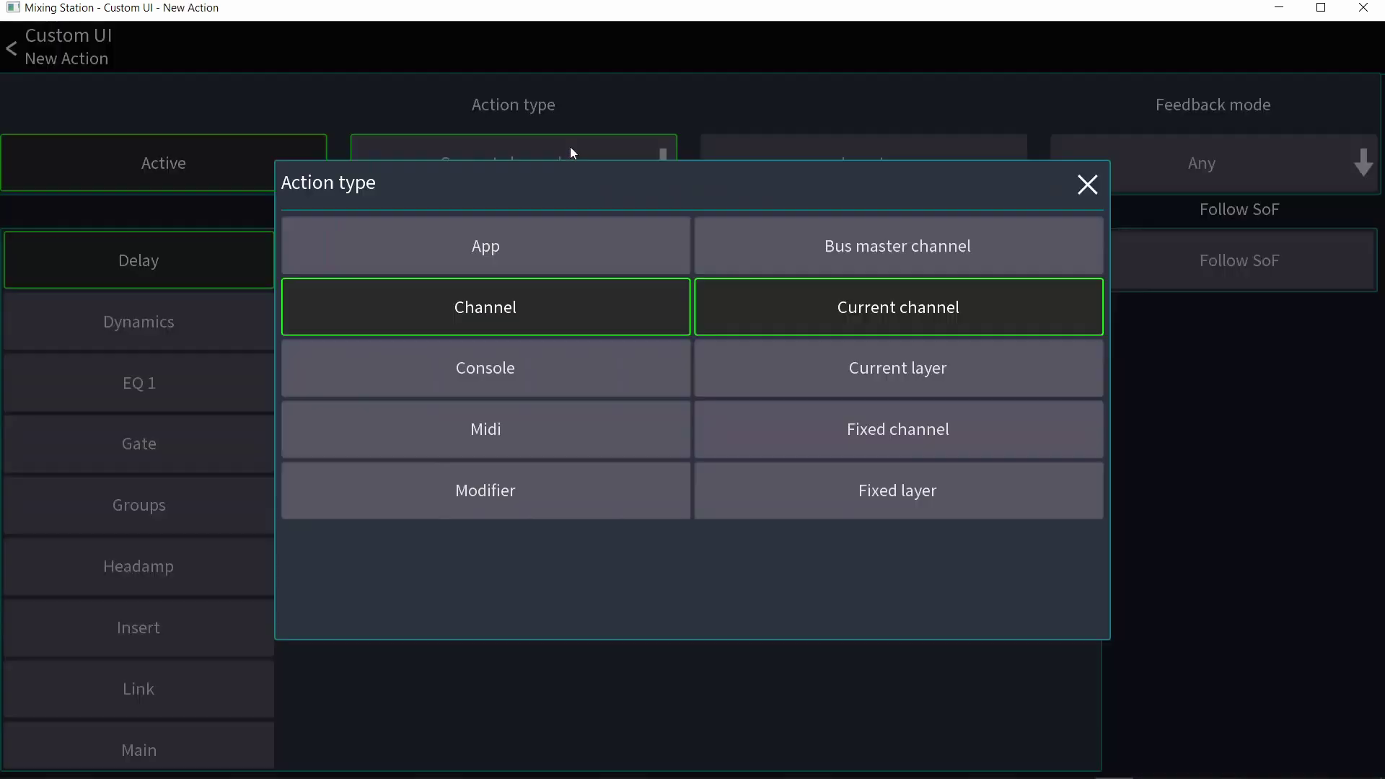
click(569, 358)
scroll(885, 551, down, 5)
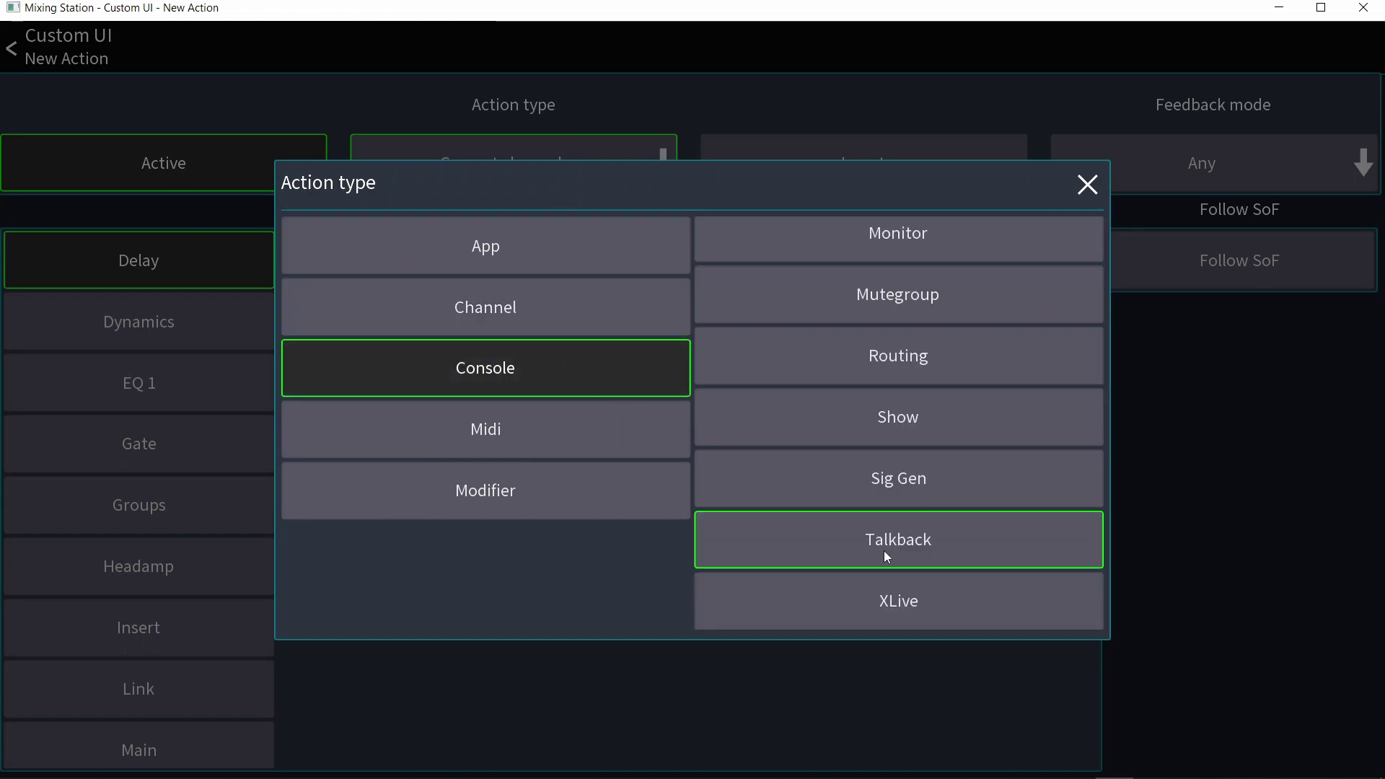
click(891, 492)
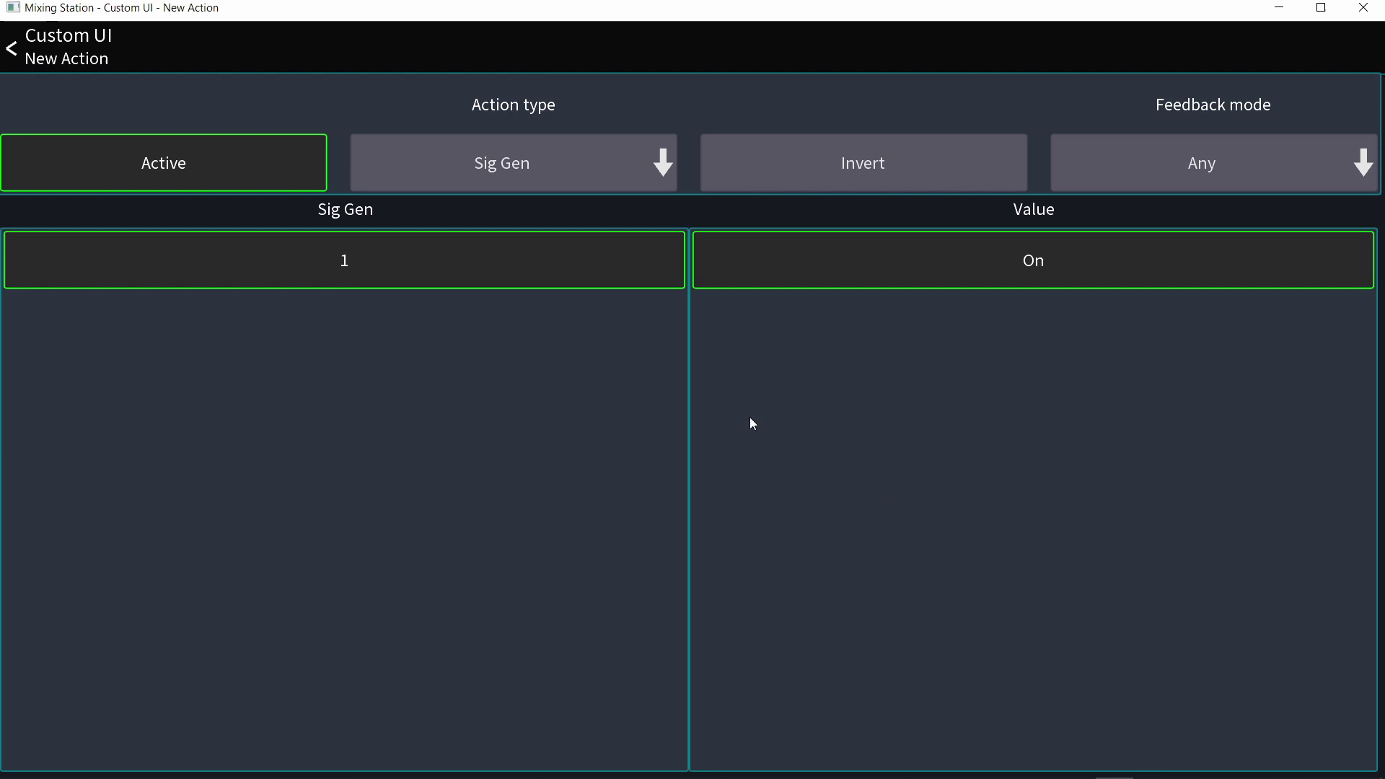
click(79, 55)
click(79, 54)
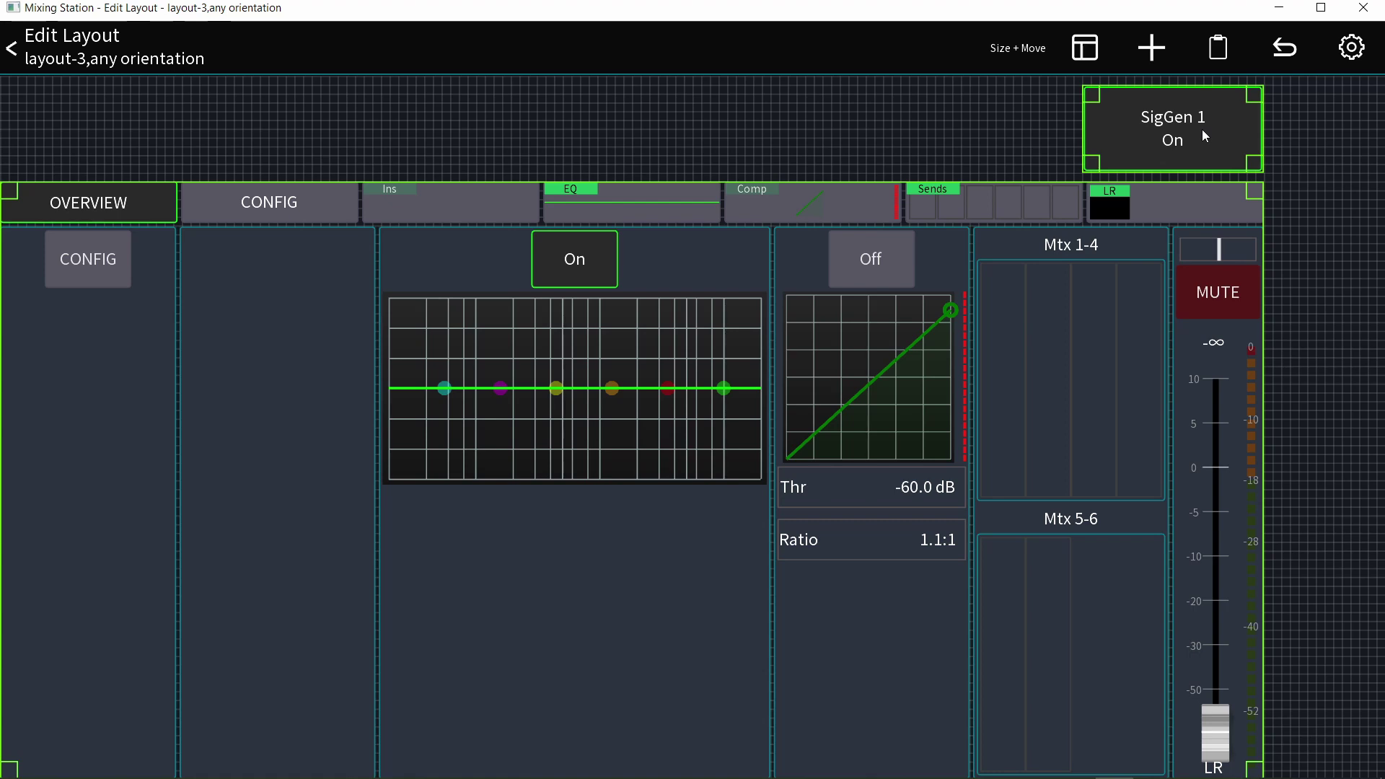
Add a general Slider item above the channel view and stretch it from the canvas edge to the SigGen 1 button.
click(1152, 48)
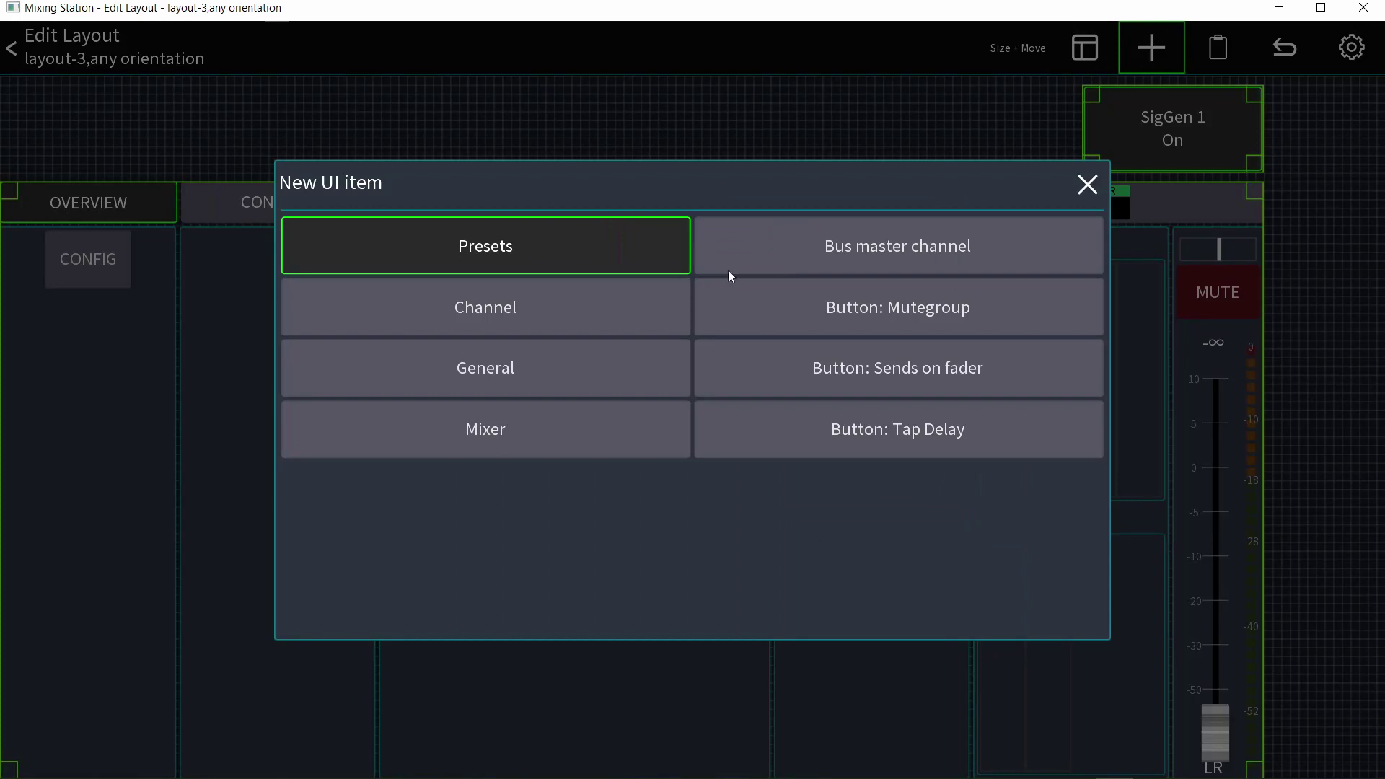
click(526, 366)
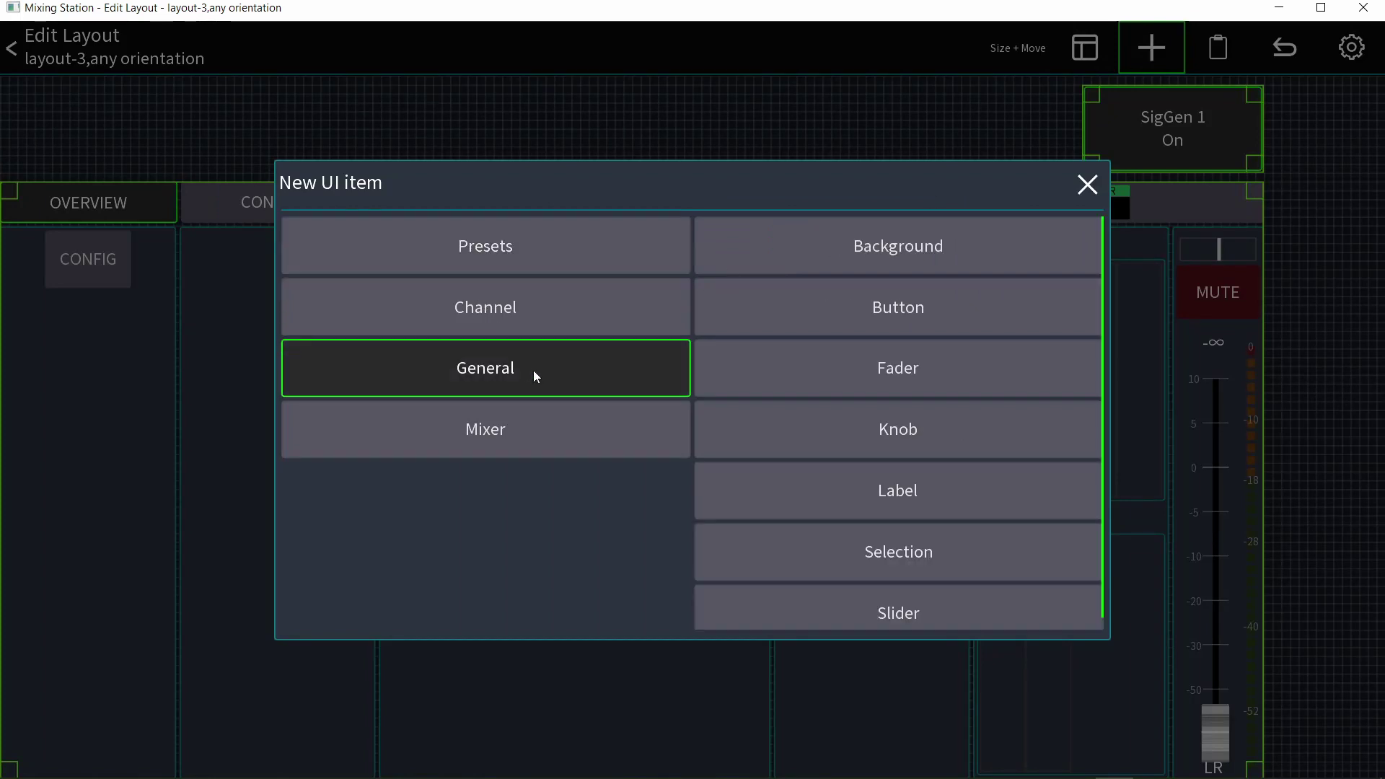
click(884, 608)
drag(721, 485, 4, 142)
drag(73, 168, 1075, 170)
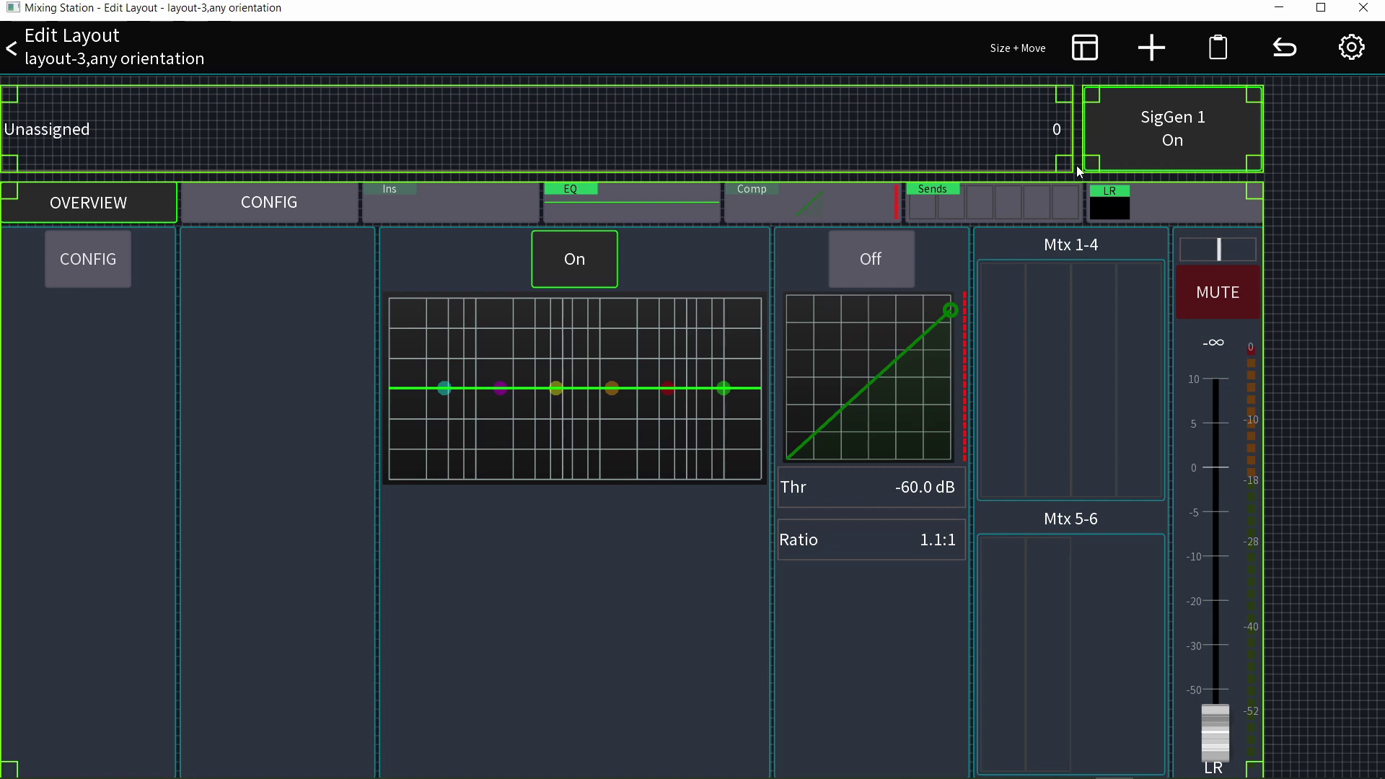
Give the unassigned slider a main action of console type Sig Gen, with generator 1 and value Freq.
click(544, 127)
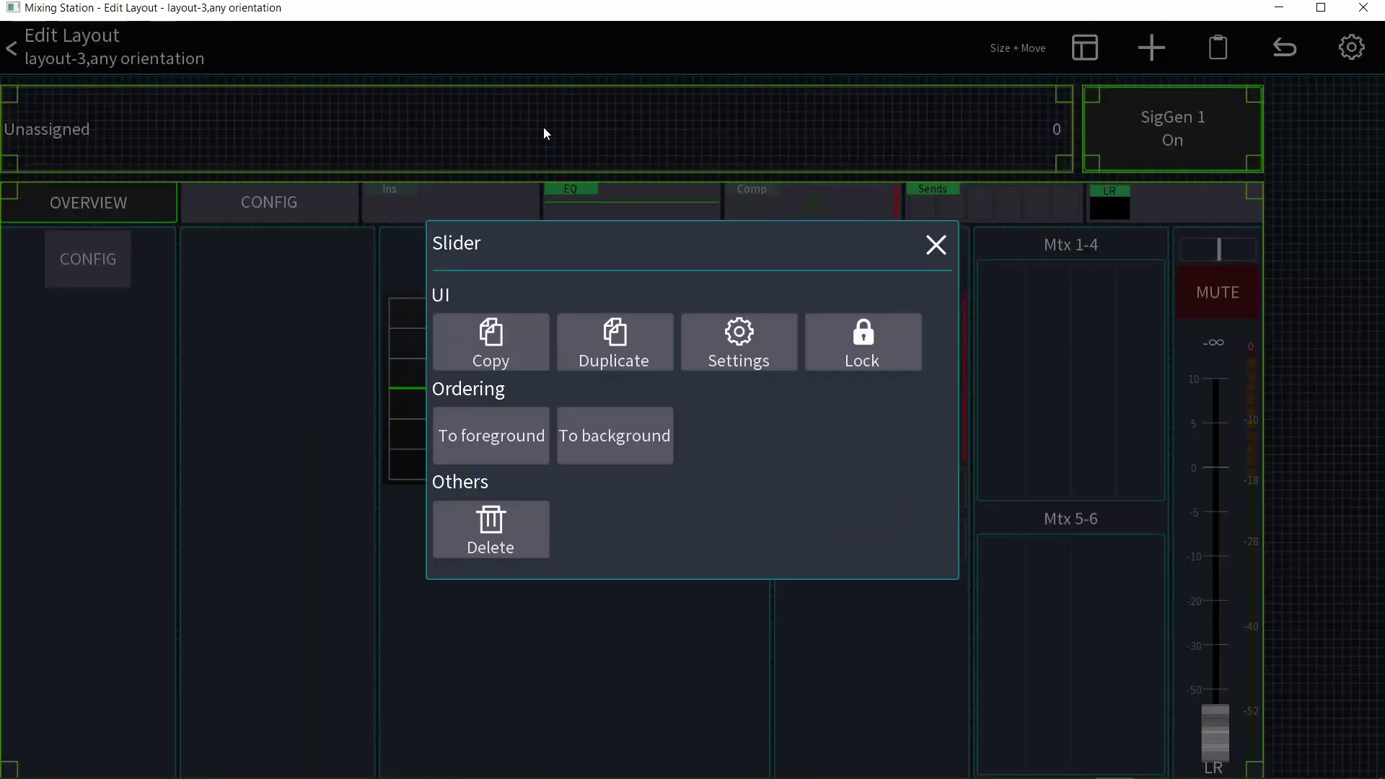
click(720, 349)
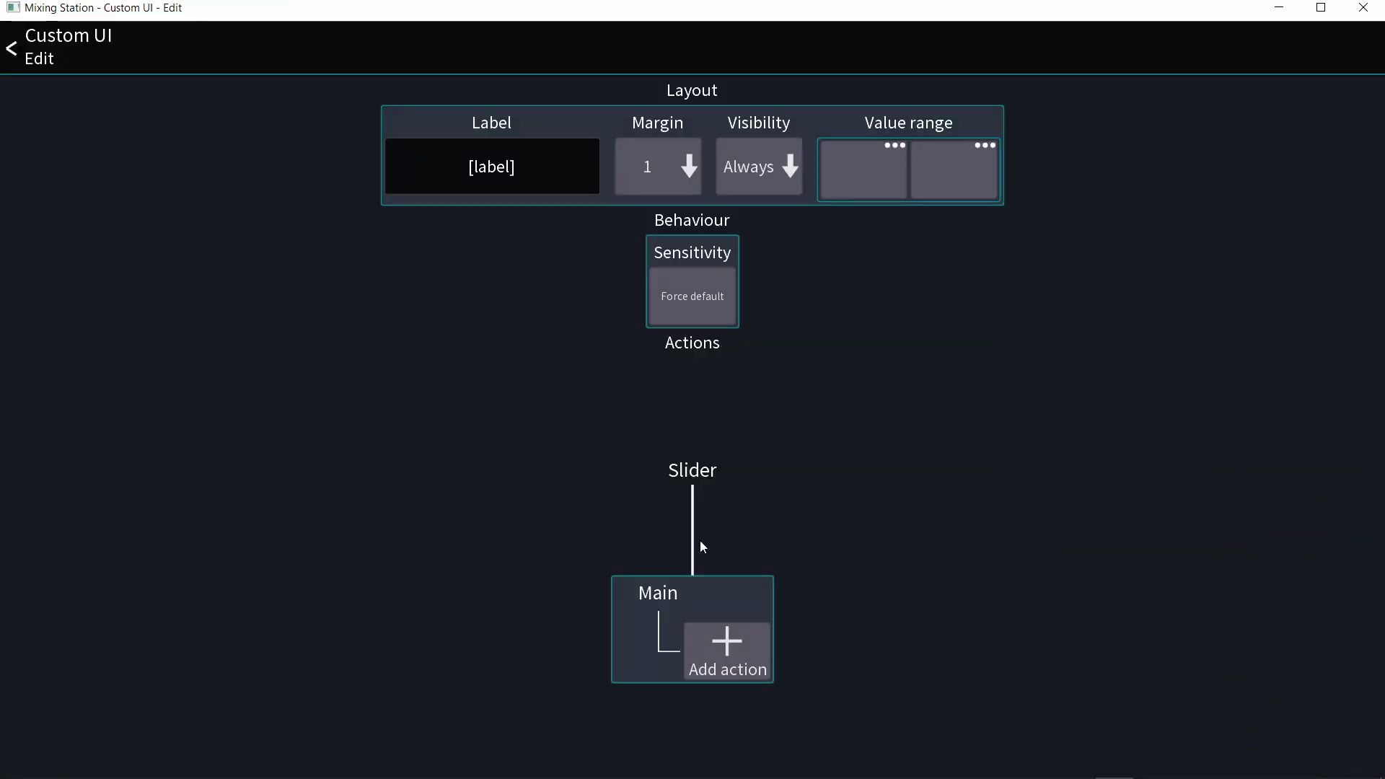
click(704, 654)
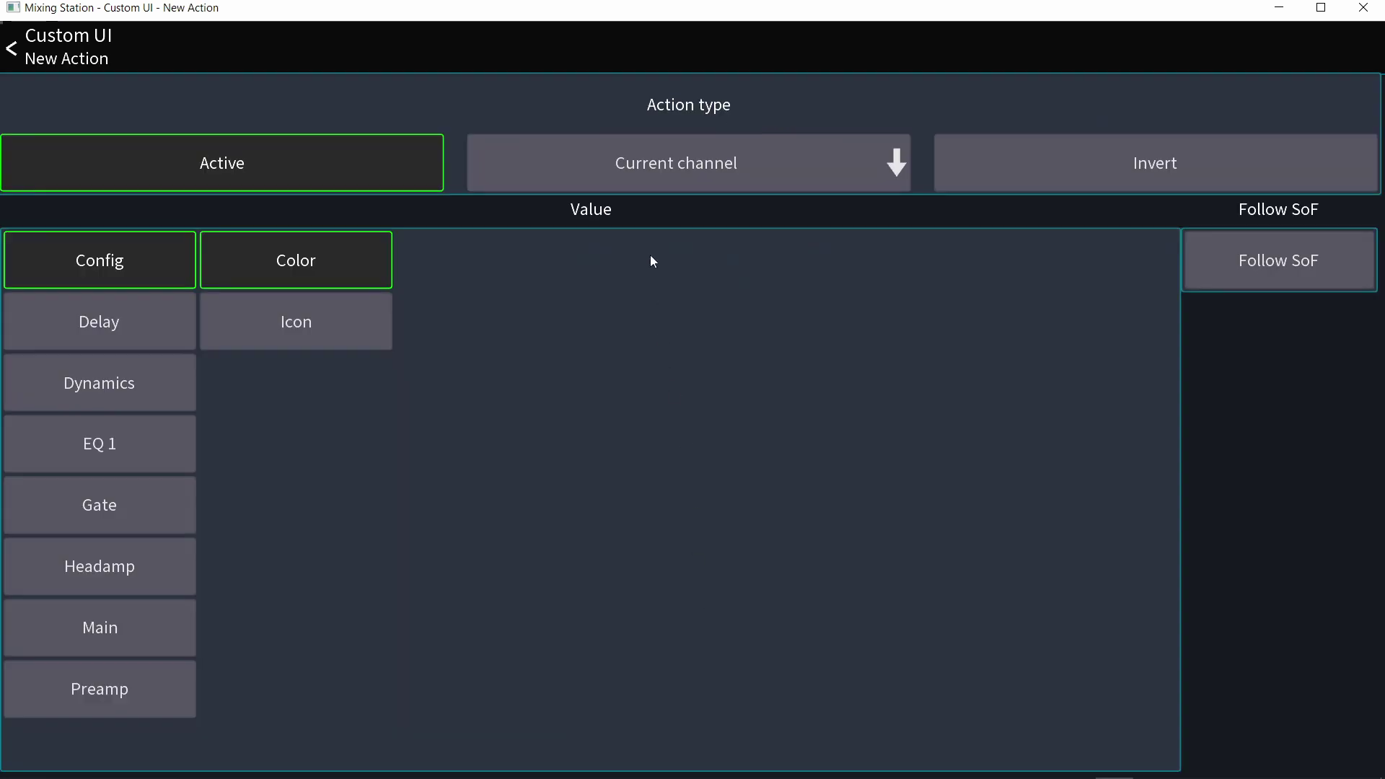
click(648, 175)
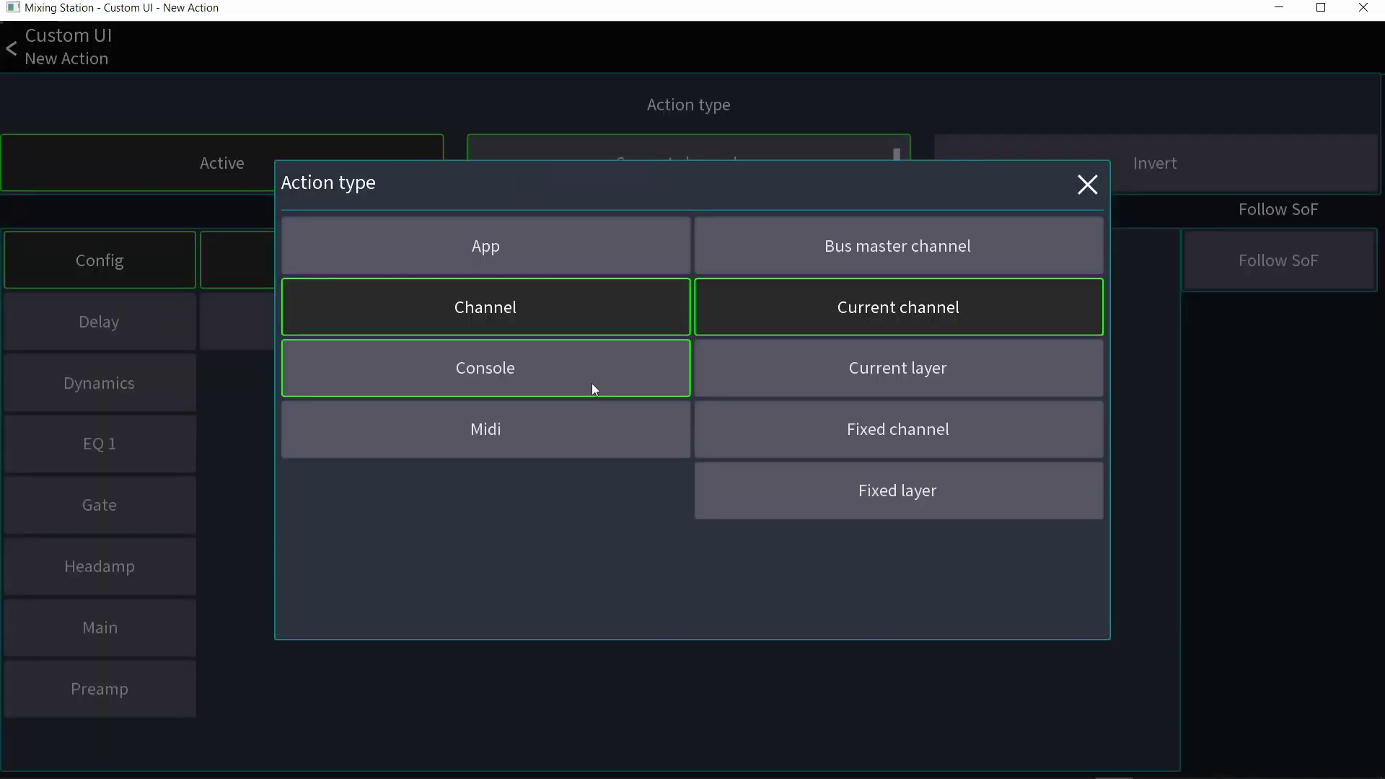
click(592, 383)
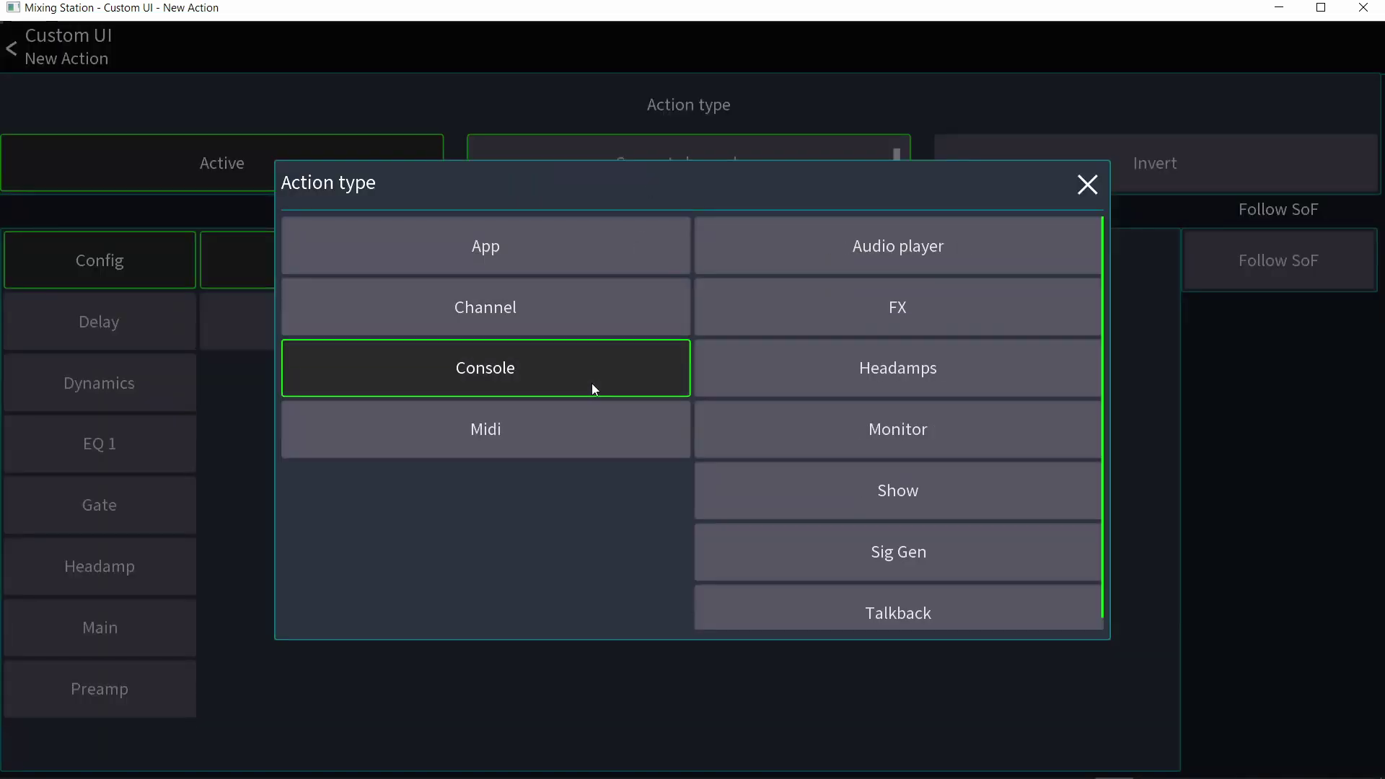
click(798, 552)
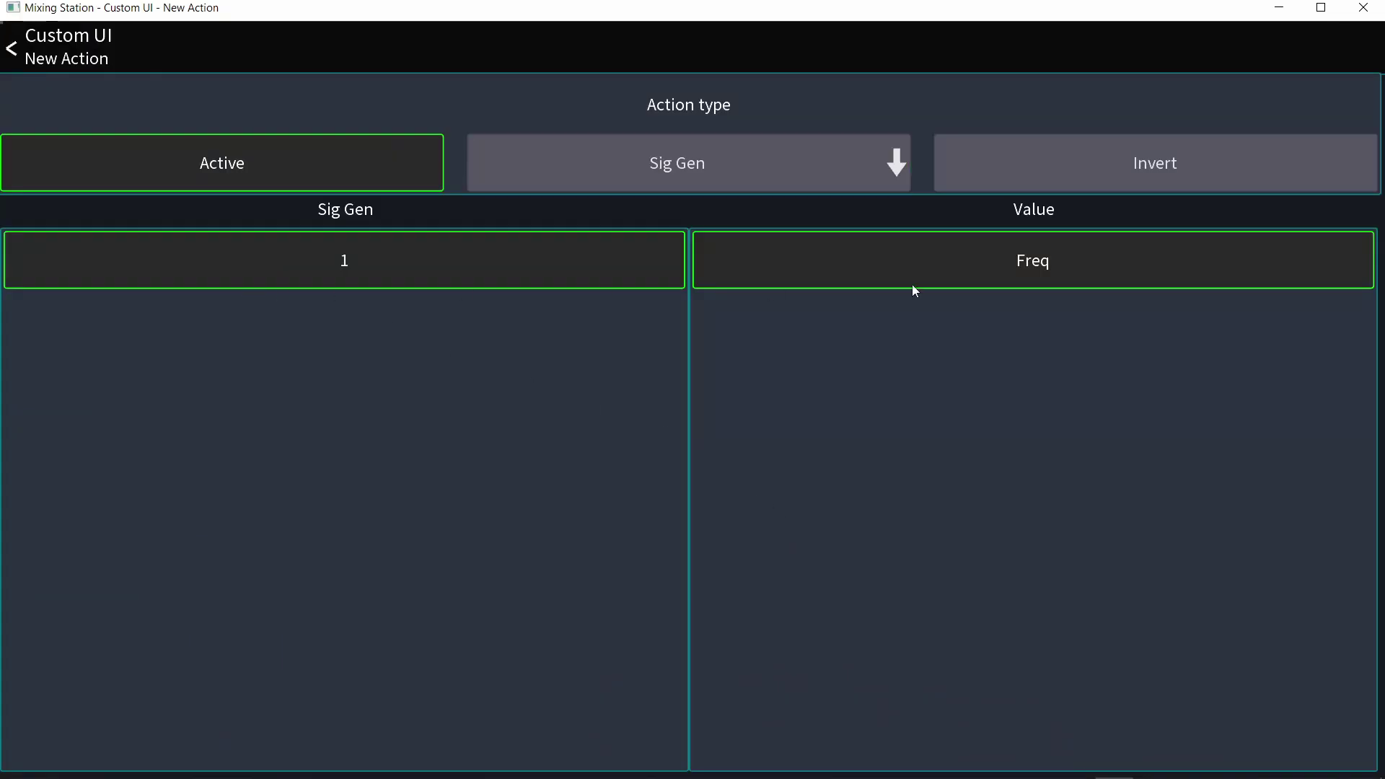
key(Escape)
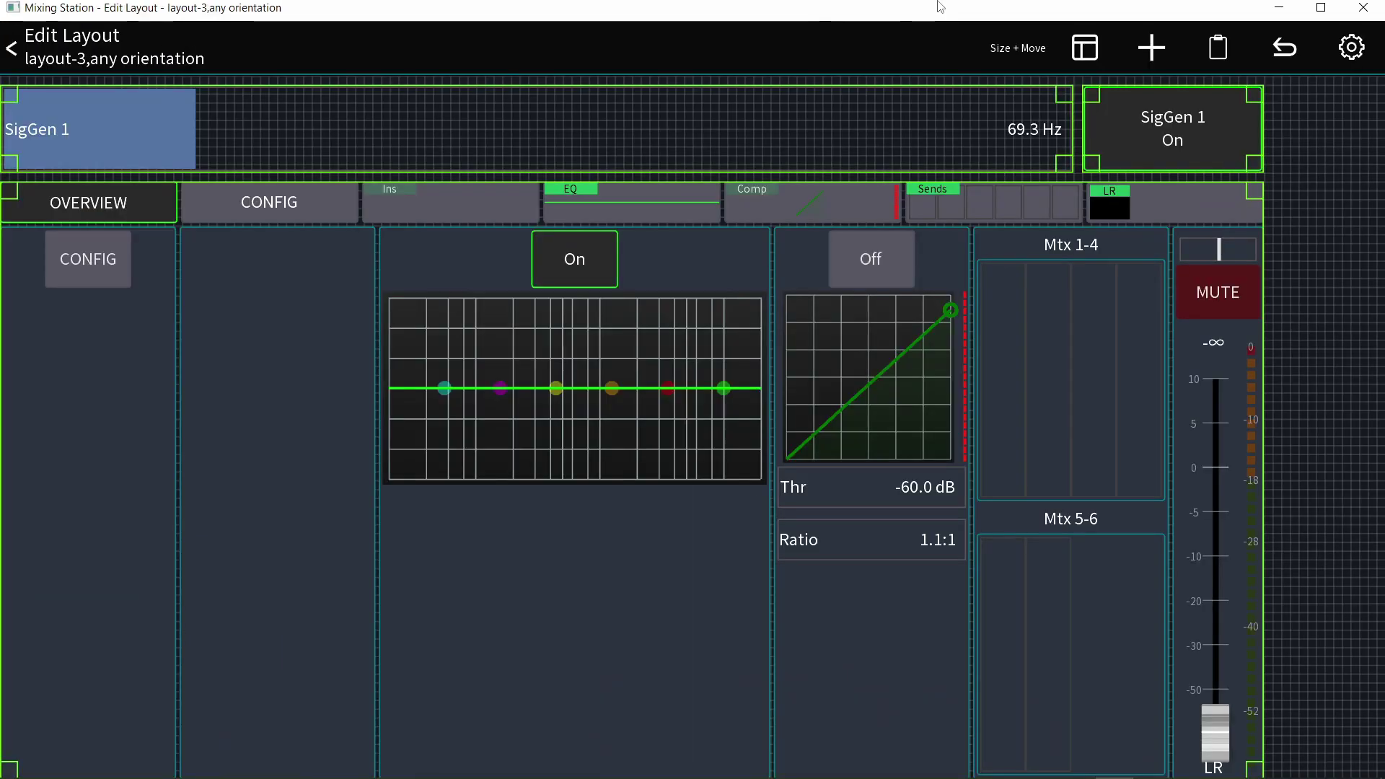
Add a Bus master channel preset item beside the SigGen 1 button and stretch it down the full height of the canvas.
click(1147, 50)
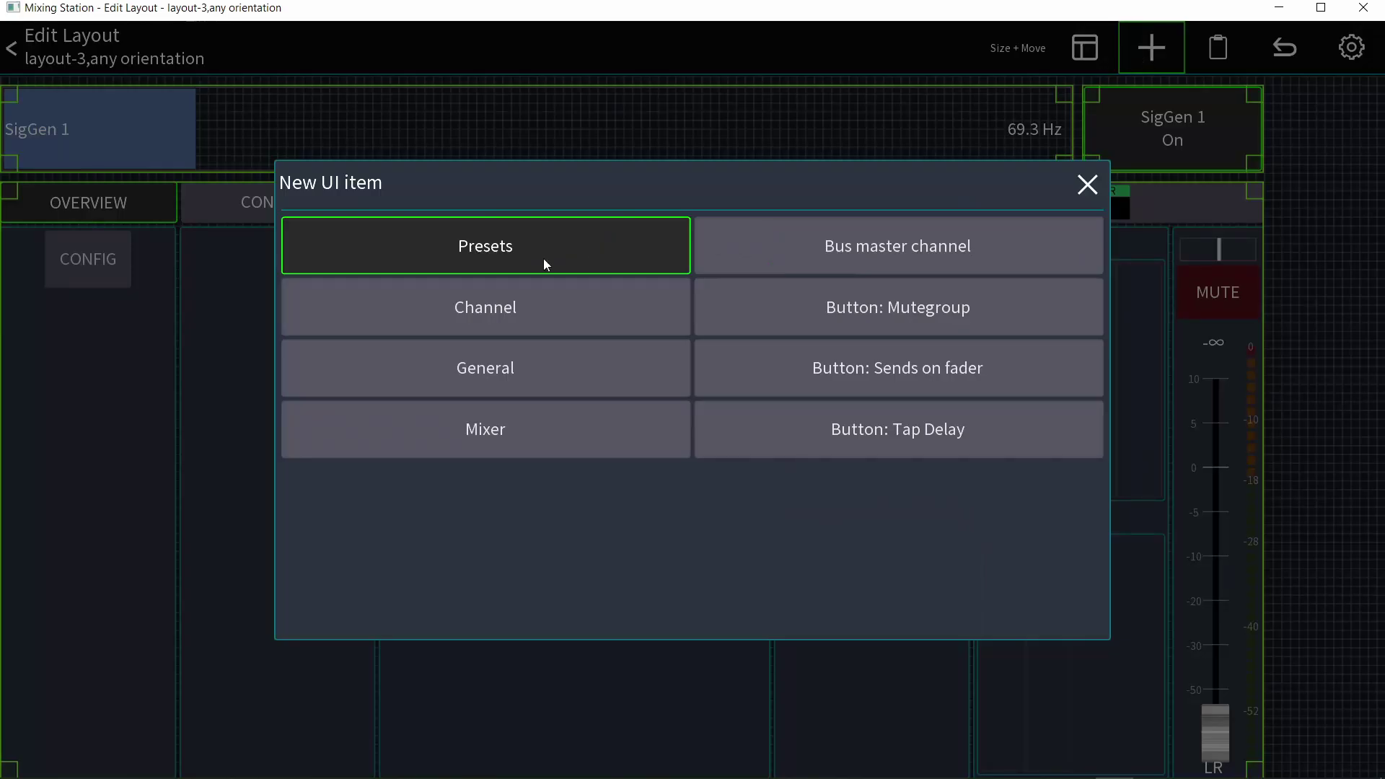
click(820, 239)
drag(774, 443, 1364, 109)
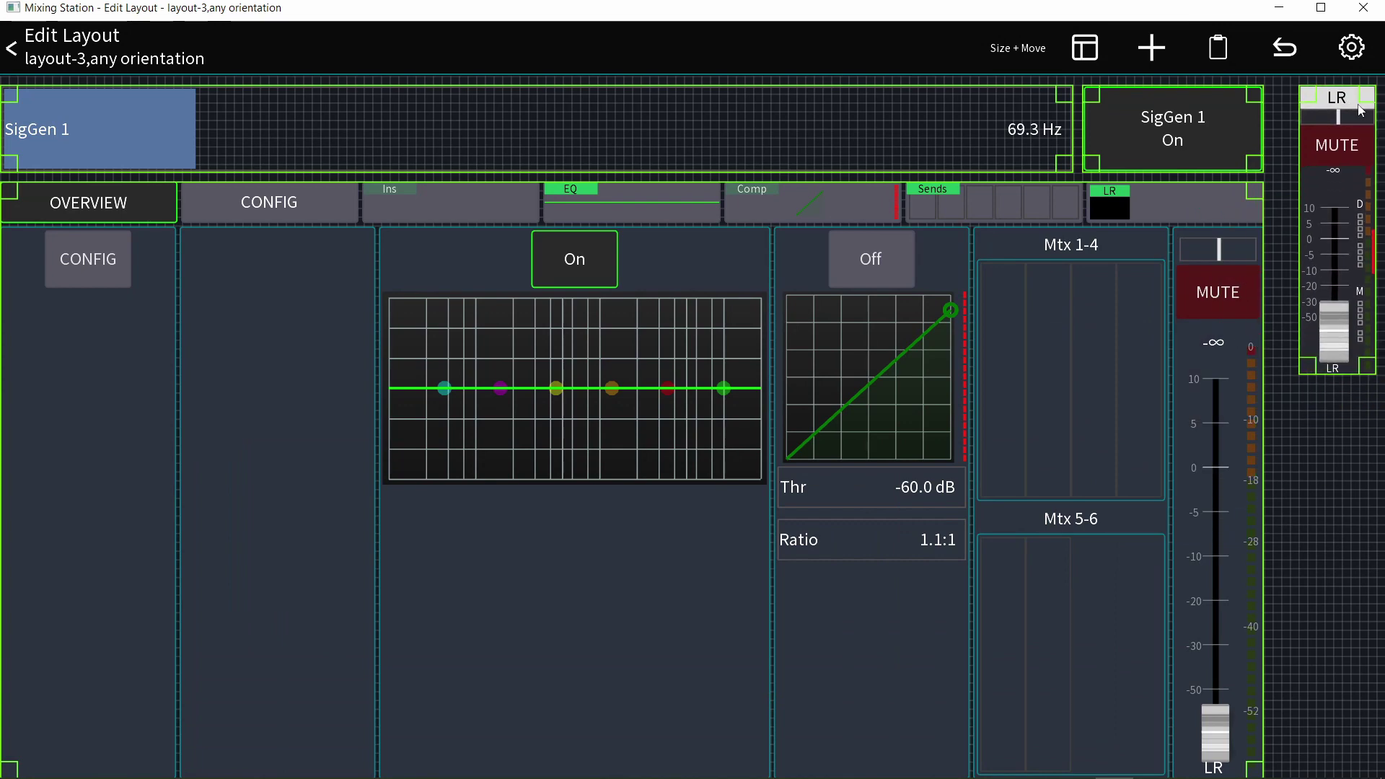
drag(1318, 364, 1288, 772)
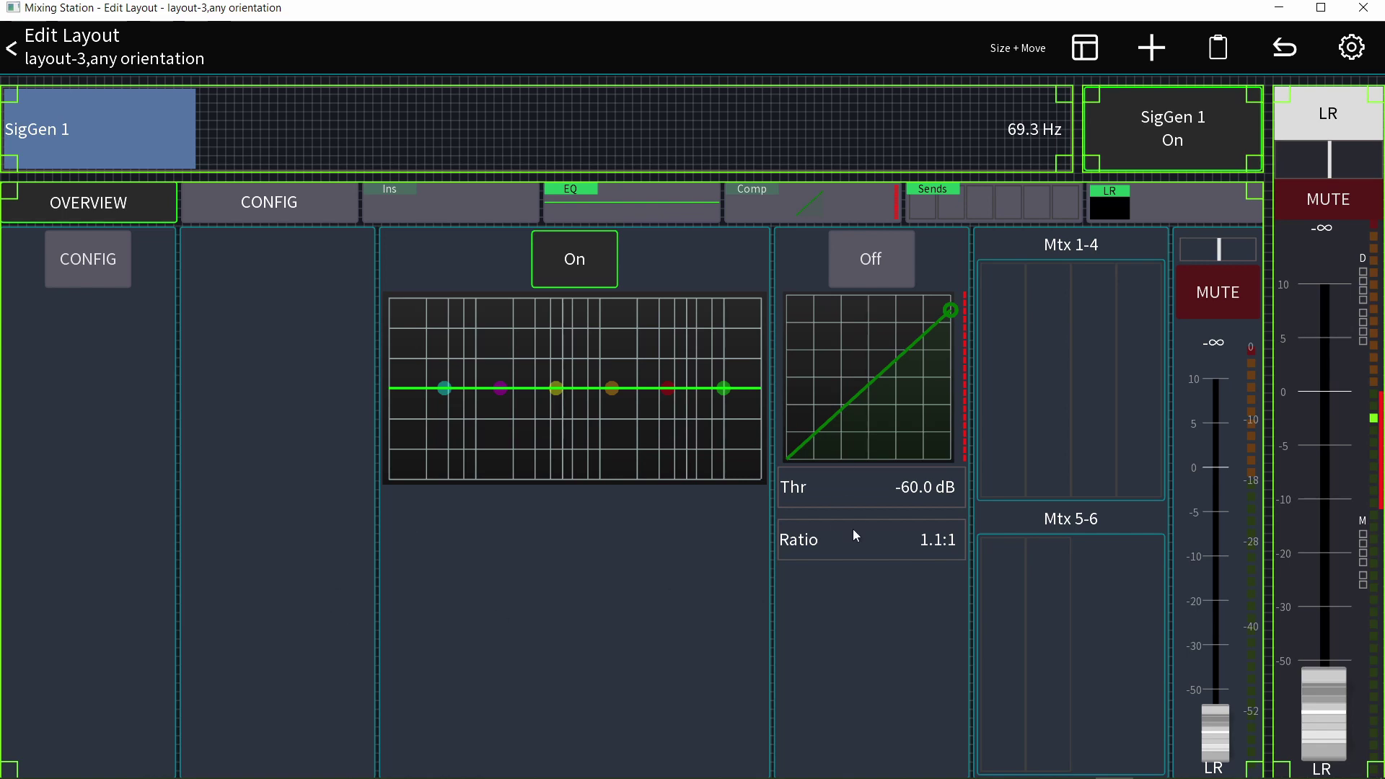
Rename the layout as Speaker tuning in its layout settings.
click(1352, 47)
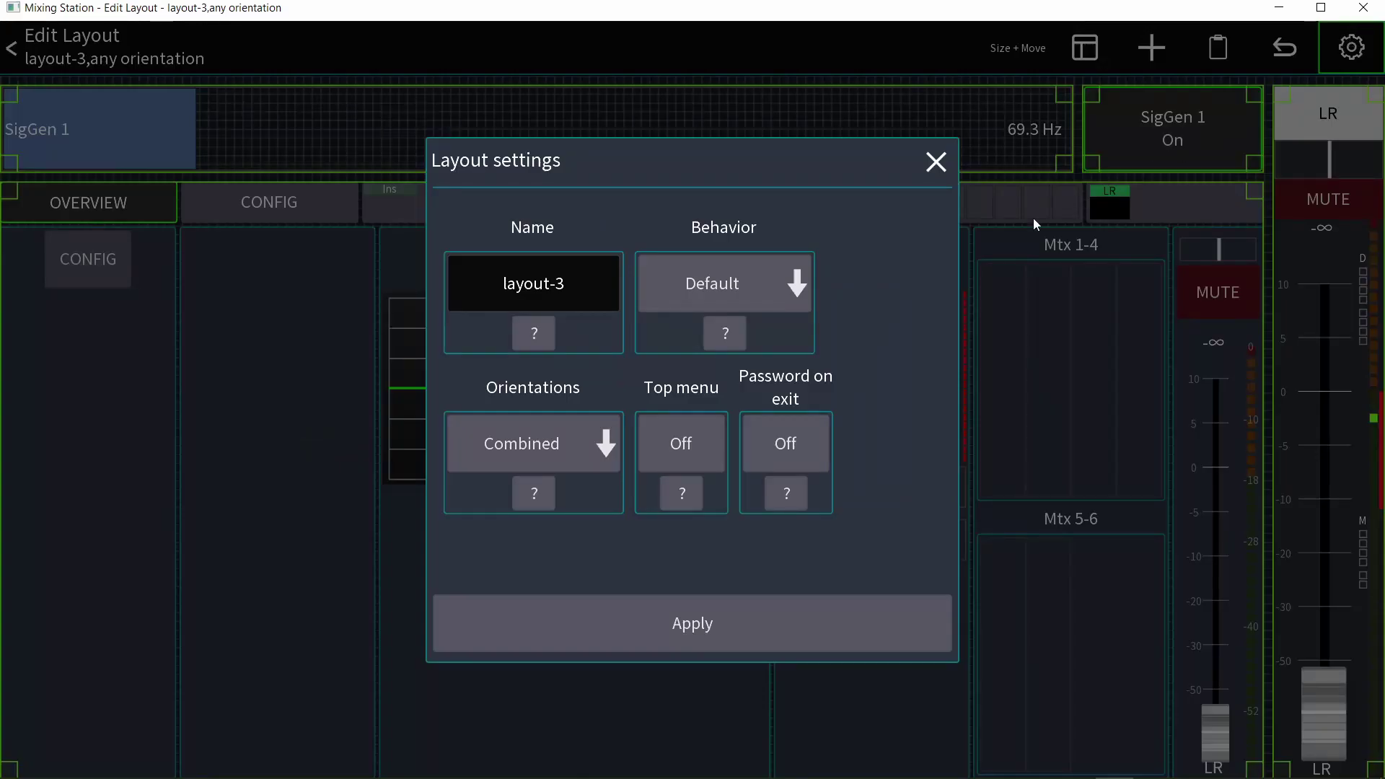
click(572, 290)
text(Speaker tun)
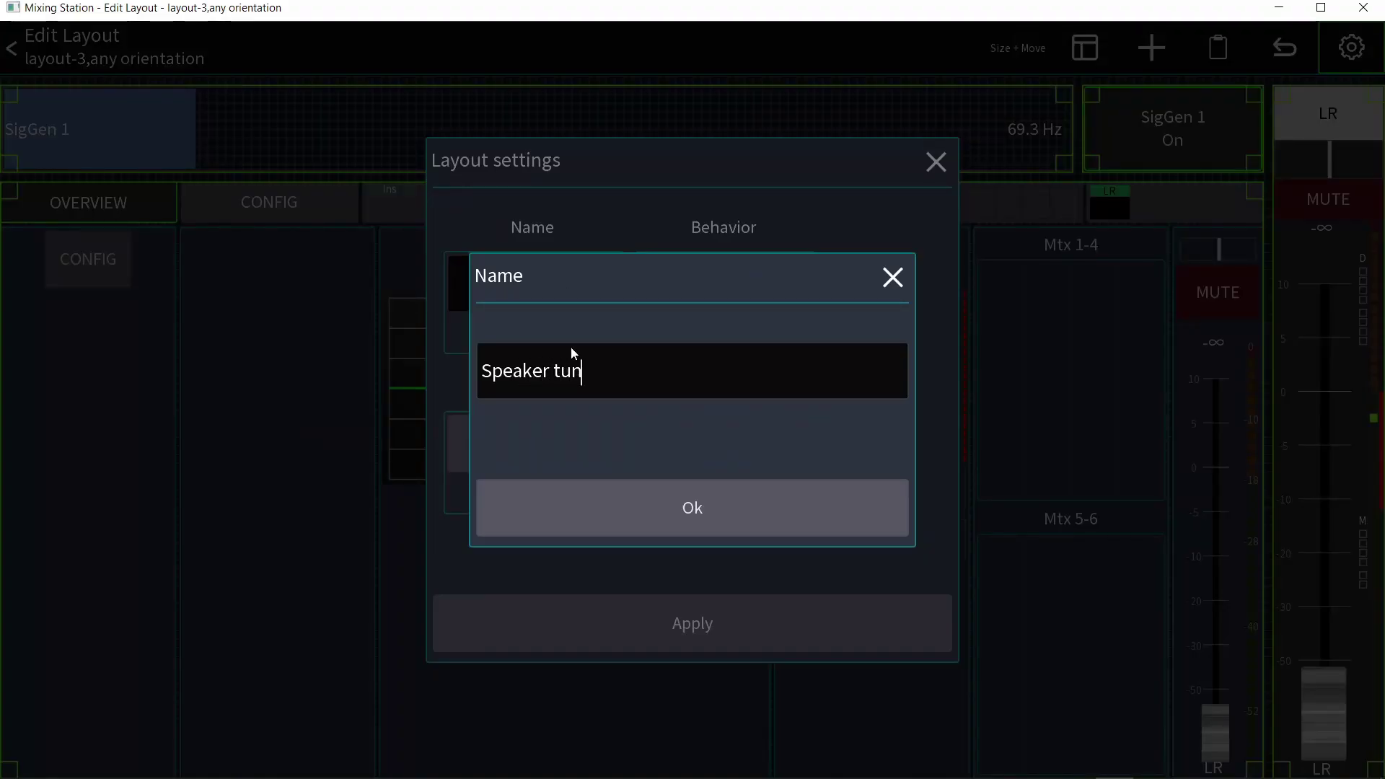
key(BackSpace)
text(rning)
key(Return)
Set the layout's behavior to Override mixer layout, apply the settings and leave the layout editor for the mixer view.
click(708, 296)
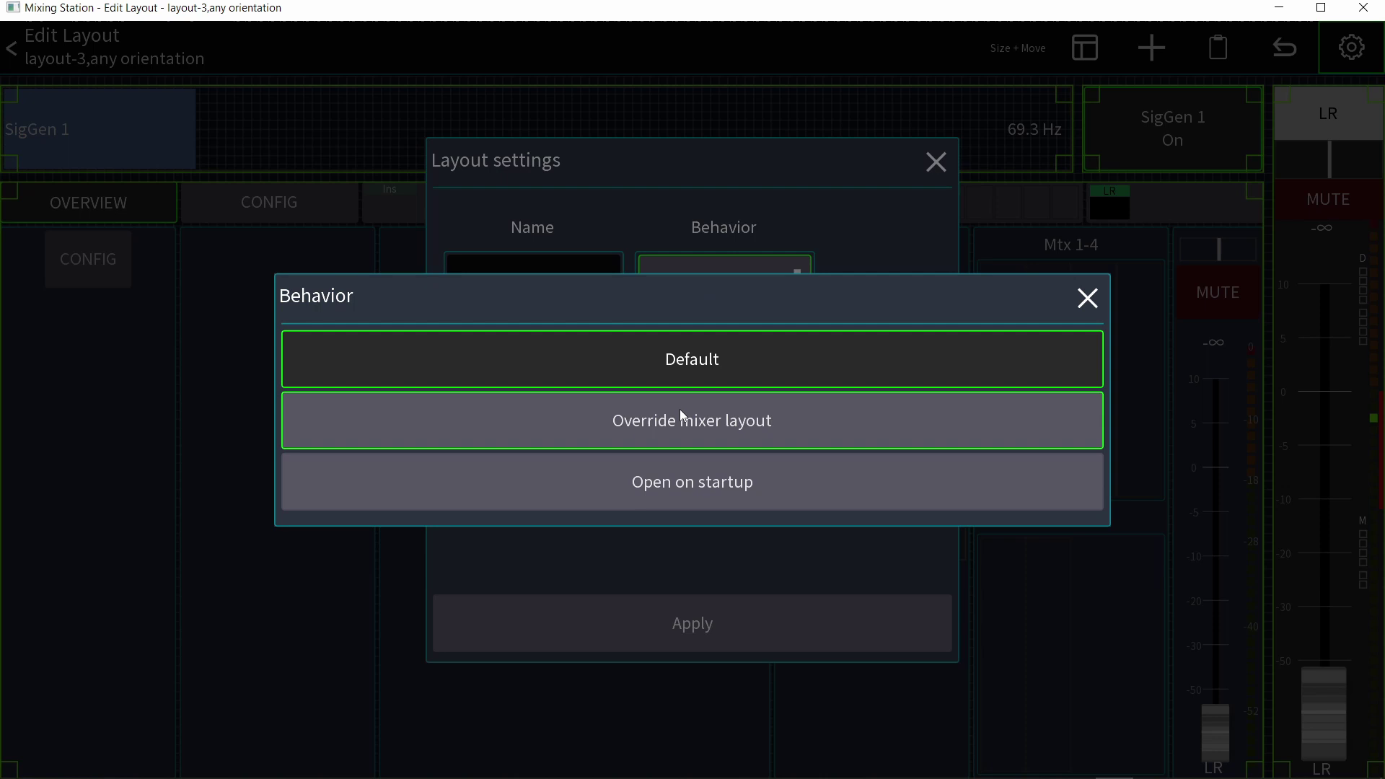
click(725, 418)
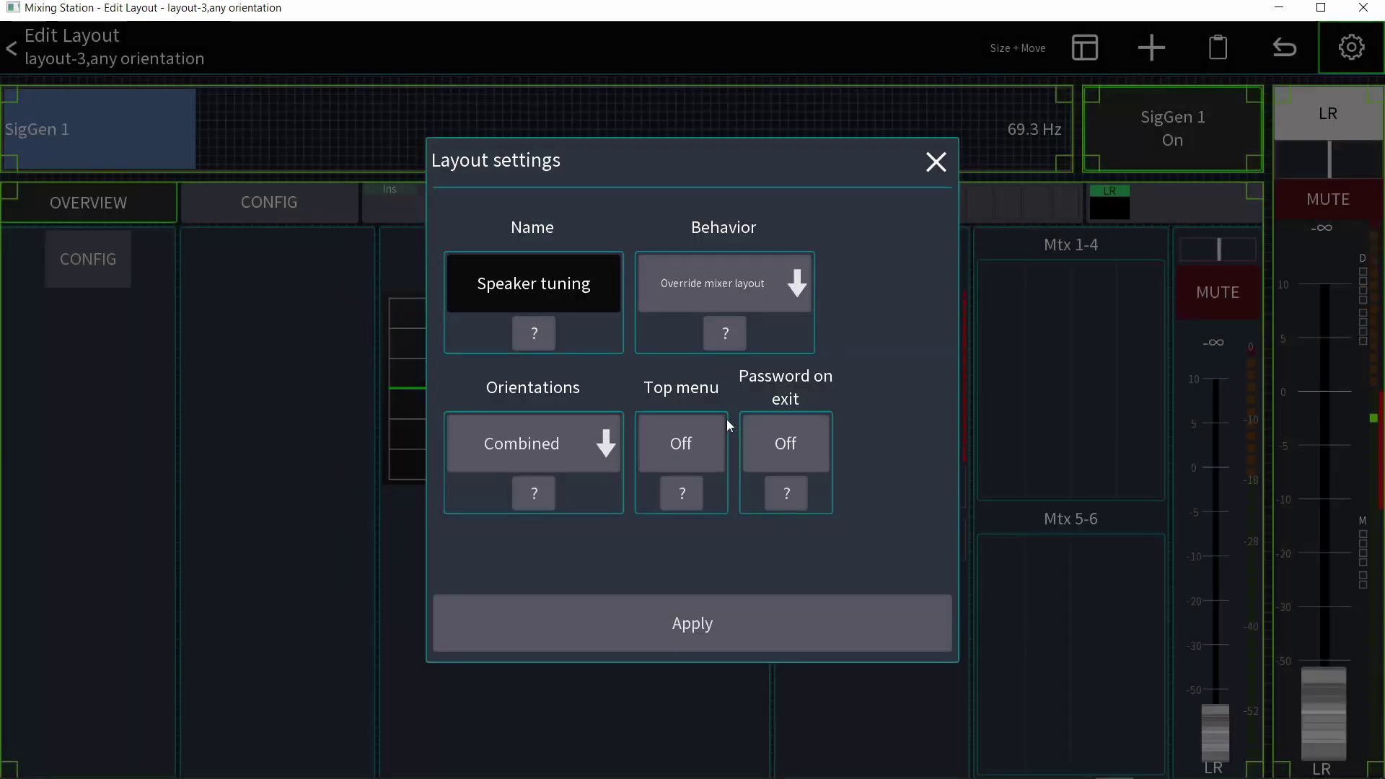
click(740, 613)
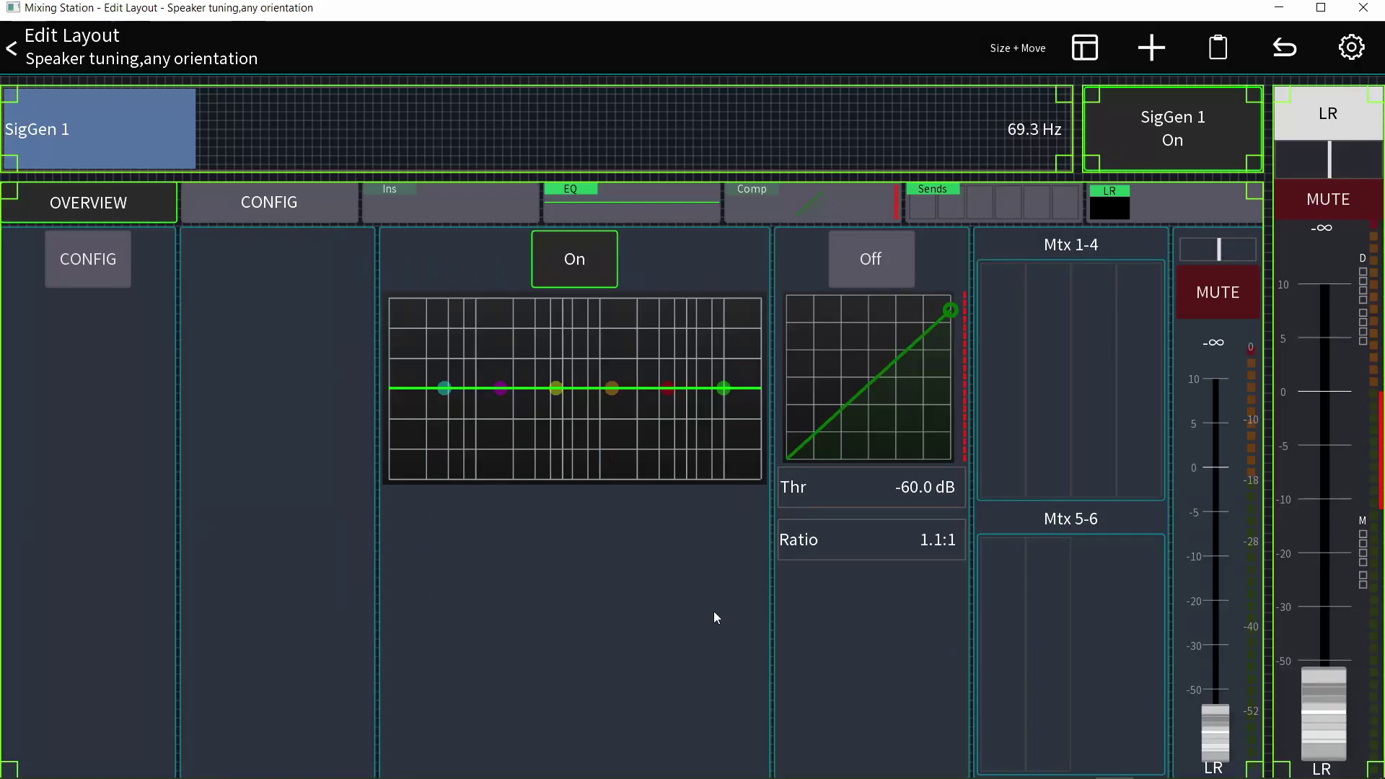
click(47, 58)
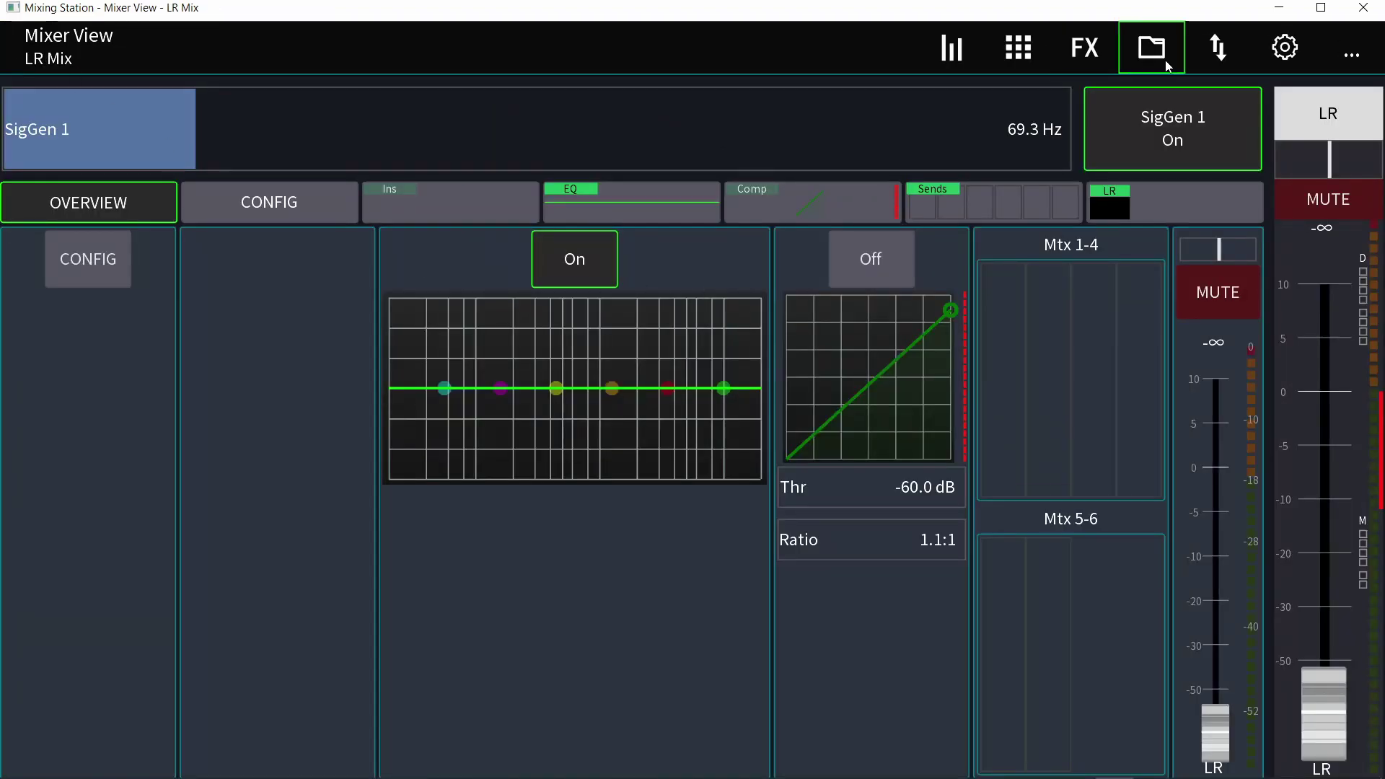
Open the M32 custom layout from the app setup to view it, and return to the mixer view.
click(1285, 49)
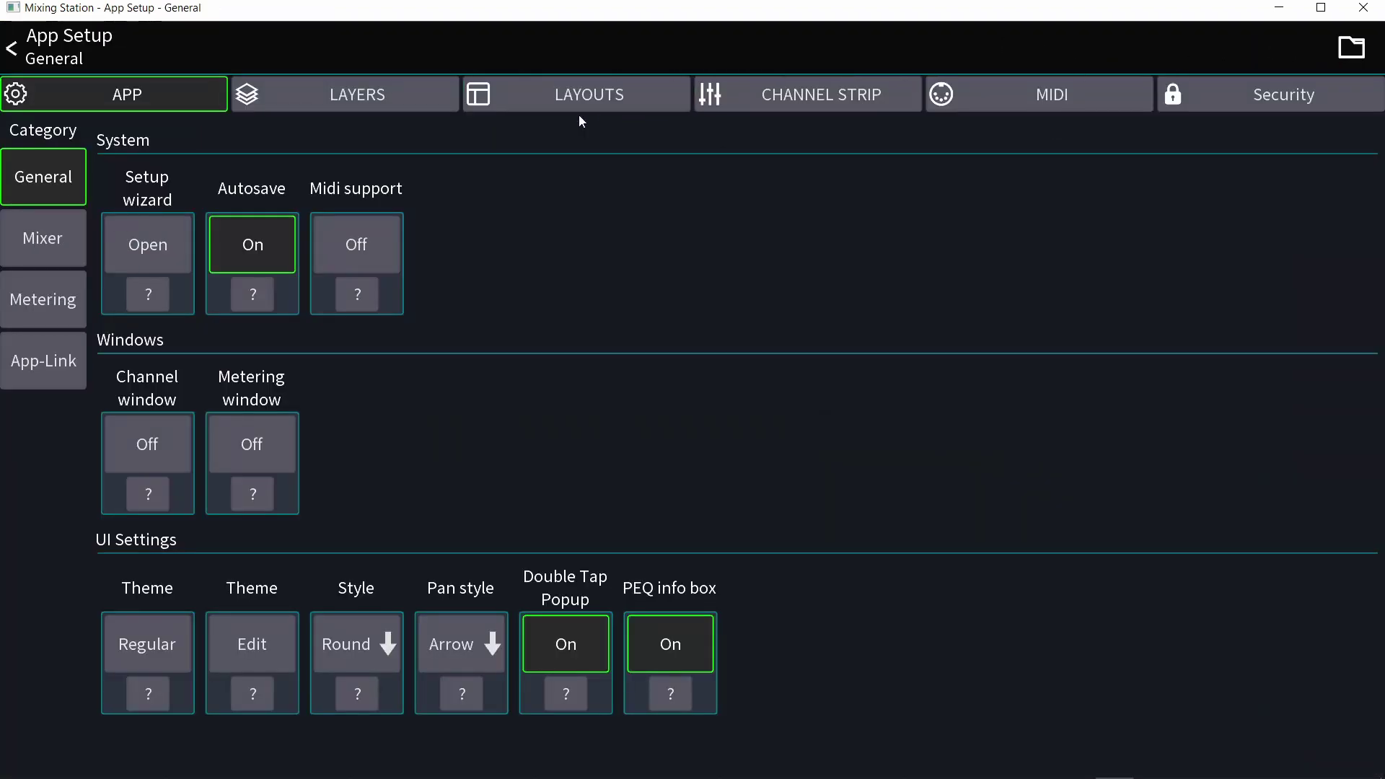
click(578, 105)
click(938, 239)
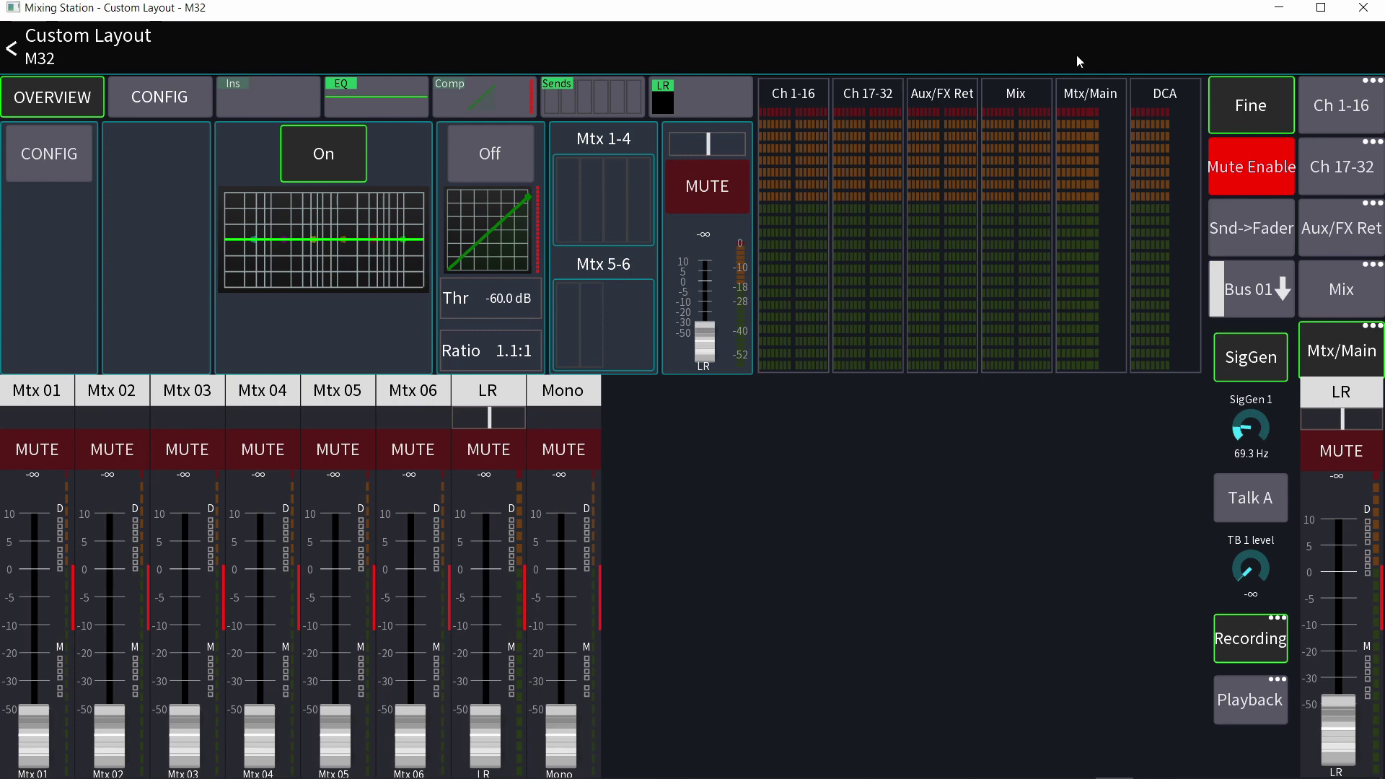
click(27, 58)
click(27, 59)
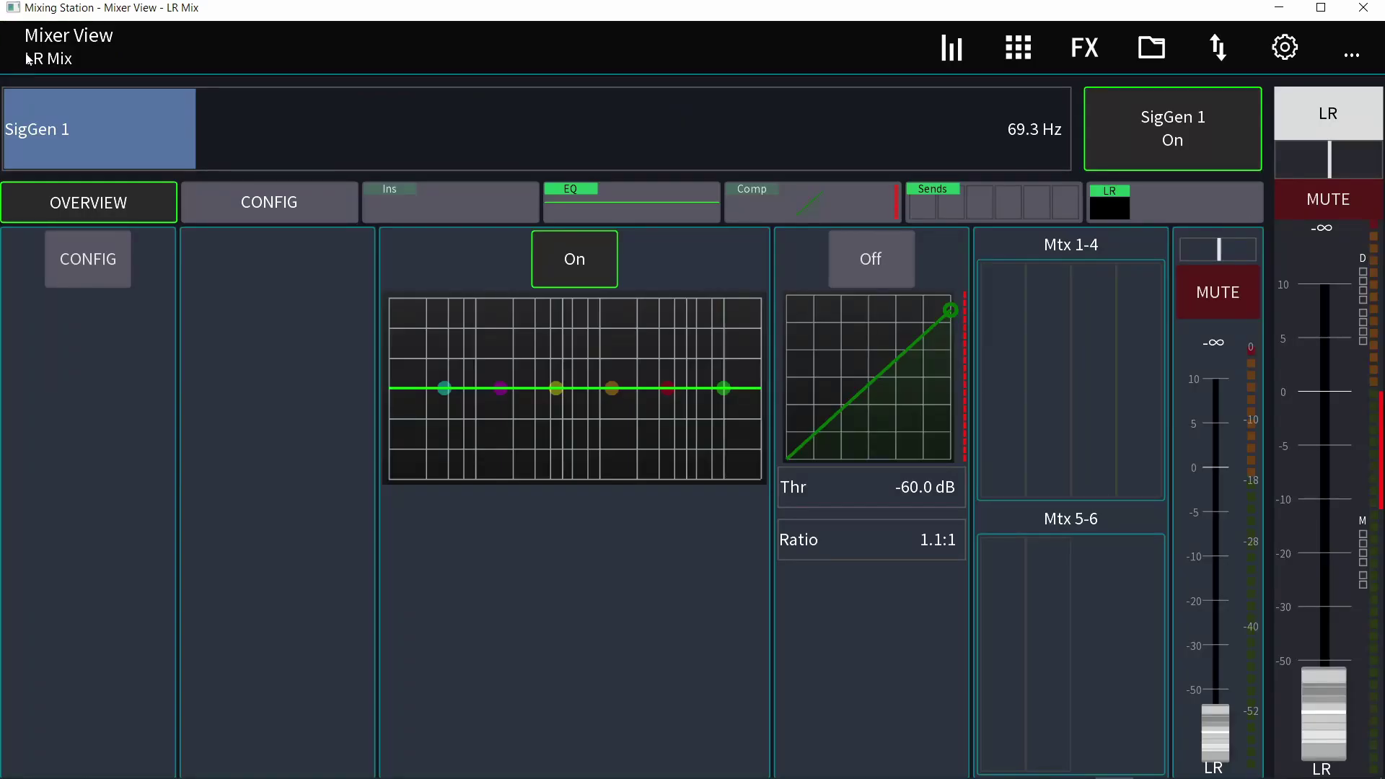
Switch signal generator 1 off and on again, and set its frequency to 590 Hz with the slider.
click(1131, 130)
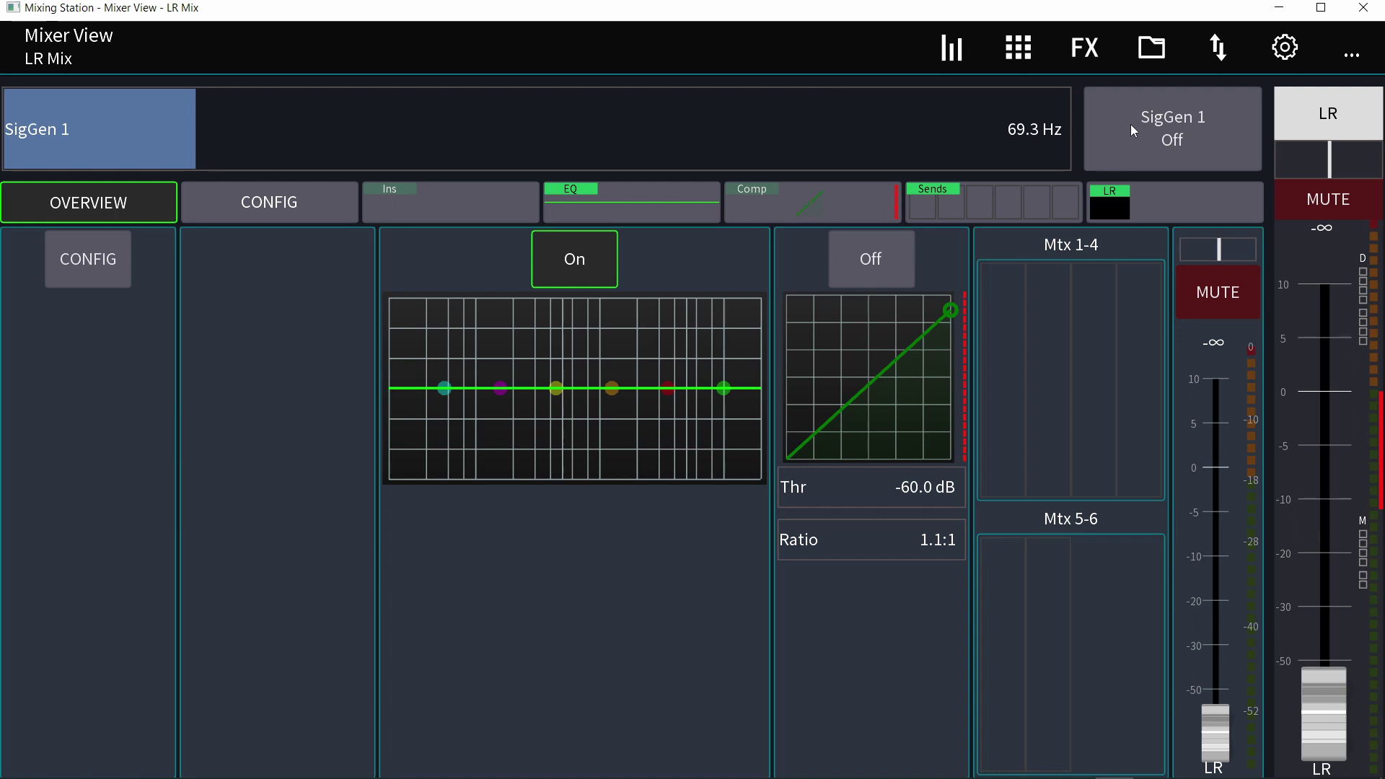
click(1131, 128)
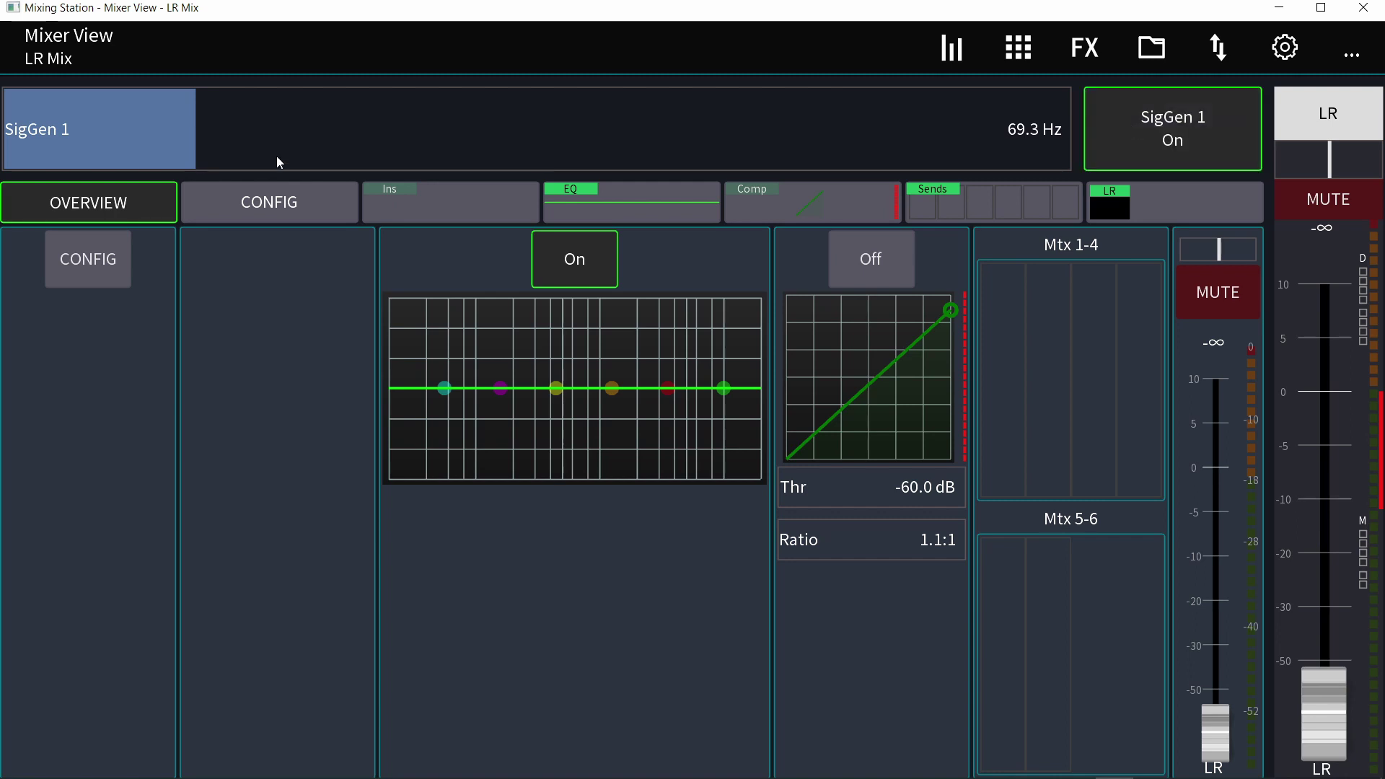
drag(191, 135, 633, 365)
In the LR parametric EQ, cut band 3 about 2 dB near 500 Hz and band 4 by 3.0 dB at 1.85 kHz.
click(633, 366)
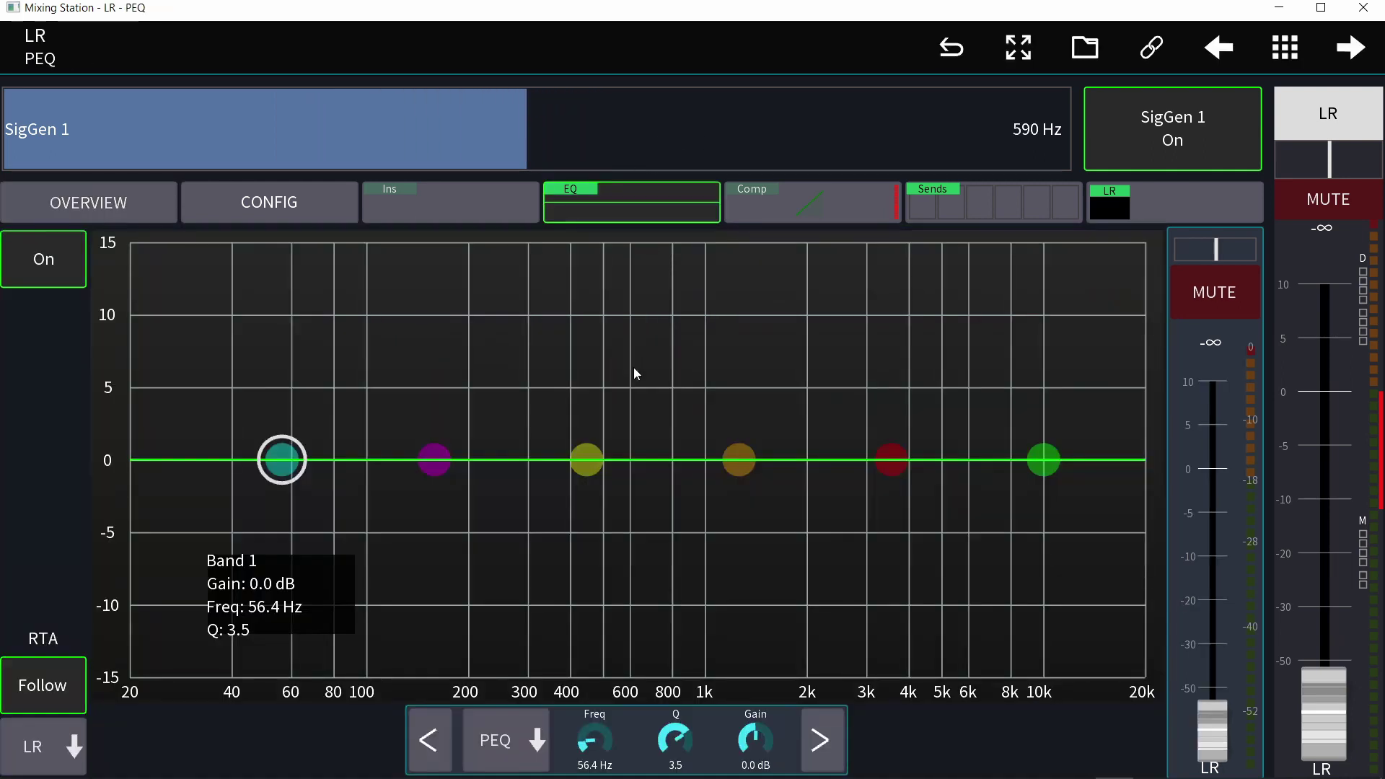
mouse_move(588, 477)
mouse_down()
mouse_move(603, 412)
mouse_move(607, 489)
mouse_up()
click(1314, 125)
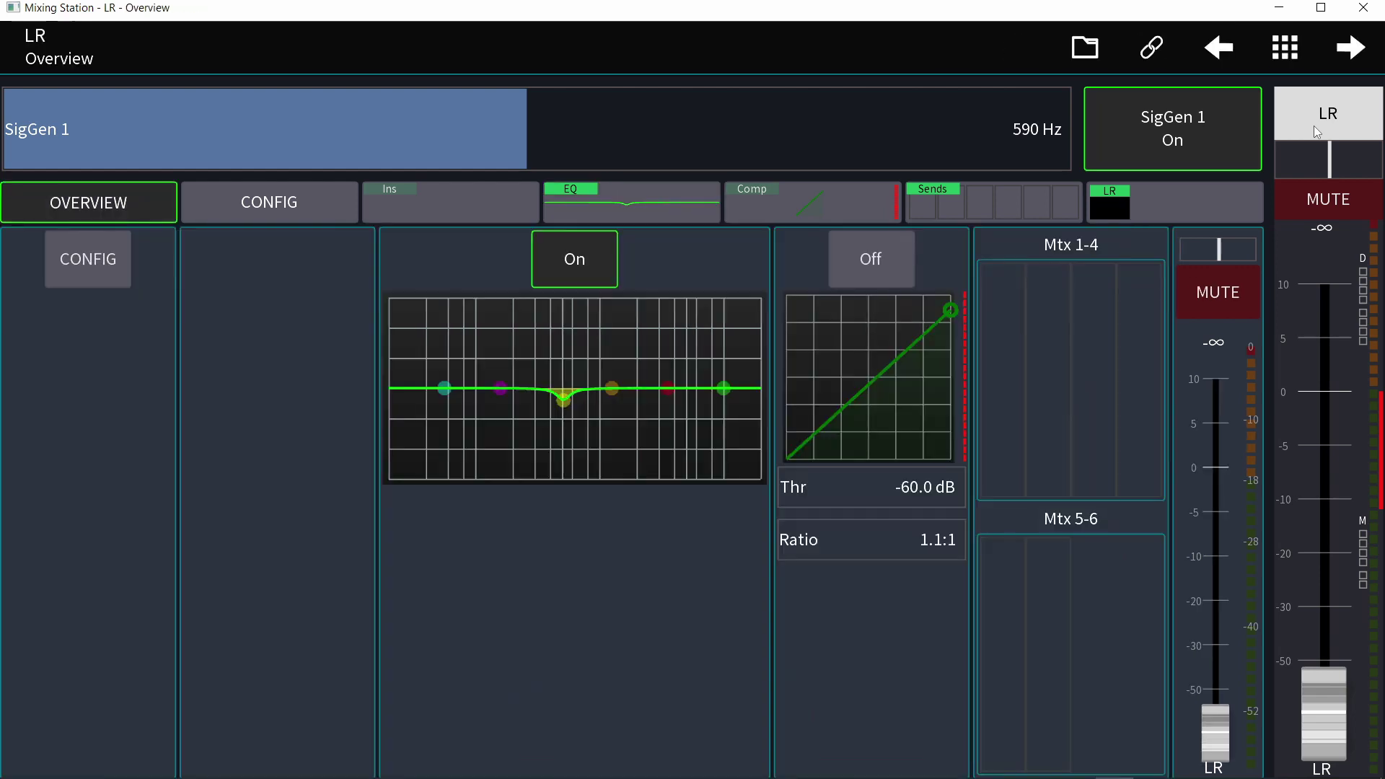
click(638, 400)
drag(737, 461, 794, 508)
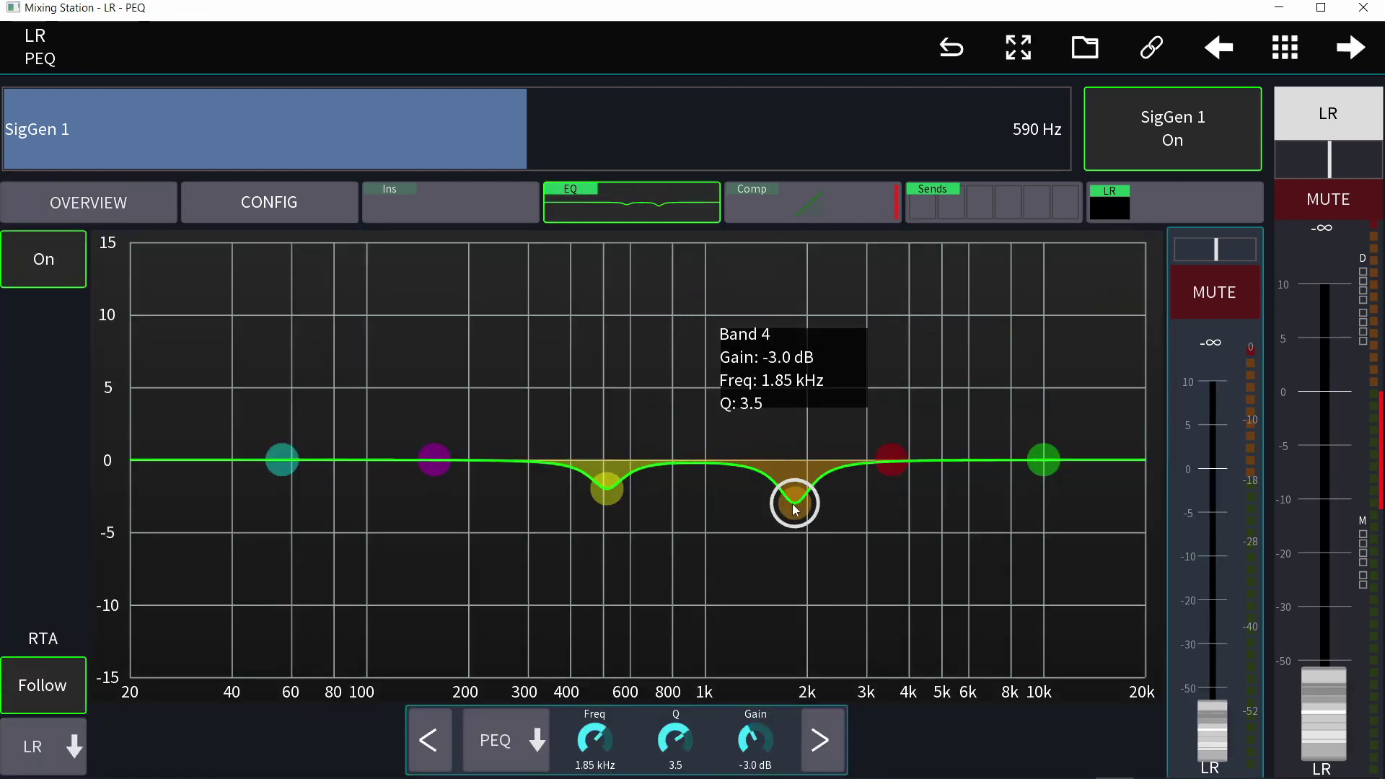
Raise the LR sends to Mtx 04 to about -5 dB and to Mtx 03 to about -10 dB.
click(957, 212)
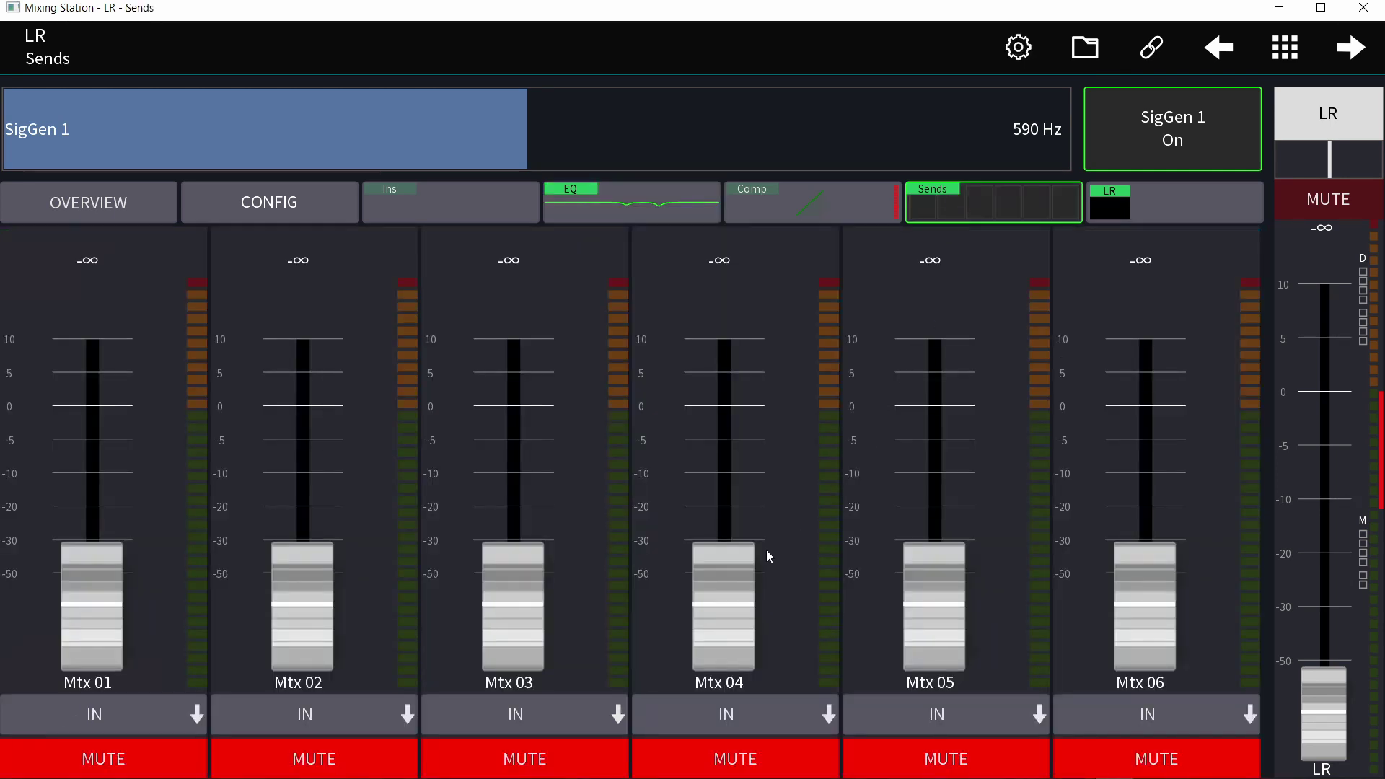
drag(766, 550, 686, 309)
drag(541, 556, 515, 306)
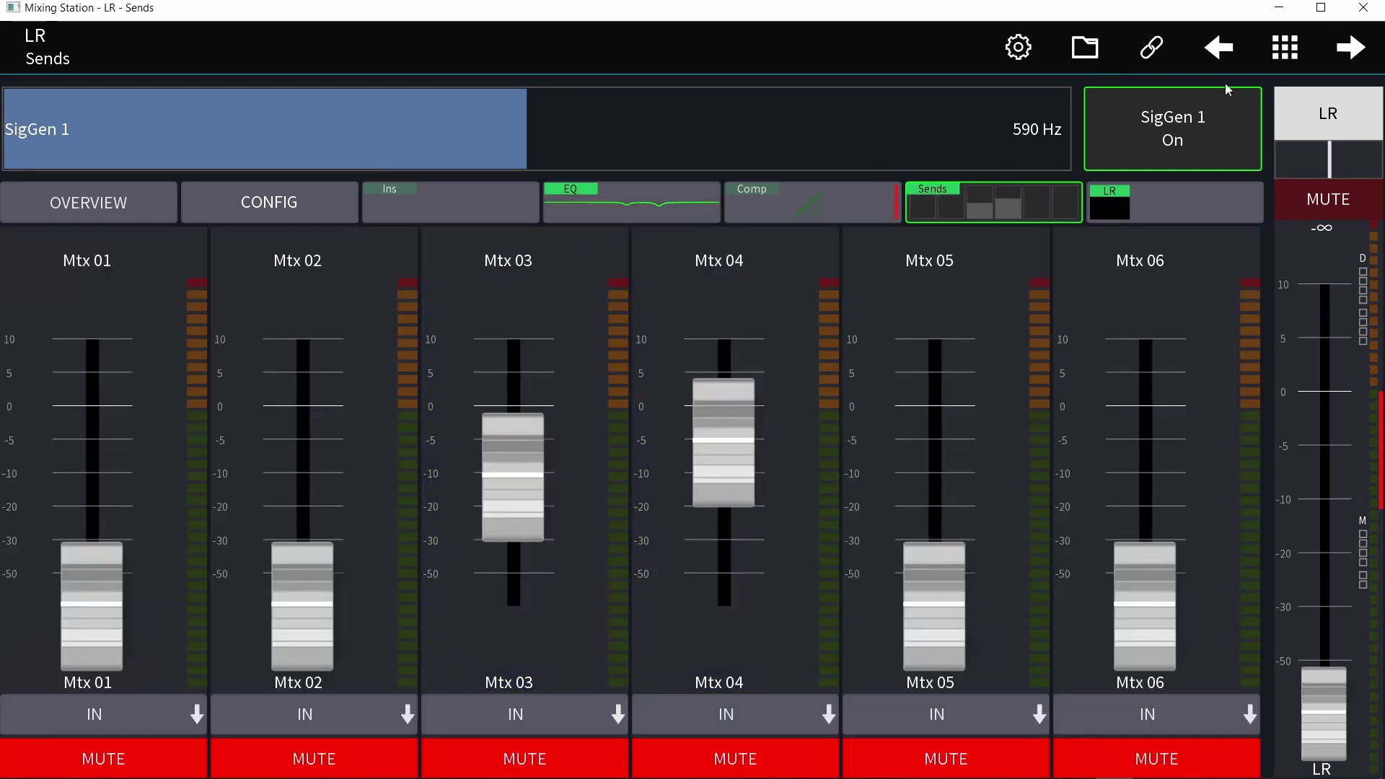
Step through the channels from LR down to Mtx 04 to view their overviews, and return to LR.
click(1226, 55)
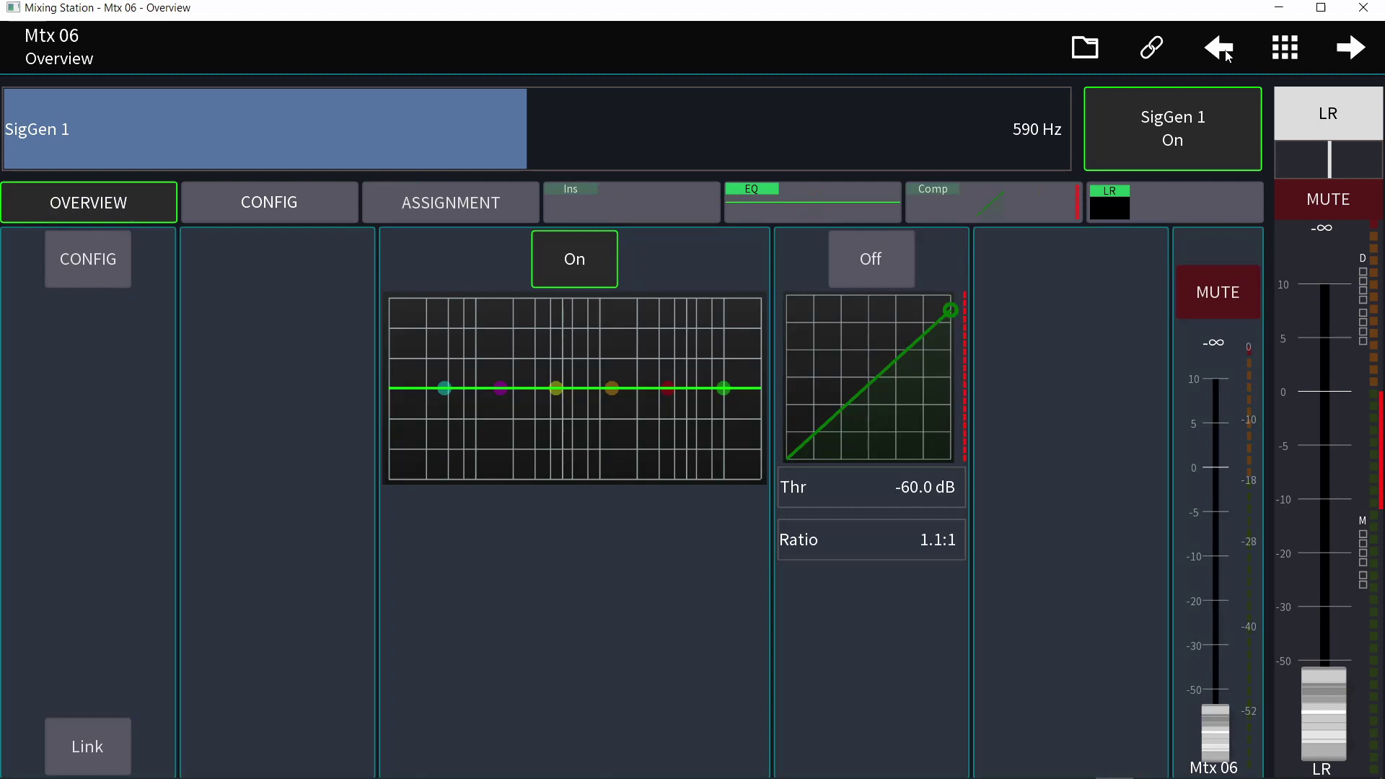
click(1225, 54)
click(1224, 54)
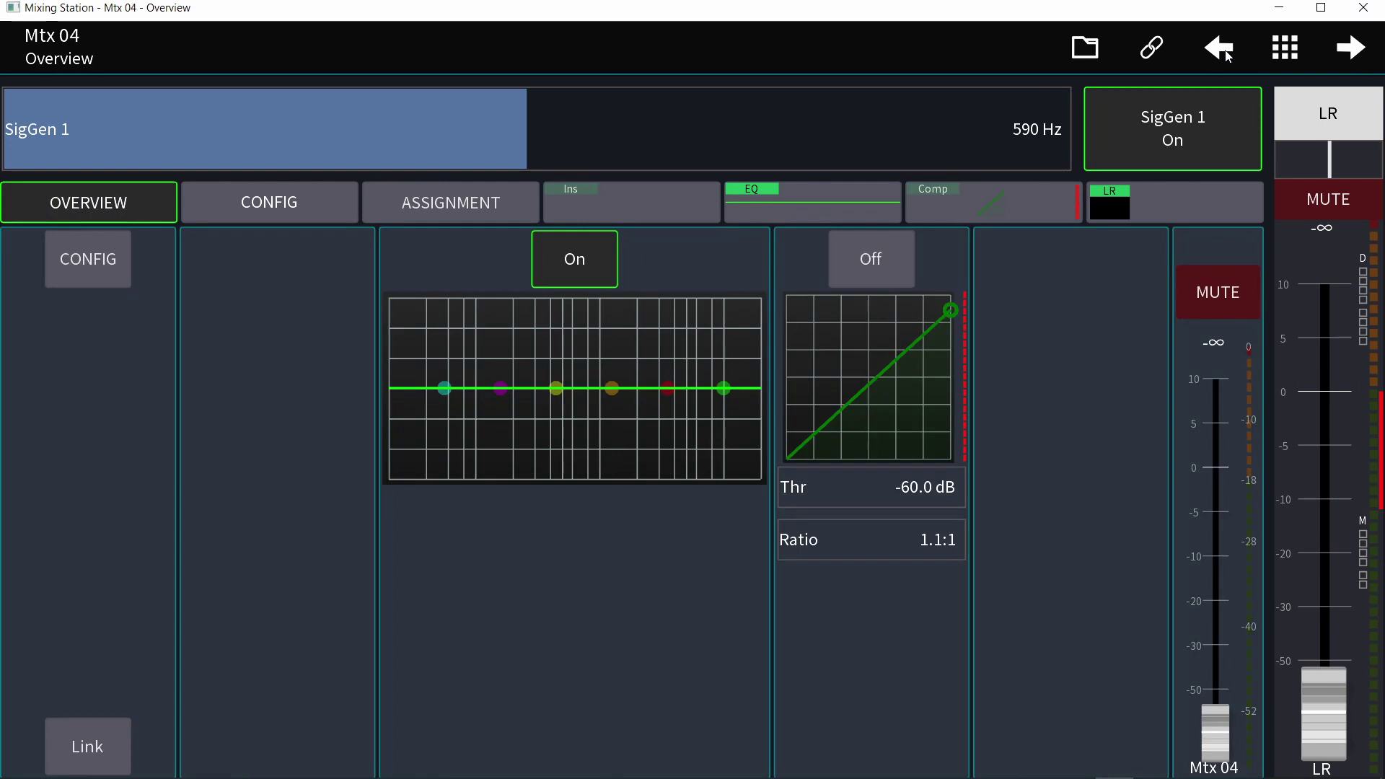
click(1335, 64)
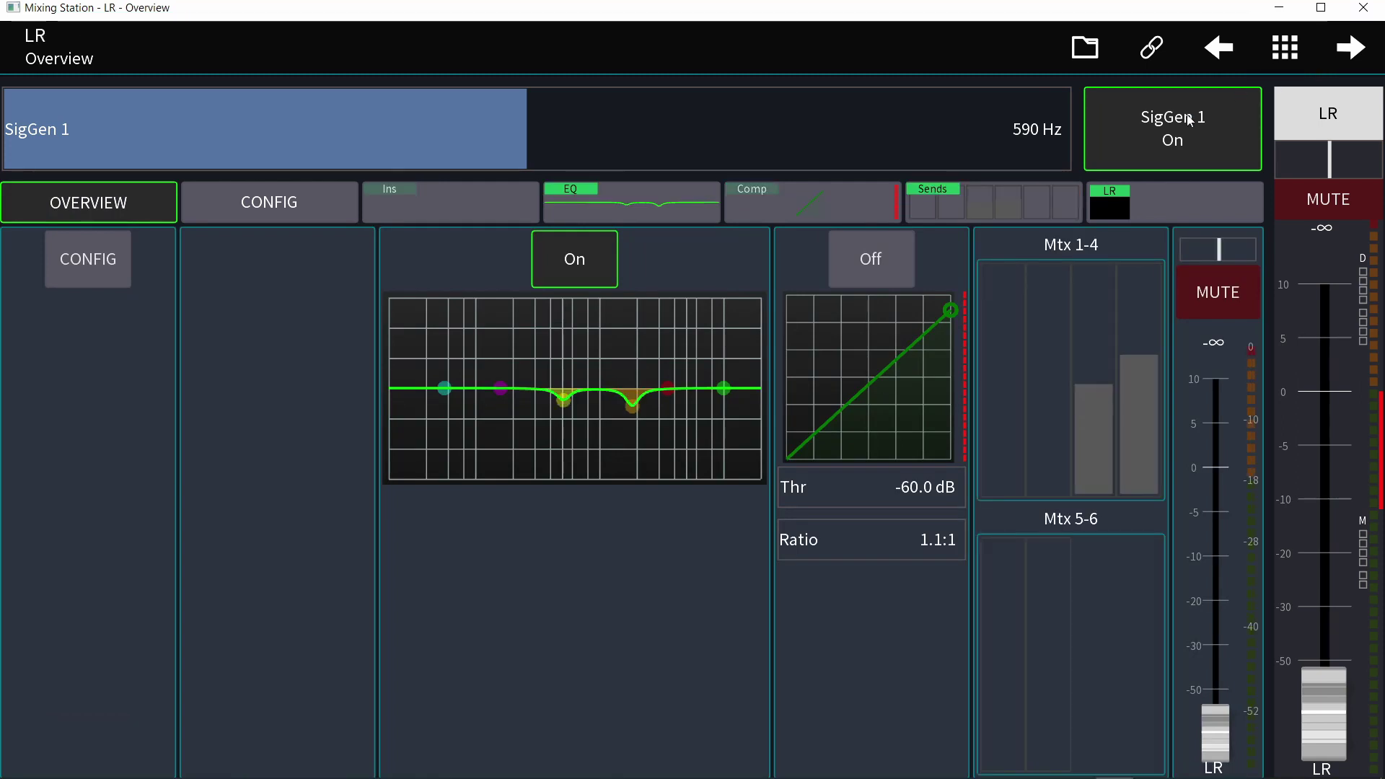
Reset all bands of the LR channel's parametric EQ.
click(665, 354)
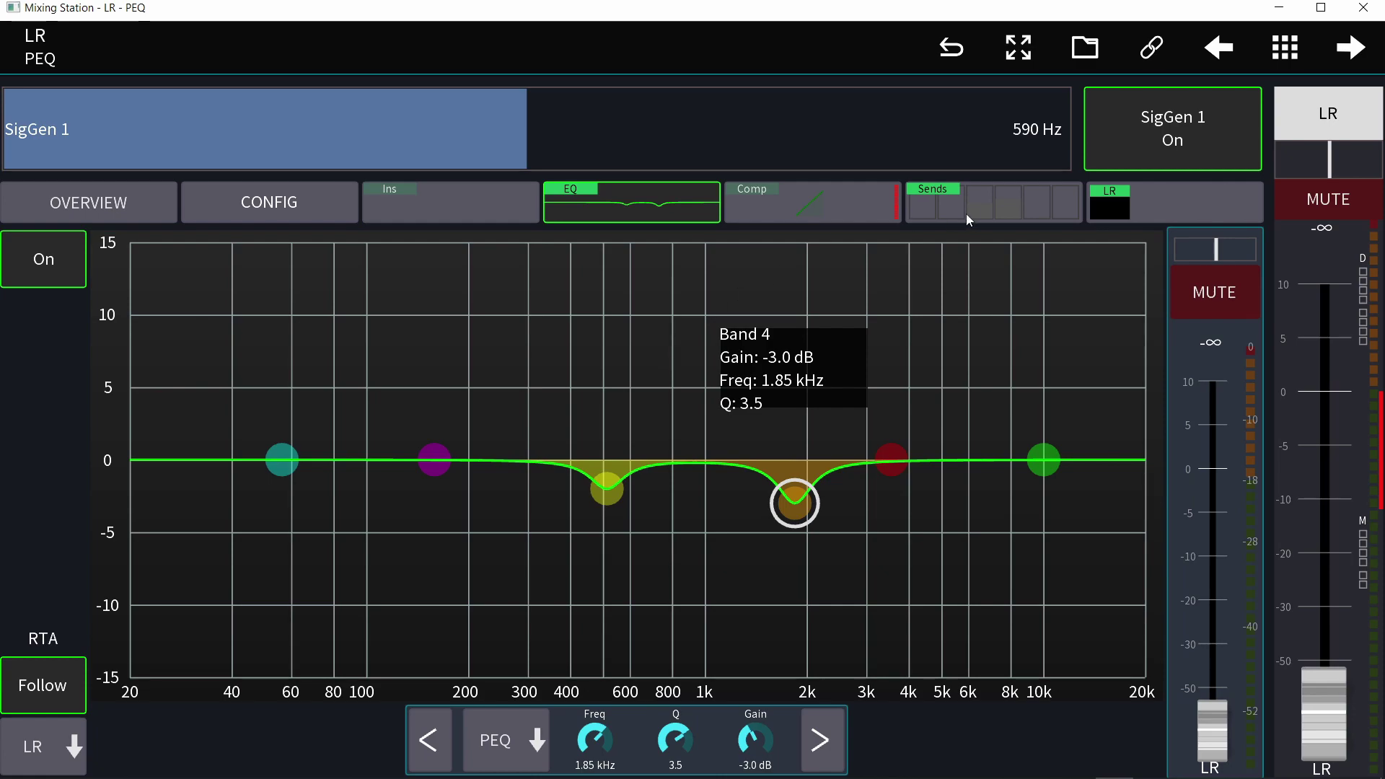
click(954, 49)
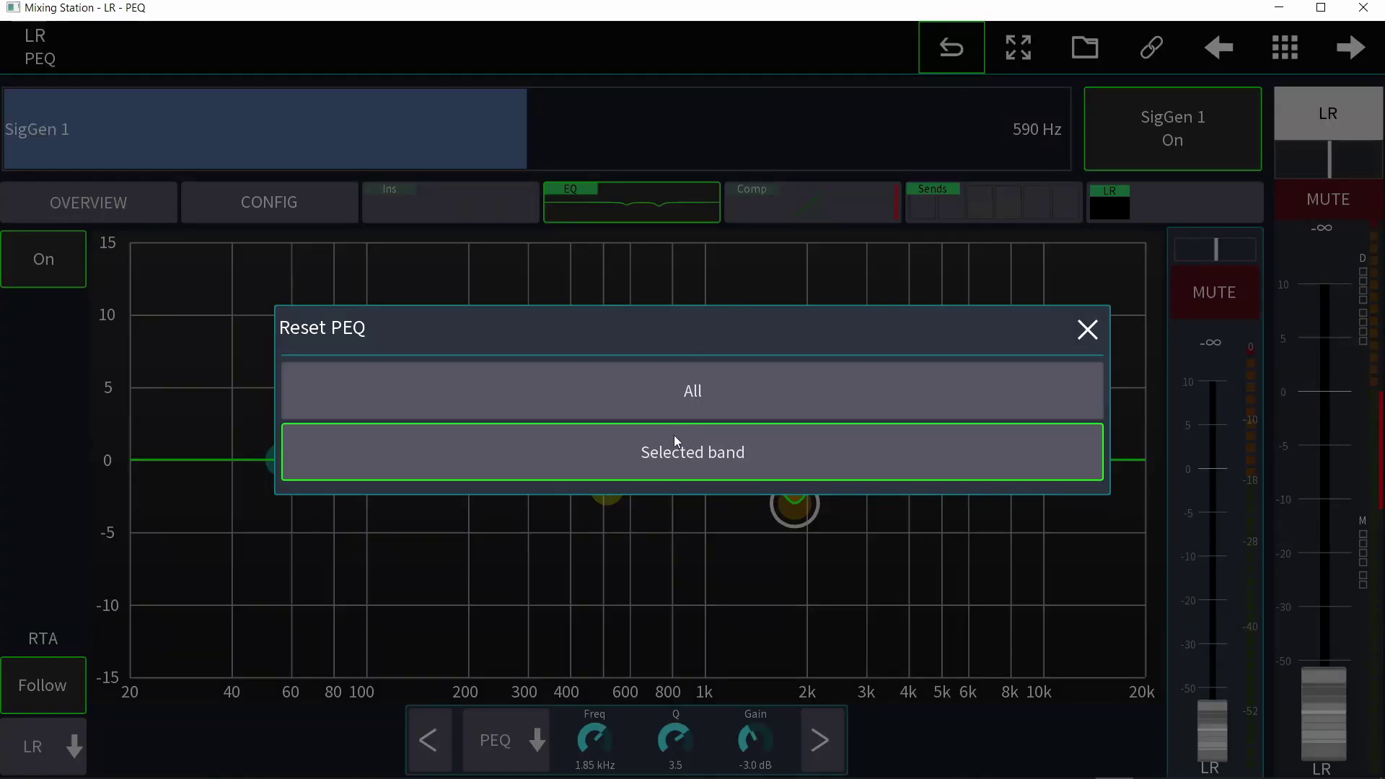
click(677, 407)
Raise the LR sends to Mtx 01 and Mtx 02 to about 0 dB, with Mtx 03 and Mtx 04 fully lowered.
drag(126, 608, 127, 235)
drag(324, 602, 356, 257)
Switch from LR to channel Mtx 01 and boost band 4 in its parametric EQ.
click(1219, 48)
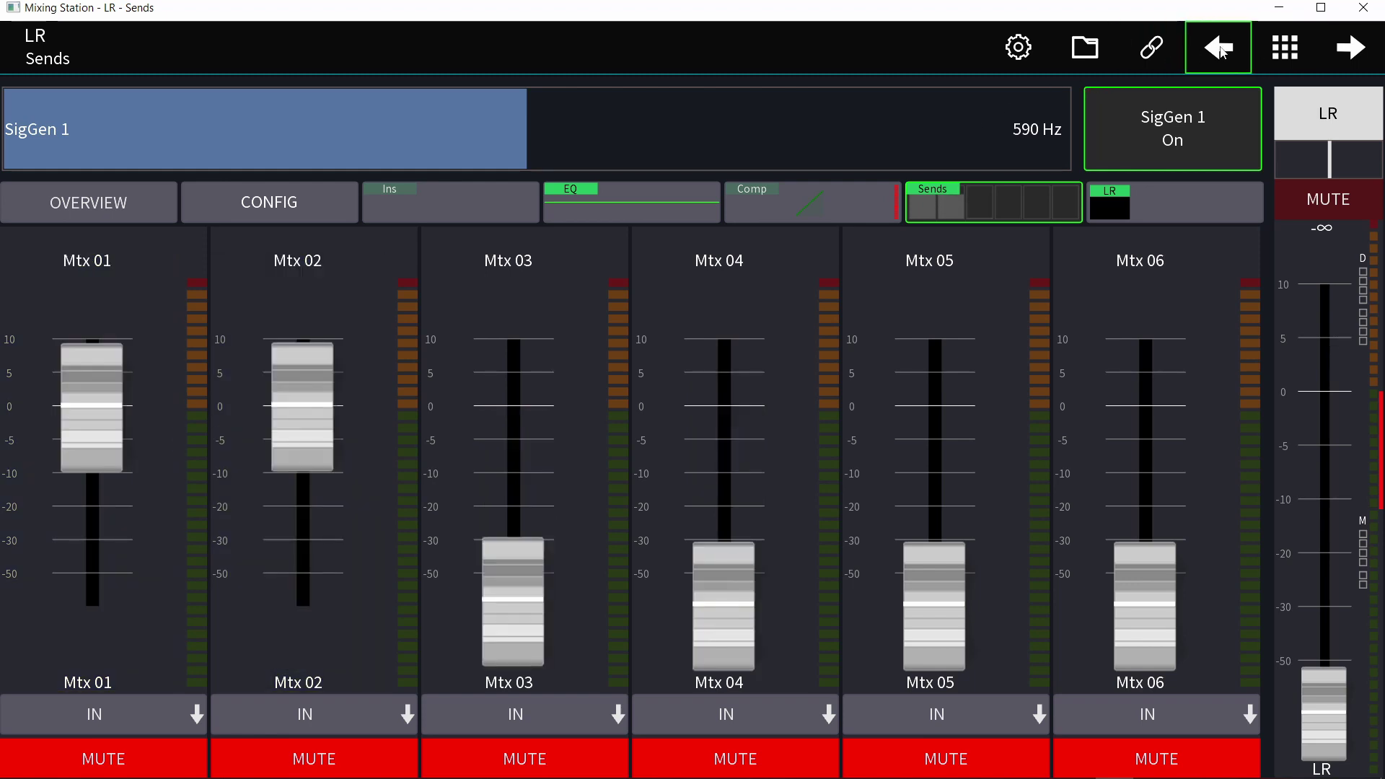
click(1220, 48)
click(1220, 48)
click(1219, 48)
click(1219, 47)
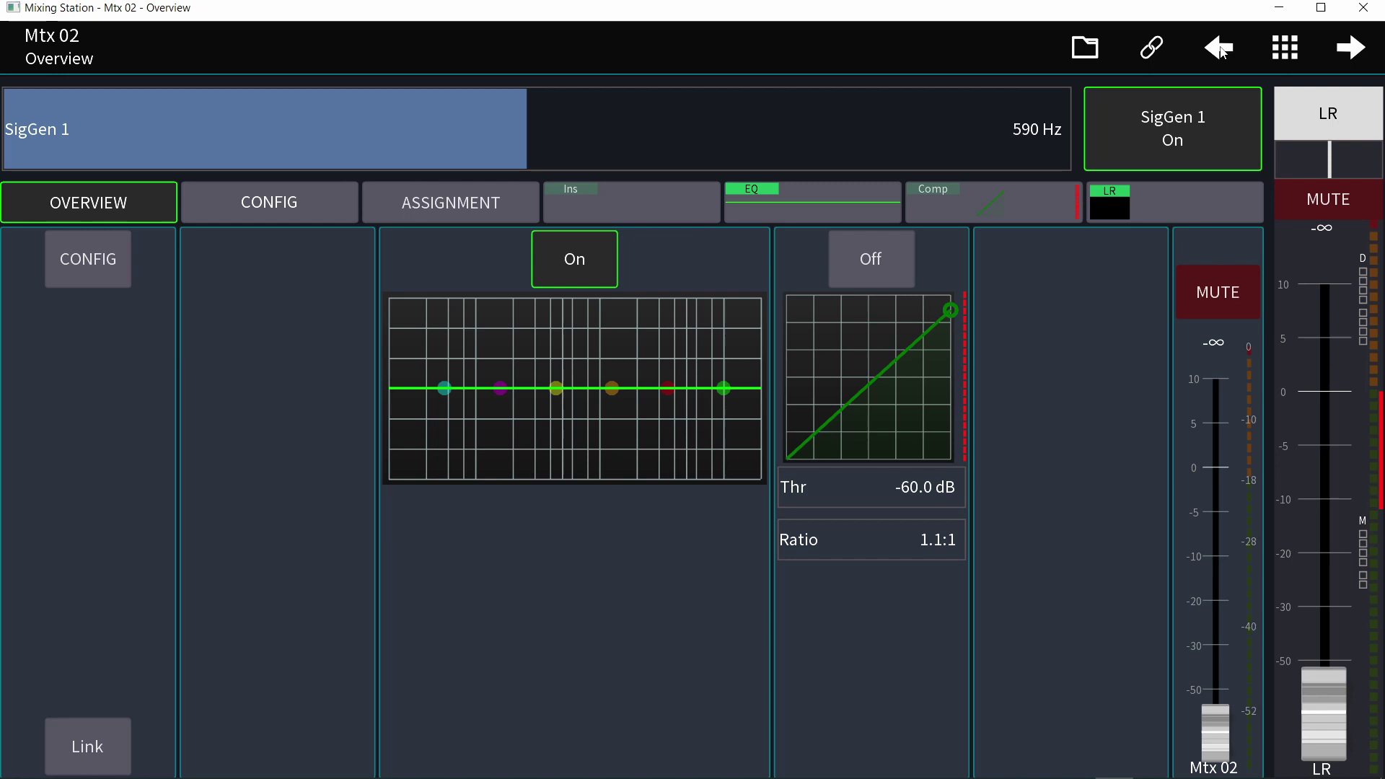
click(1220, 48)
click(600, 374)
drag(730, 446, 729, 380)
Toggle signal generator 1 off and back on, and set its frequency to 2.12 kHz with the slider.
click(1123, 128)
click(1124, 128)
drag(447, 144, 751, 207)
Change Mtx 01's EQ band 4 to a -6.0 dB cut at 1.31 kHz with a Q of 9.5, and return to the mixer view.
drag(729, 380, 743, 541)
scroll(745, 543, down, 5)
scroll(745, 543, up, 8)
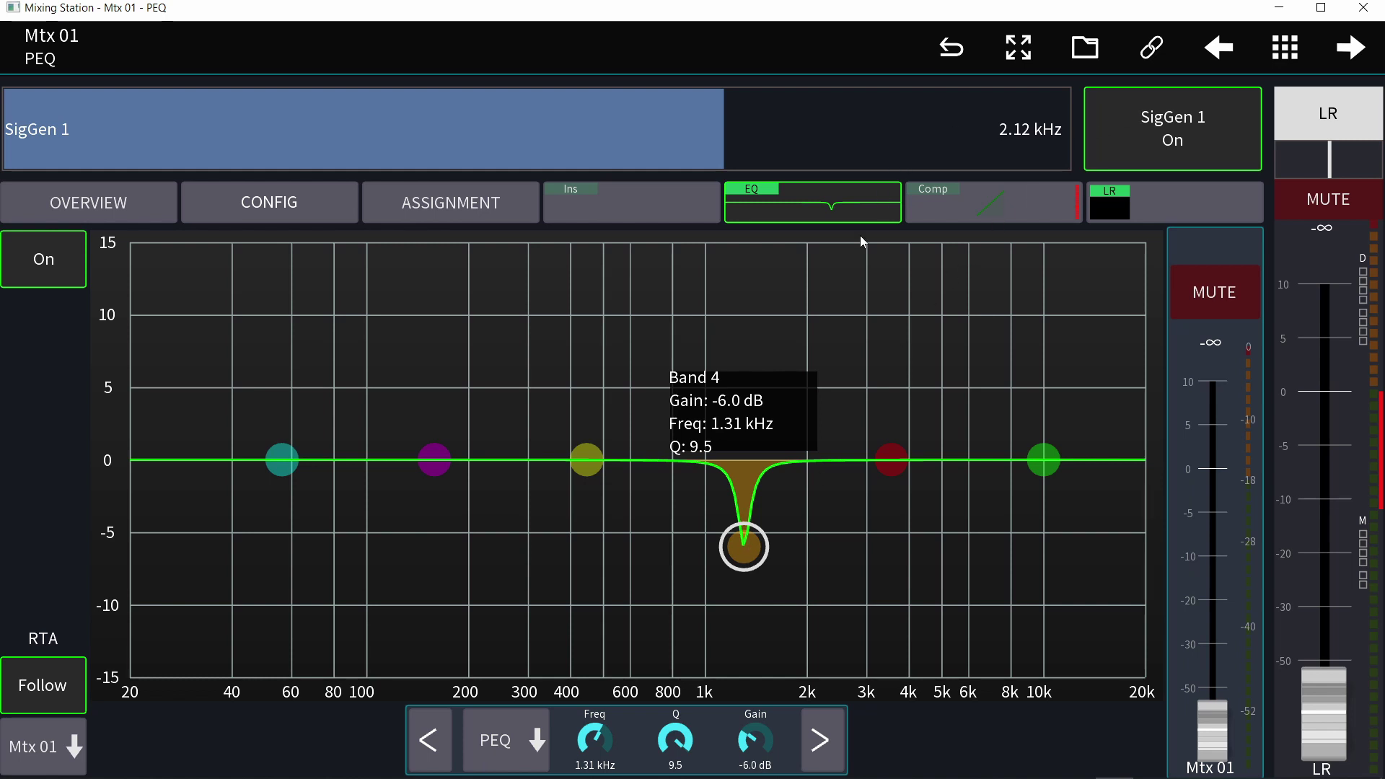
key(Escape)
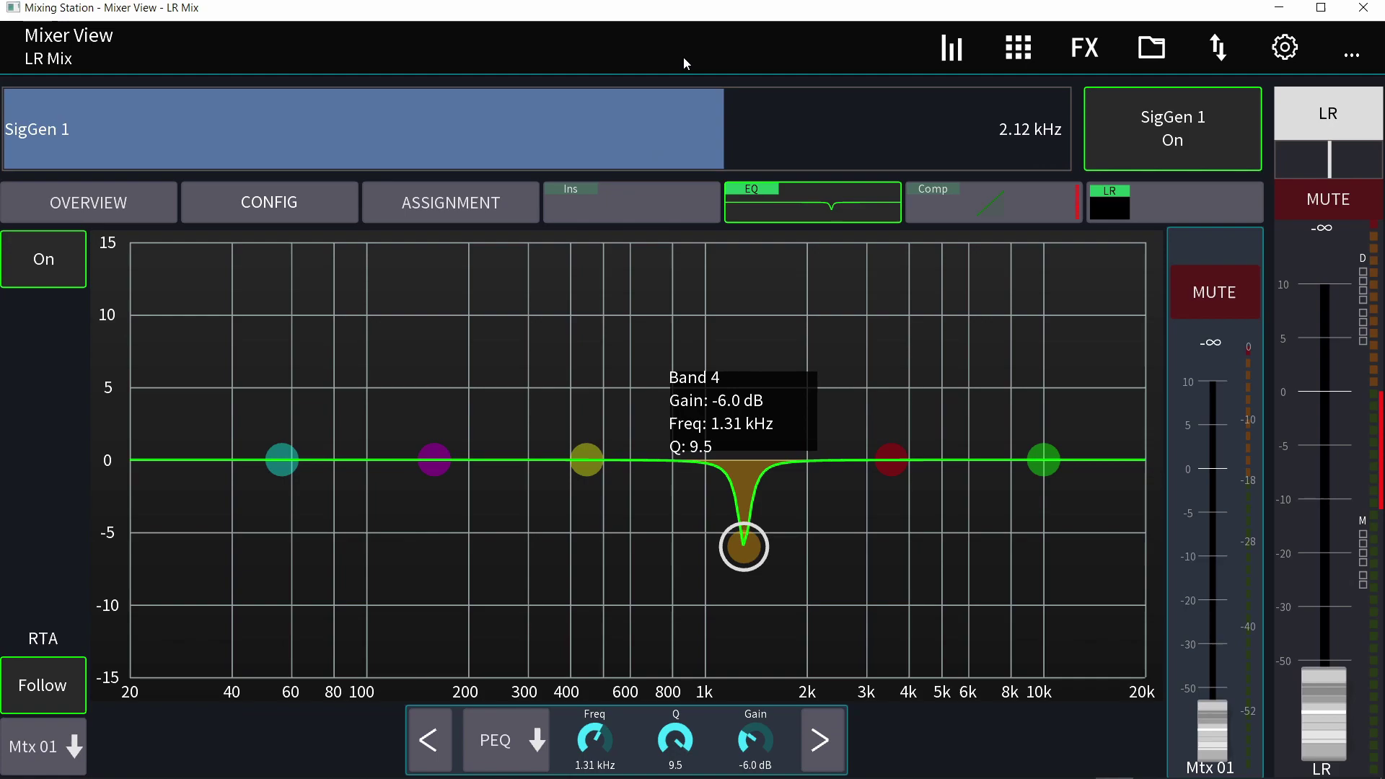
Open the signal generator page of the console setup and set SigGen 1's waveform to Pink Noise.
click(1331, 48)
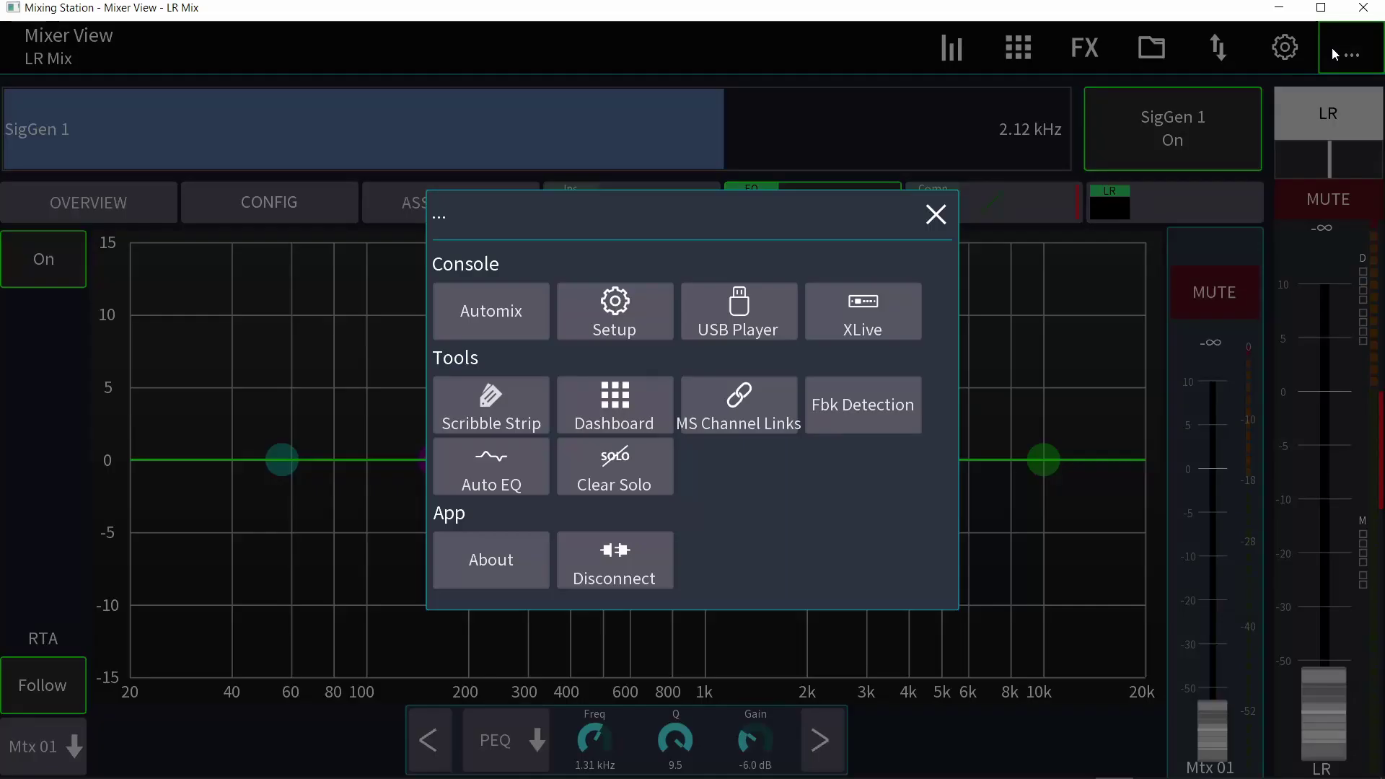
click(612, 309)
click(1183, 92)
scroll(469, 433, down, 2)
scroll(478, 432, down, 2)
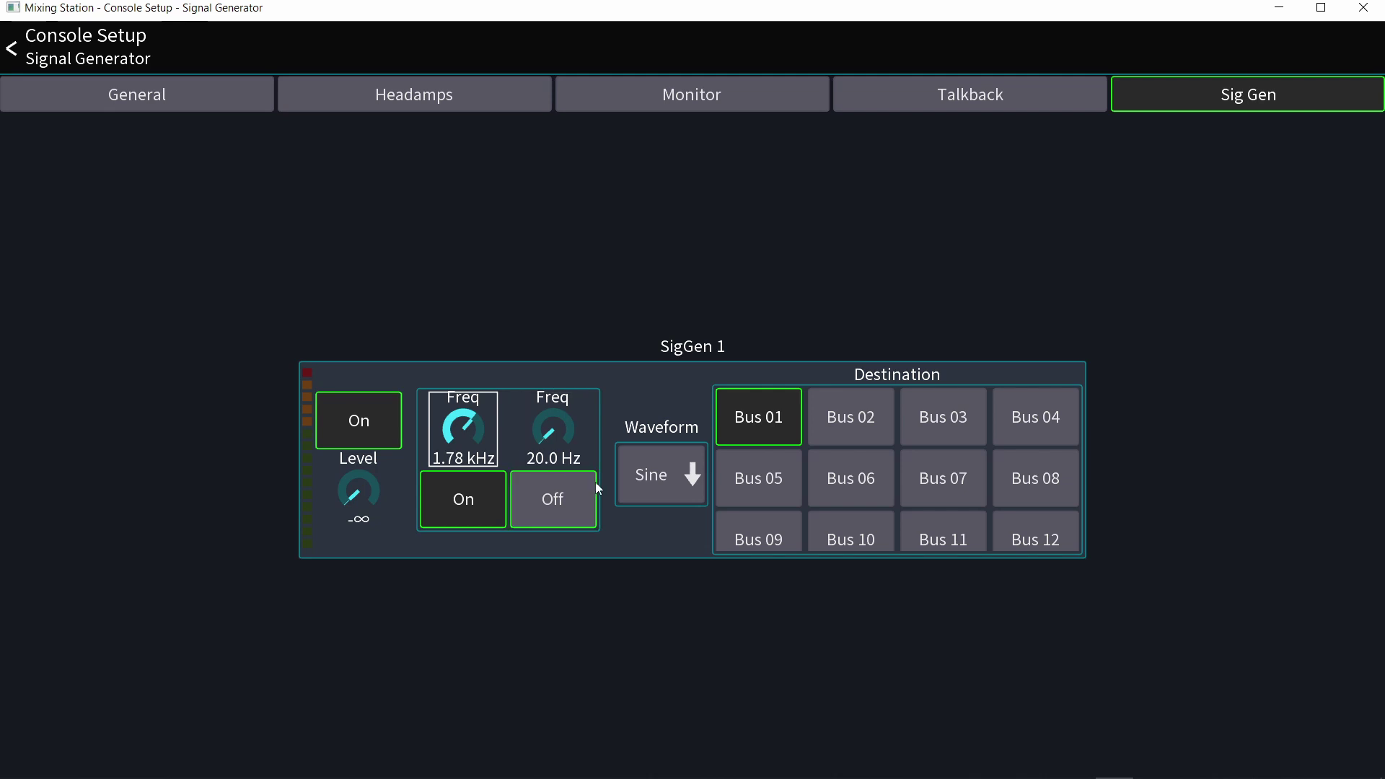
click(651, 484)
click(665, 431)
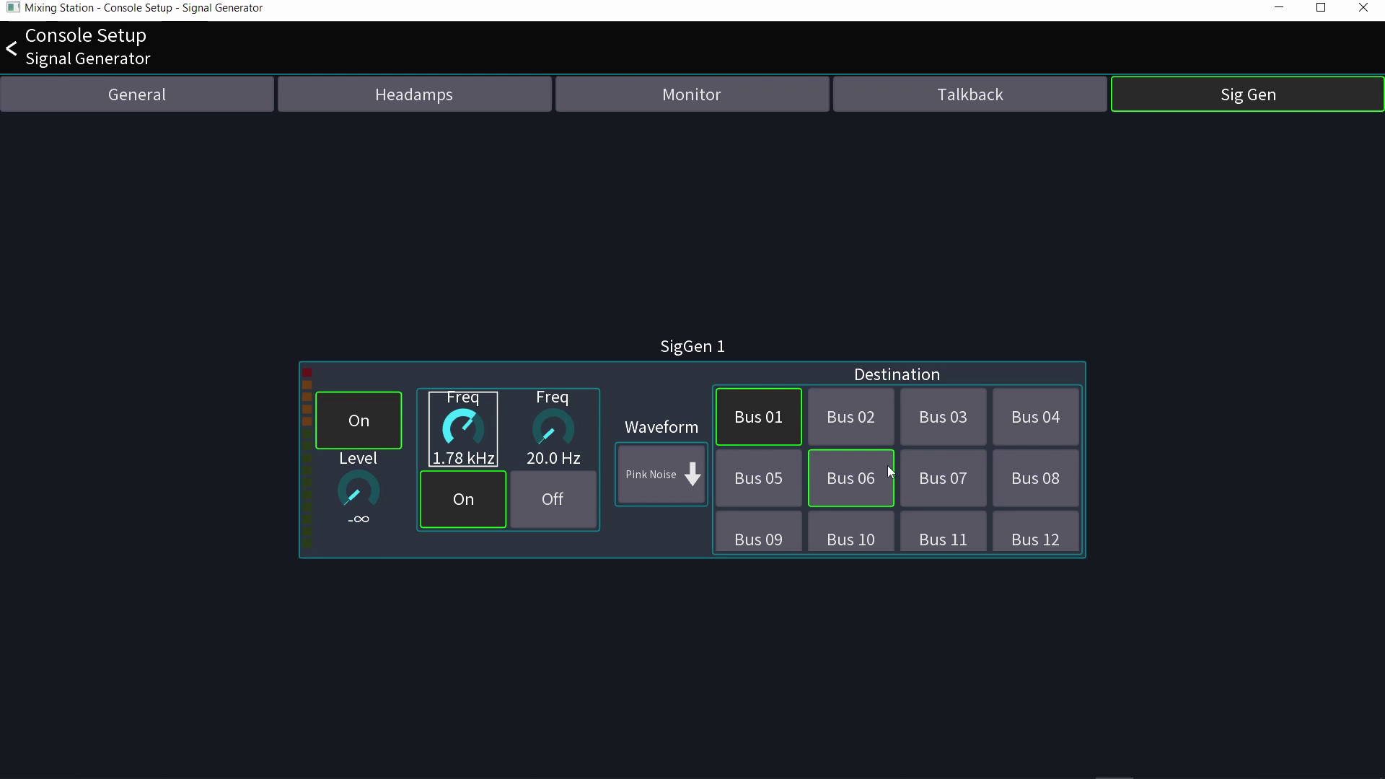
Look through SigGen 1's destinations, raise its level to -44.1, and return to the mixer view.
scroll(888, 465, down, 5)
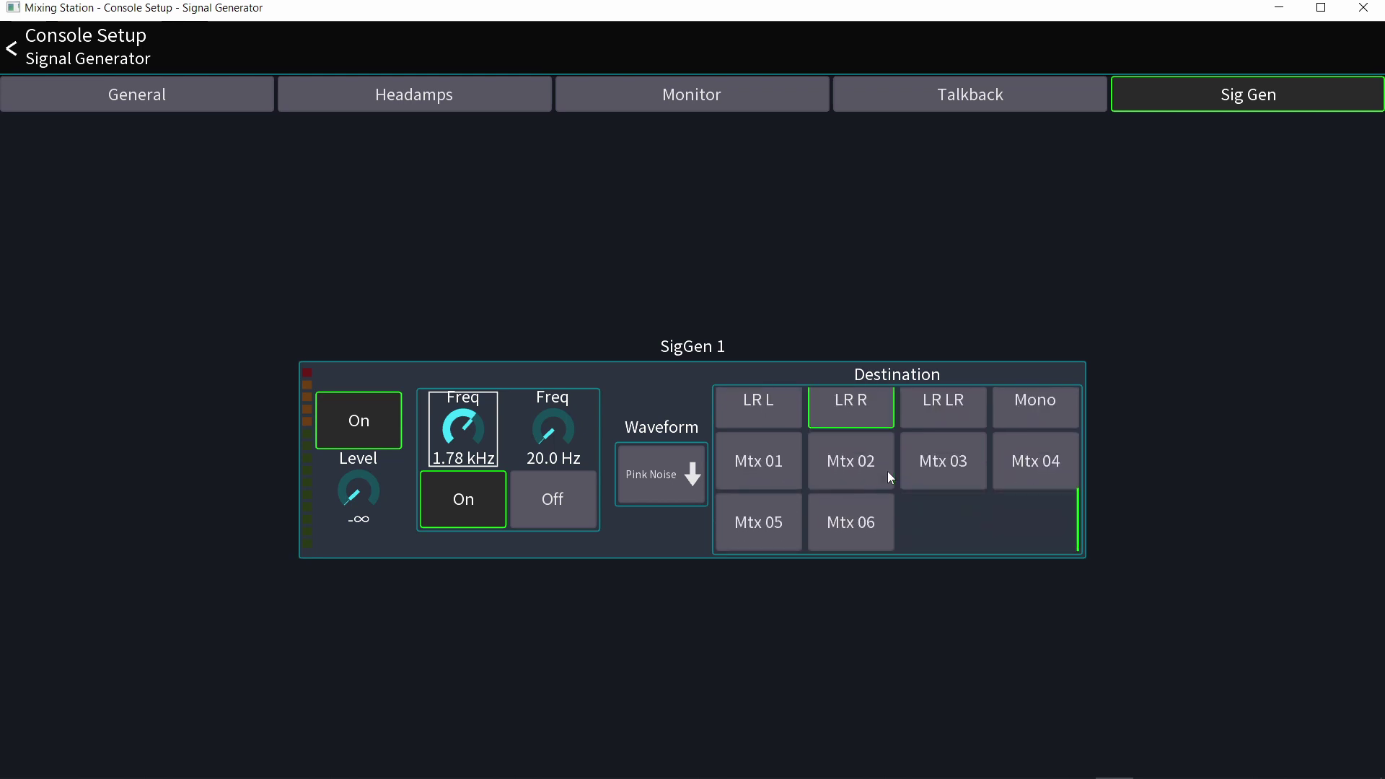
drag(368, 513, 404, 410)
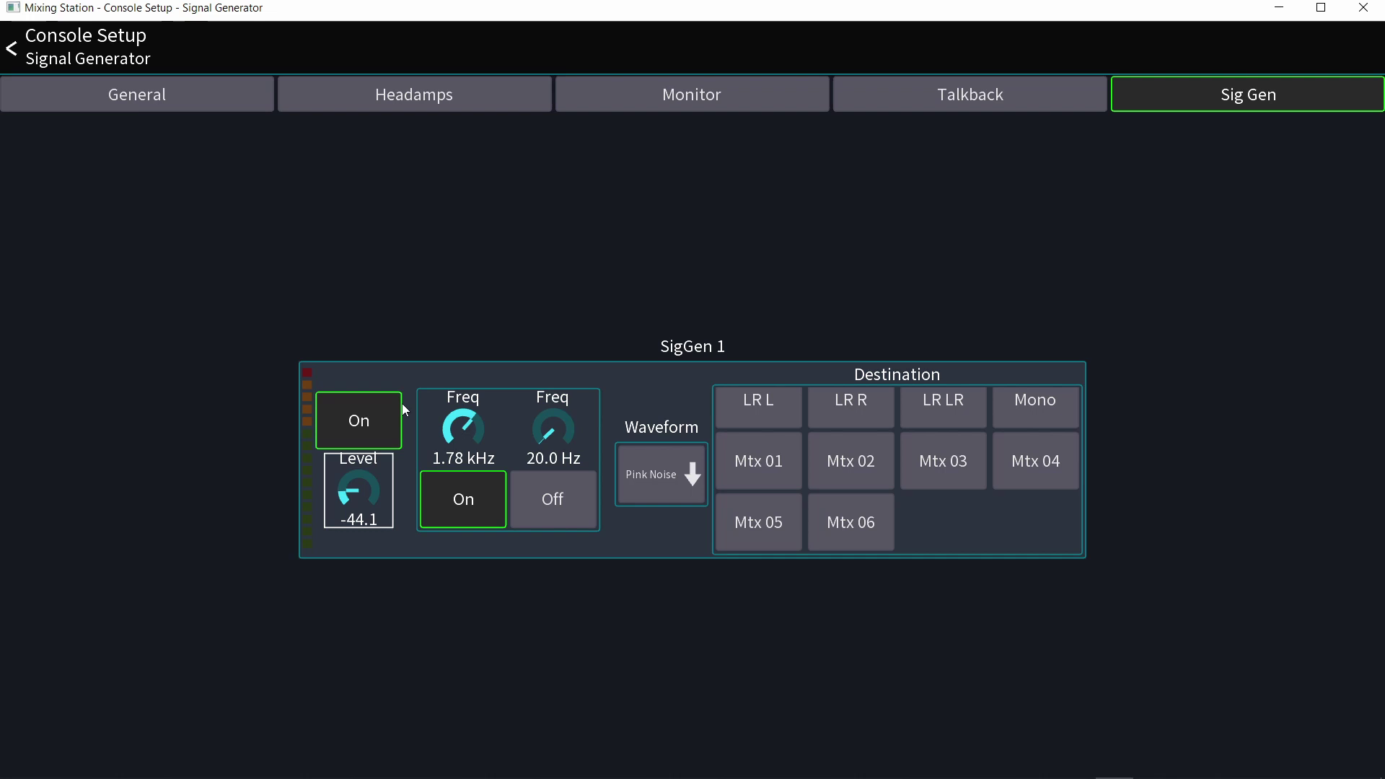
click(44, 57)
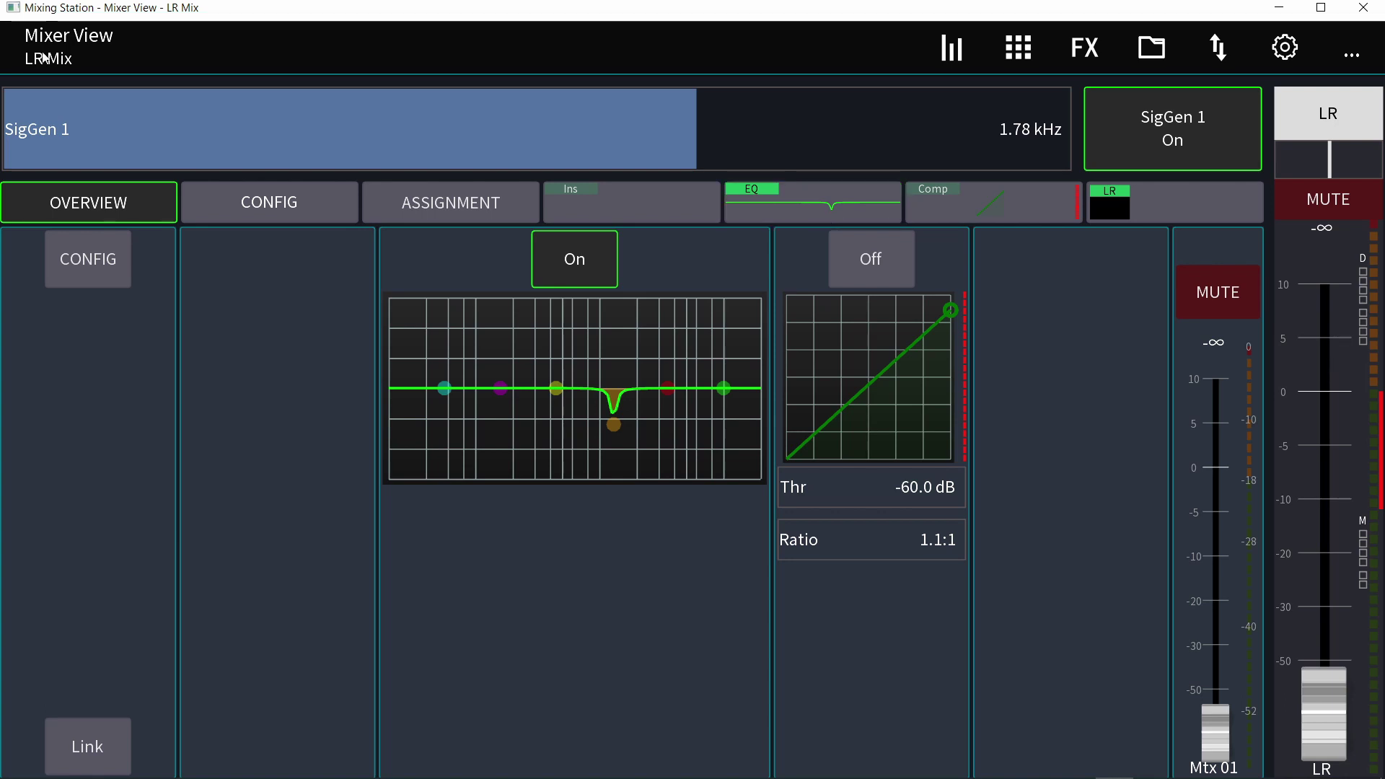
View Mtx 01's parametric EQ, and add a new layout in the app setup.
click(821, 207)
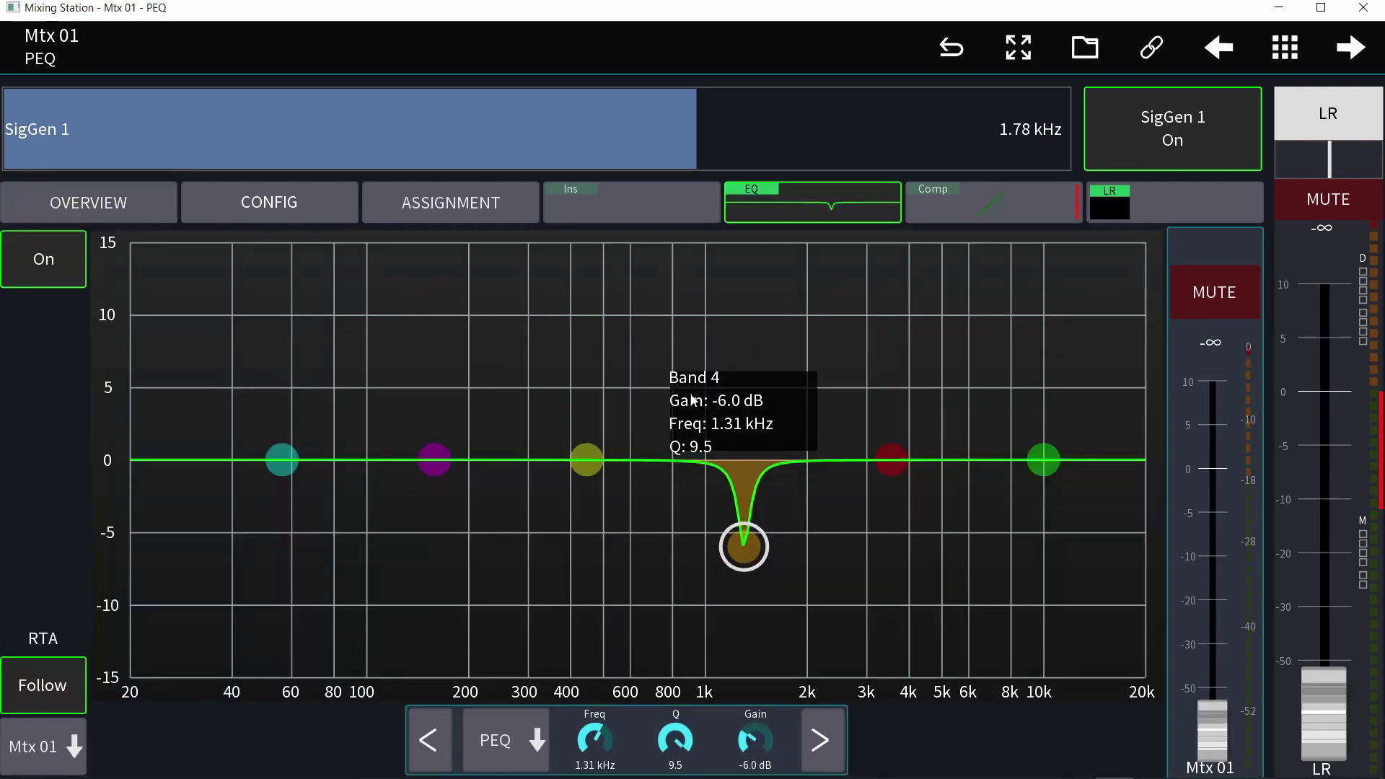
click(185, 45)
click(1295, 46)
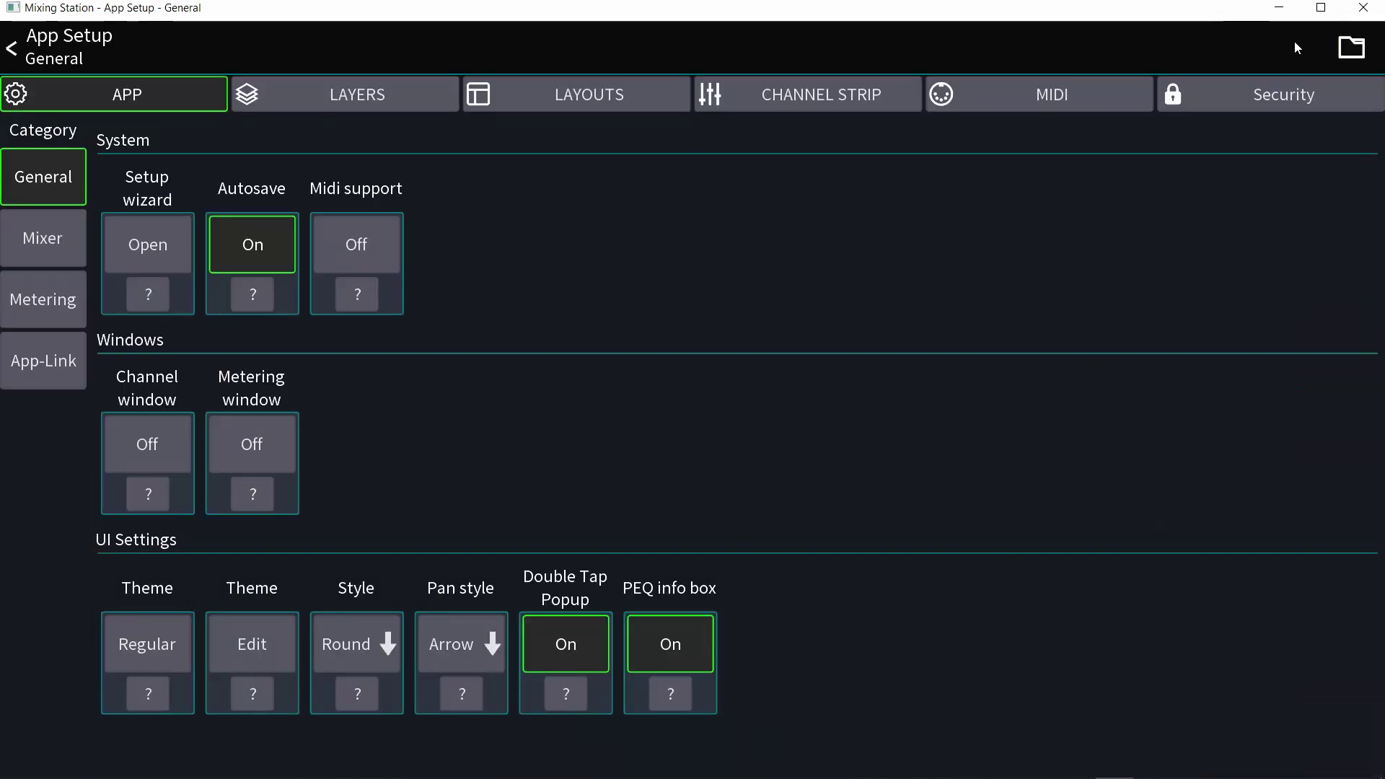
click(555, 95)
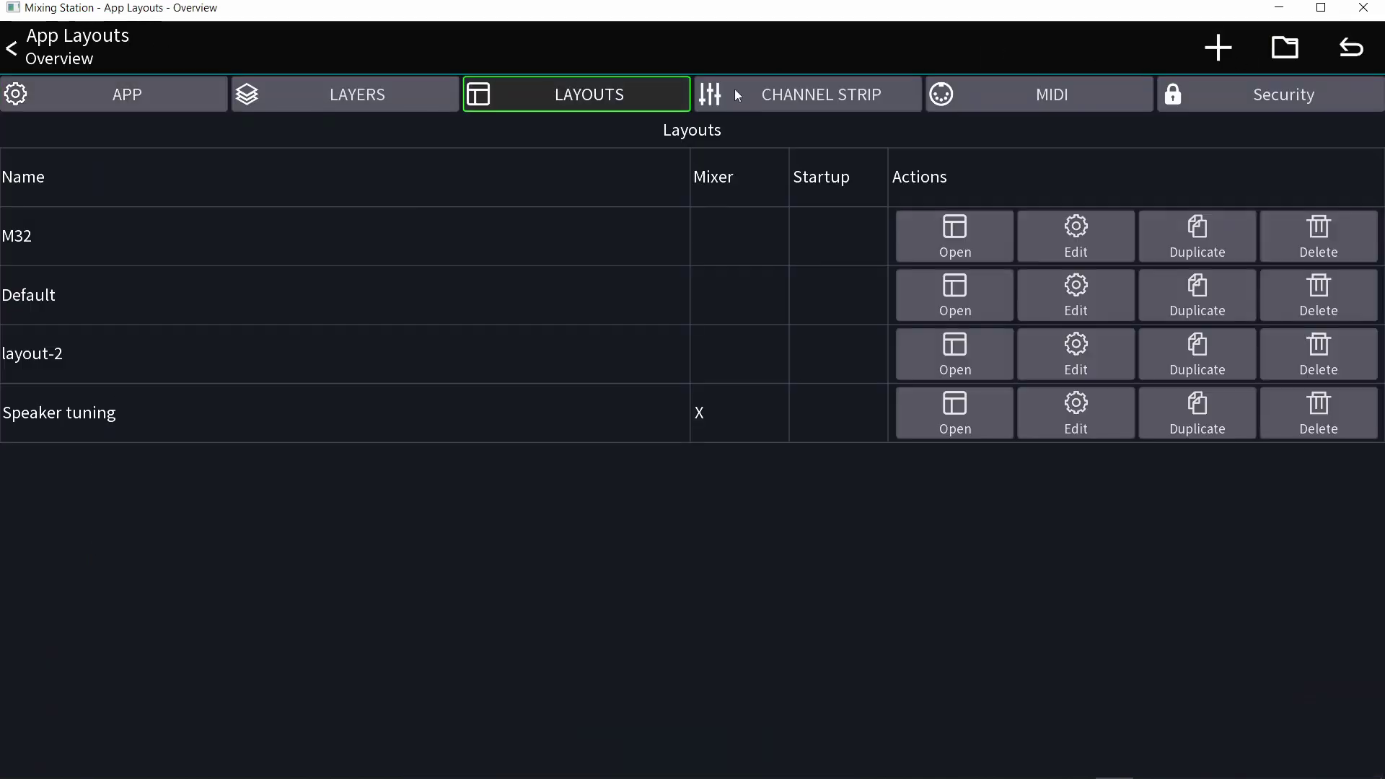
click(1219, 46)
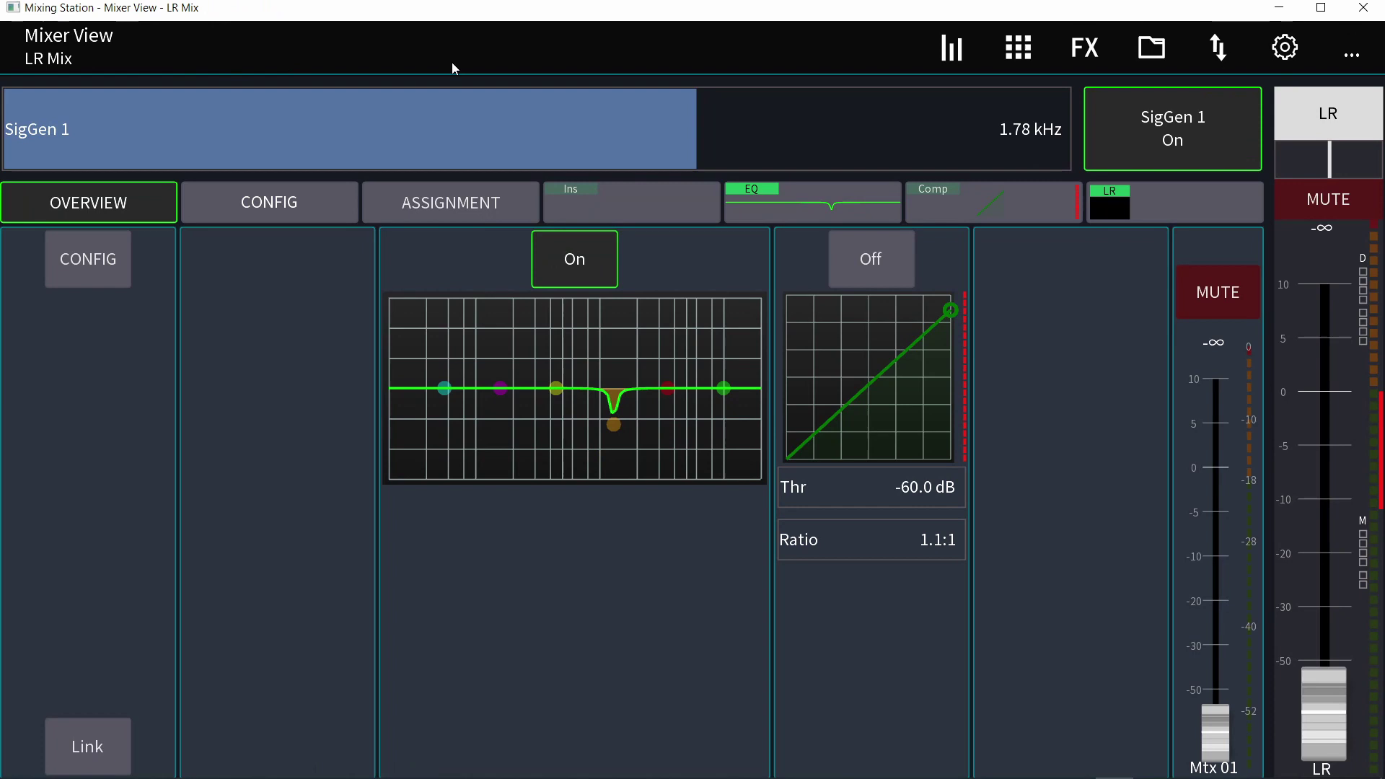
In the console's talkback setup, route Talkback A to Bus 01, Bus 02 and Bus 03 and turn on Talk A.
click(1364, 47)
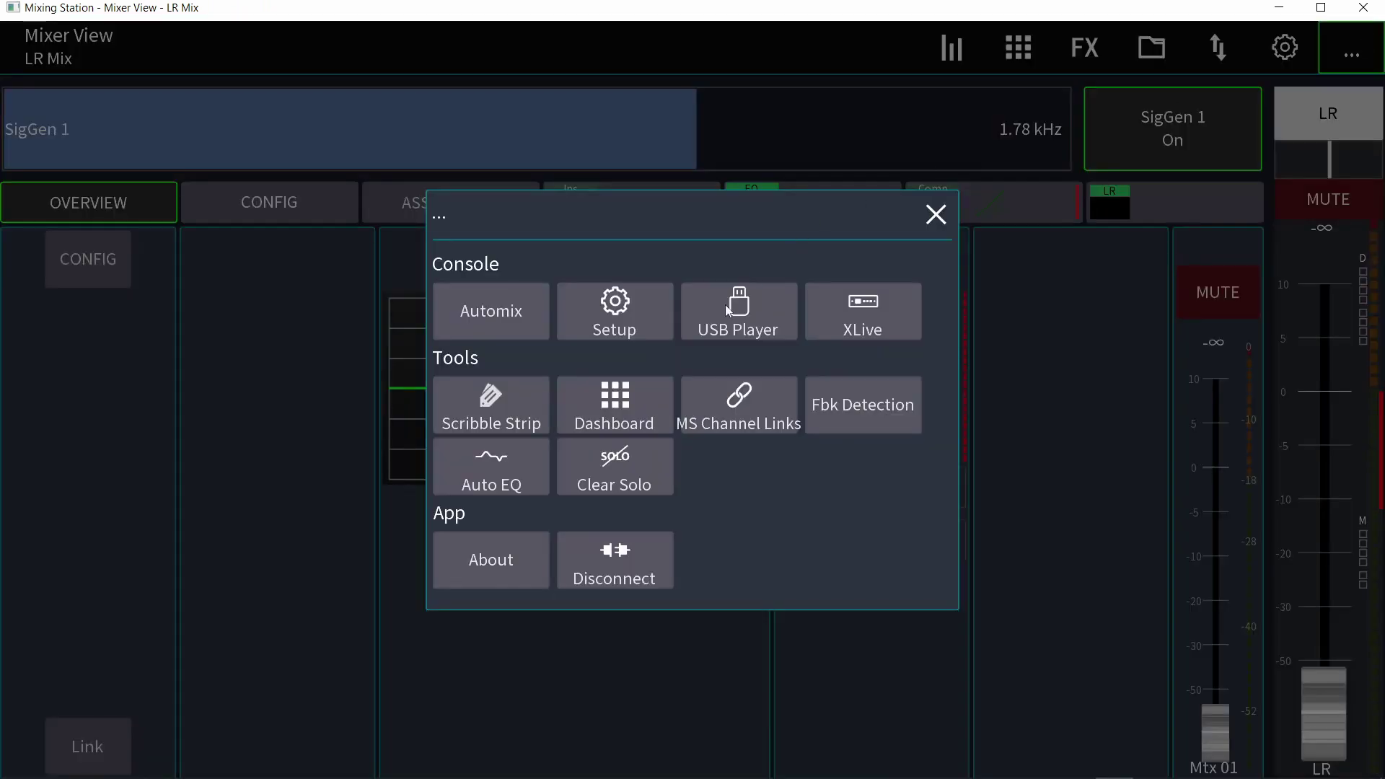
click(616, 317)
click(1031, 105)
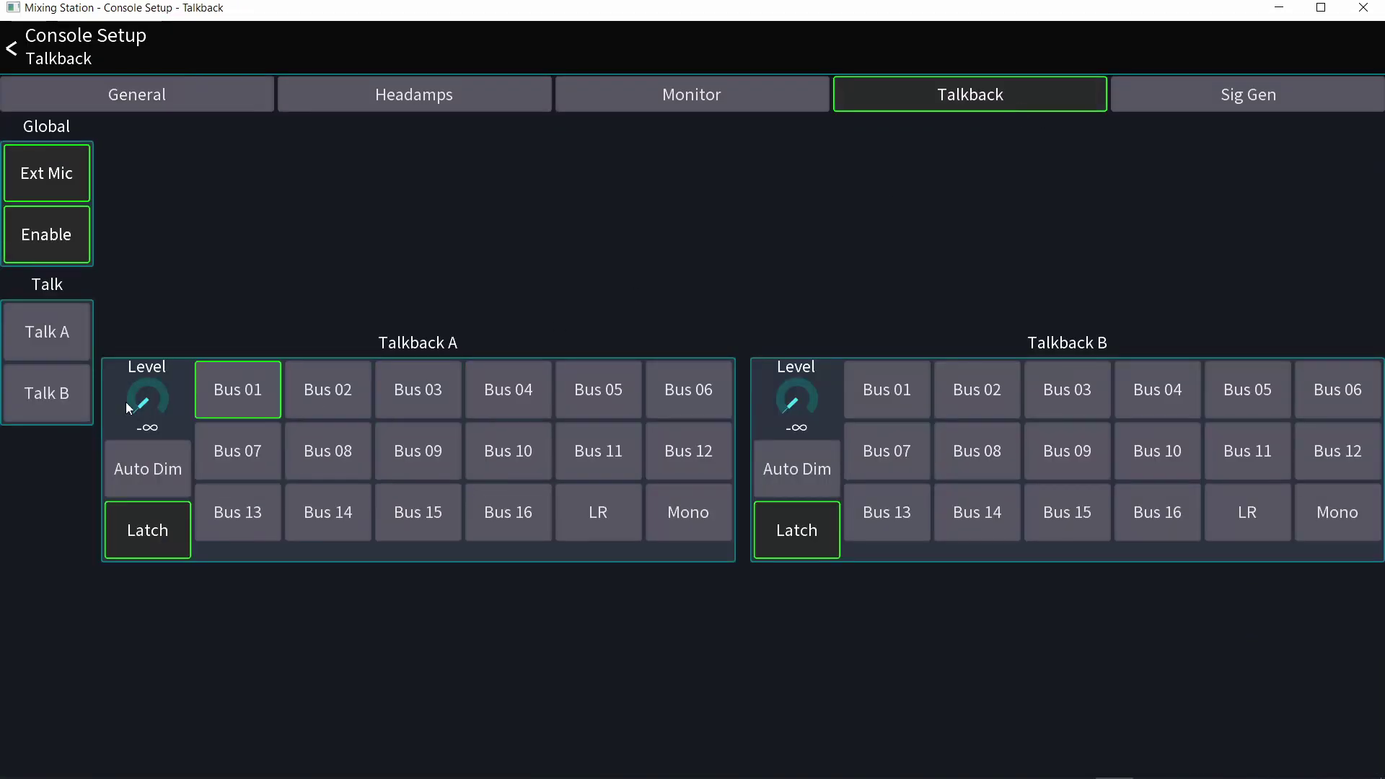
click(56, 337)
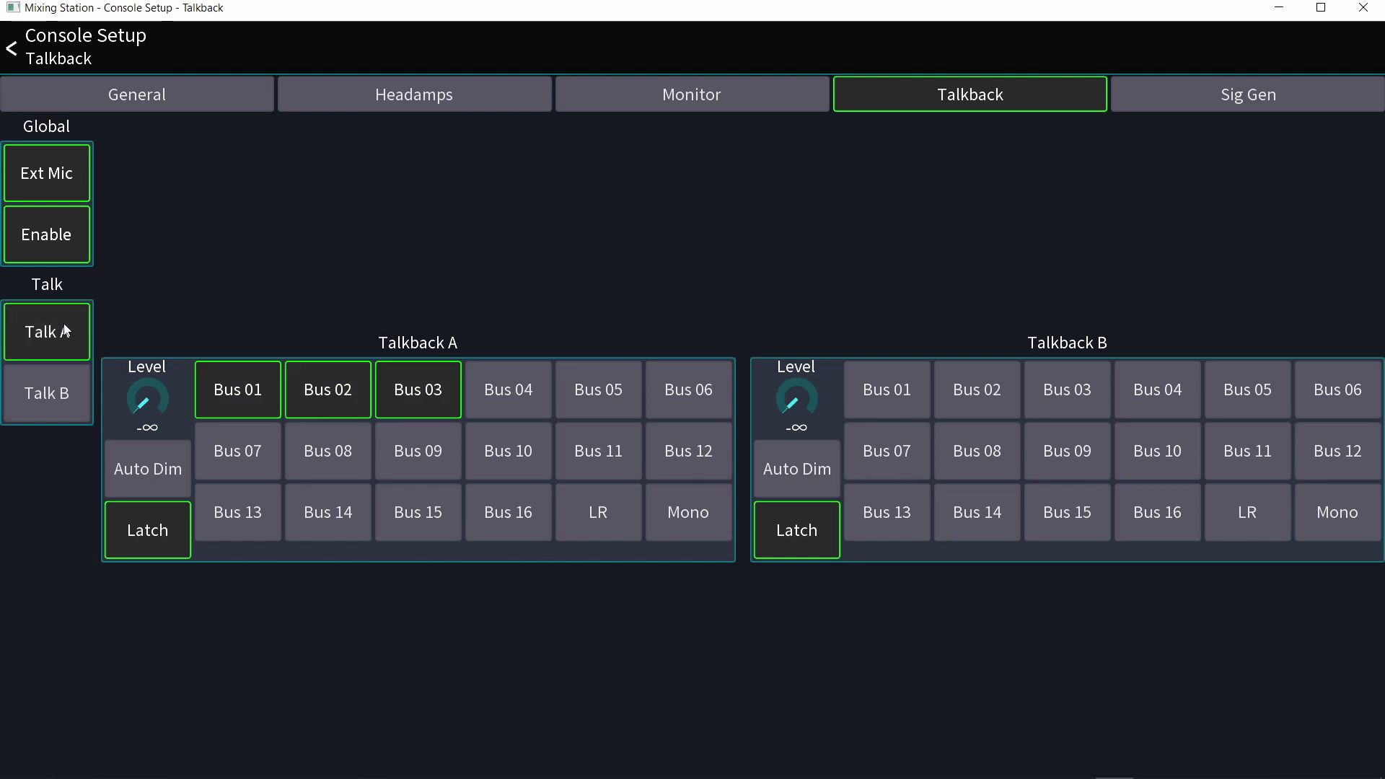
Toggle Talk B on and off, and try the level controls of Talkback A and Talkback B.
click(52, 392)
click(53, 391)
drag(126, 404, 229, 281)
drag(805, 382, 844, 171)
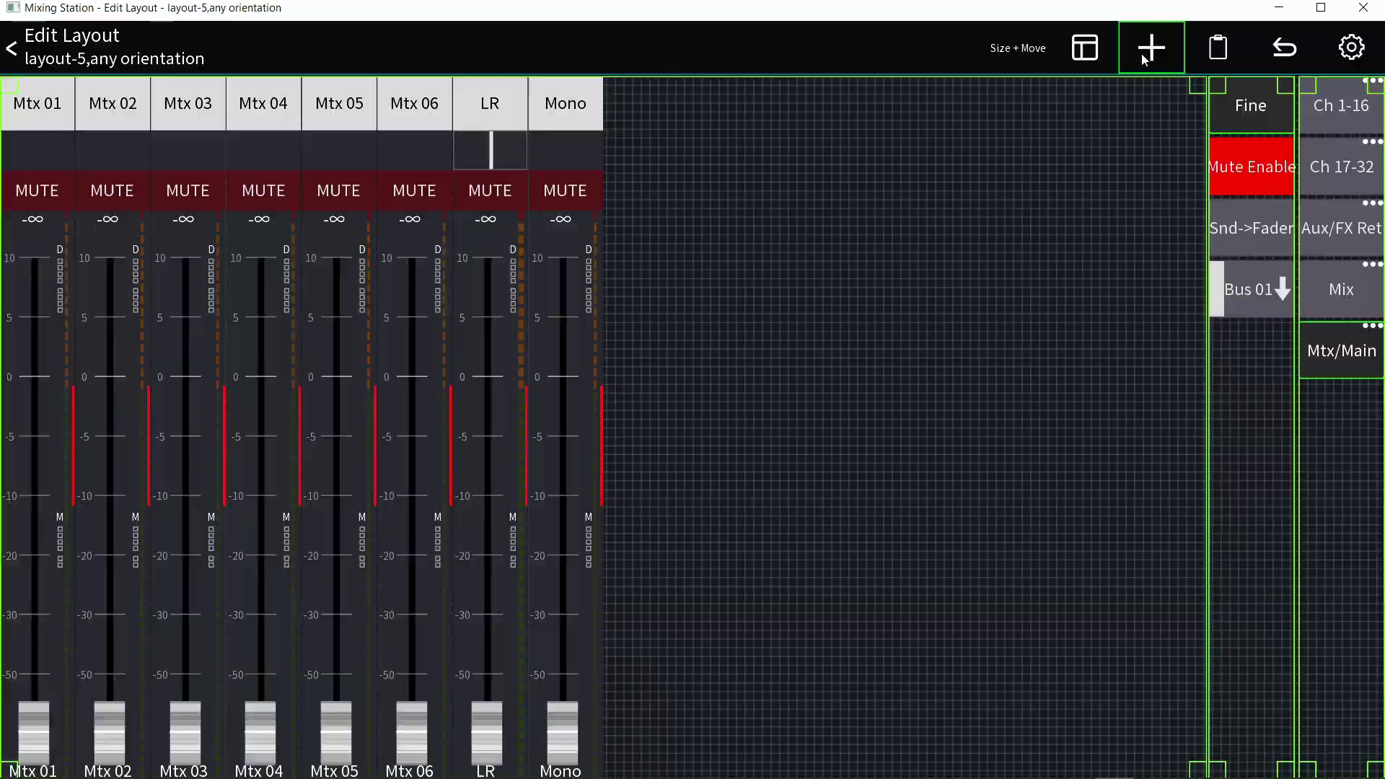
Add a general button to layout-5 and place it below the Mtx/Main layer selector.
click(1142, 53)
click(474, 378)
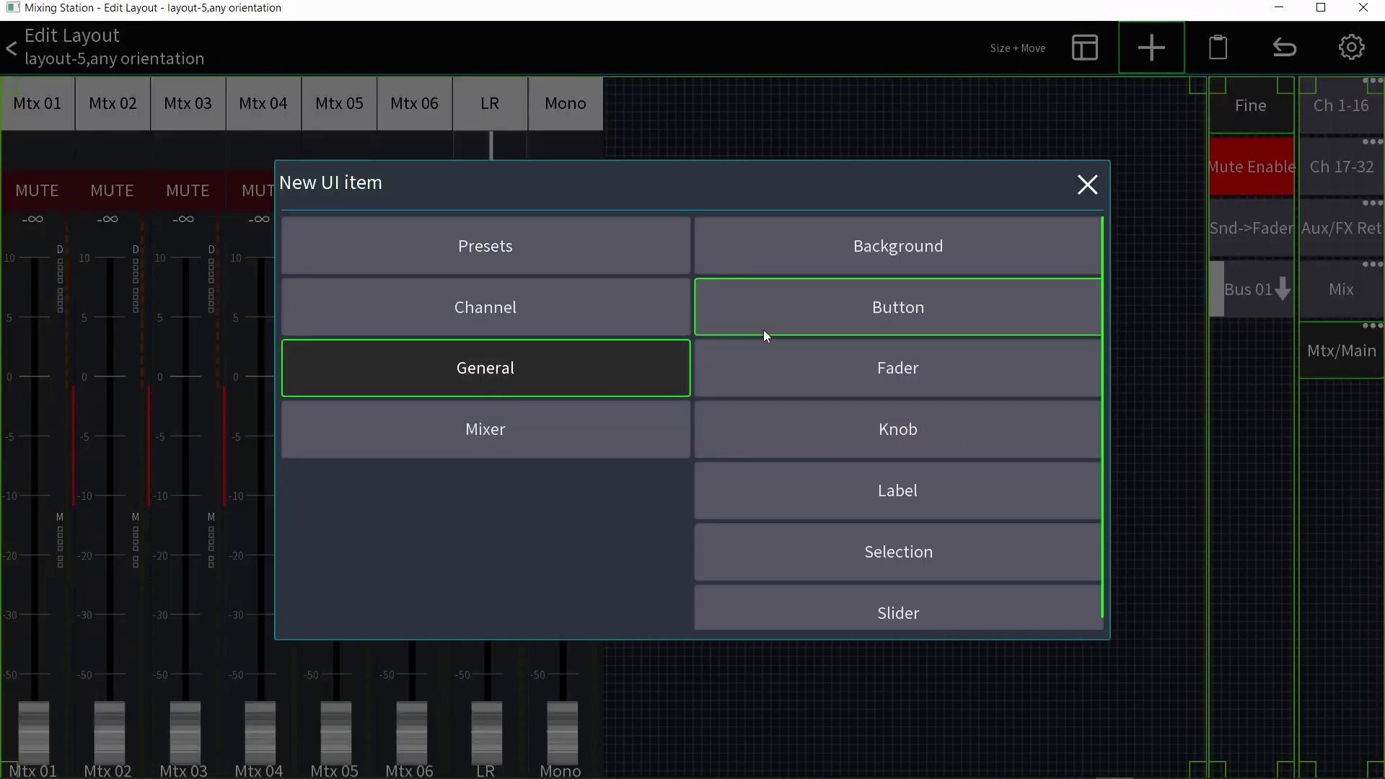
click(811, 310)
drag(749, 472, 1355, 438)
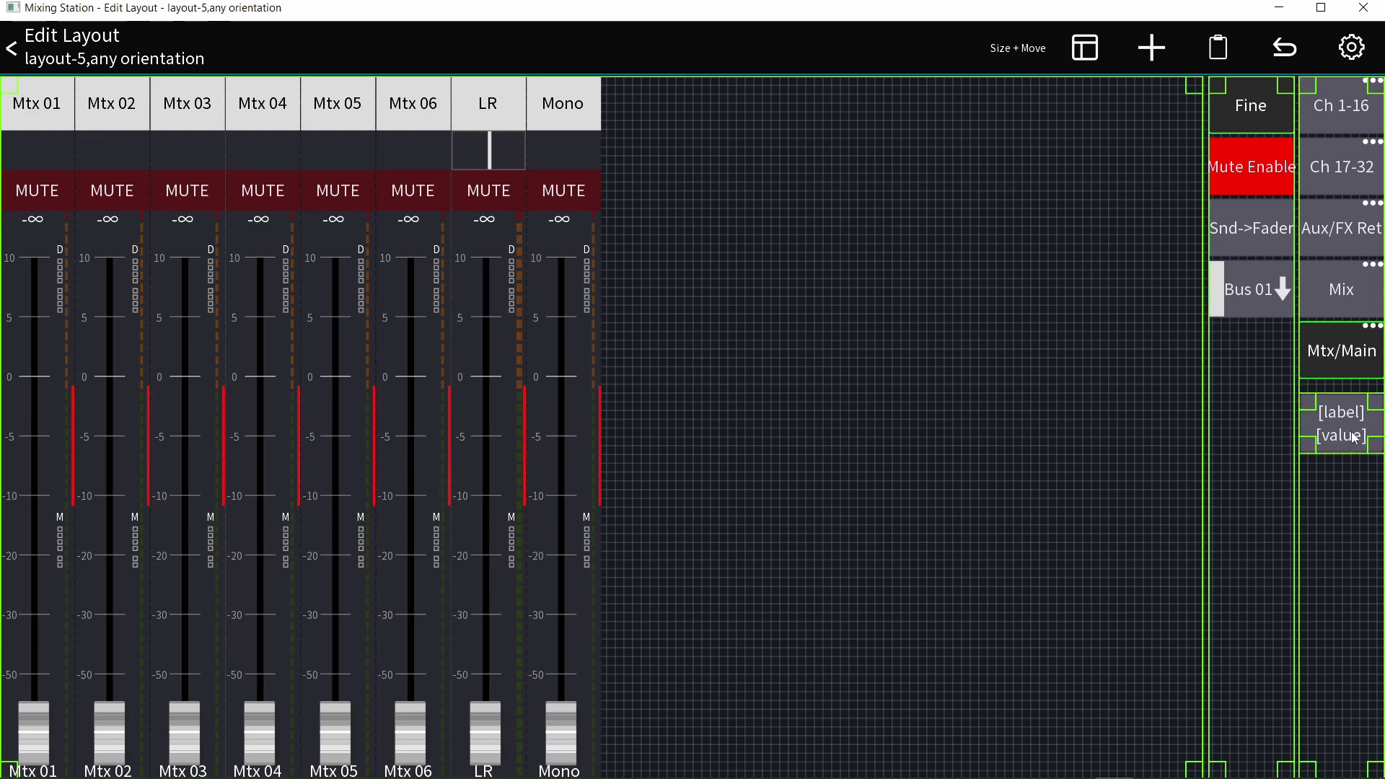
Give the new button a click action of console type Talkback, with talkback A and the Talk parameter.
click(1346, 435)
click(759, 334)
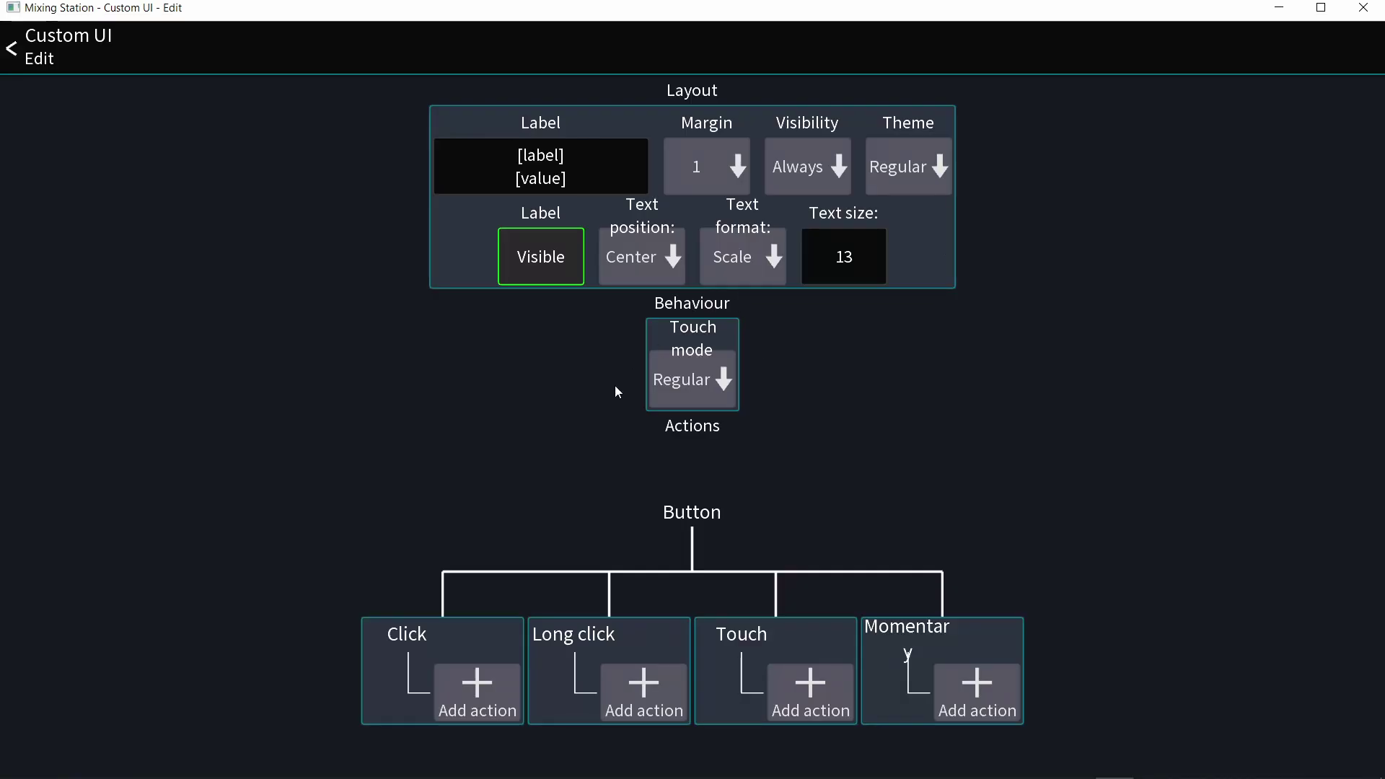
click(465, 700)
click(583, 179)
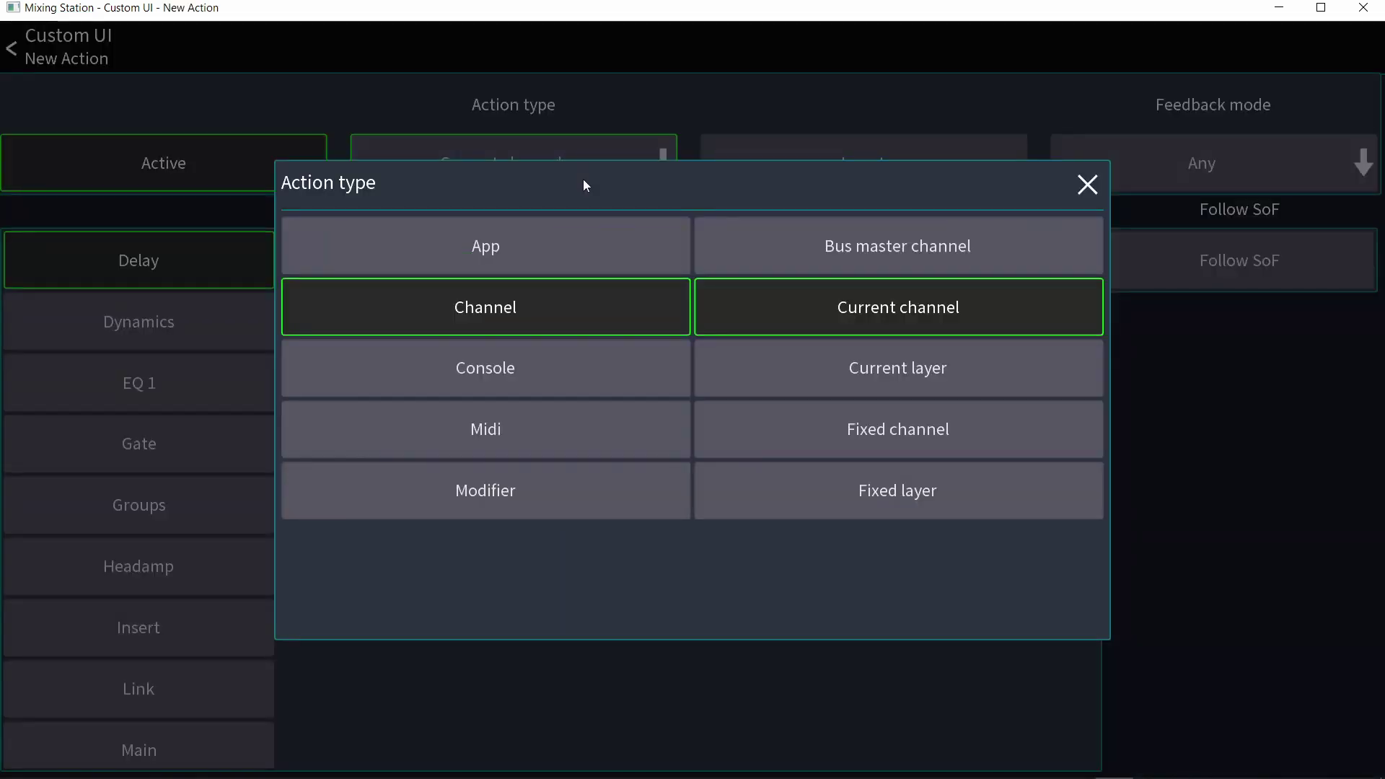
click(583, 387)
scroll(841, 476, down, 3)
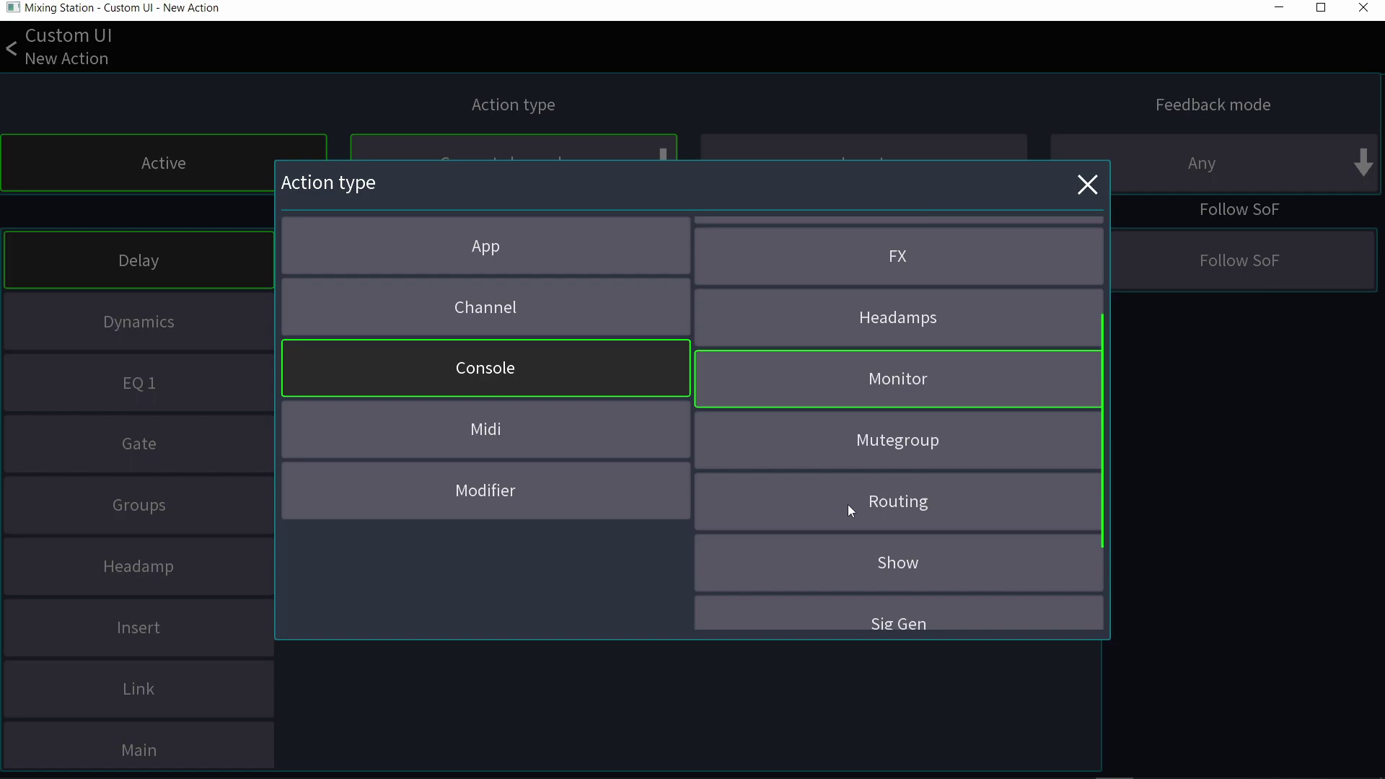
scroll(851, 534, down, 1)
click(860, 600)
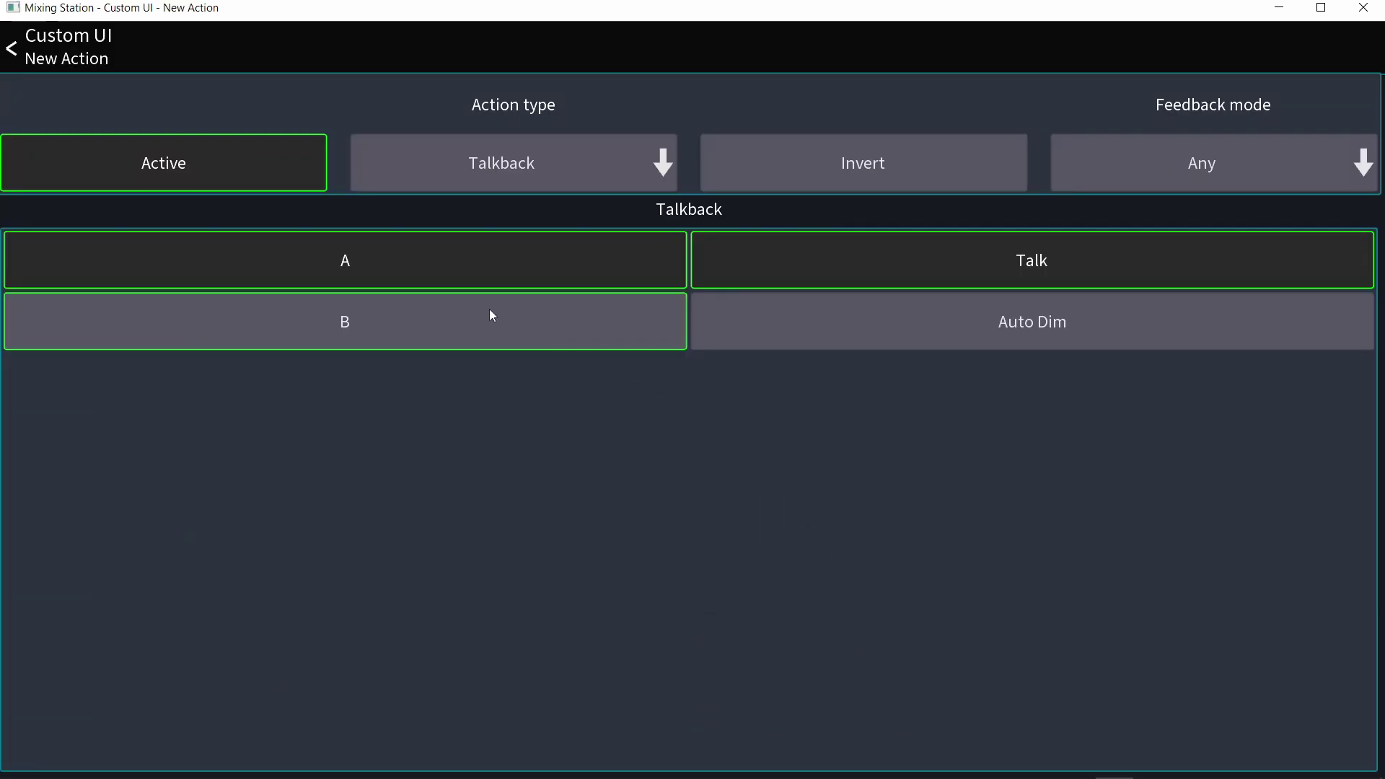
click(11, 47)
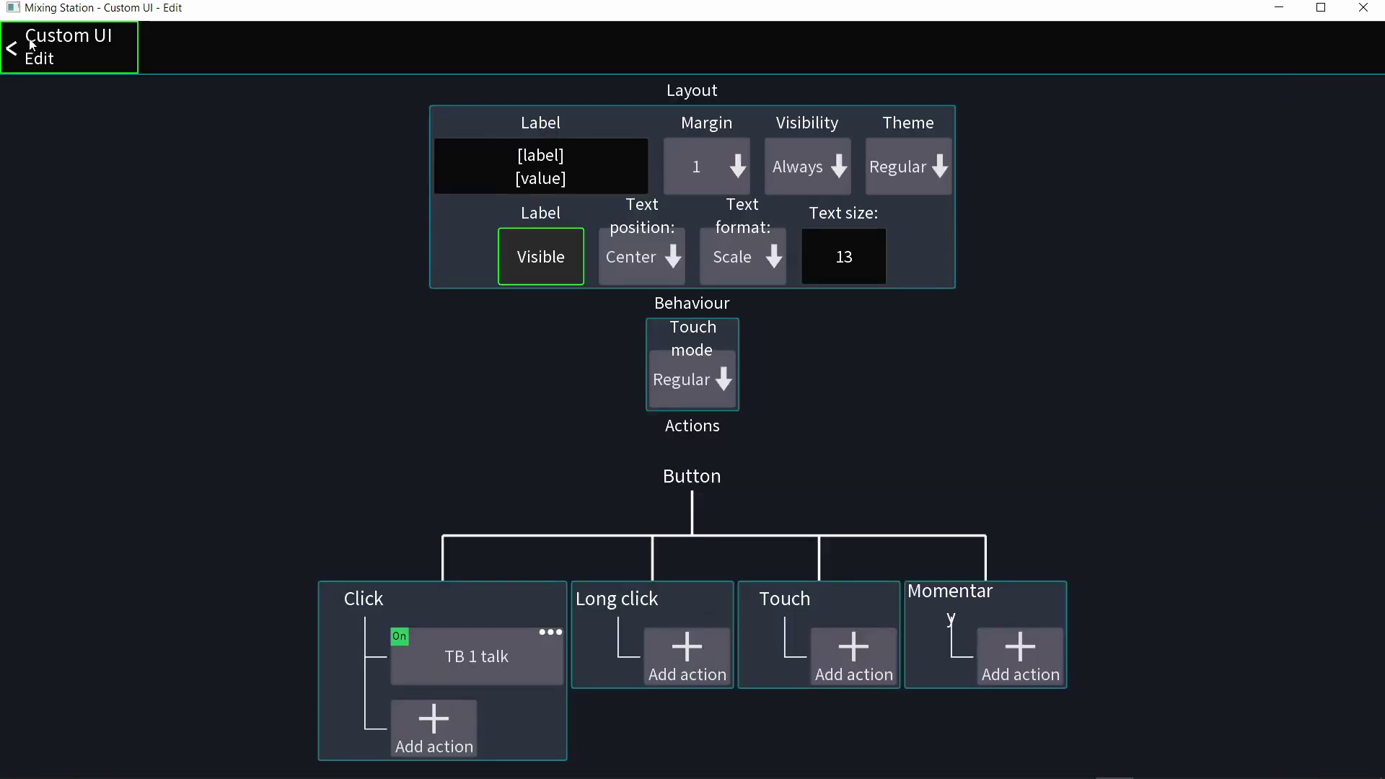
Label the button "Talk A" and return to the layout editor.
click(603, 158)
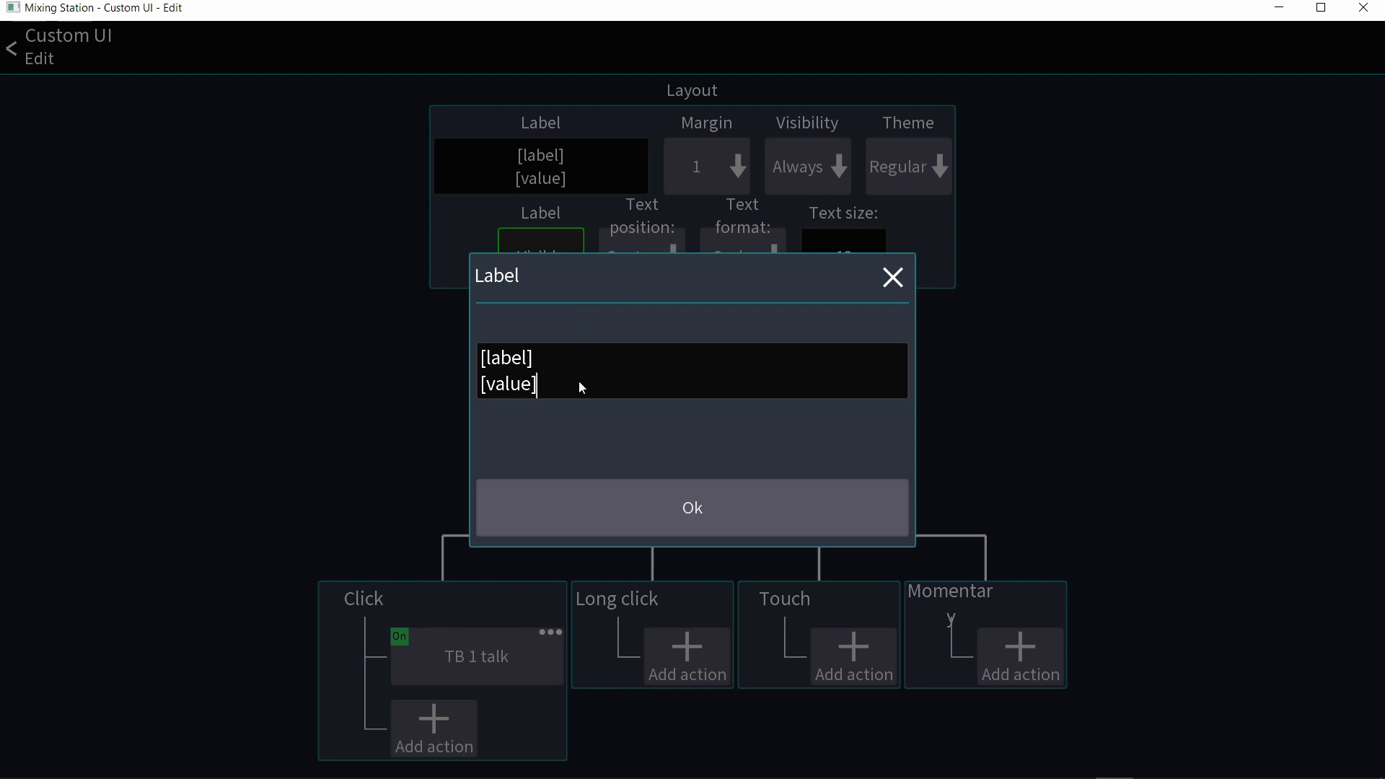
drag(579, 381, 438, 319)
text(Talk A)
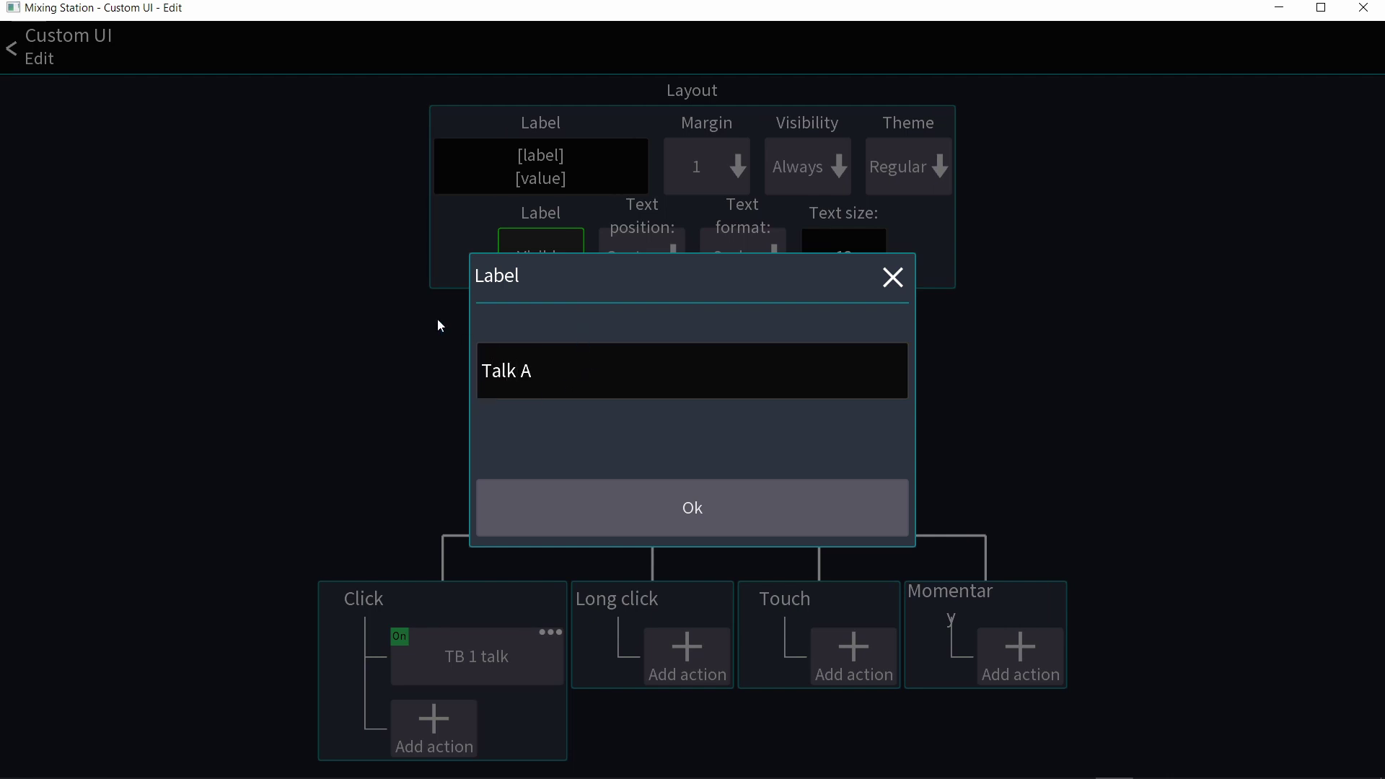
click(575, 514)
click(31, 53)
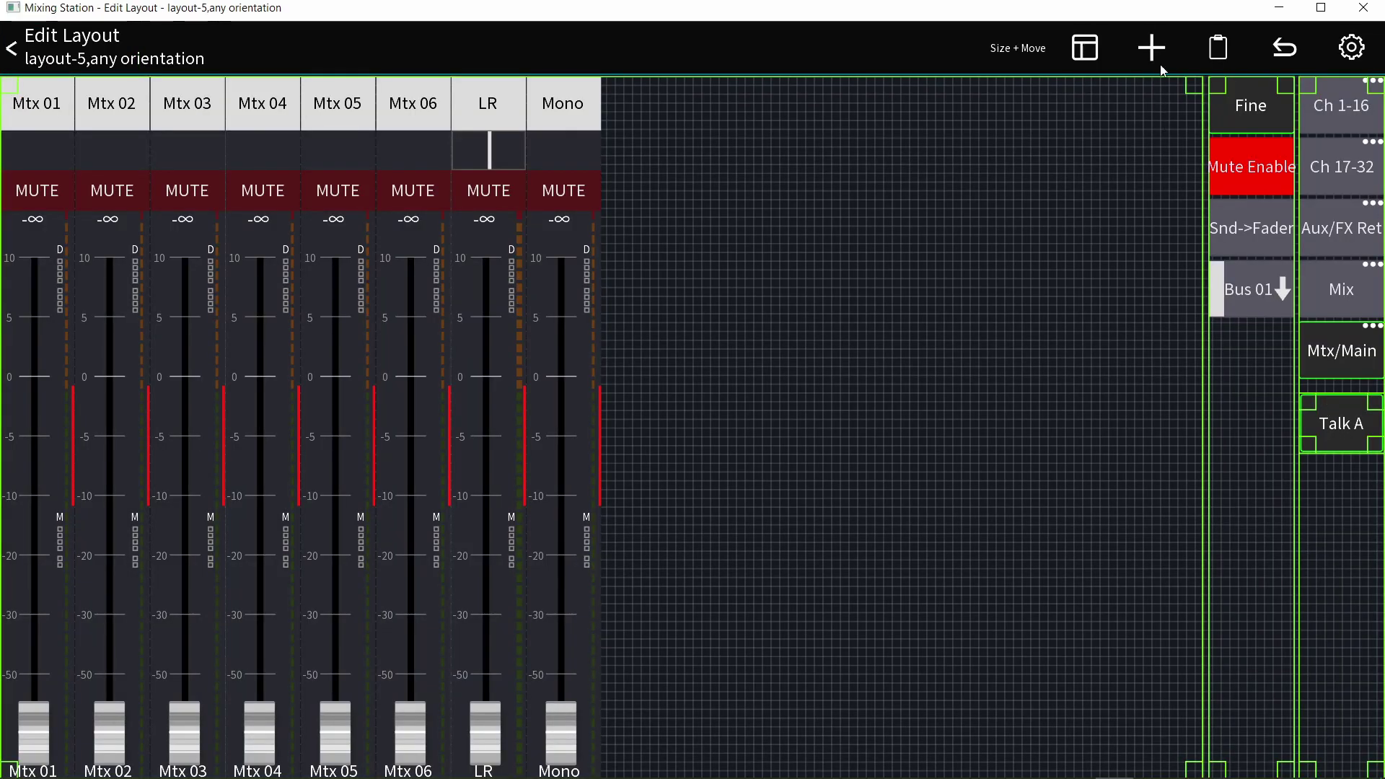
Duplicate the Talk A button with a plain paste and place the copy directly below the original.
click(1355, 430)
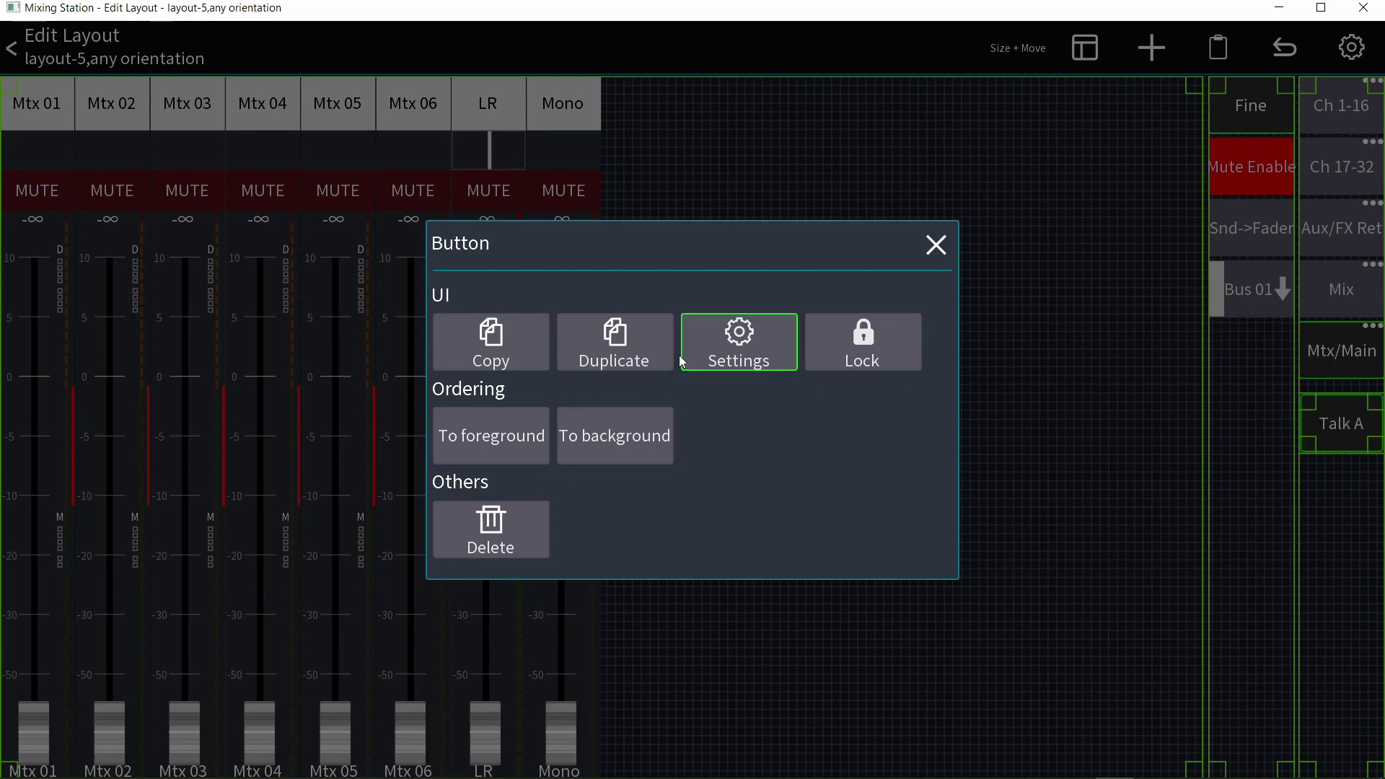
click(627, 353)
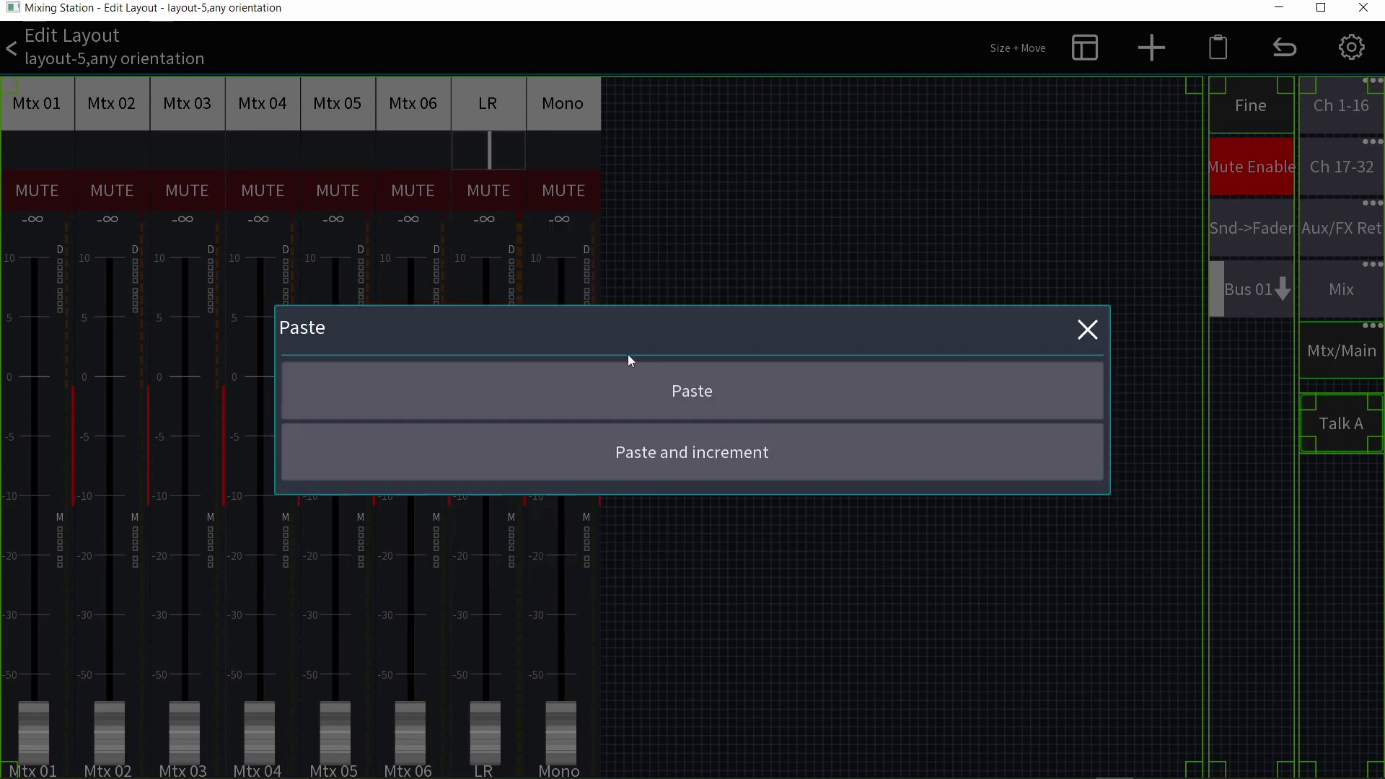
click(648, 409)
drag(907, 463, 1347, 505)
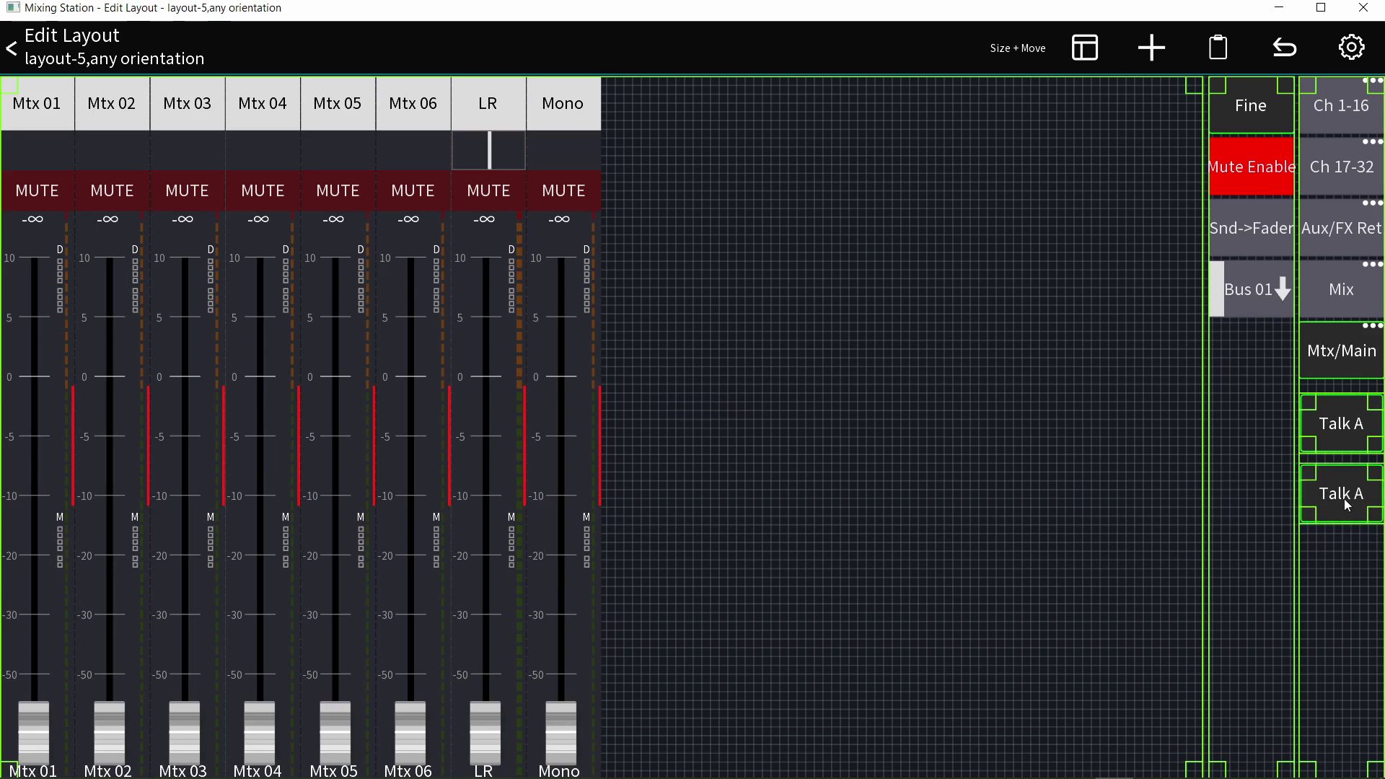
Change the duplicated button's label to "Talk B".
click(1346, 505)
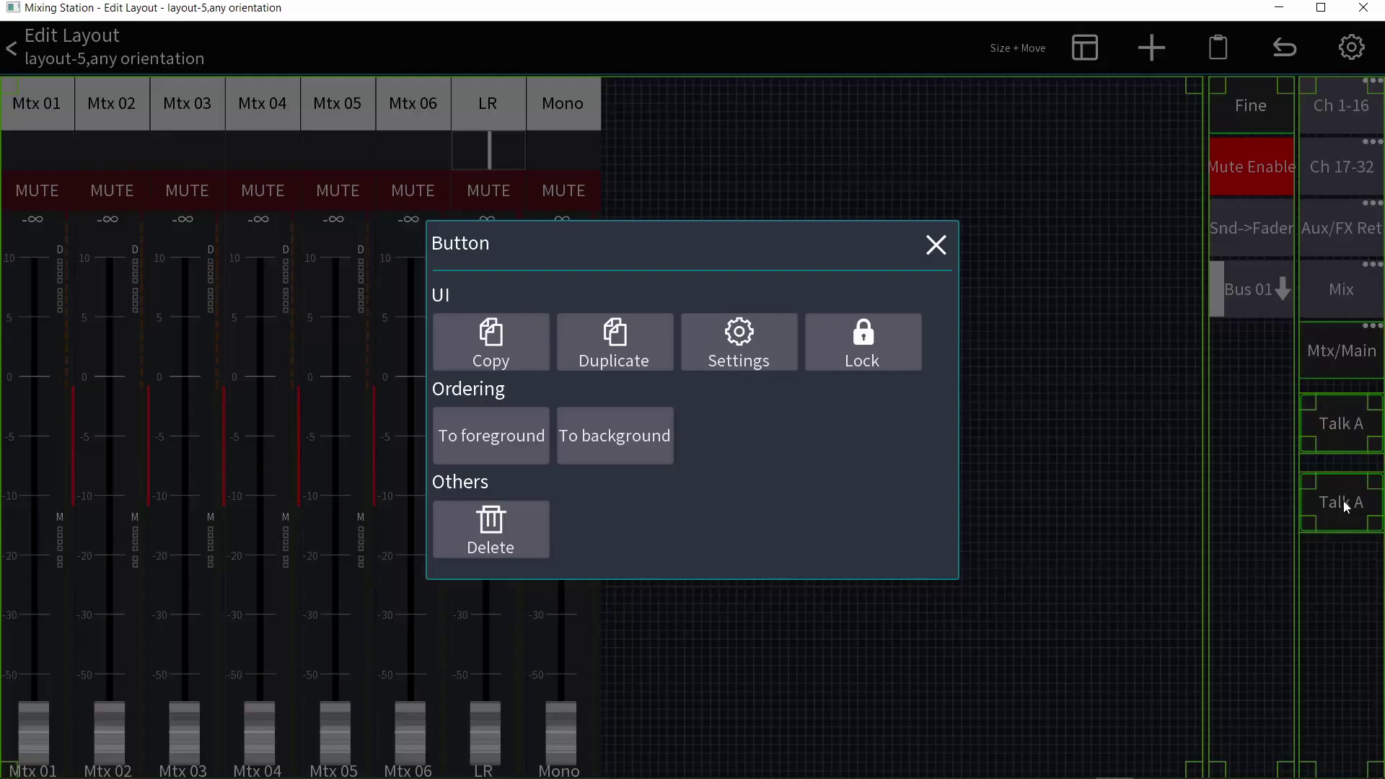
click(779, 365)
click(567, 165)
key(BackSpace)
text(B)
click(555, 530)
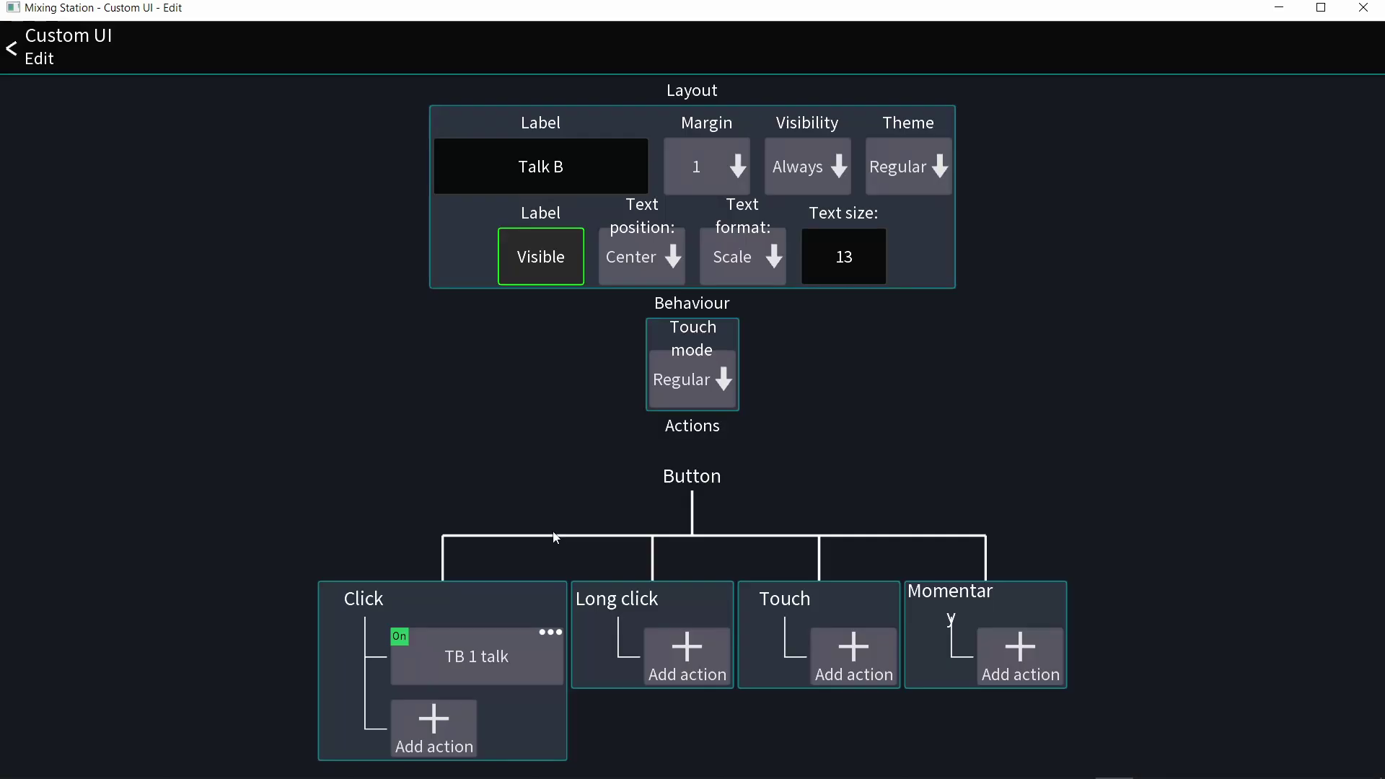
Switch the Talk B button's click action to talkback B and return to the layout editor.
click(456, 668)
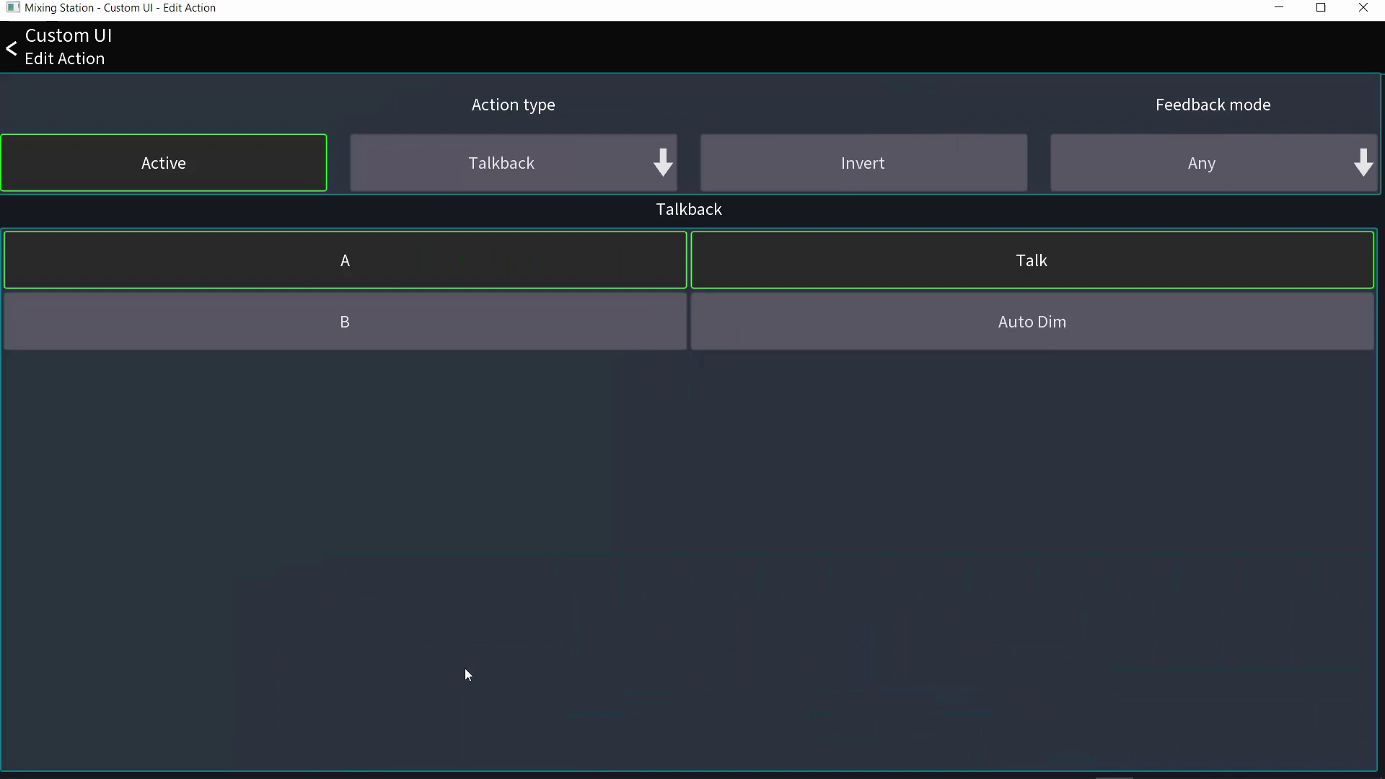
click(531, 318)
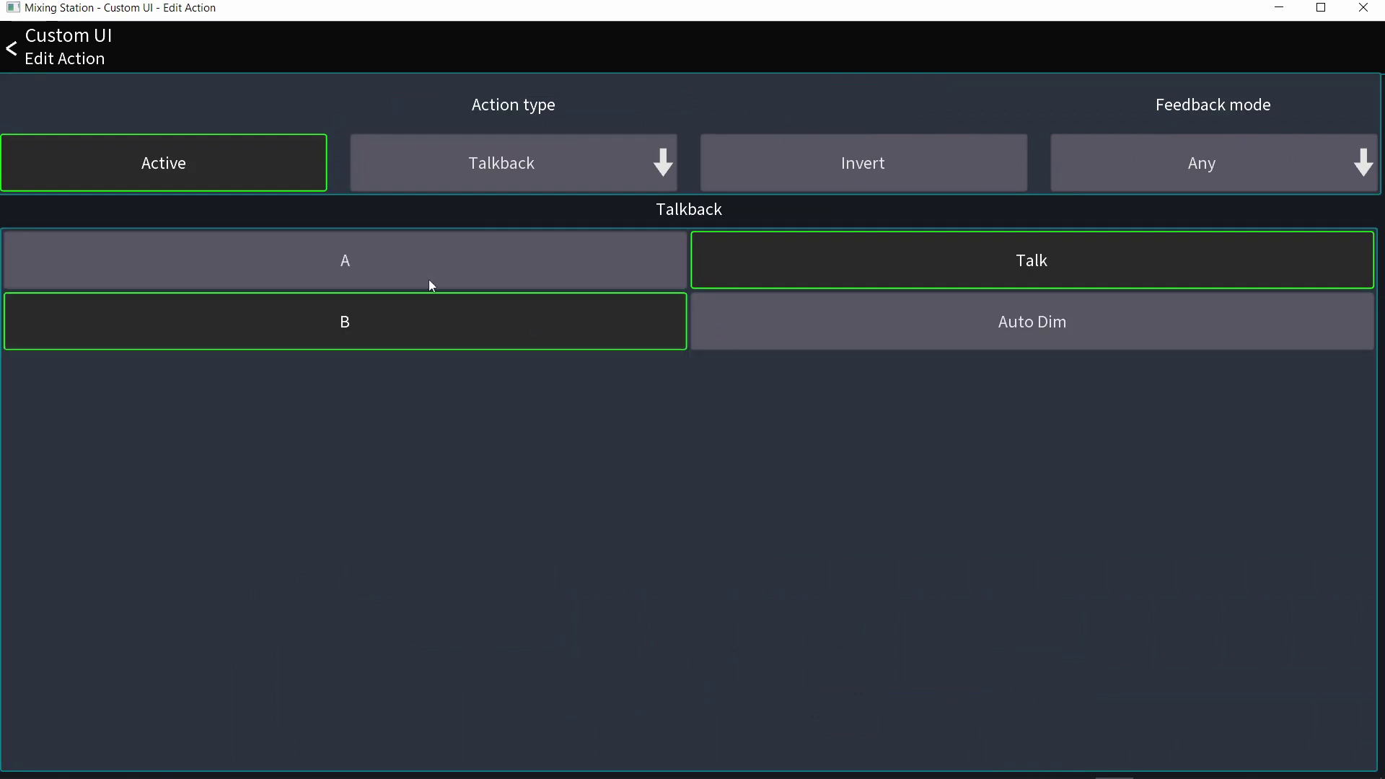
click(64, 42)
click(63, 42)
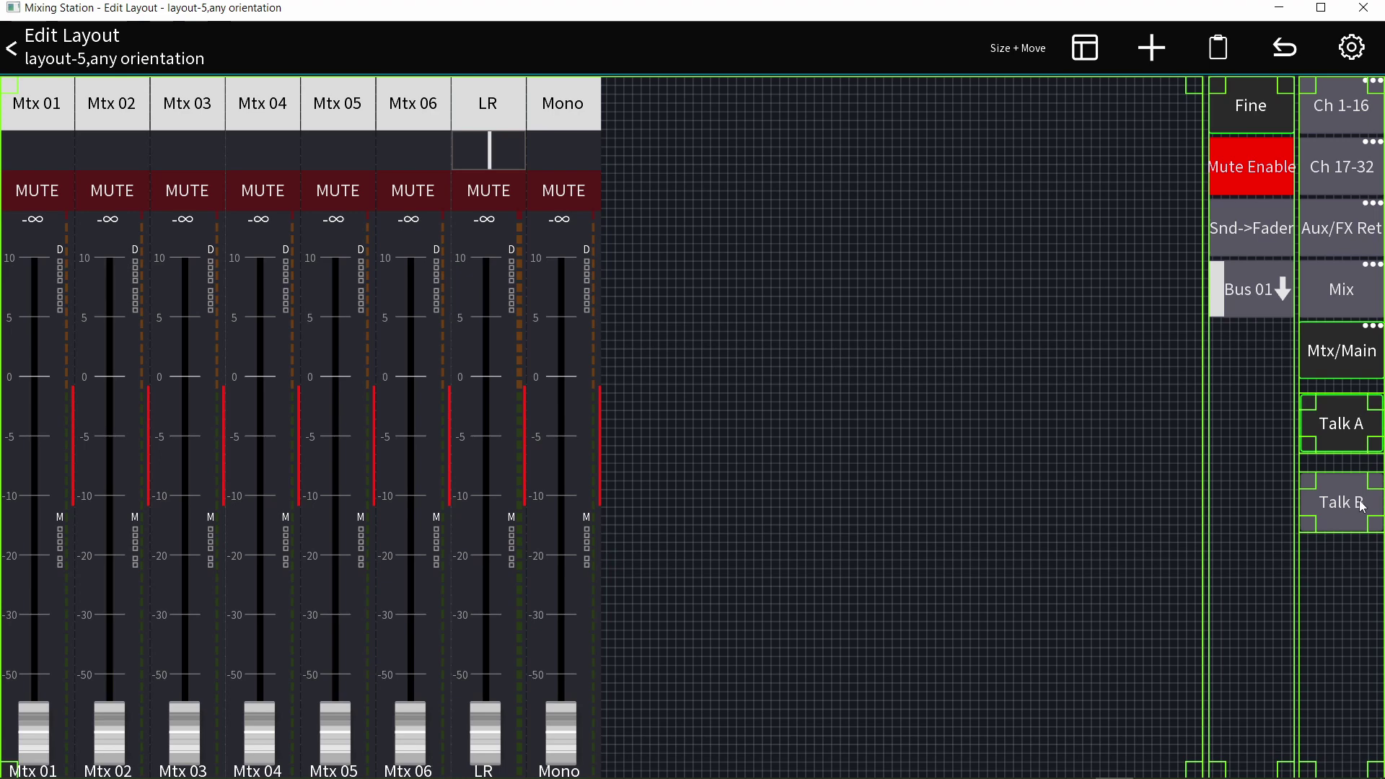
Add a general knob to the layout and place it beside the Talk A button.
click(1151, 47)
click(593, 361)
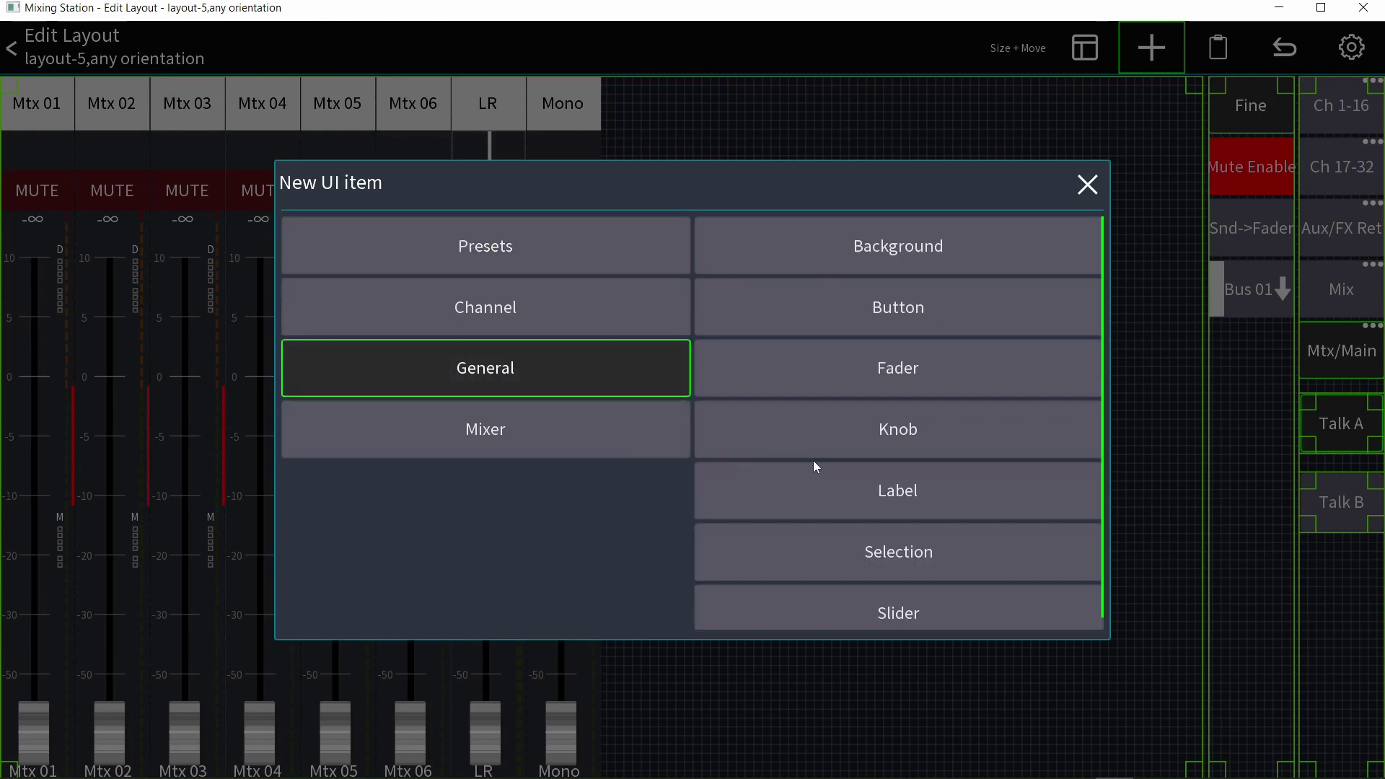
click(840, 426)
drag(715, 471, 1218, 436)
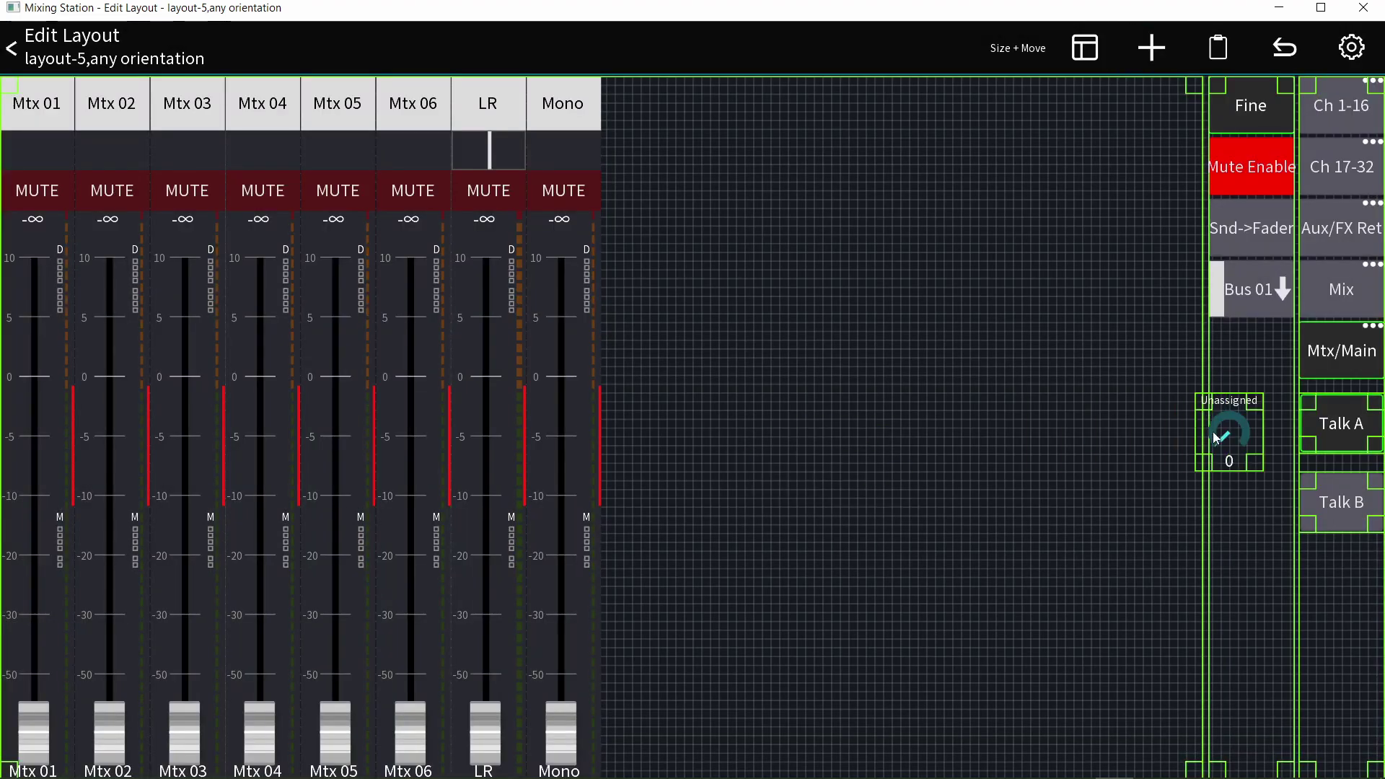
Assign the console talkback A level as the new knob's main action.
click(1250, 427)
click(757, 340)
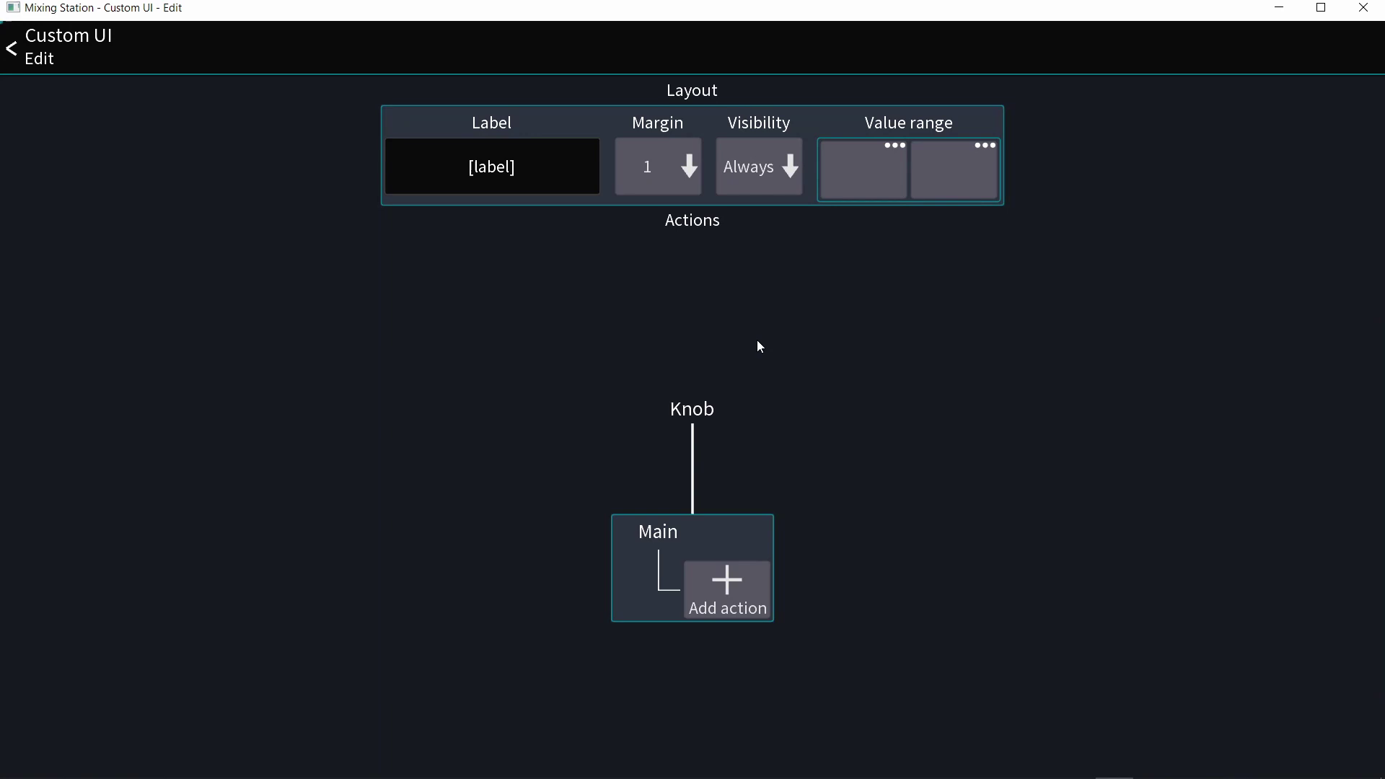
click(730, 596)
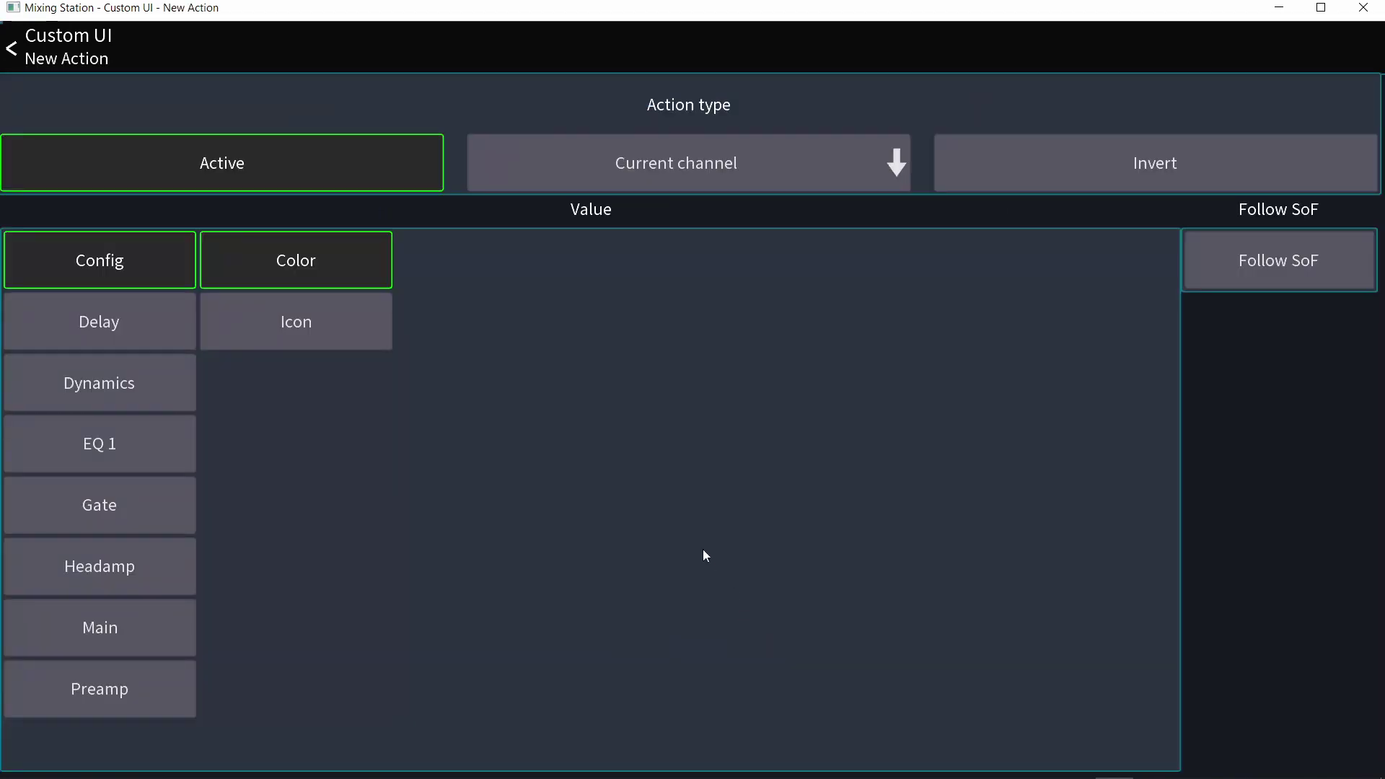
click(577, 183)
click(558, 369)
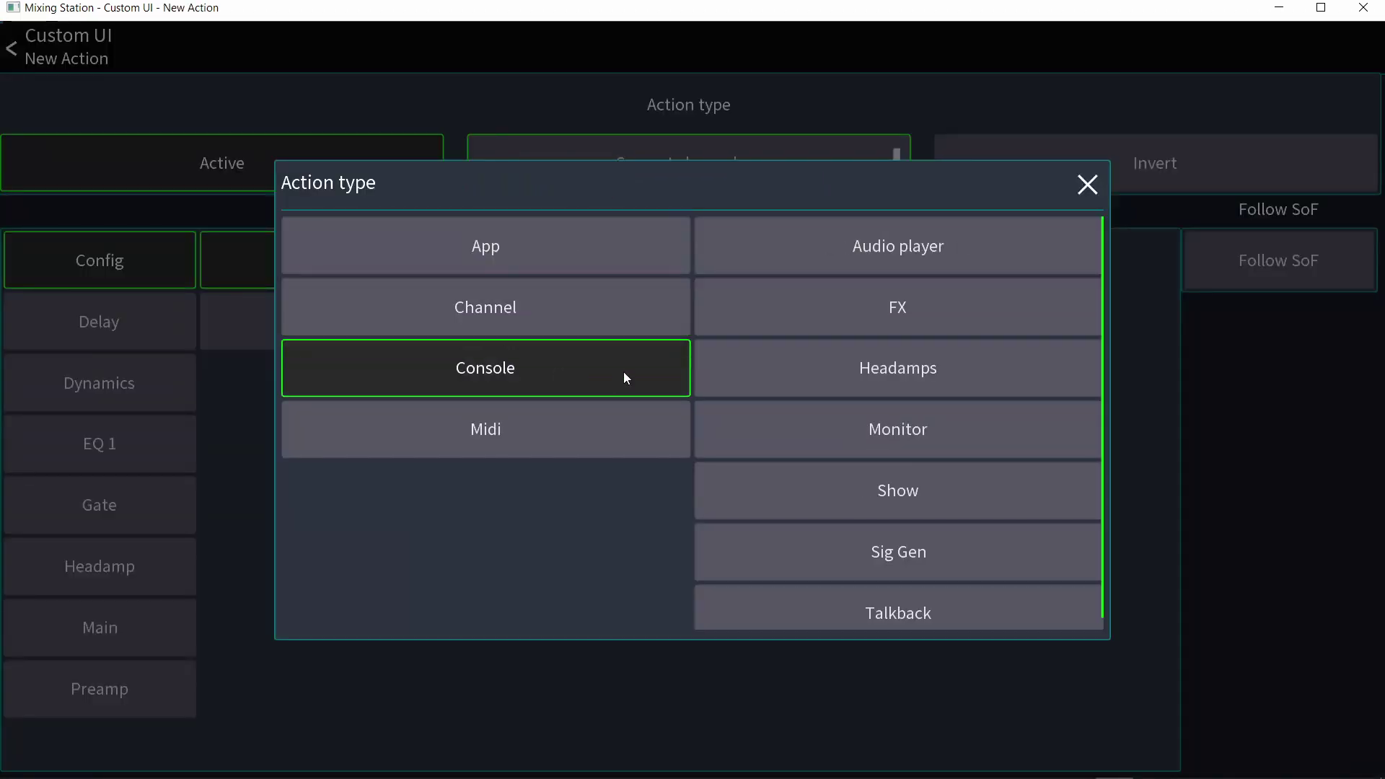
click(873, 615)
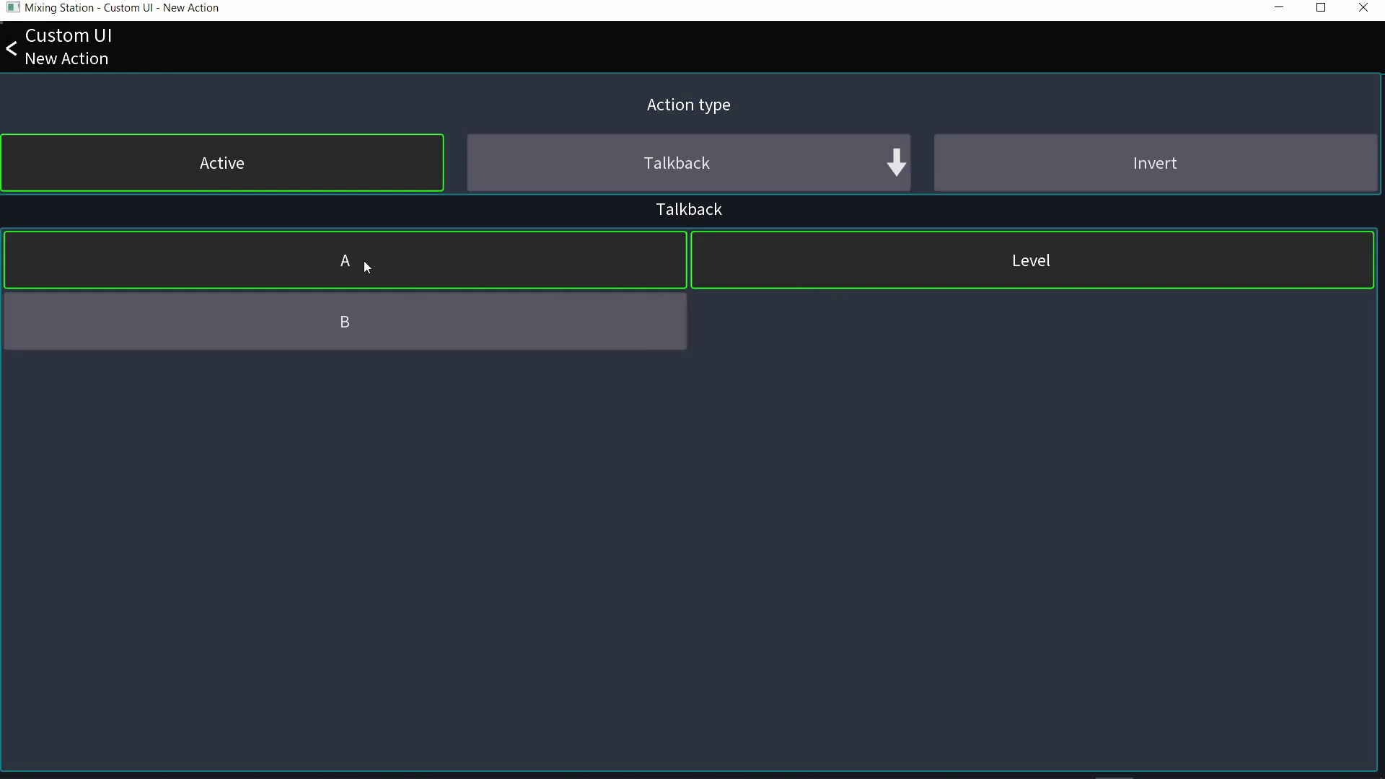
click(73, 52)
Label the knob "Talk A" and return to the layout editor.
click(513, 166)
text(Talk)
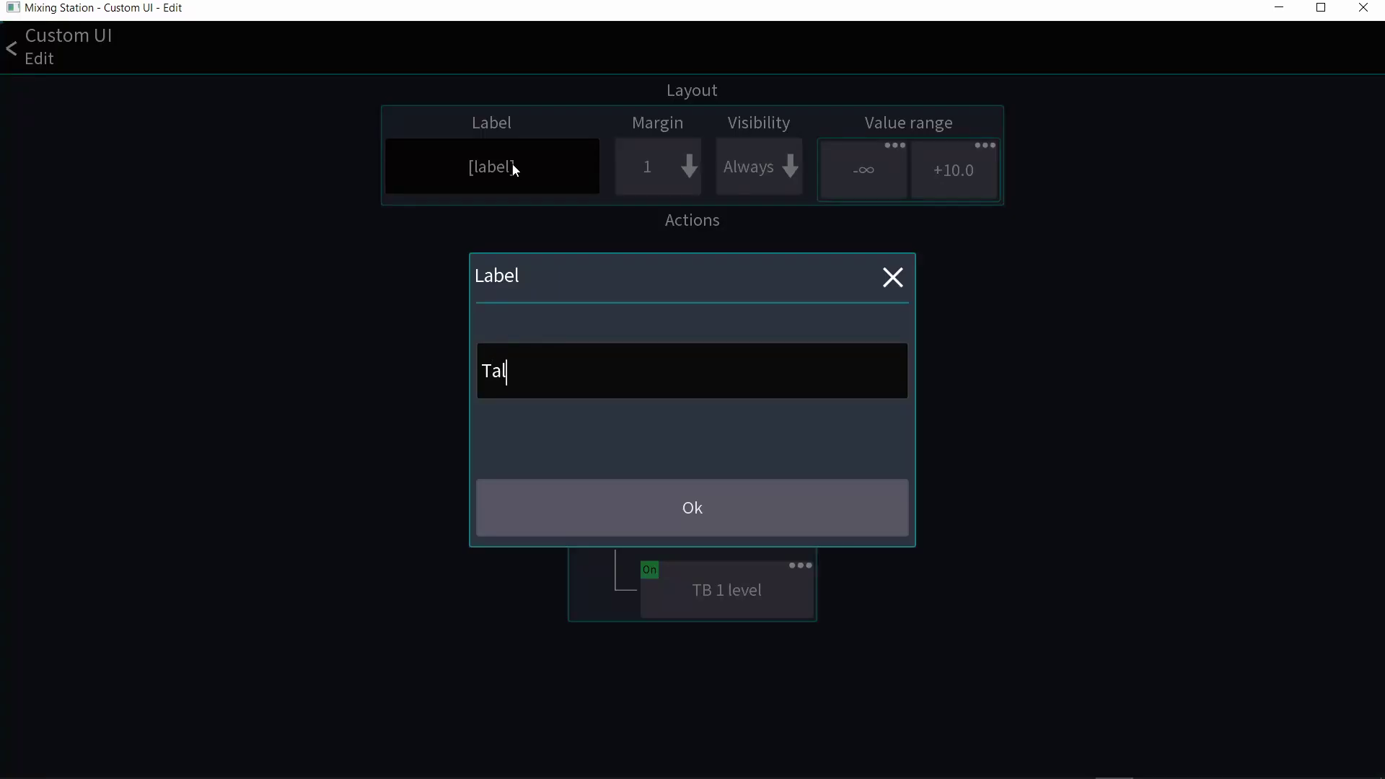
text( A)
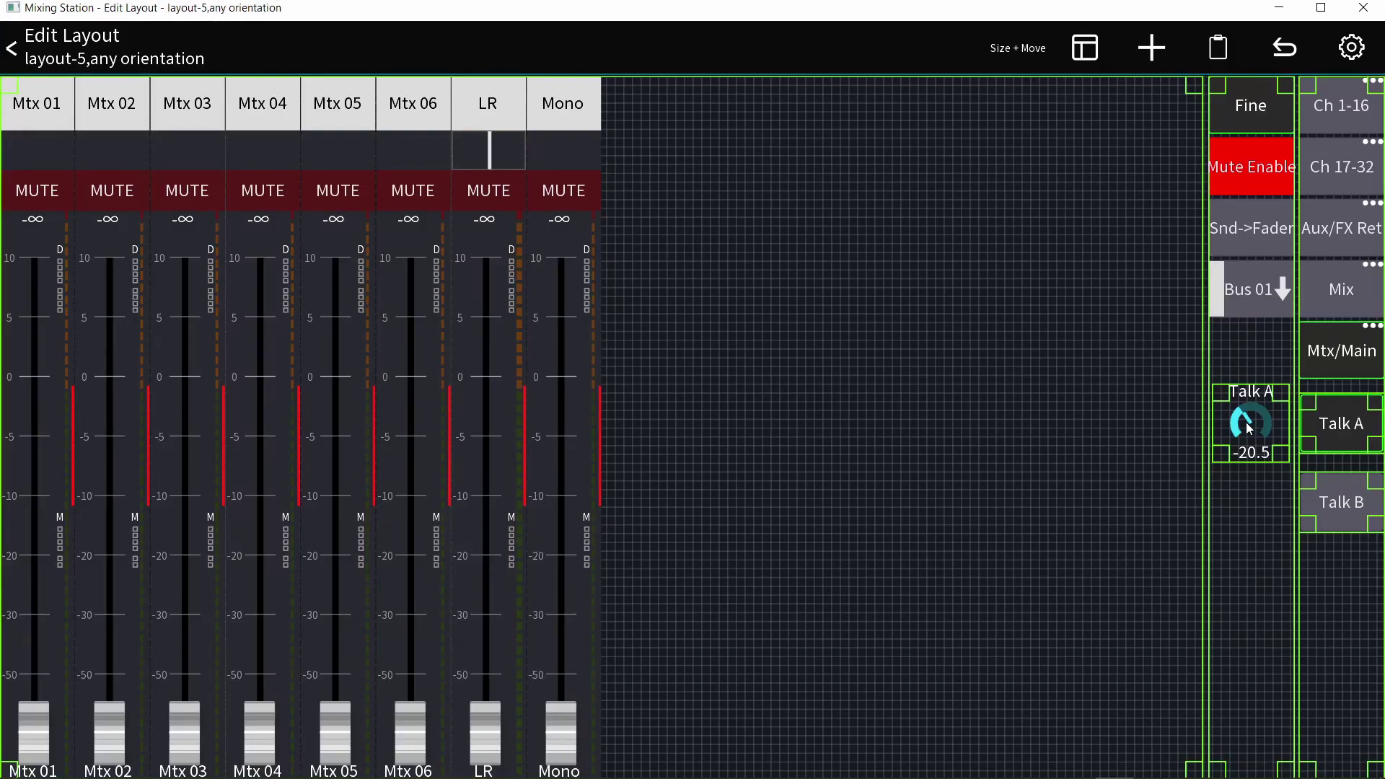
Duplicate the Talk A knob and place the copy directly below it, beside the Talk B button.
click(1226, 428)
click(599, 338)
click(791, 396)
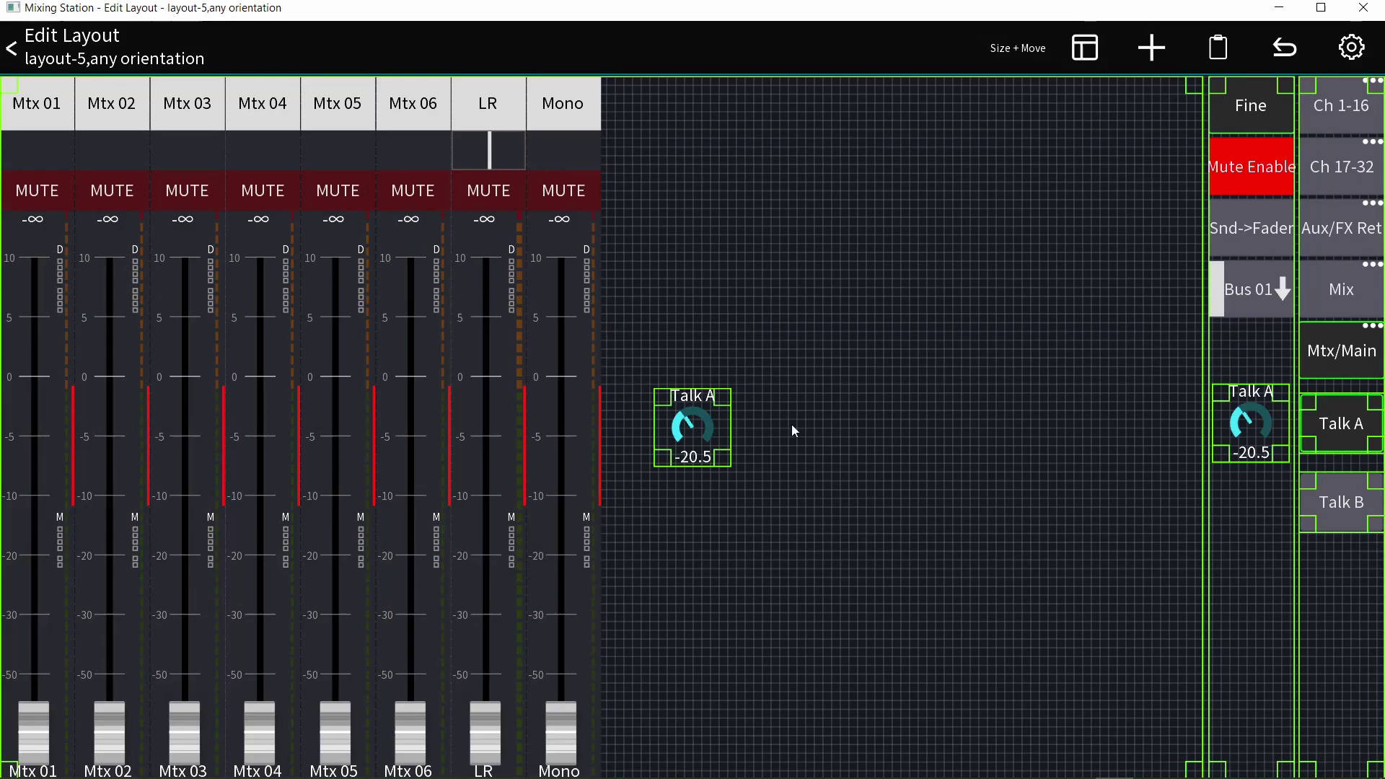
drag(714, 433, 1306, 500)
Label the duplicated knob "Talk B" and switch its main action to the talkback B level.
click(1299, 498)
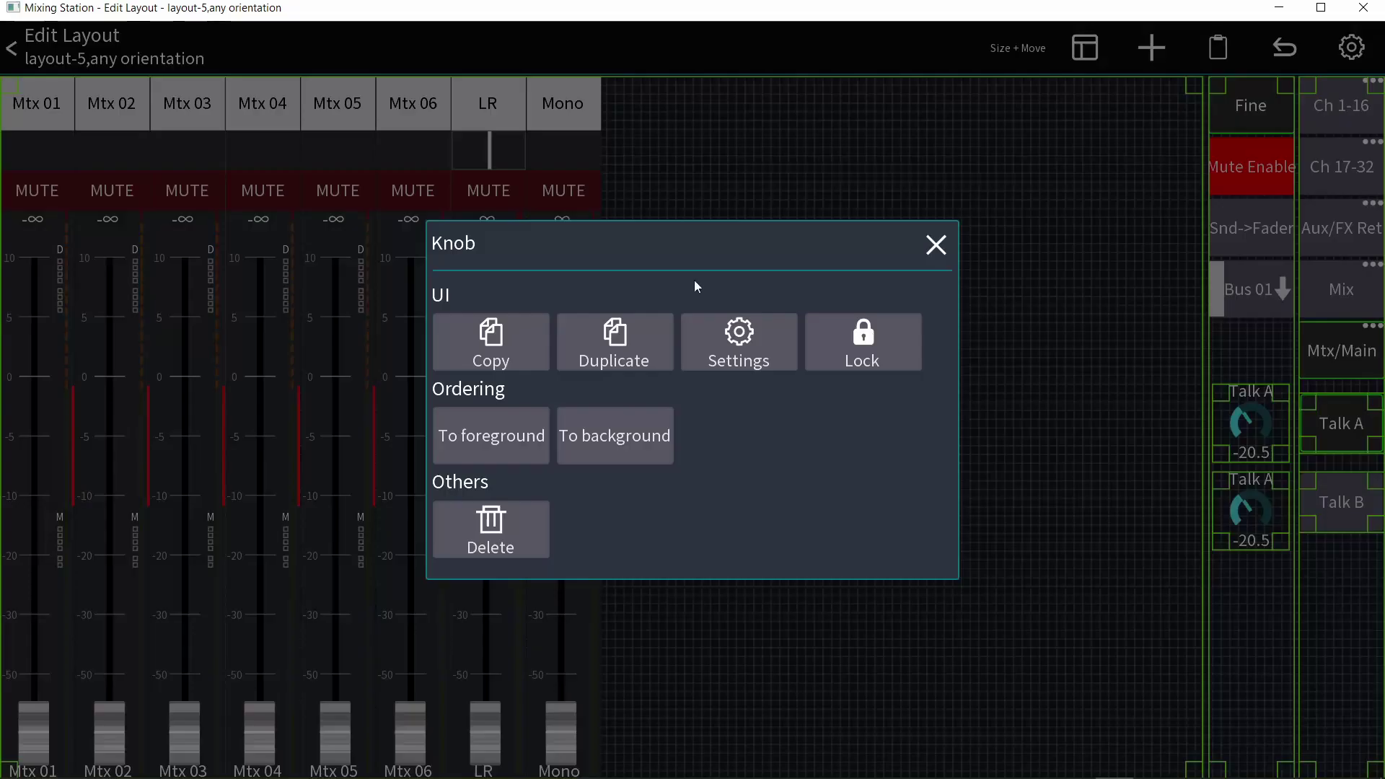
click(733, 341)
click(517, 169)
key(BackSpace)
text(B)
click(618, 506)
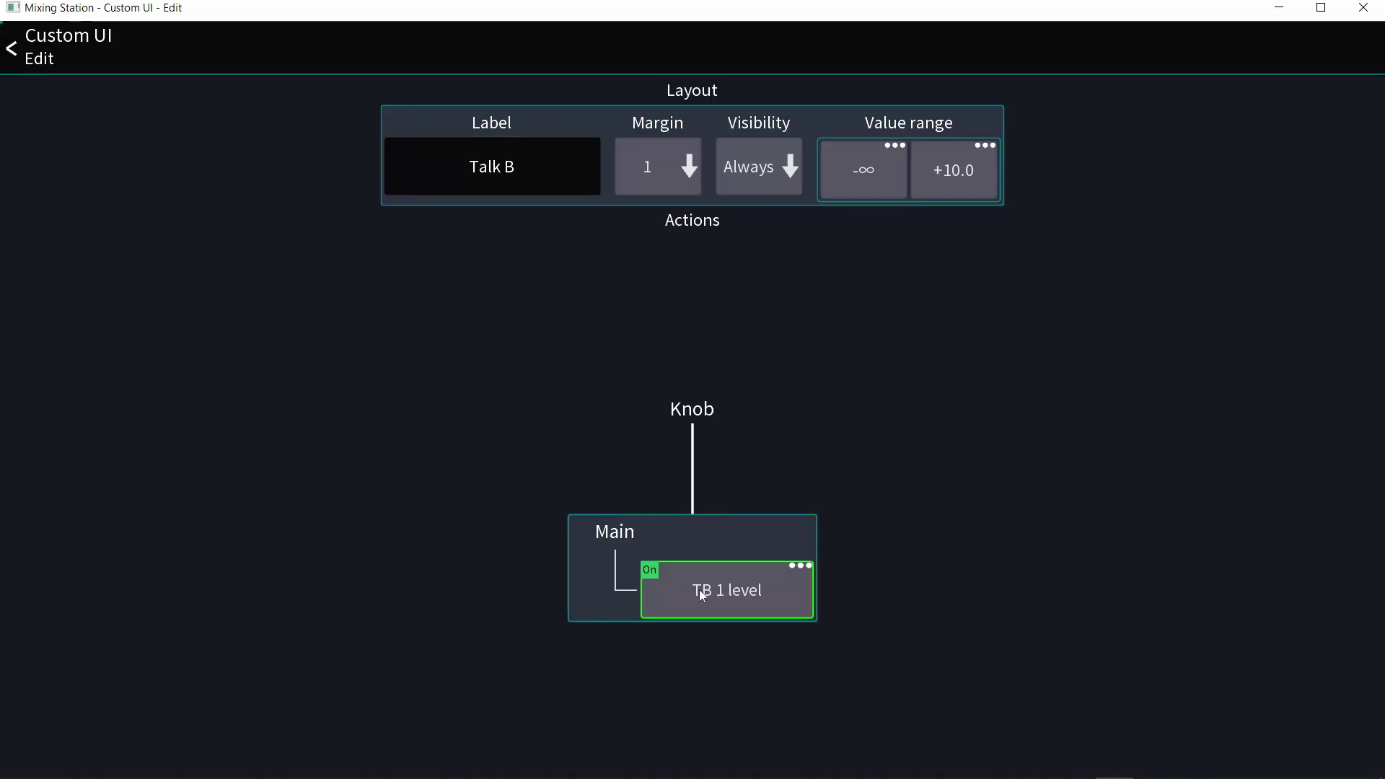
click(699, 590)
click(561, 335)
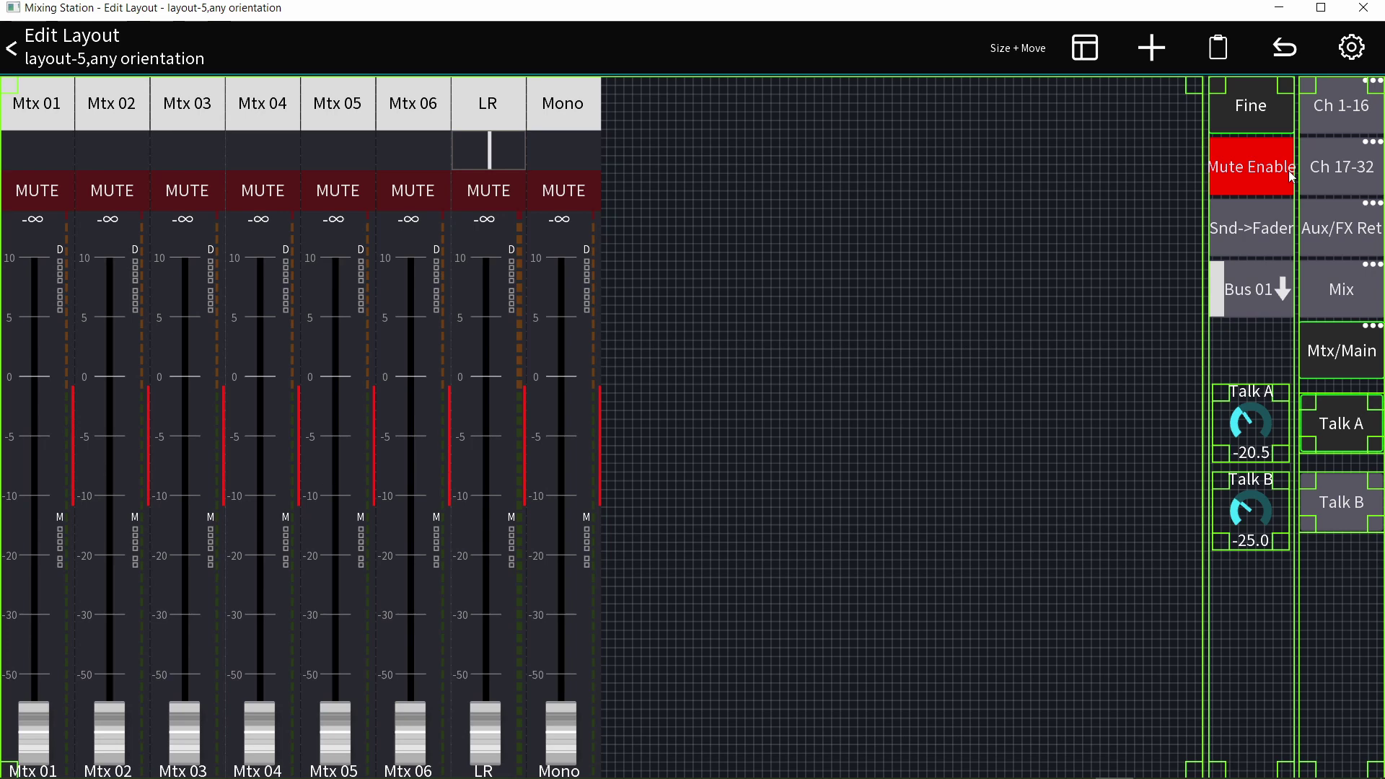
Add a general button to the layout and place it below the Talk B button.
click(1148, 61)
click(610, 358)
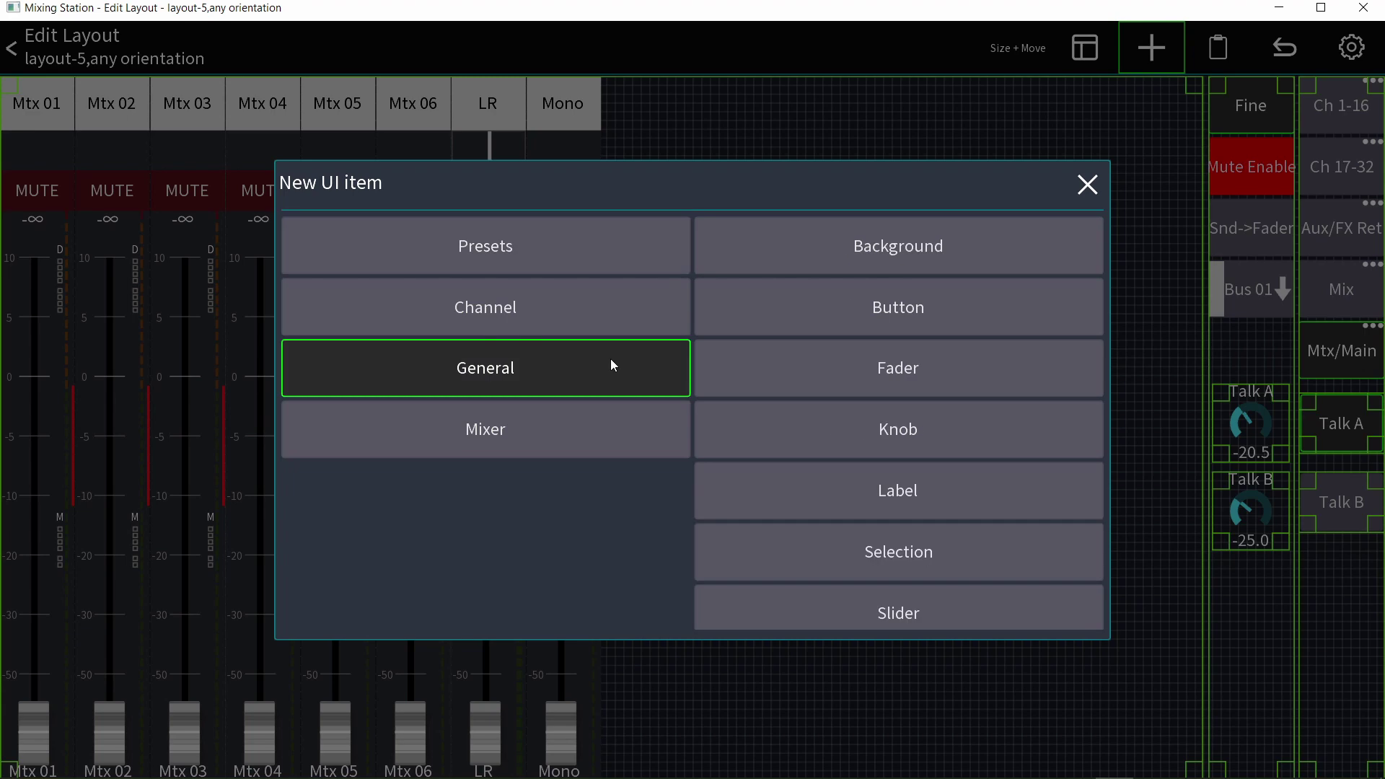
click(730, 316)
drag(772, 481, 1333, 603)
Give the new button a long-click action of console Routing, Blocks, Playback and return to the layout editor.
click(1333, 603)
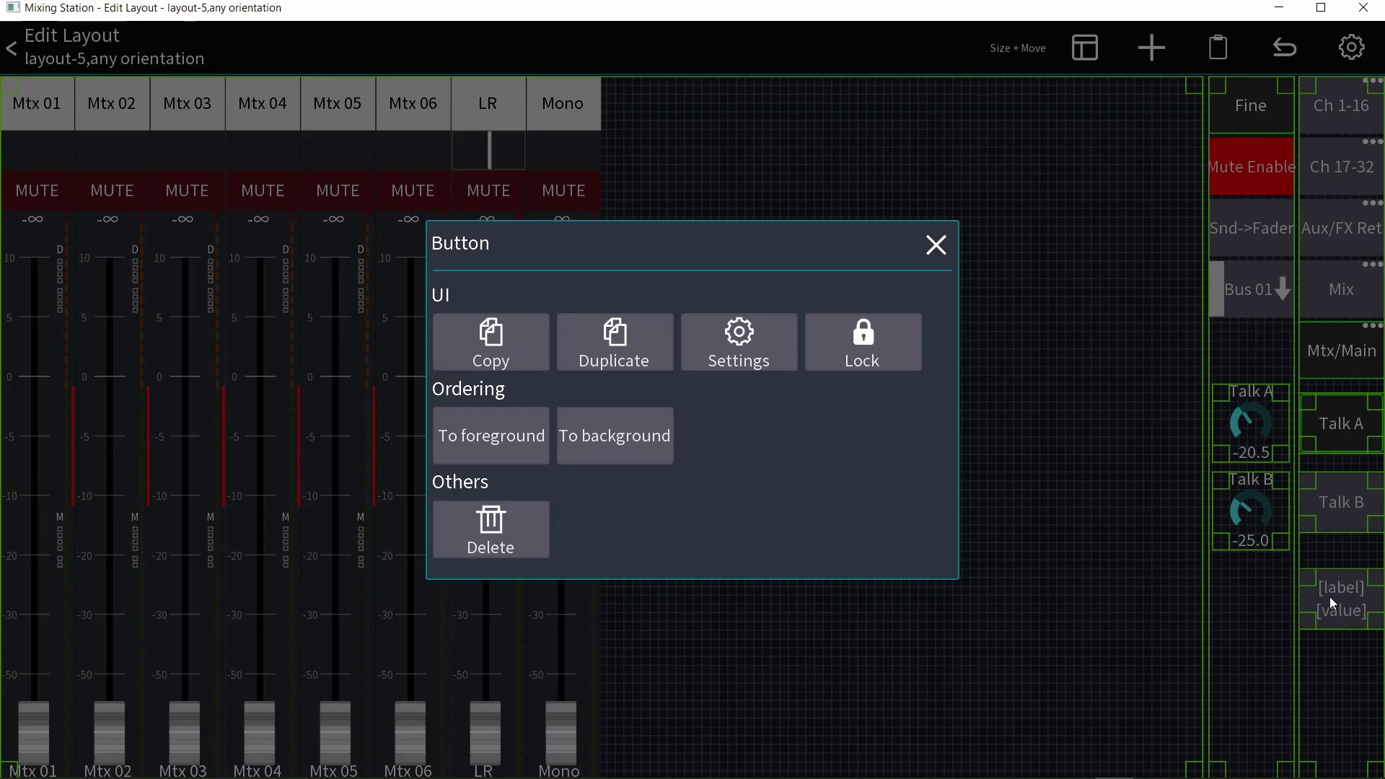
click(734, 348)
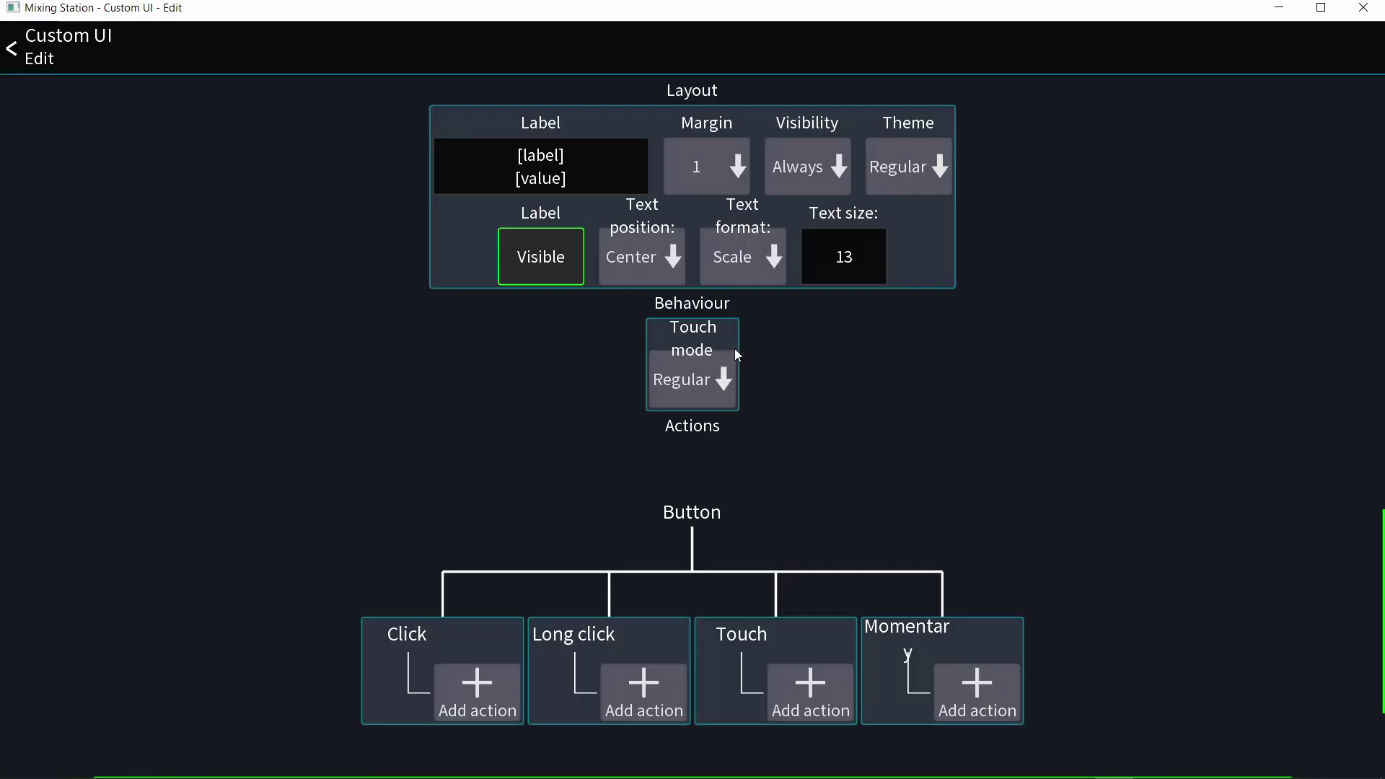
click(626, 697)
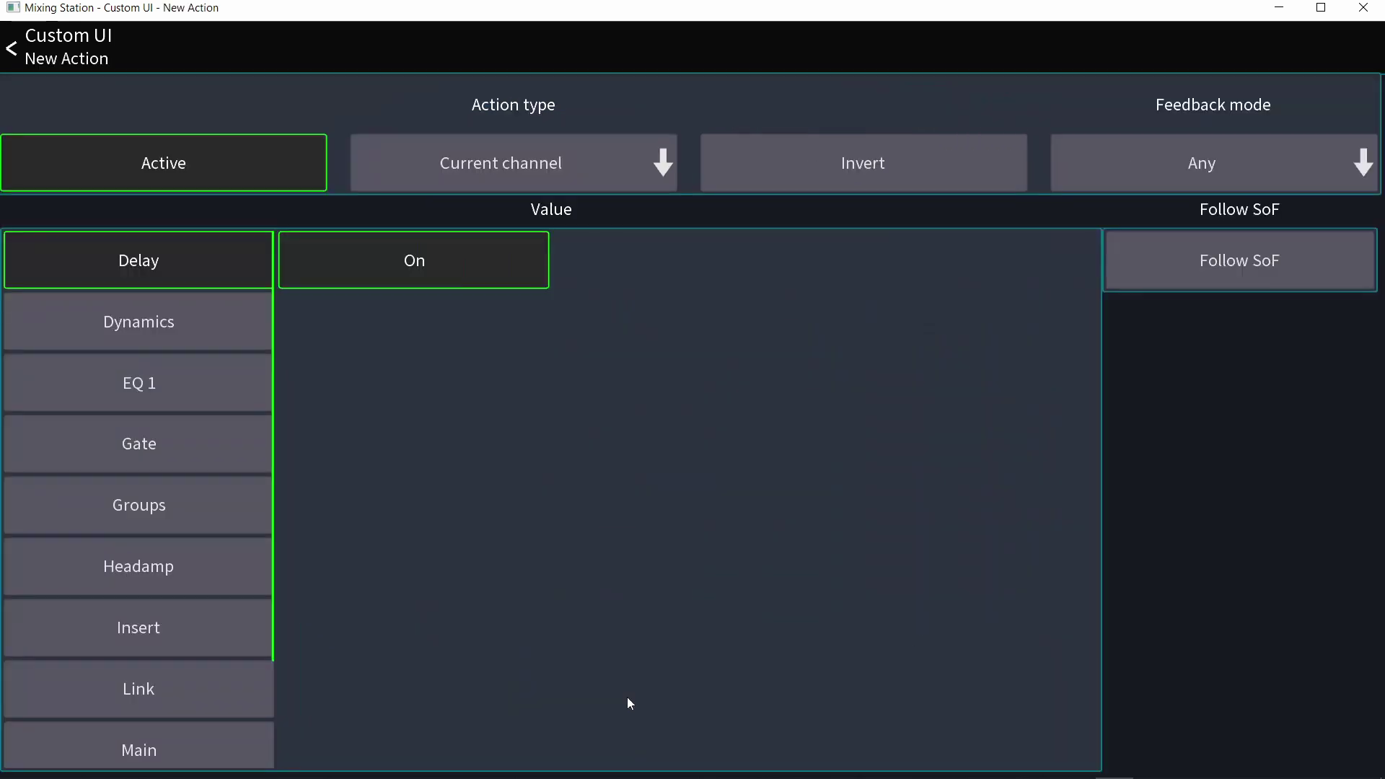
click(595, 160)
click(513, 375)
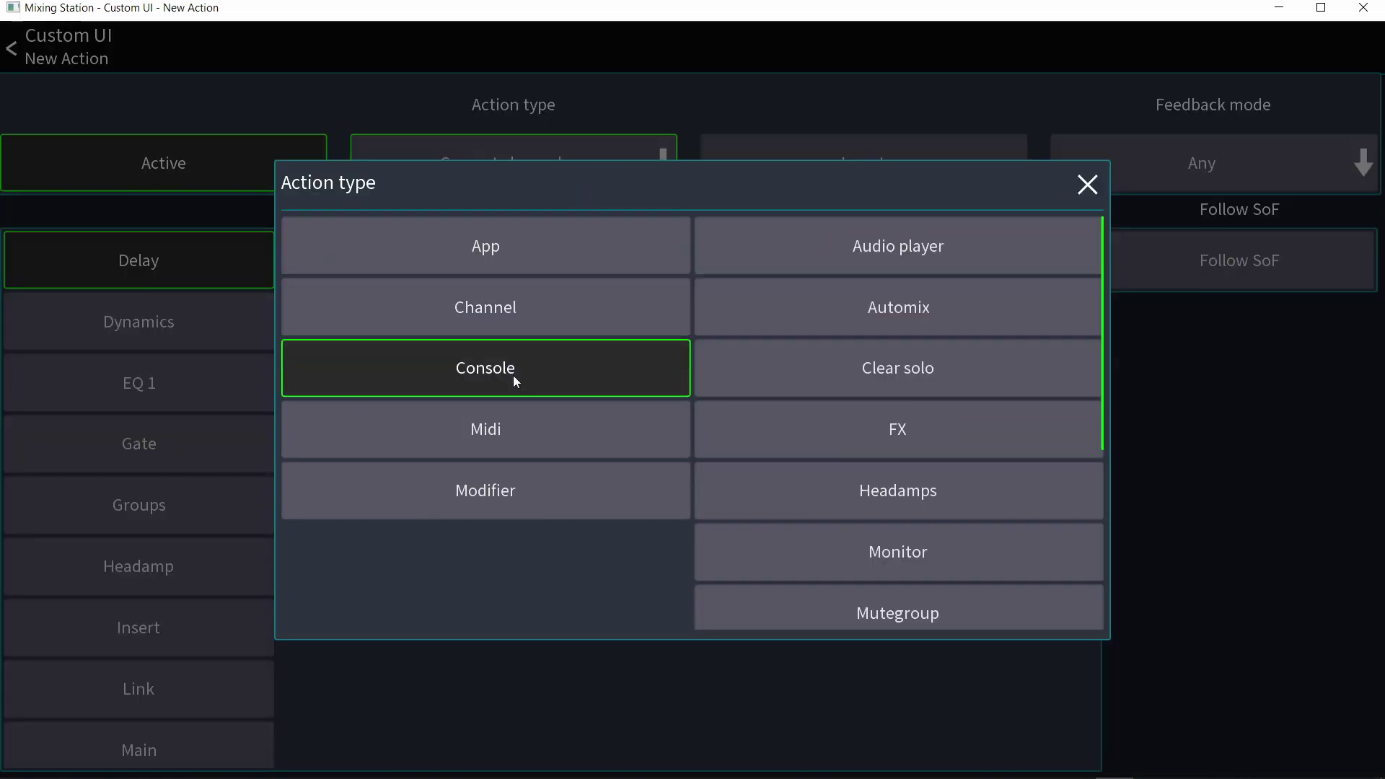
scroll(820, 535, down, 4)
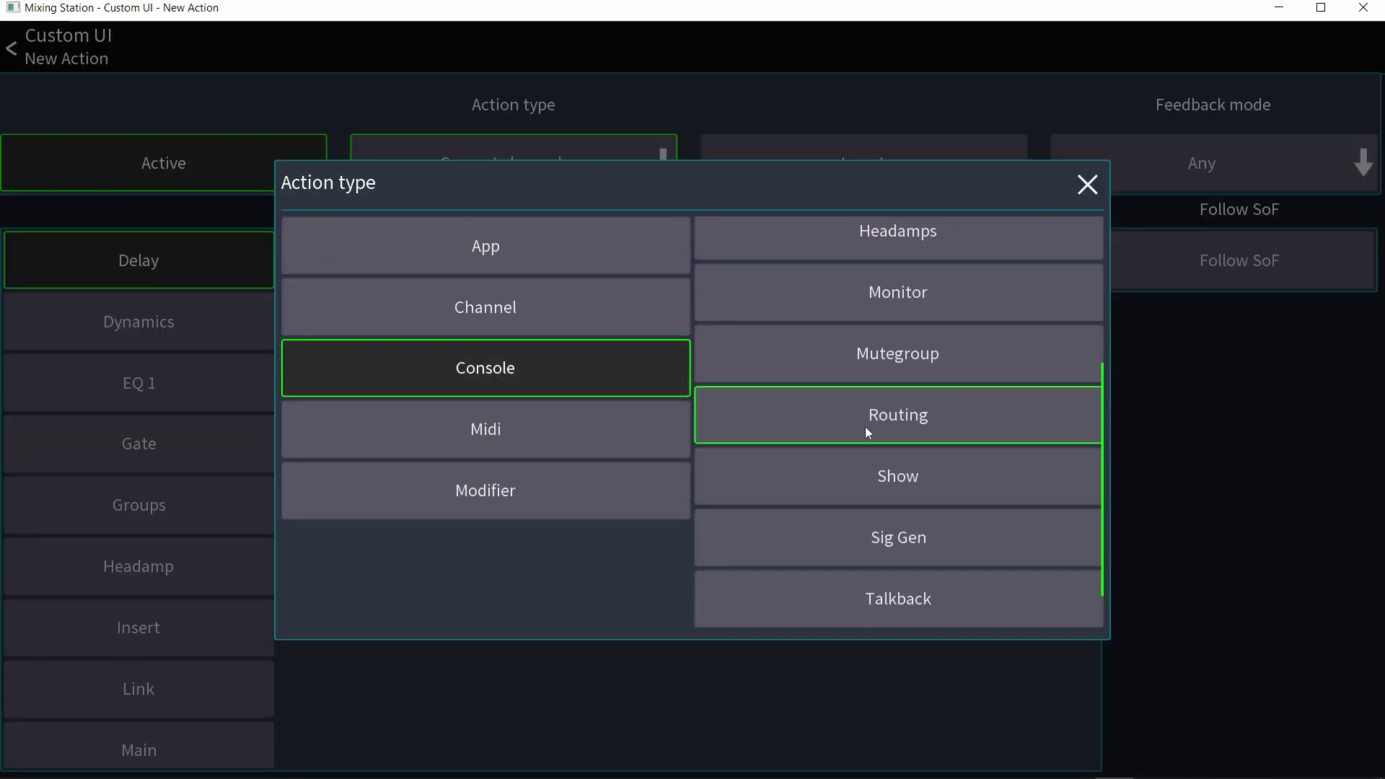
click(866, 432)
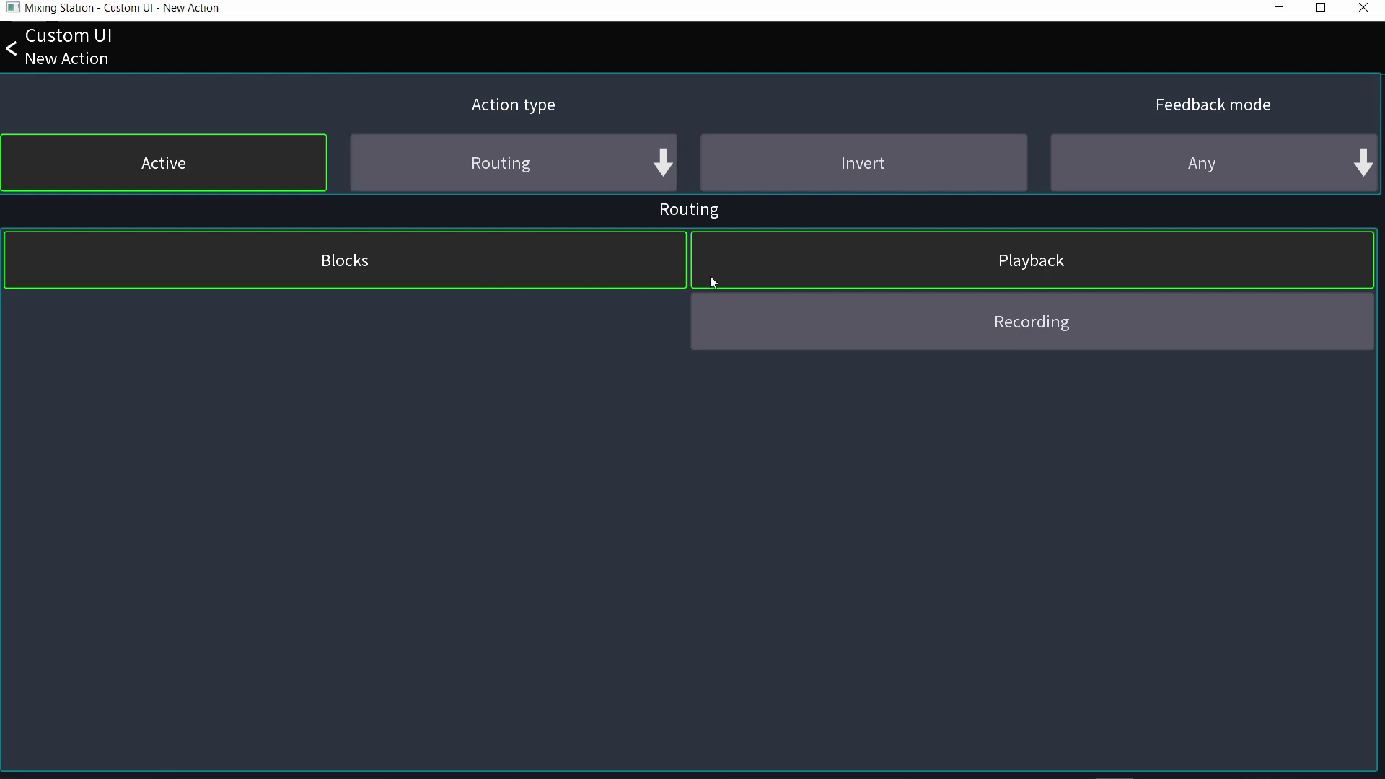
click(770, 321)
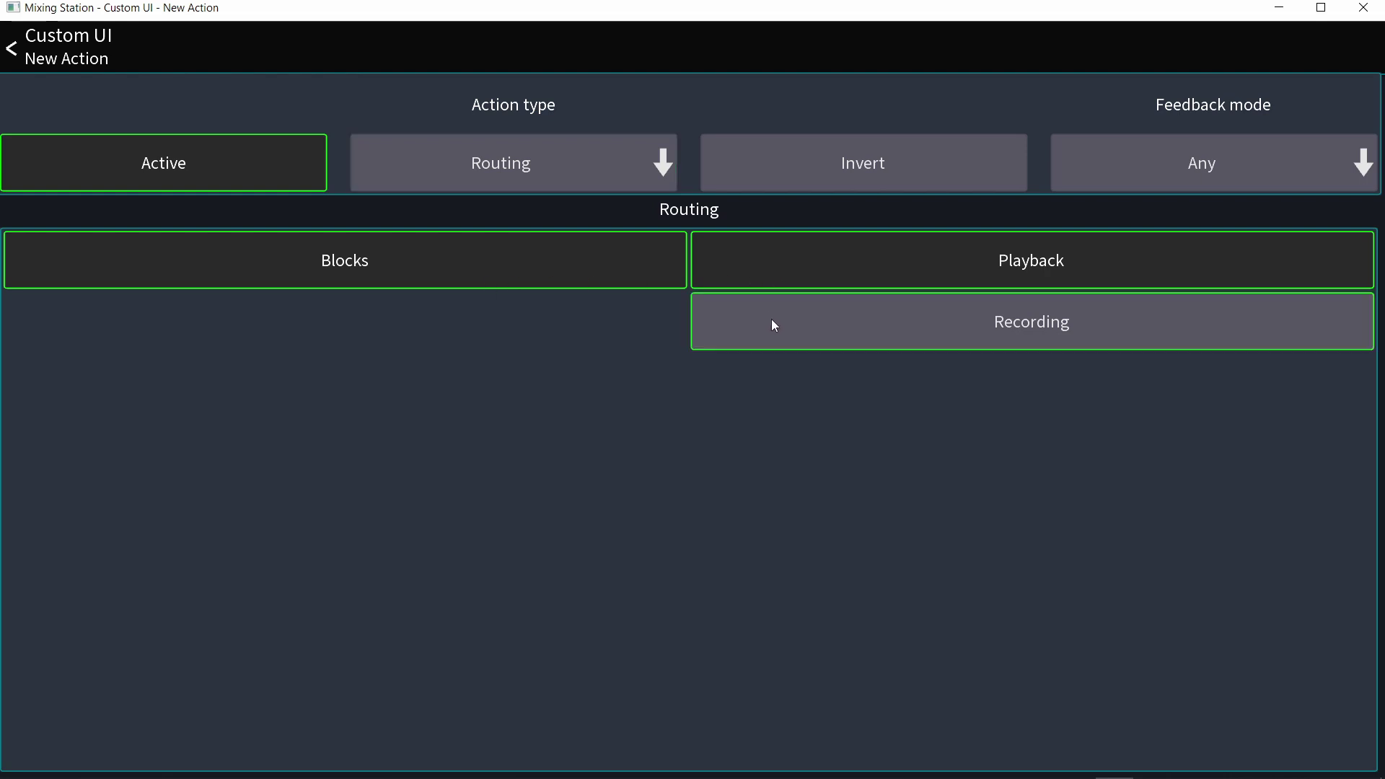
click(774, 325)
click(14, 47)
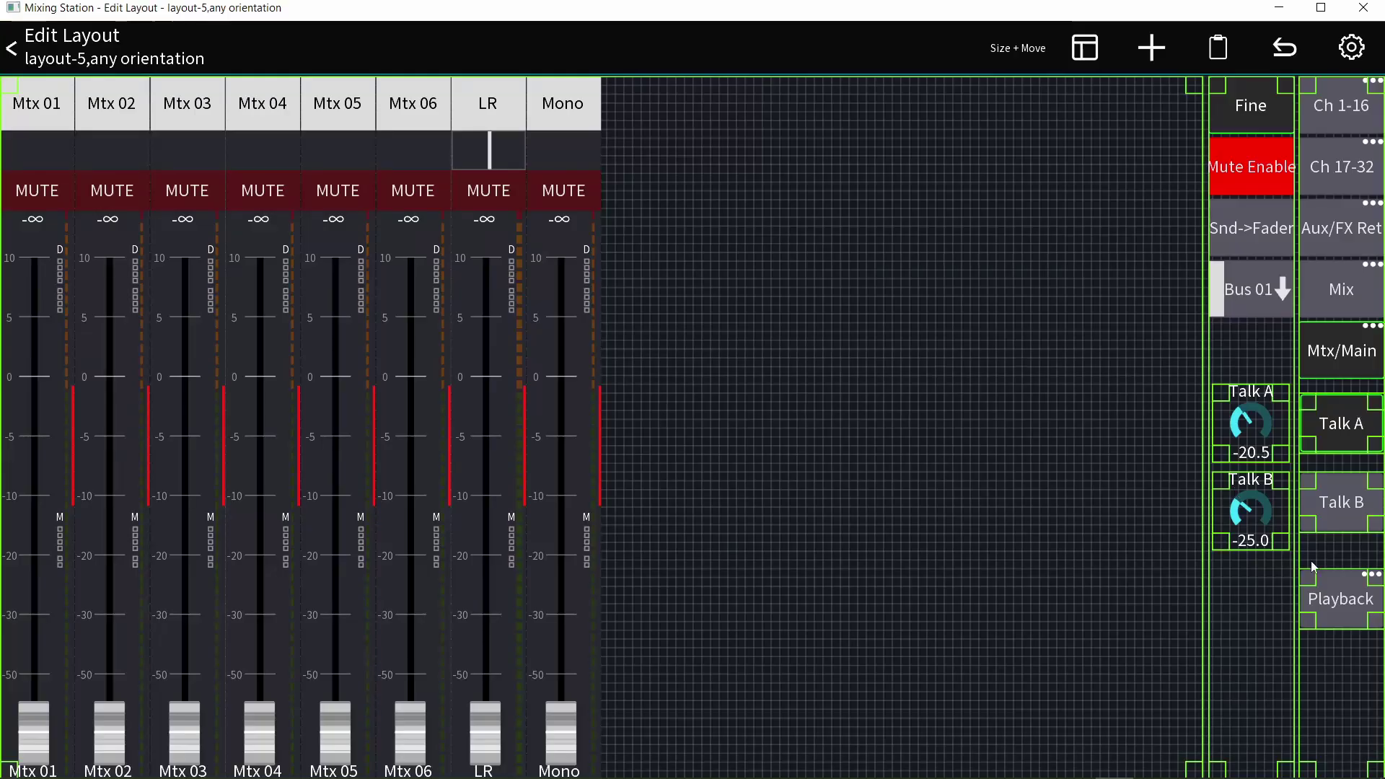
Duplicate the Playback button and place the copy directly below it.
click(1339, 599)
click(614, 342)
click(658, 397)
drag(671, 419, 1316, 702)
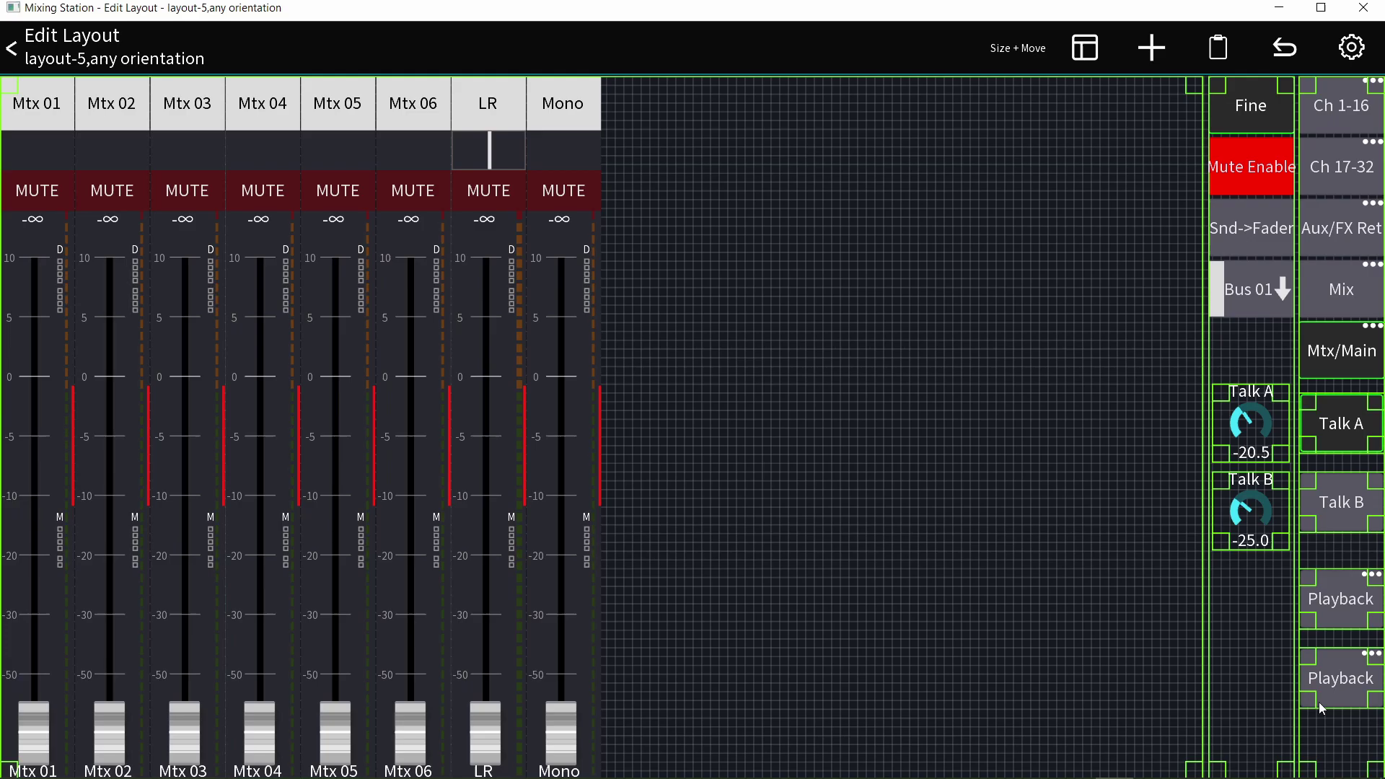
Change the duplicated button's label to "Recording".
click(1343, 678)
click(744, 342)
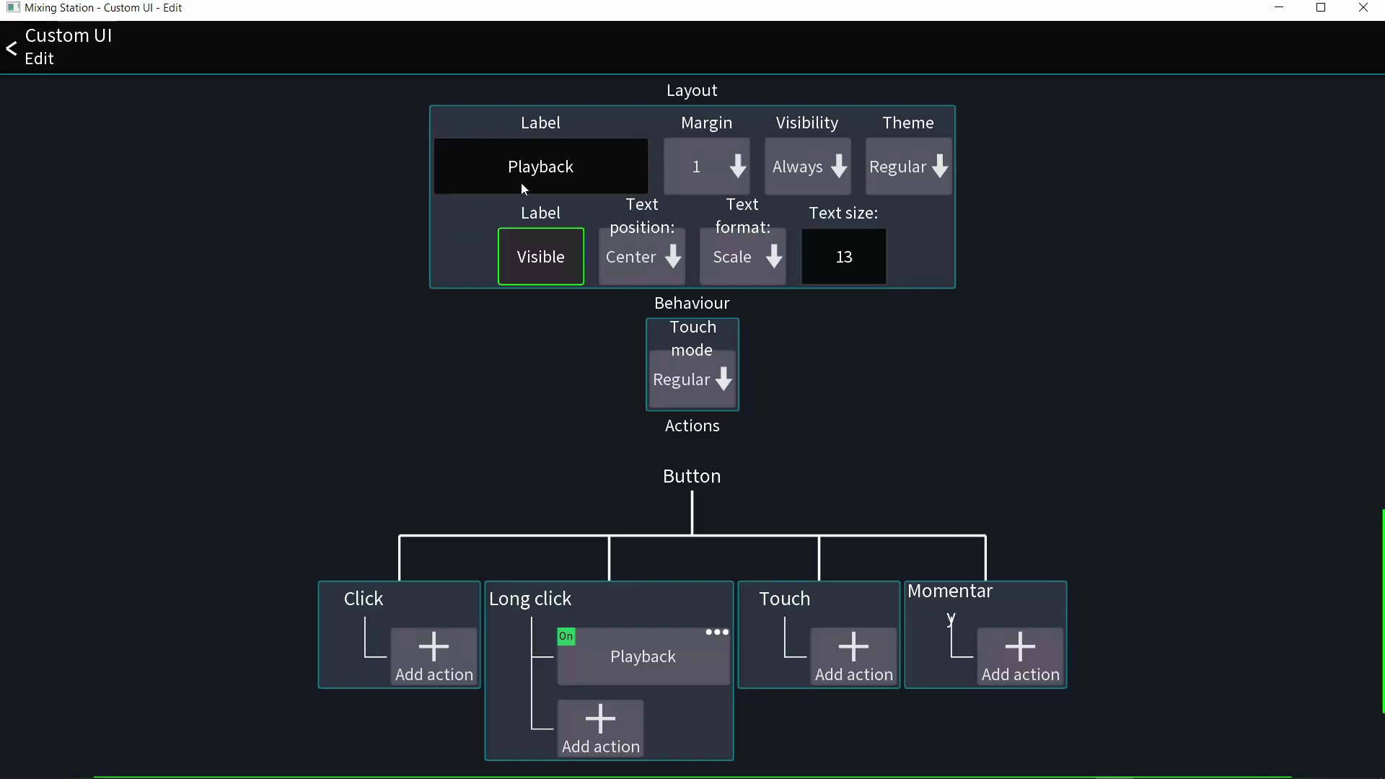
click(521, 183)
text(Recording)
key(Return)
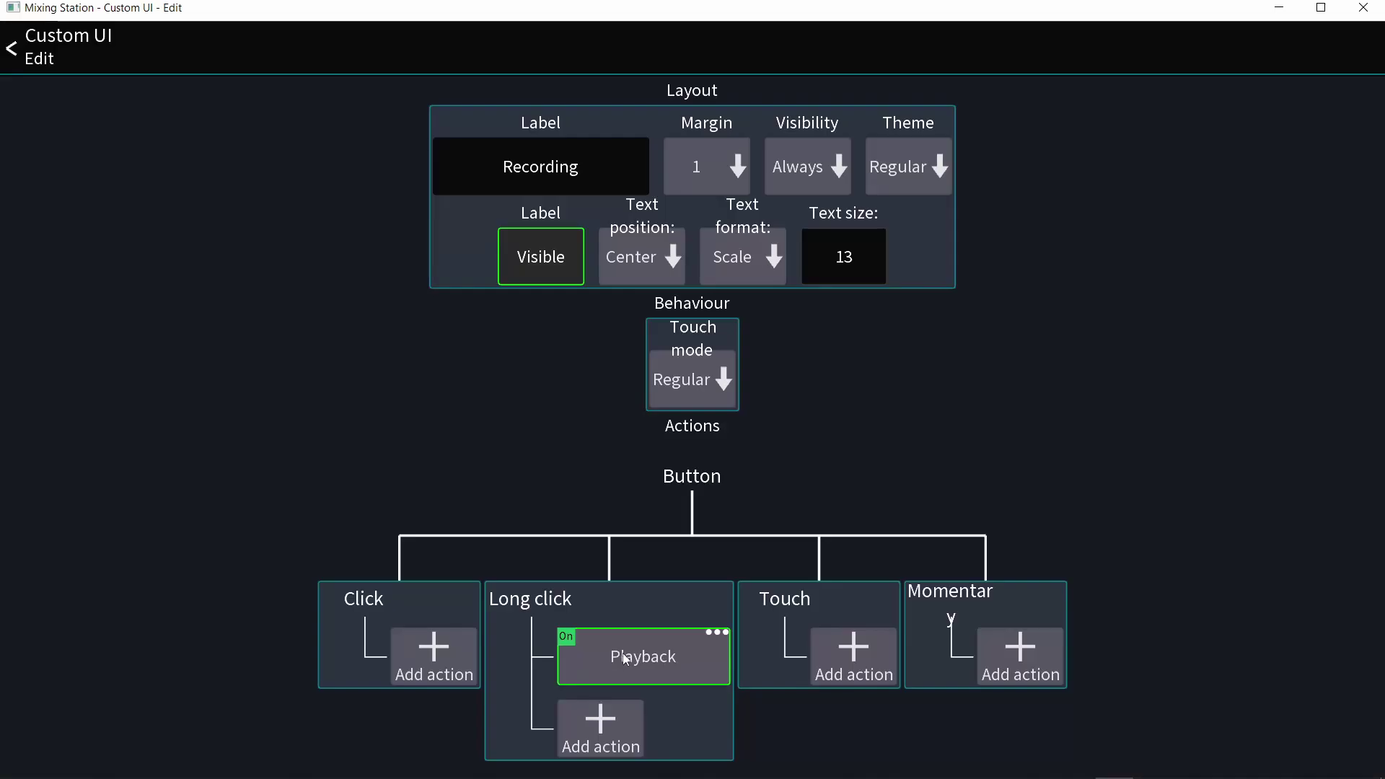
Switch the Recording button's long-click routing action to Recording and return to the layout editor.
click(622, 653)
click(809, 335)
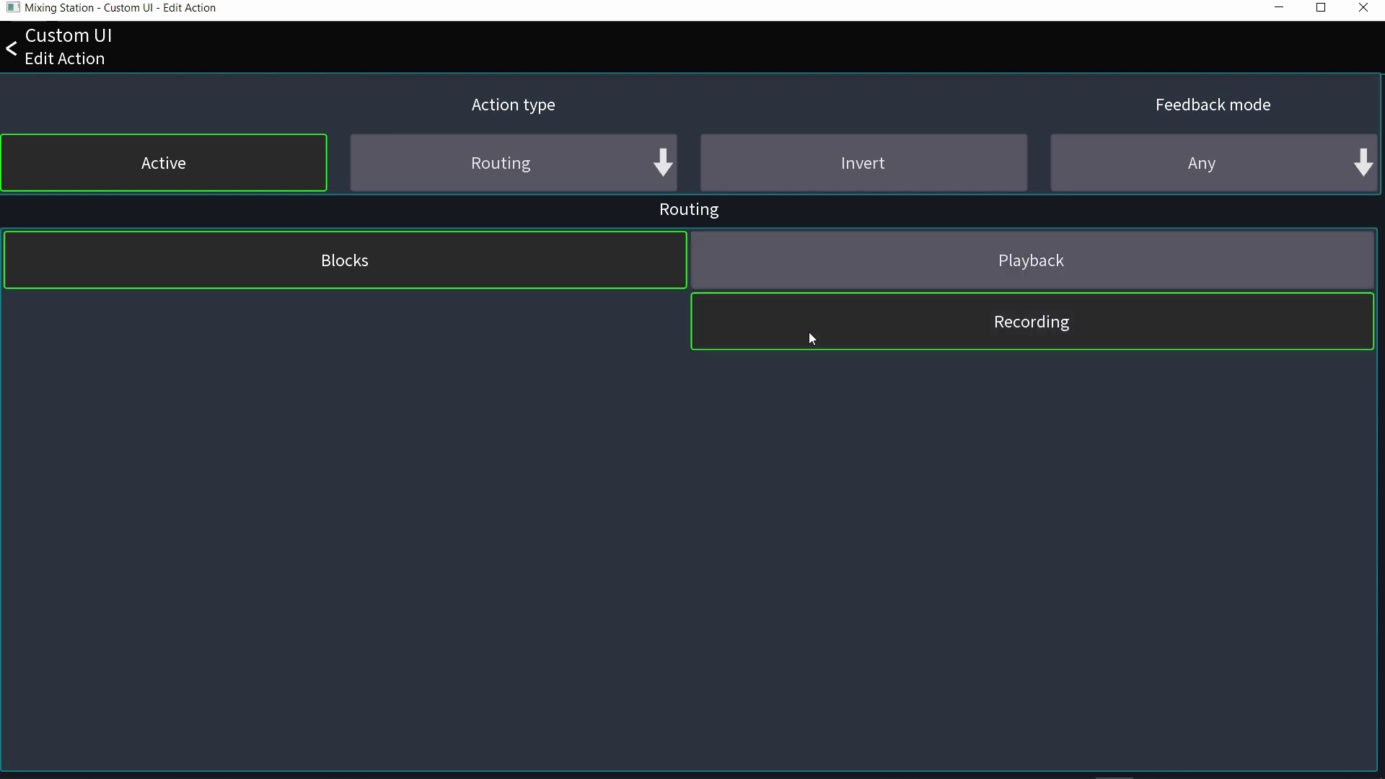
key(Escape)
key(Escape)
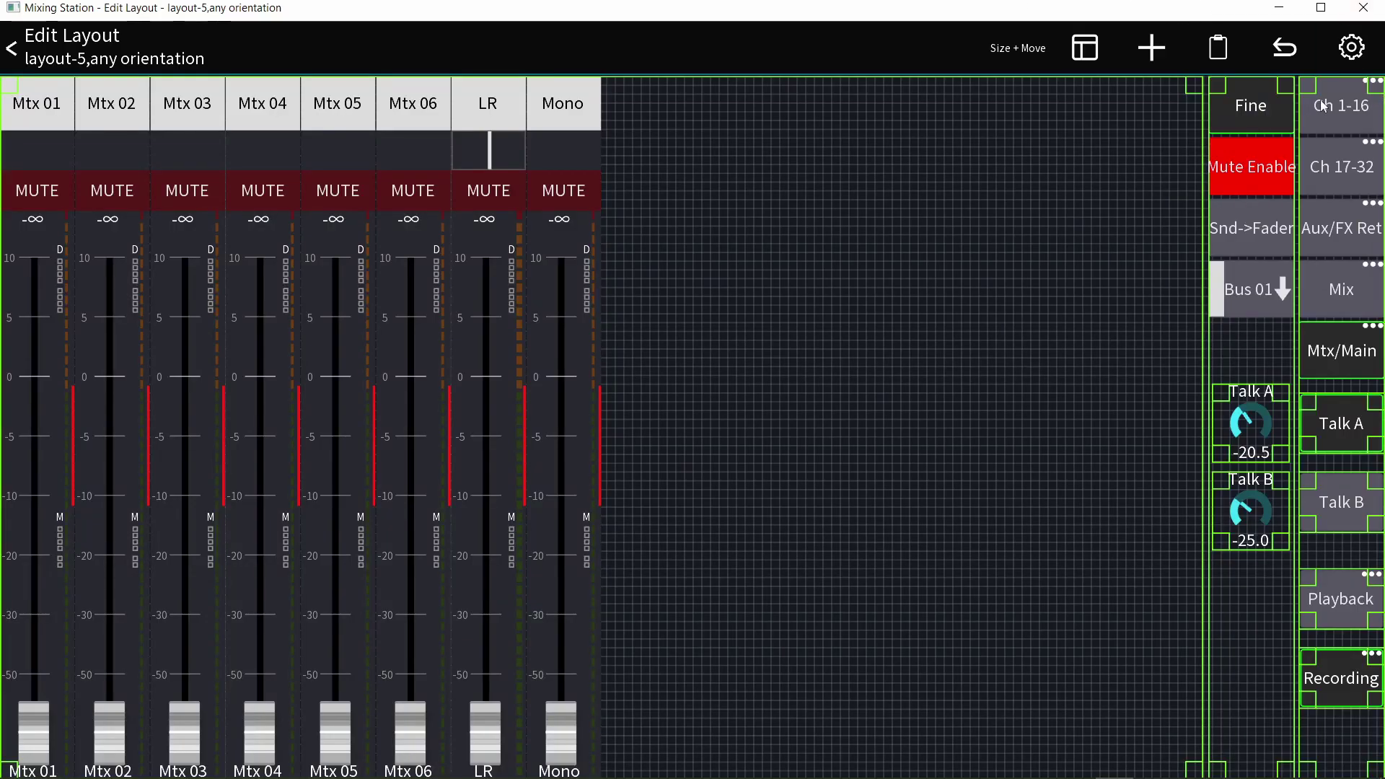
Set the layout's behavior to Override mixer layout and apply the layout settings.
click(1351, 49)
click(768, 293)
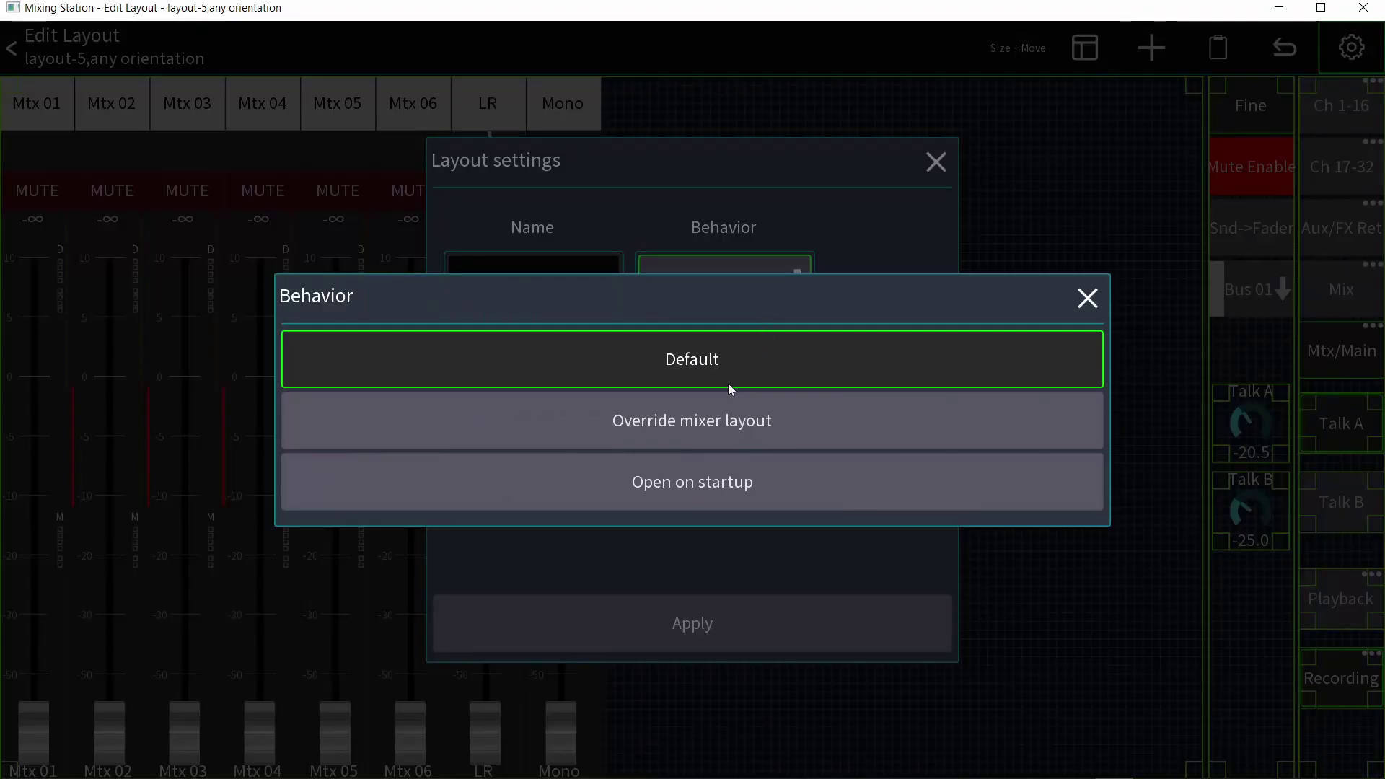
click(728, 425)
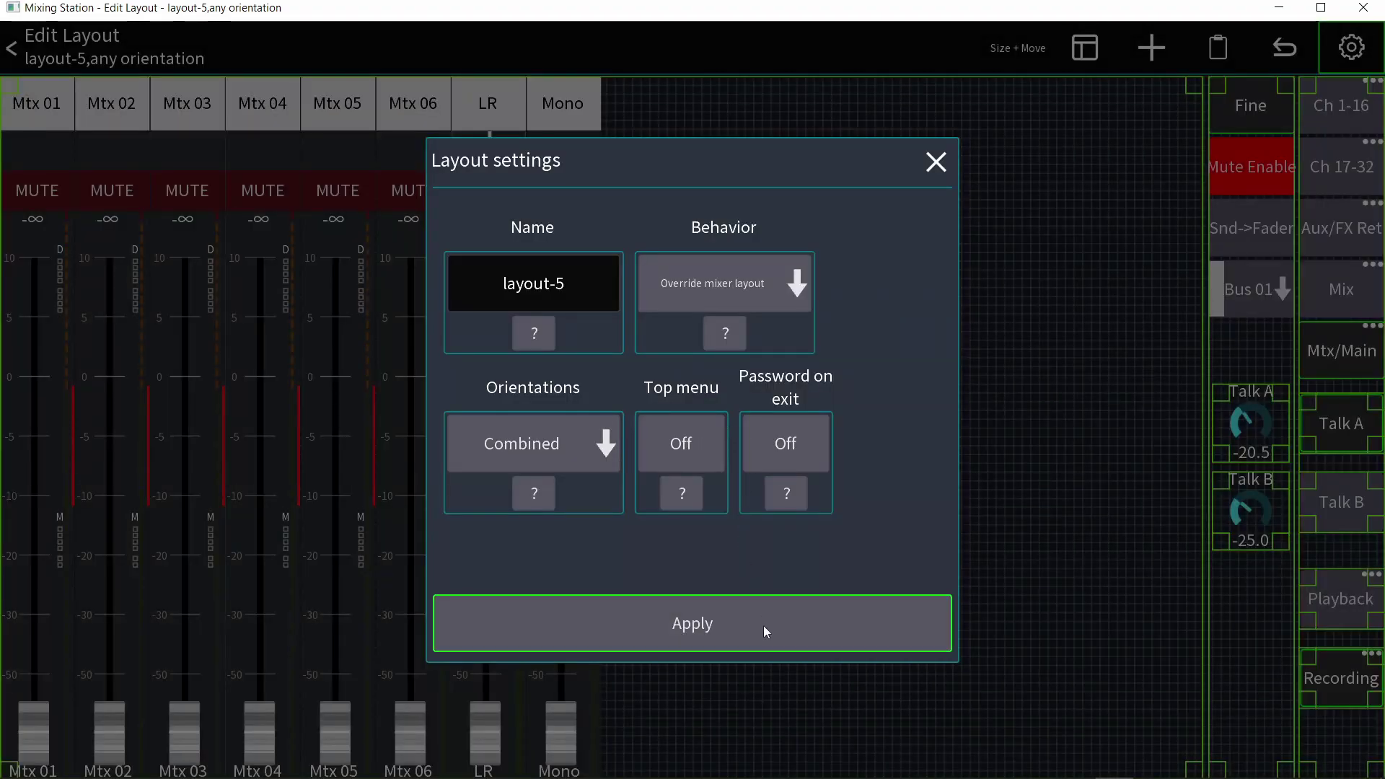
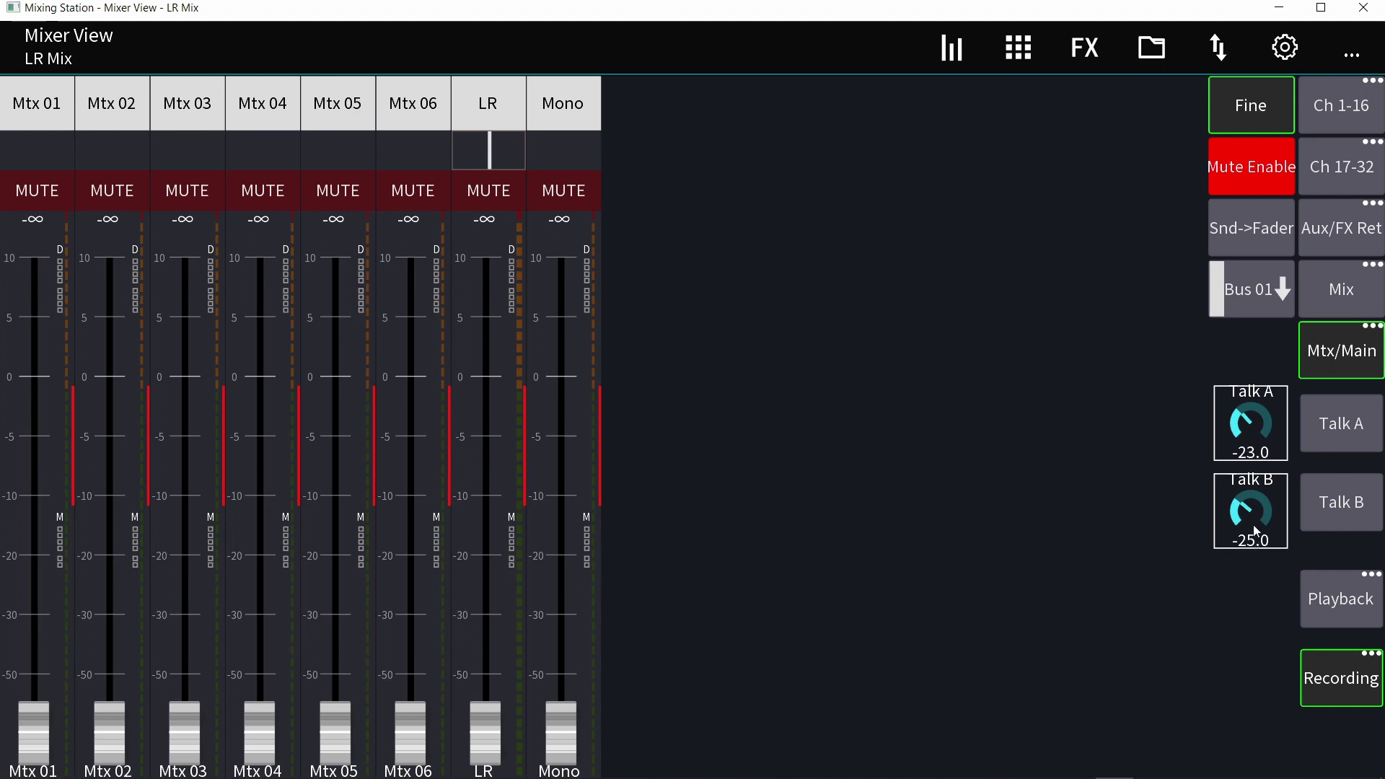
Test the new Playback button in the mixer view by using it to switch the routing to playback.
click(1339, 625)
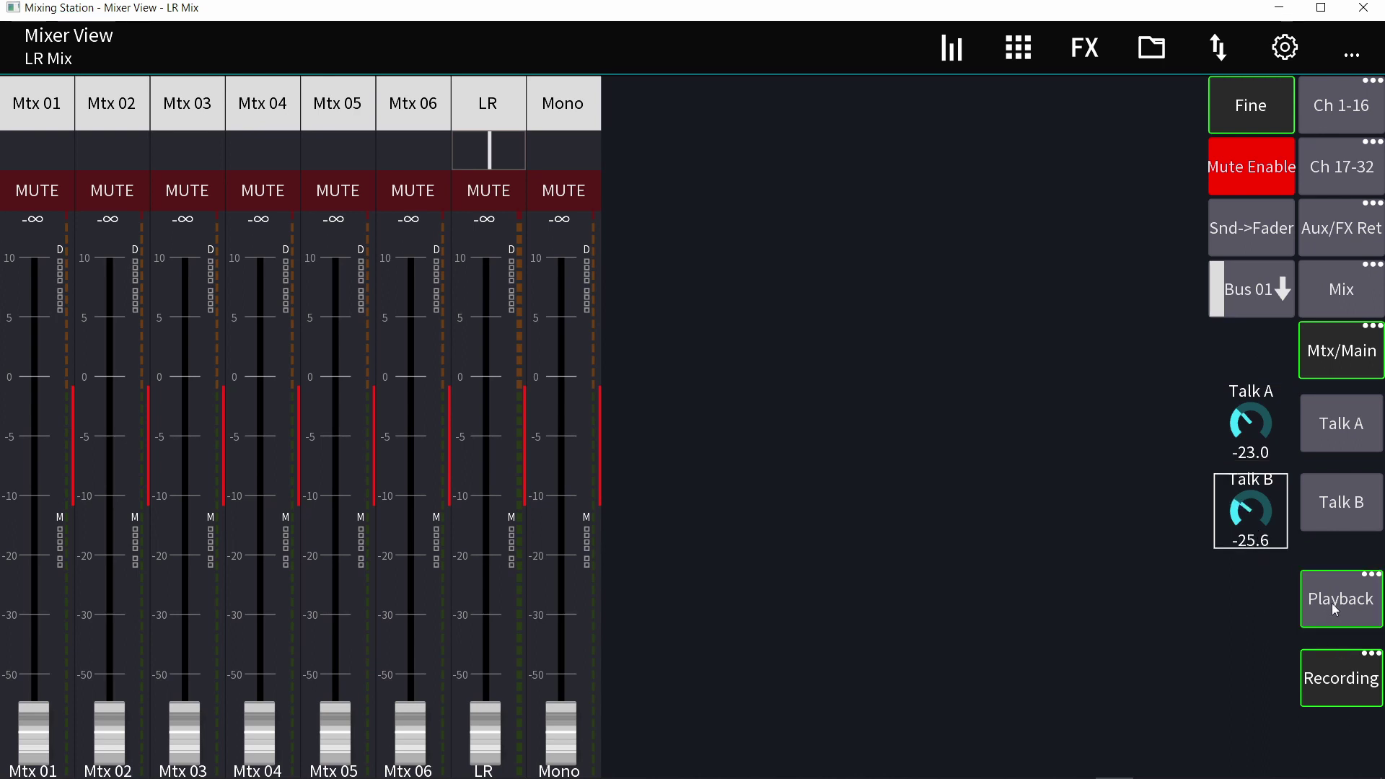
click(1331, 604)
click(1344, 599)
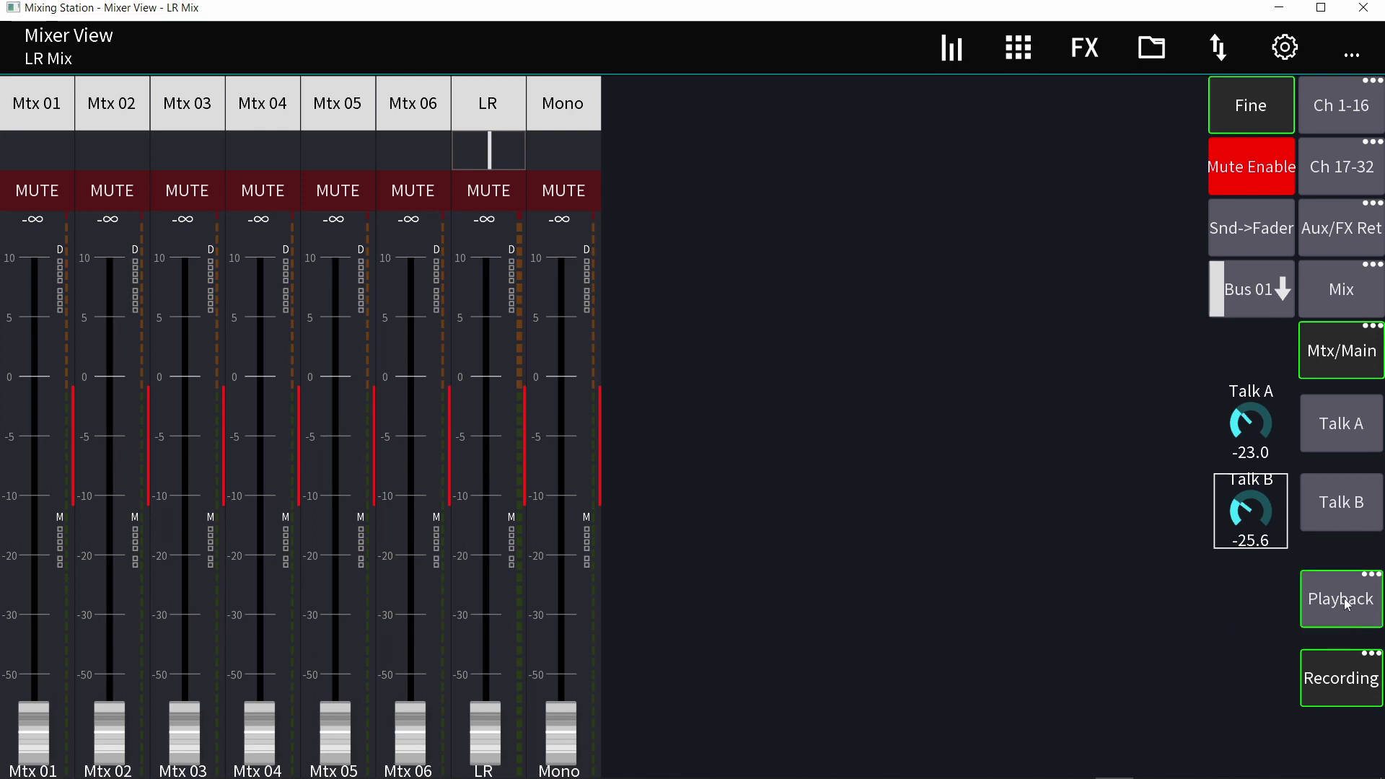
click(1346, 601)
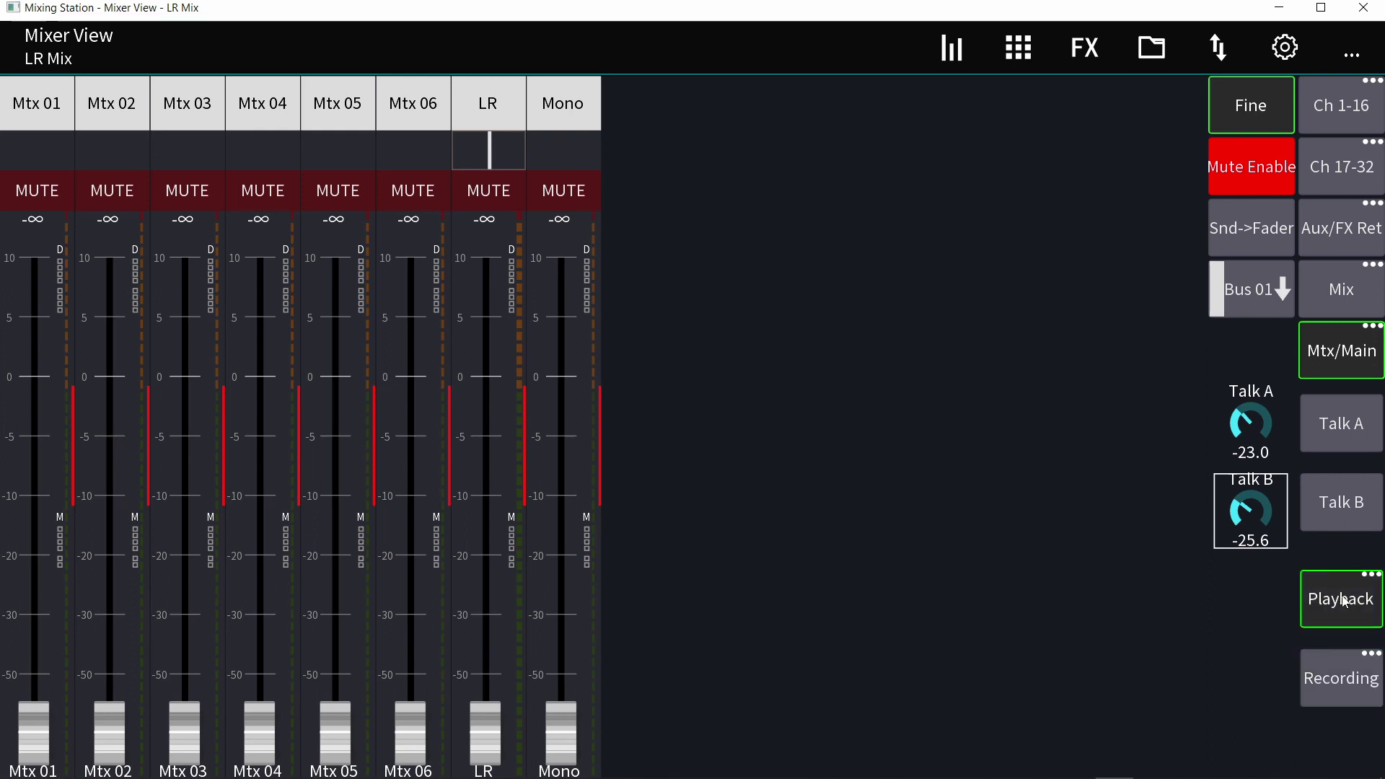
In the input block routing, compare Record and Play, and set the Record source of InGrp 1-8 to AES A 1-8.
click(1230, 61)
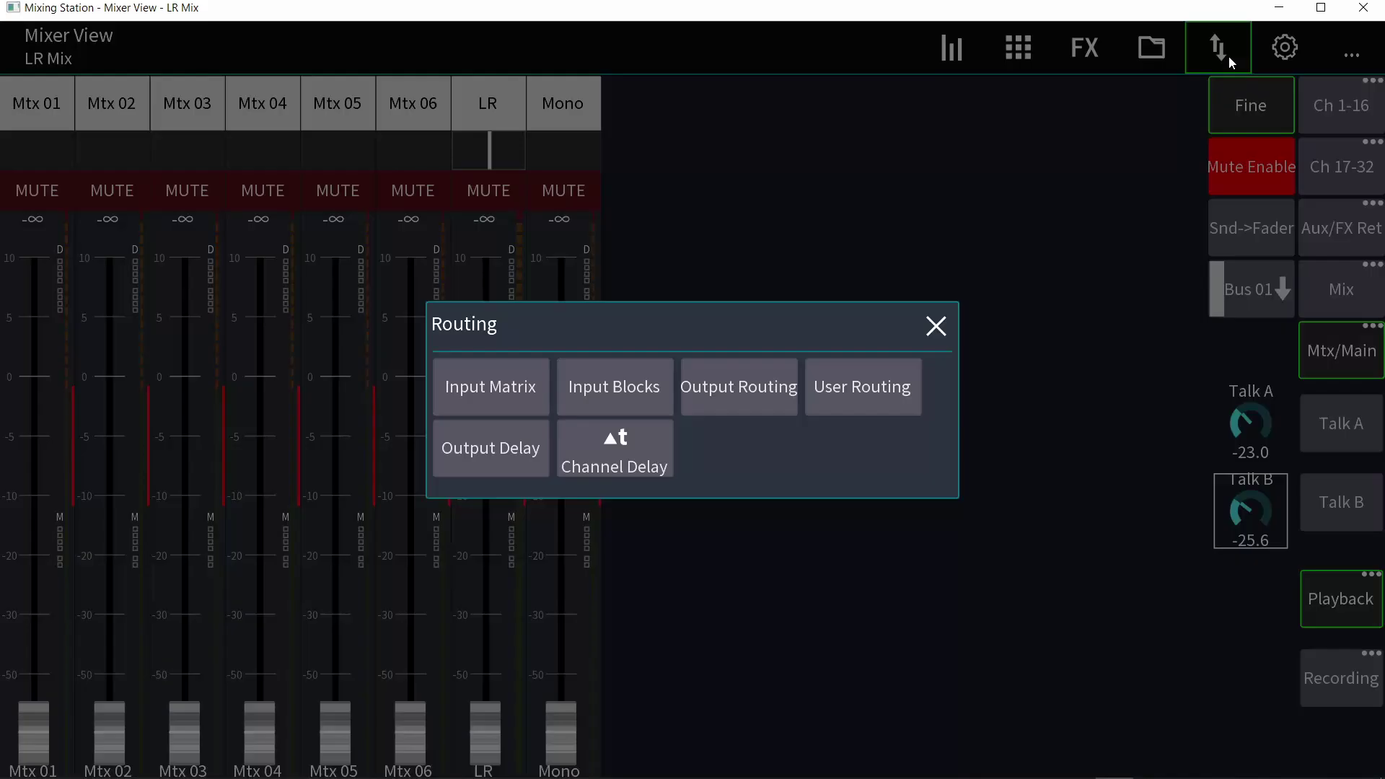
click(636, 386)
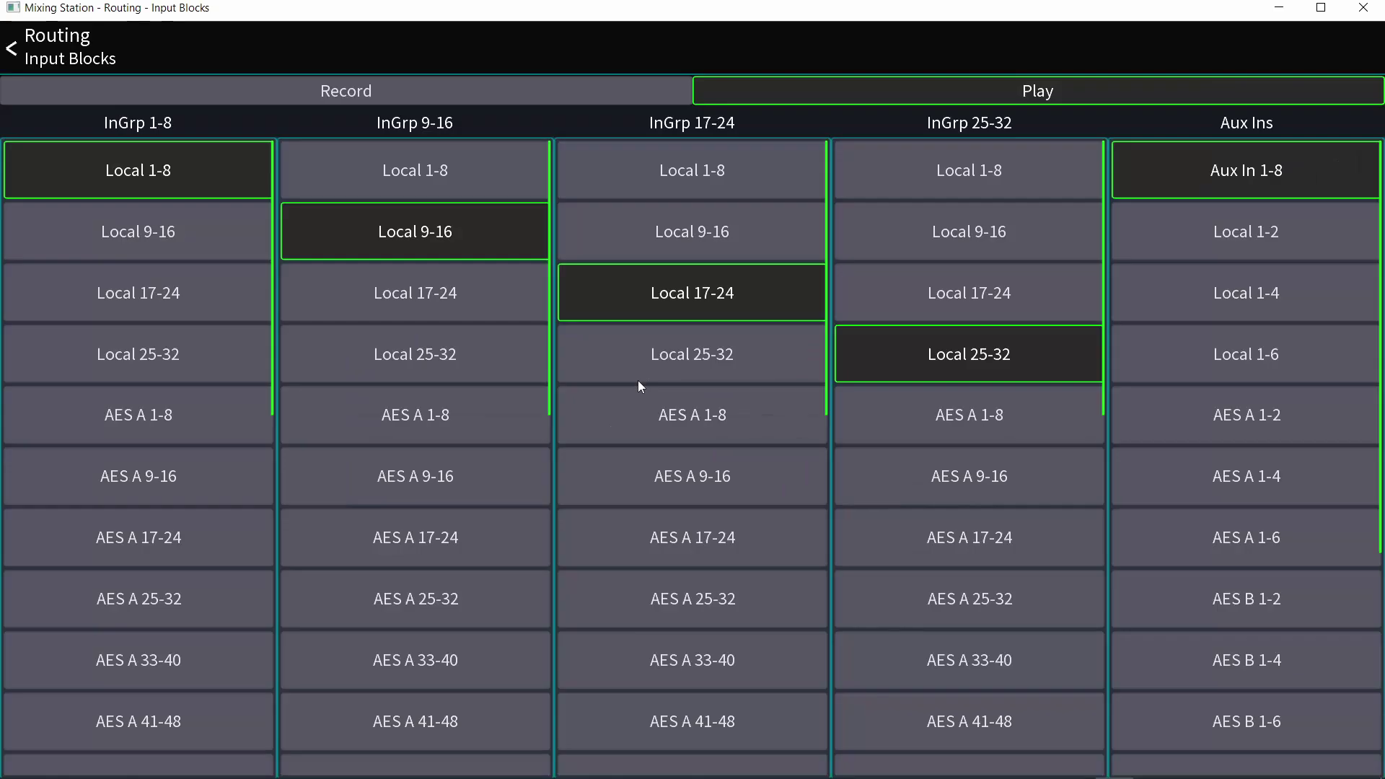
click(501, 89)
click(741, 88)
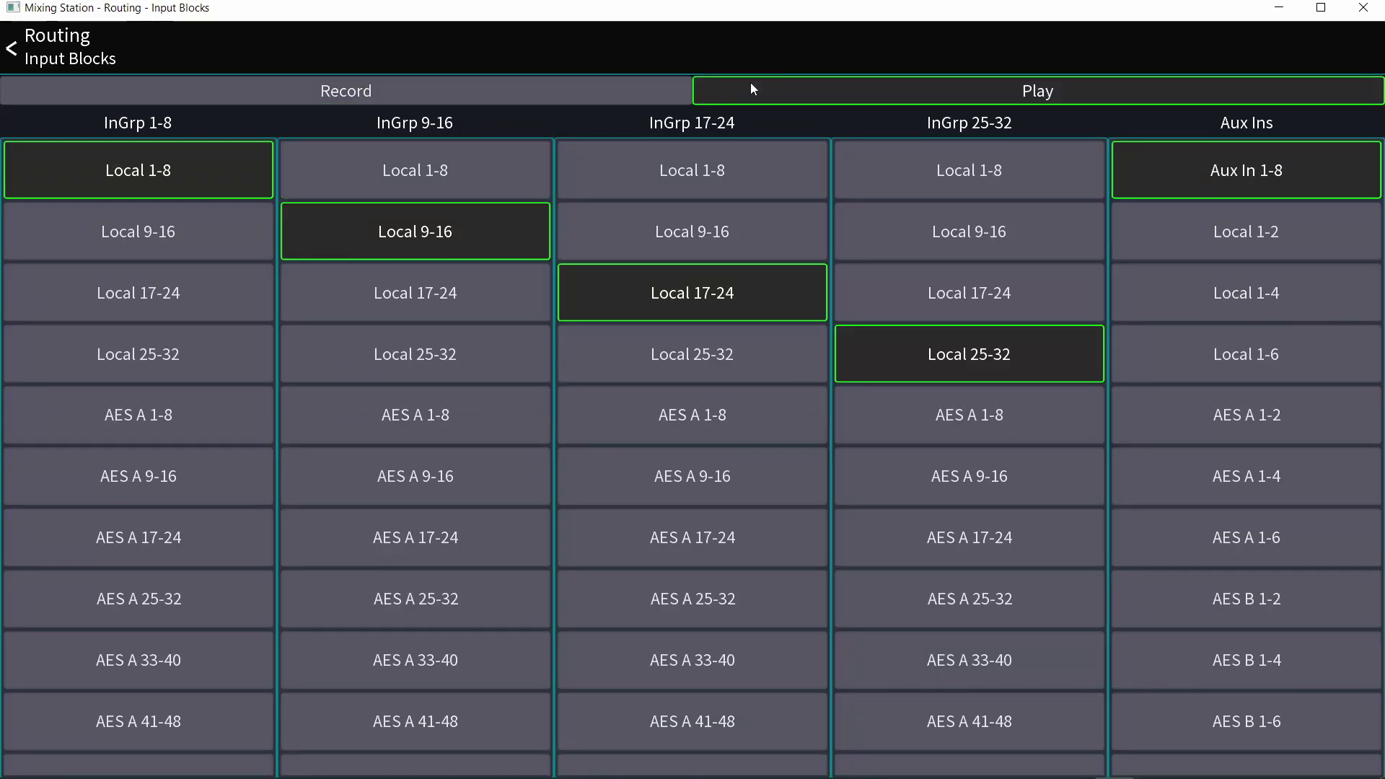
click(625, 103)
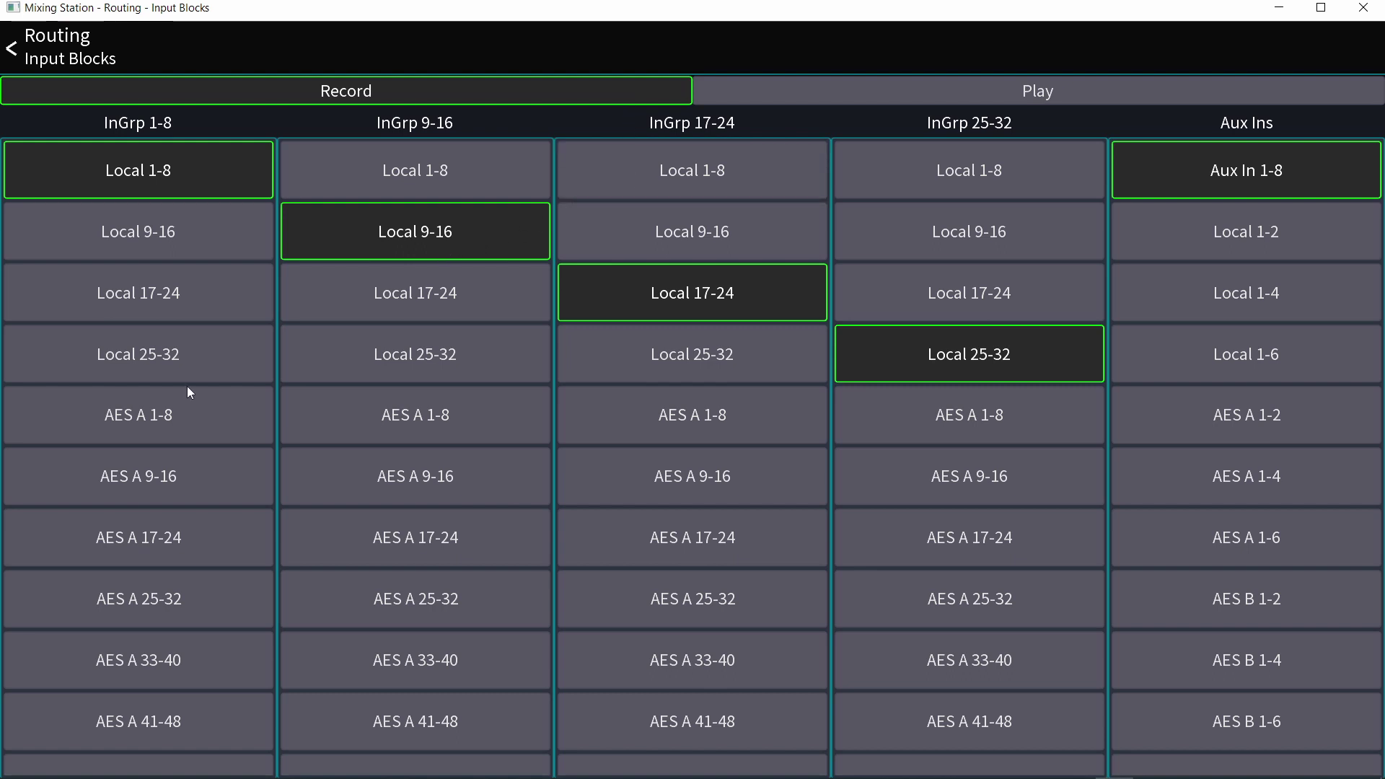
click(157, 428)
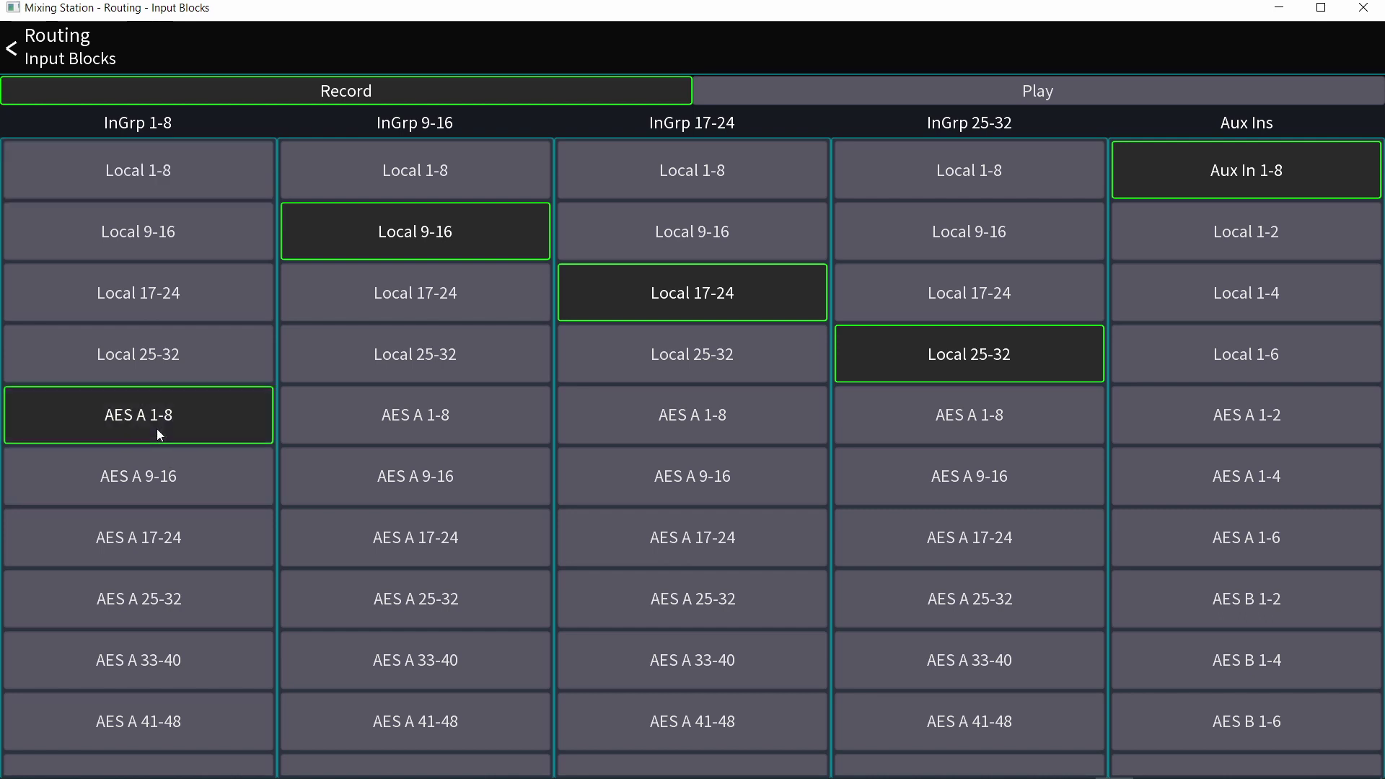
Set the Record sources of InGrp 9-16, 17-24 and 25-32 to AES A 9-16, AES A 17-24 and AES A 25-32.
click(372, 483)
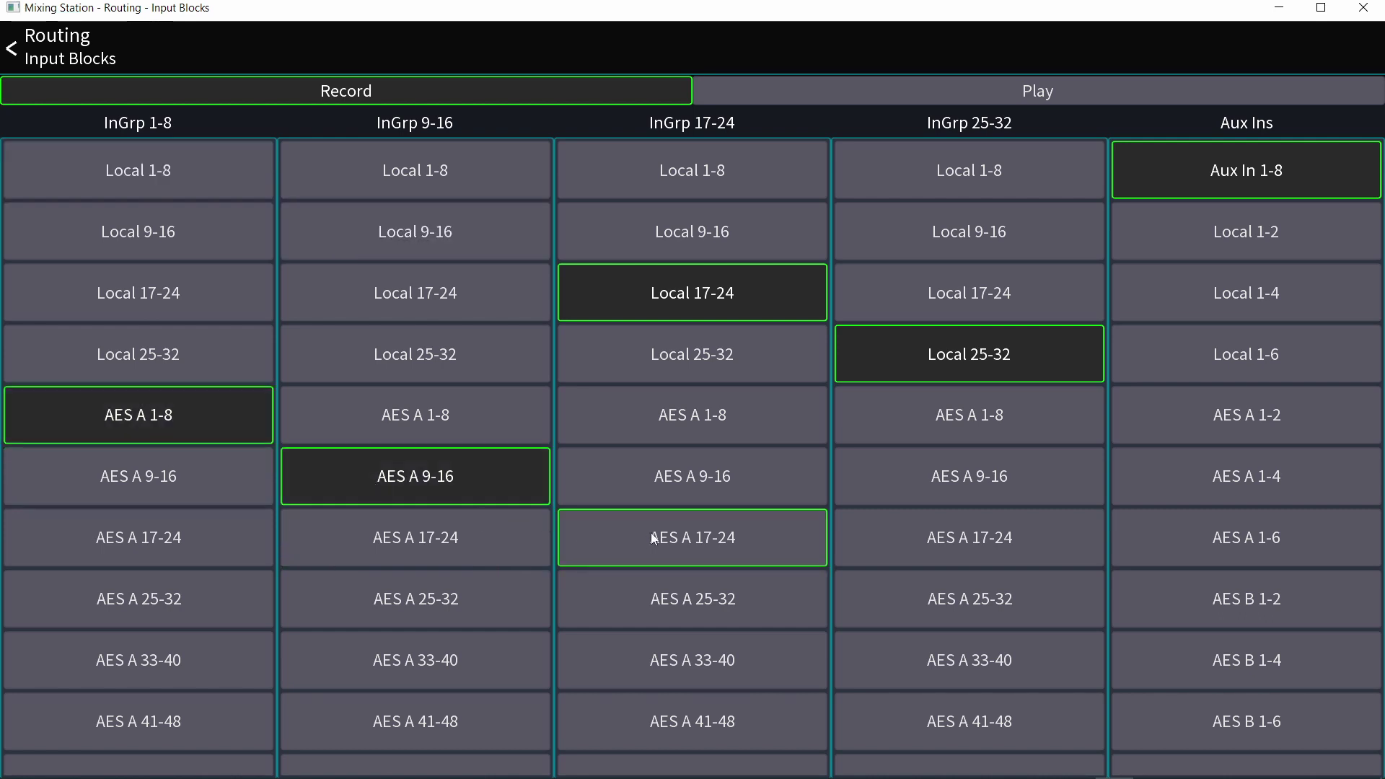
click(572, 535)
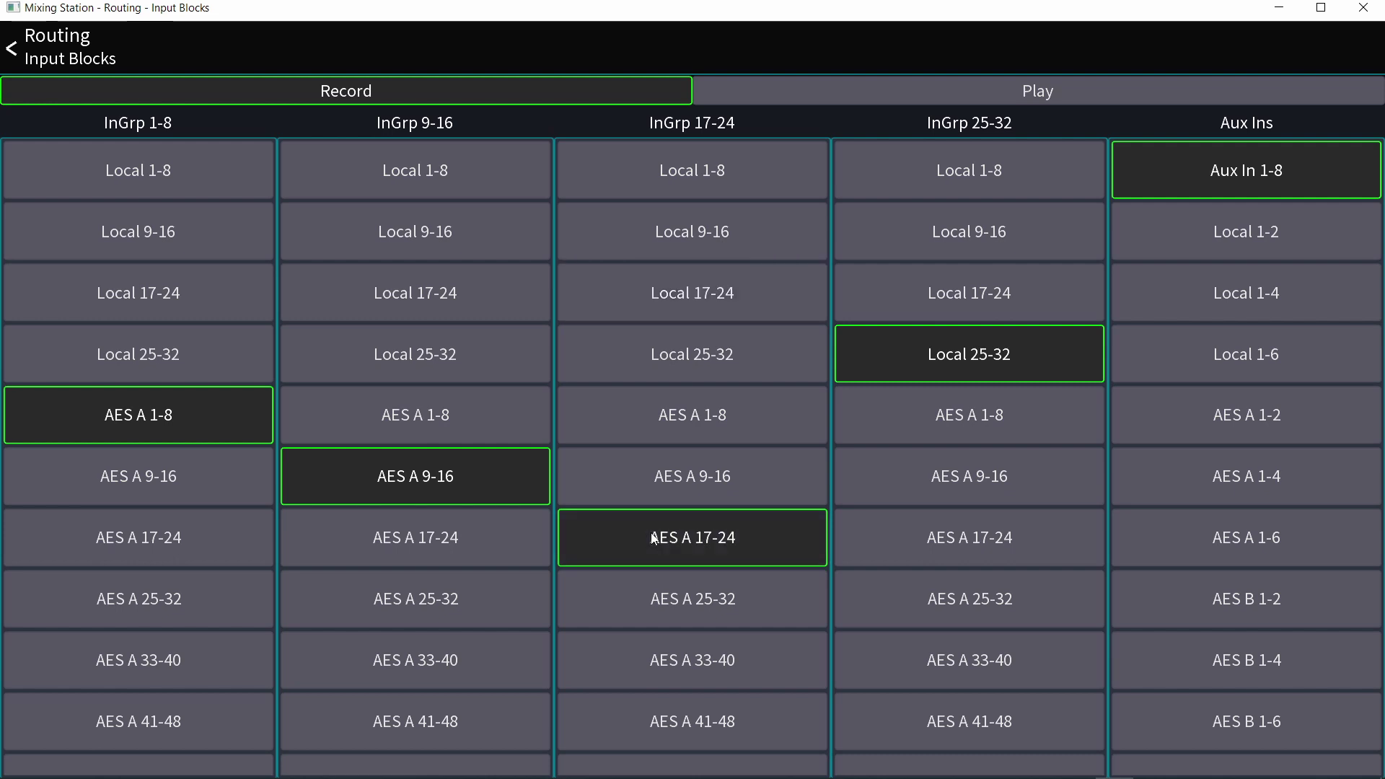
click(901, 604)
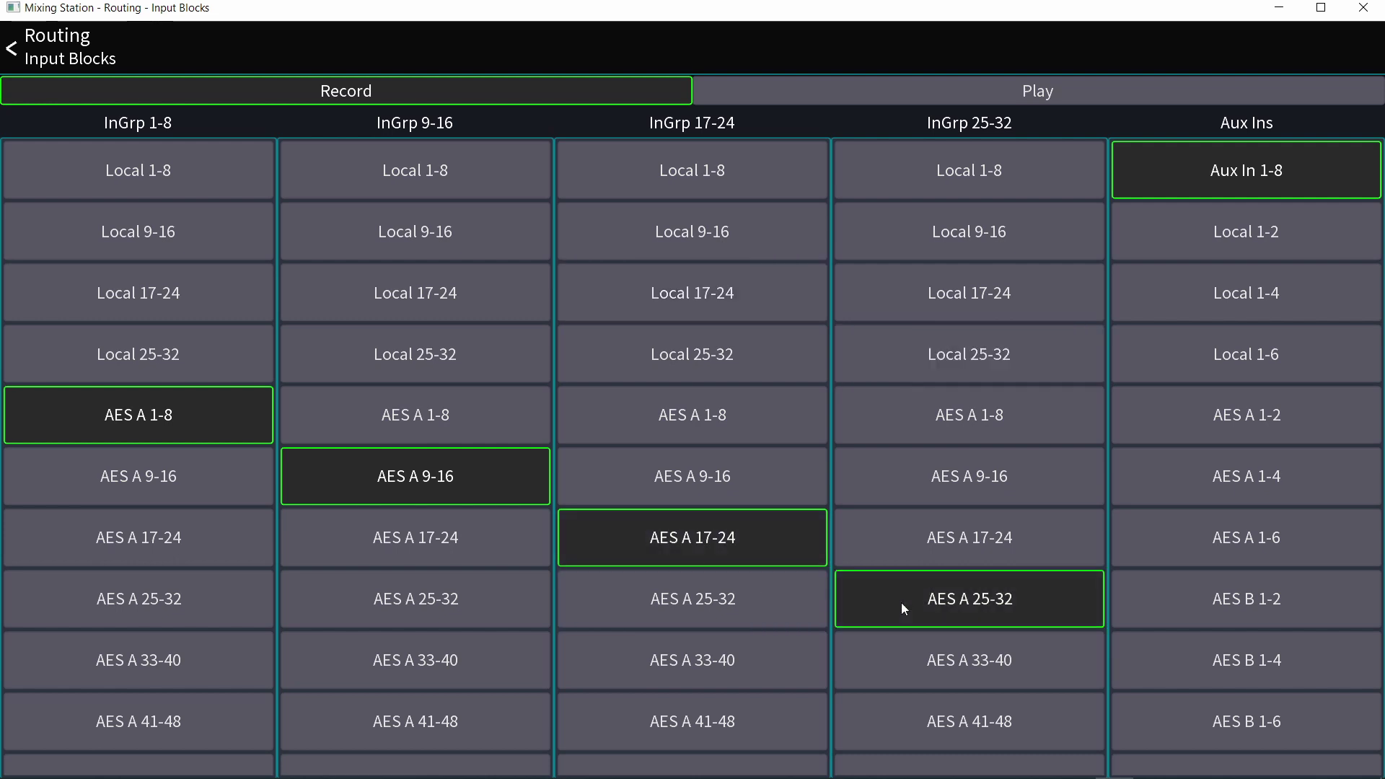
Set the Play sources of InGrp 1-8, 9-16, 17-24 and 25-32 to Card 1-8, Card 9-16, Card 17-24 and Card 25-32.
click(851, 94)
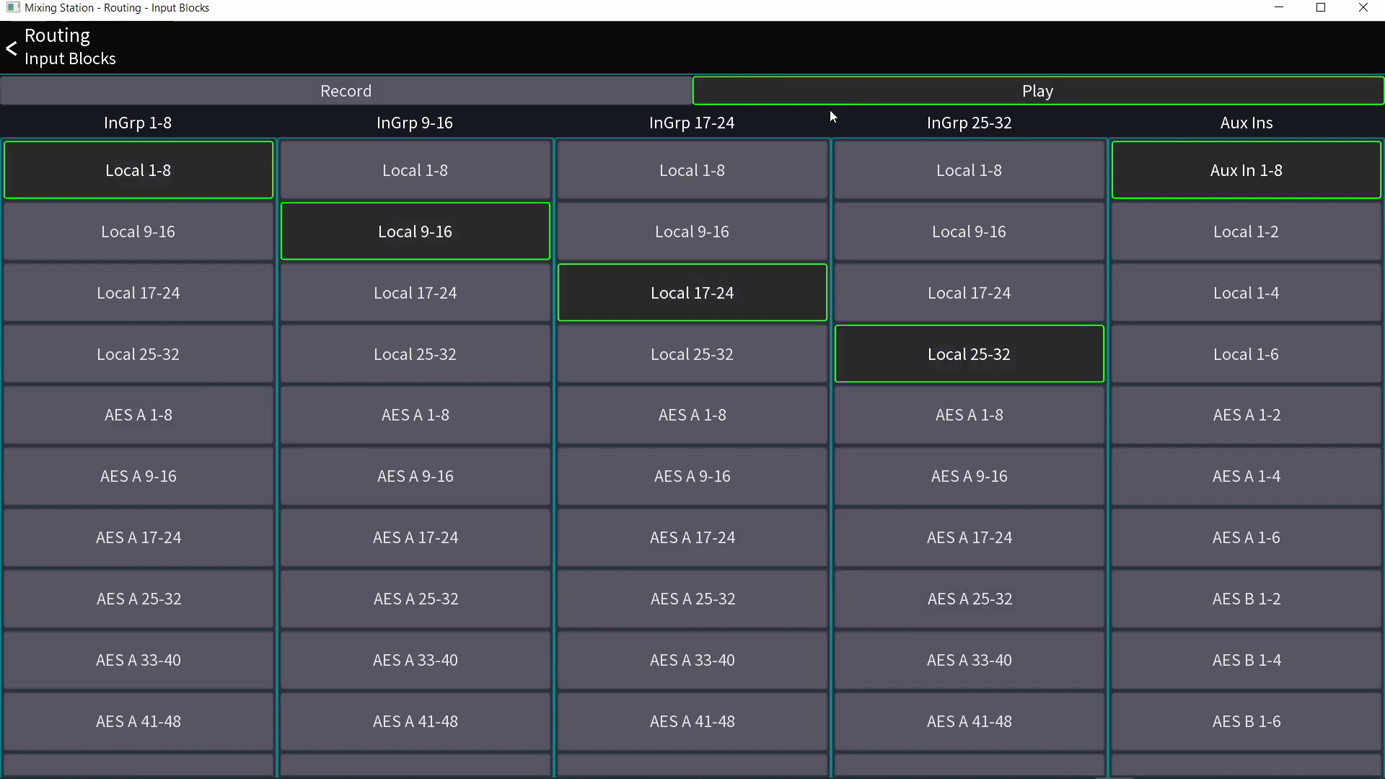
scroll(166, 577, down, 5)
scroll(150, 589, down, 2)
click(149, 589)
scroll(386, 577, down, 7)
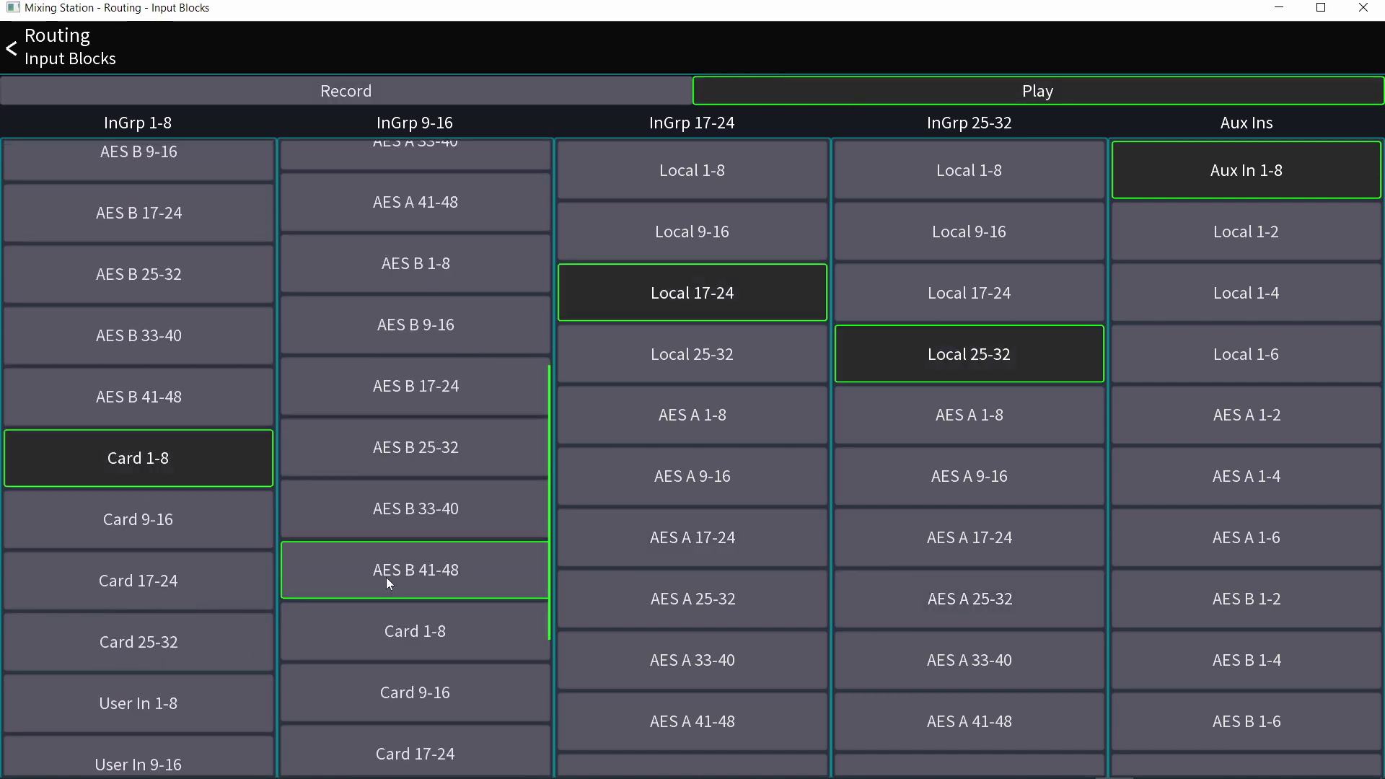
click(408, 383)
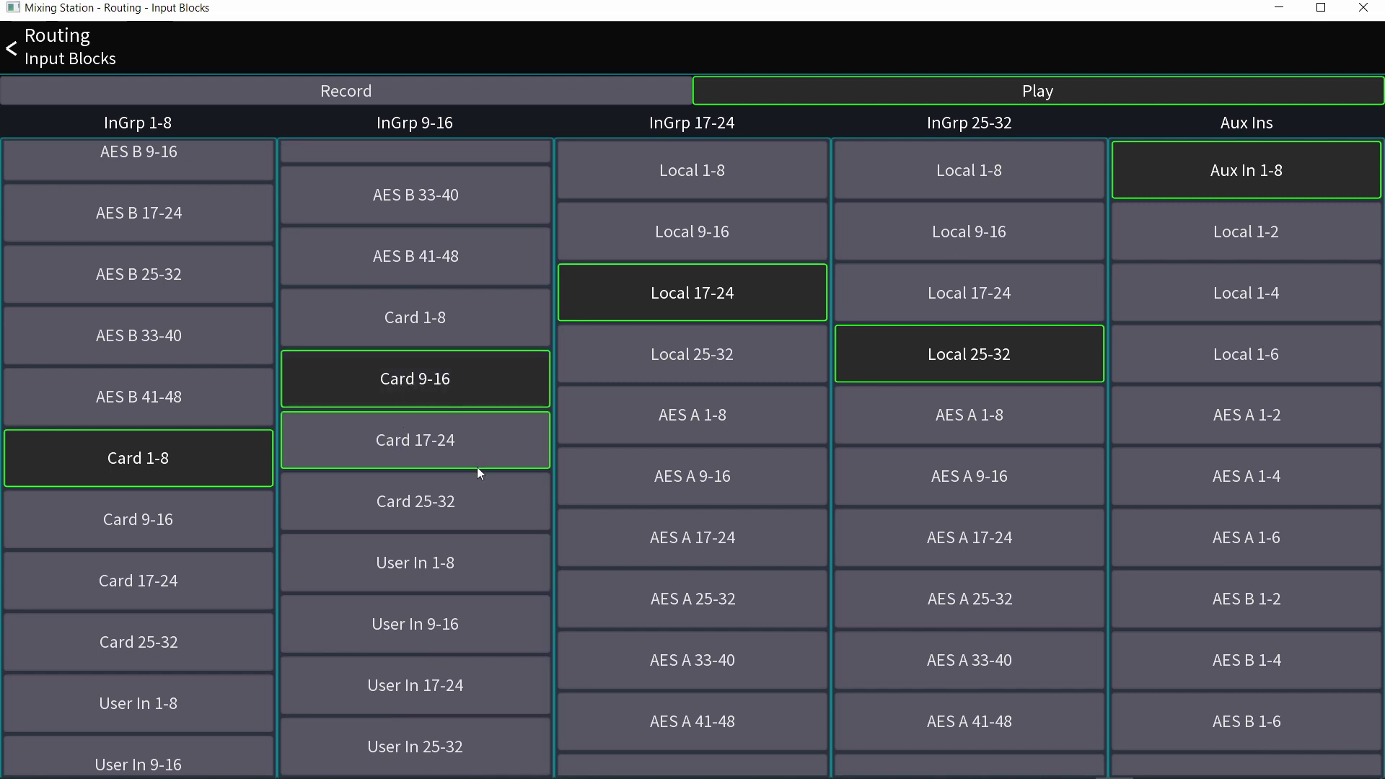
scroll(664, 534, down, 7)
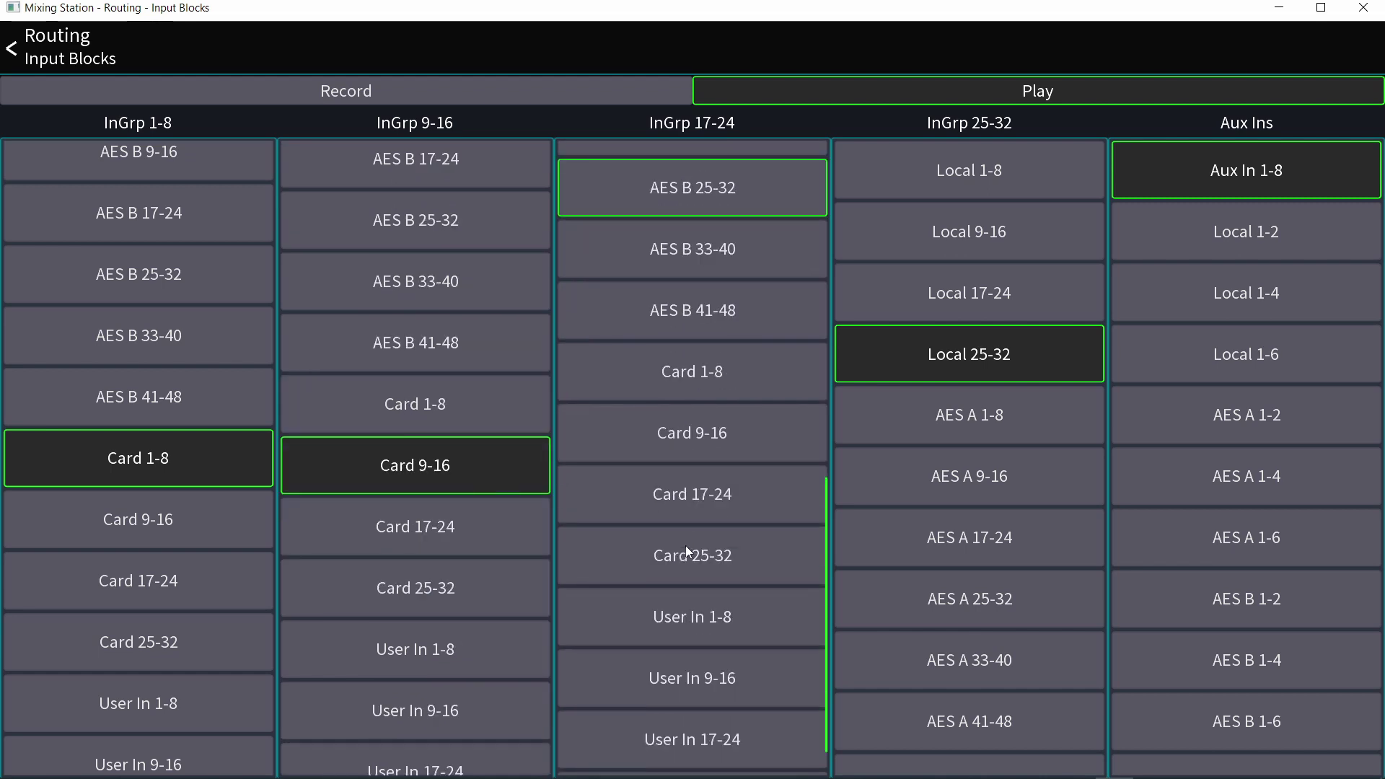
click(681, 499)
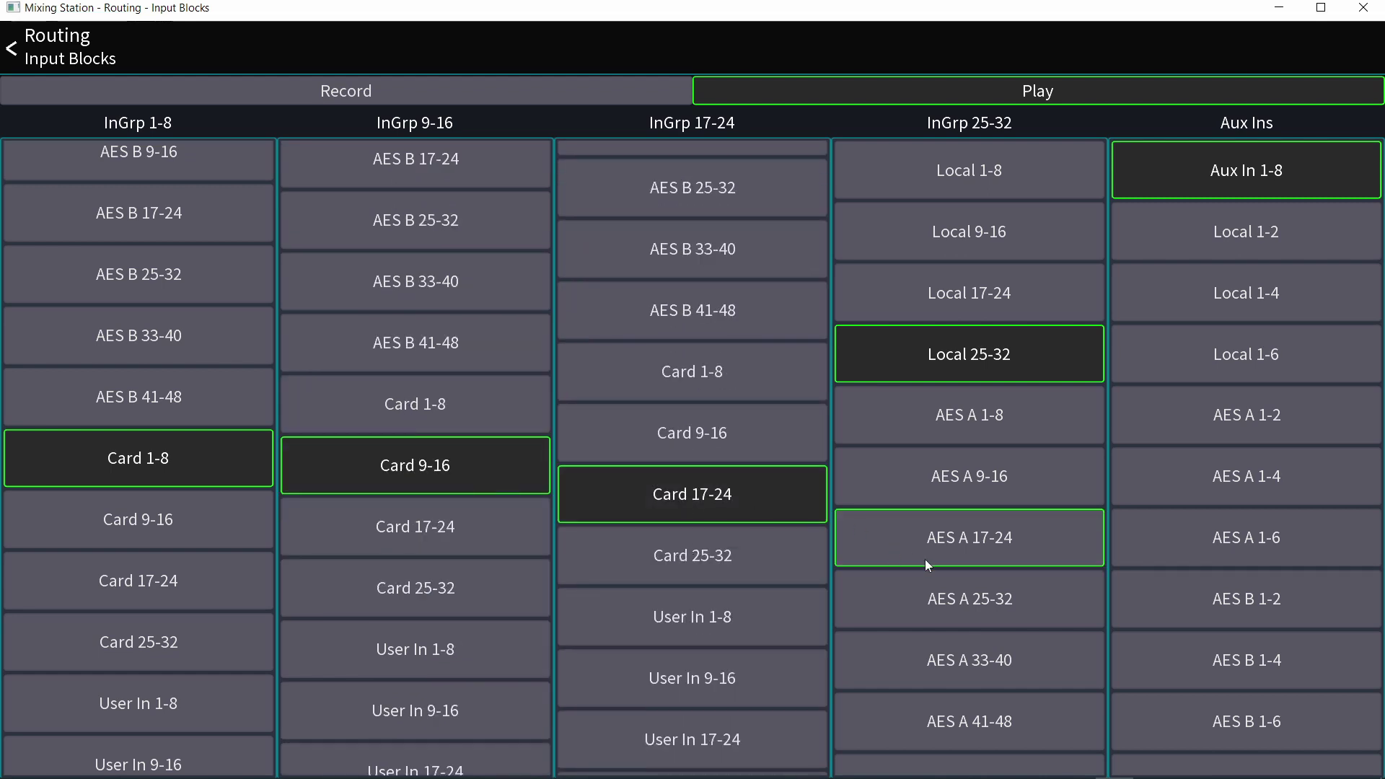
scroll(916, 555, down, 7)
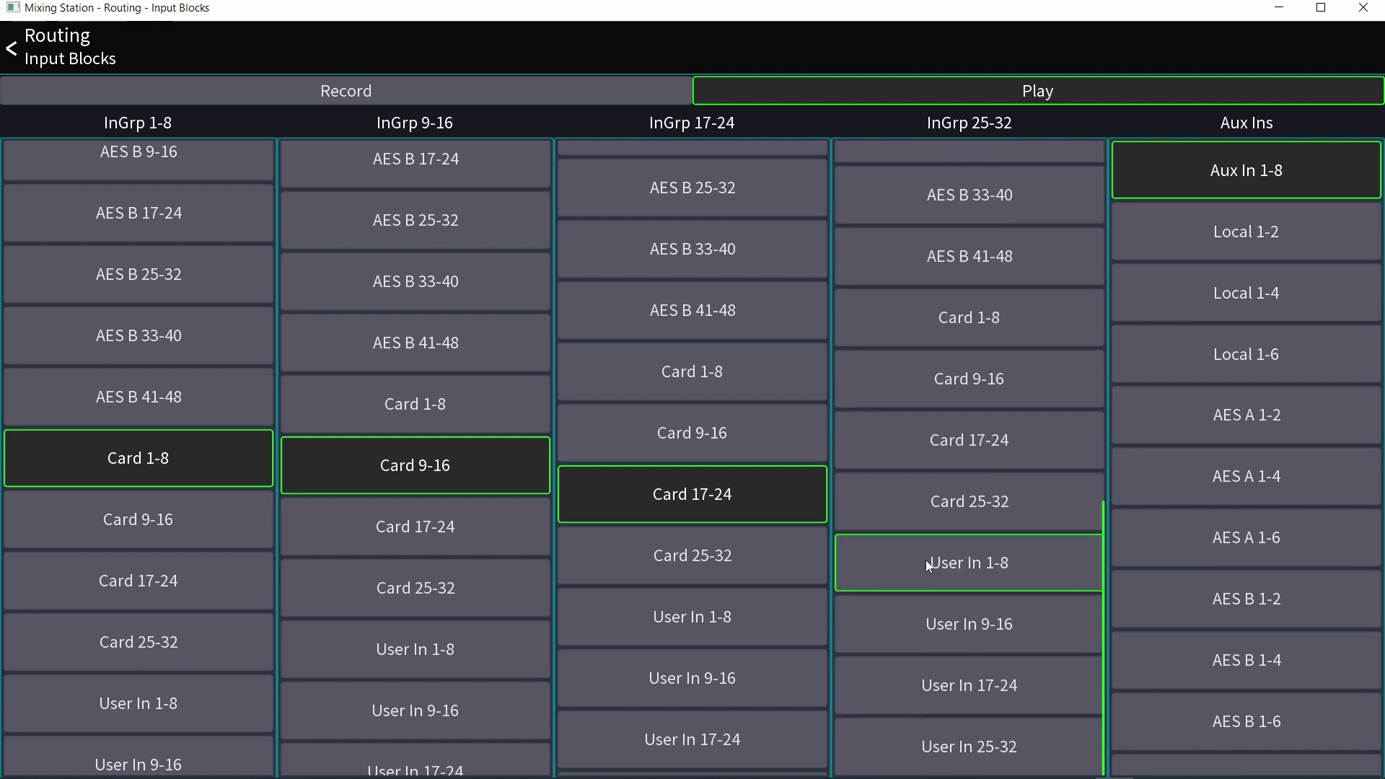
click(929, 503)
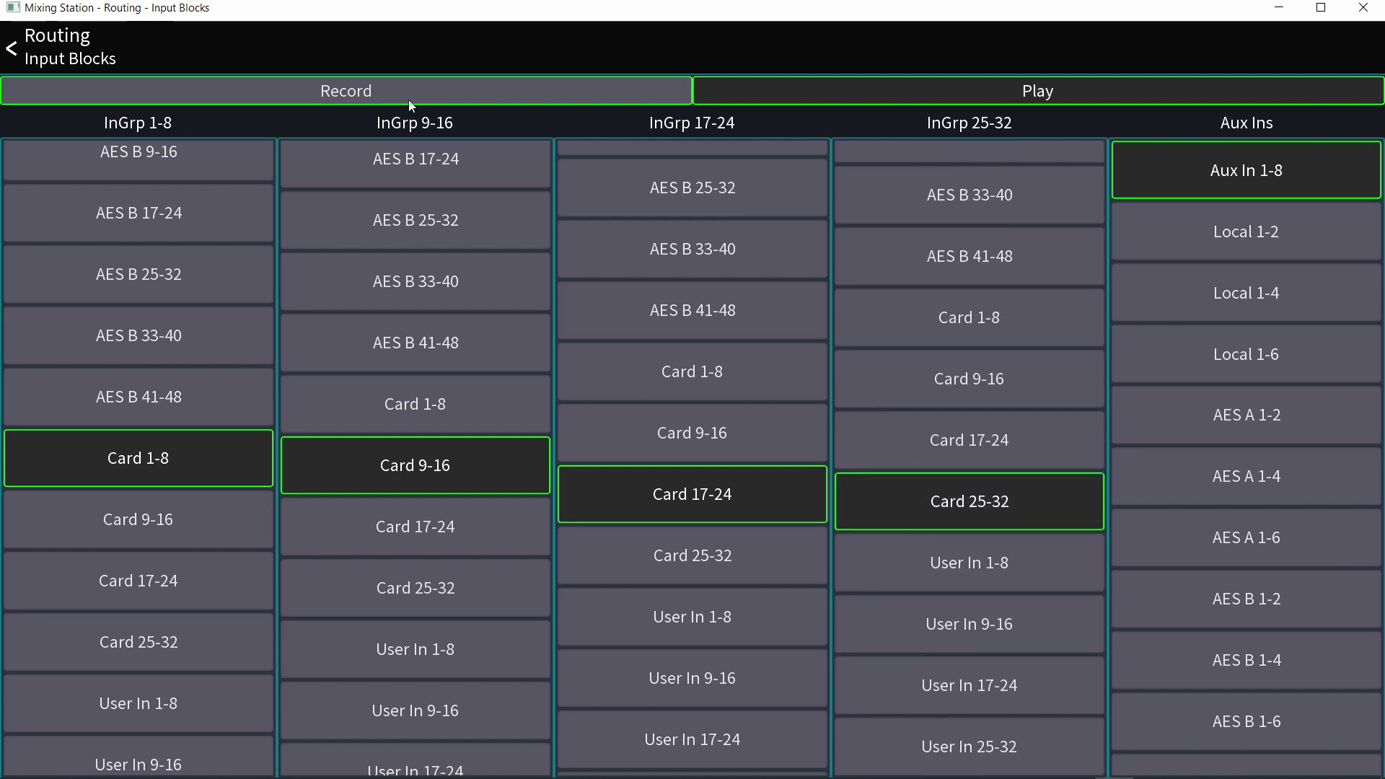
Compare the Play and Record input block assignments, leave Record active and return to the mixer.
click(721, 95)
click(638, 97)
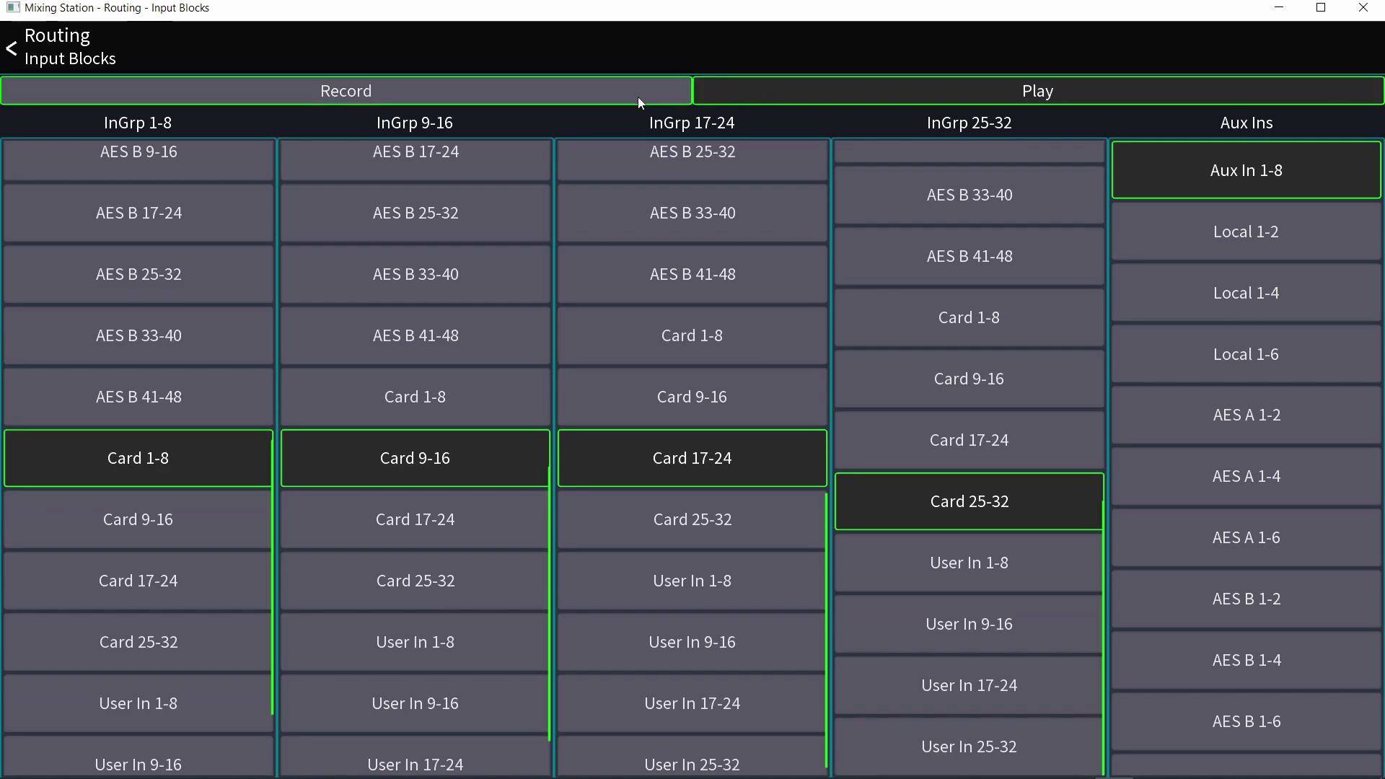
click(720, 89)
click(630, 98)
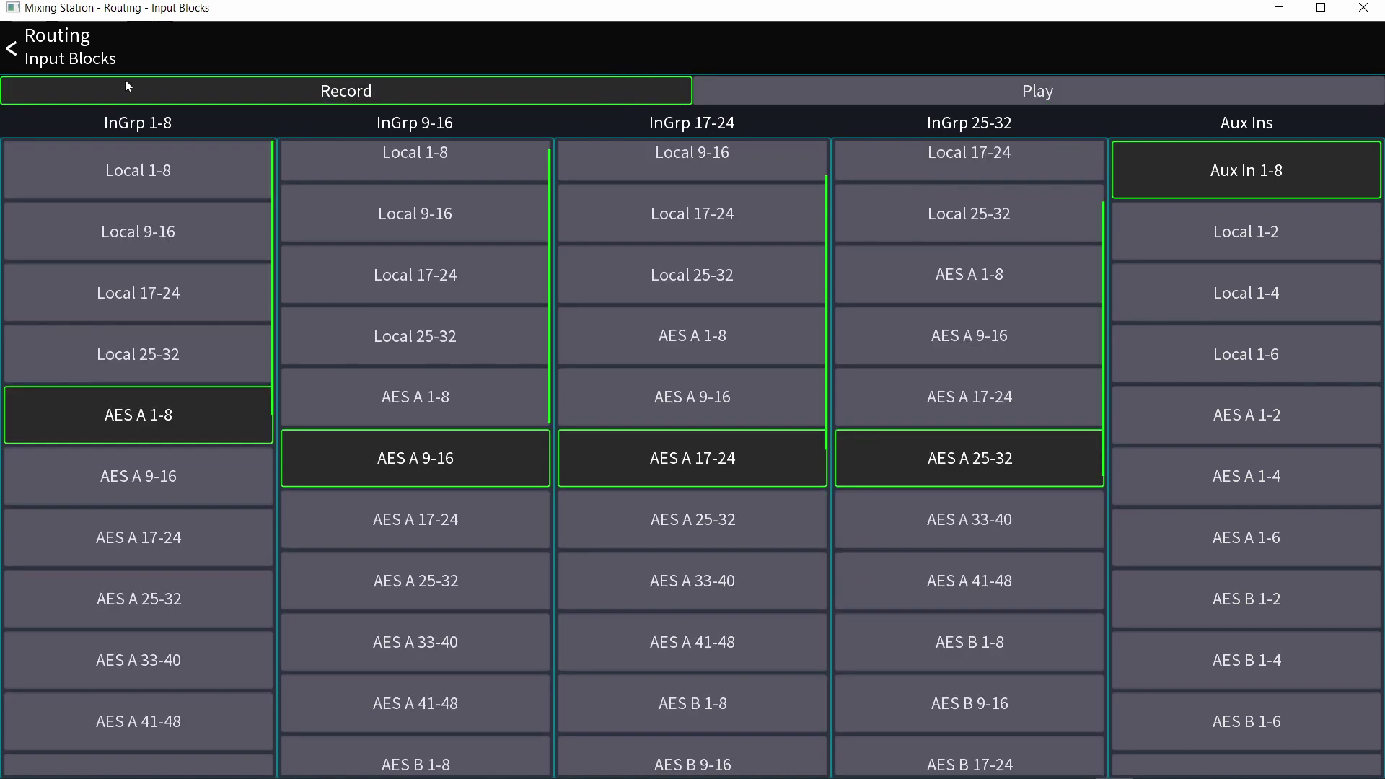
click(63, 58)
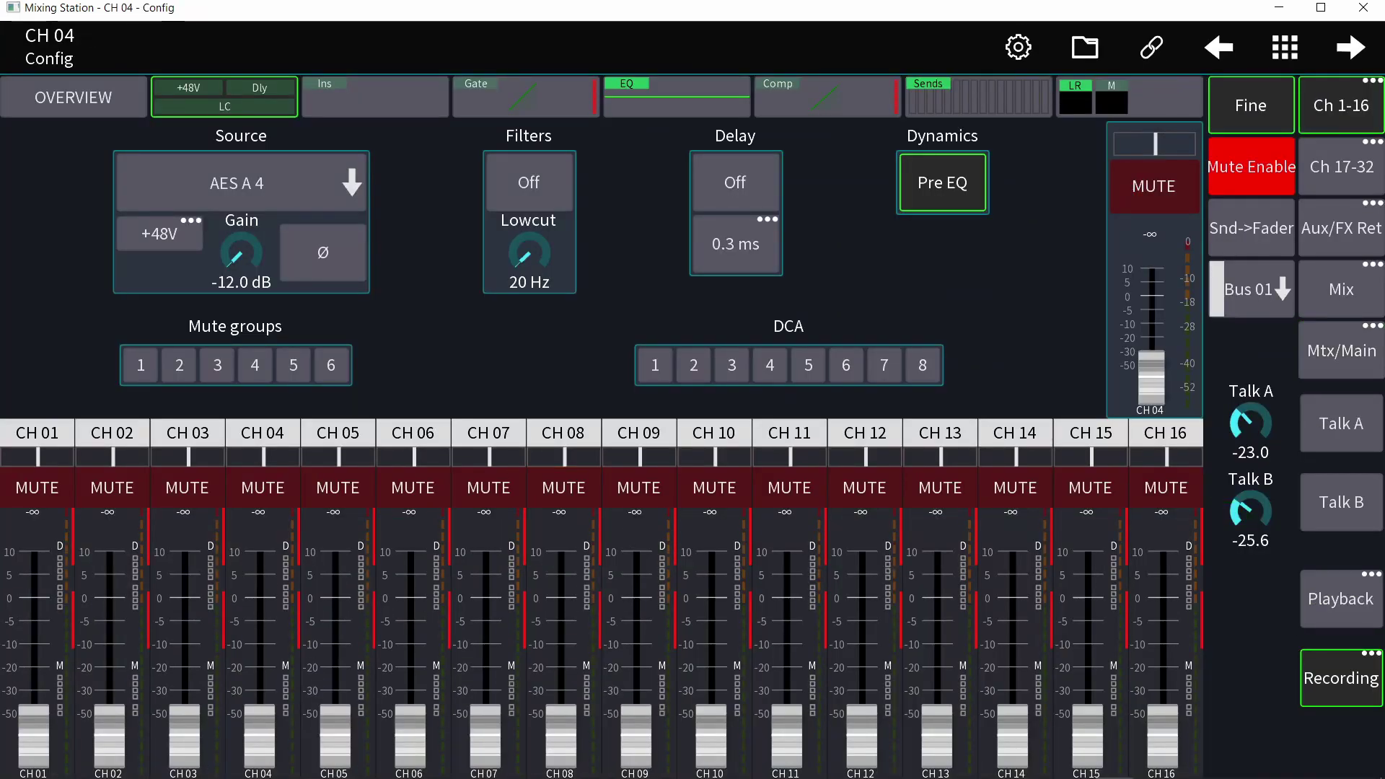
Check the input source in the channel configuration of CH 05 through CH 09 with recording routing active.
click(322, 436)
click(213, 103)
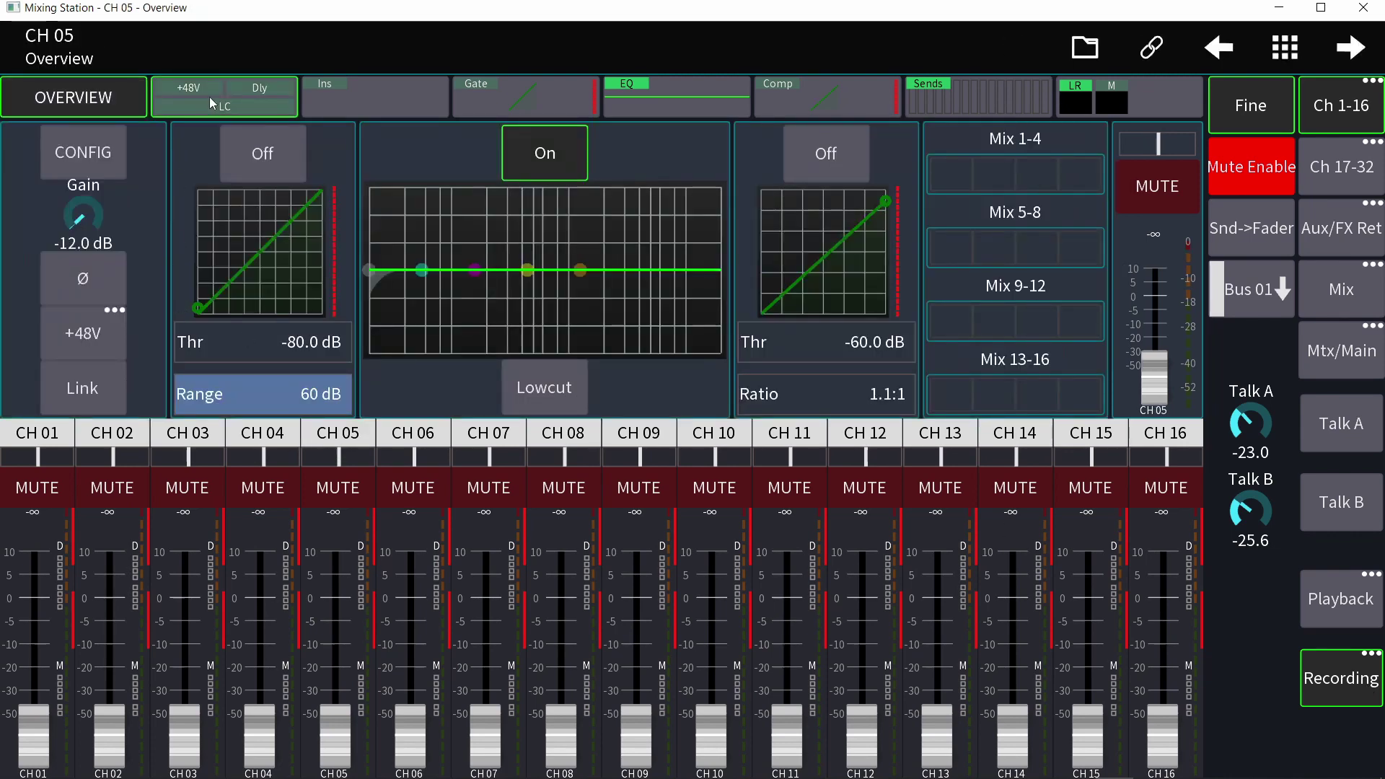
click(1362, 45)
click(1362, 45)
click(1362, 45)
click(1362, 46)
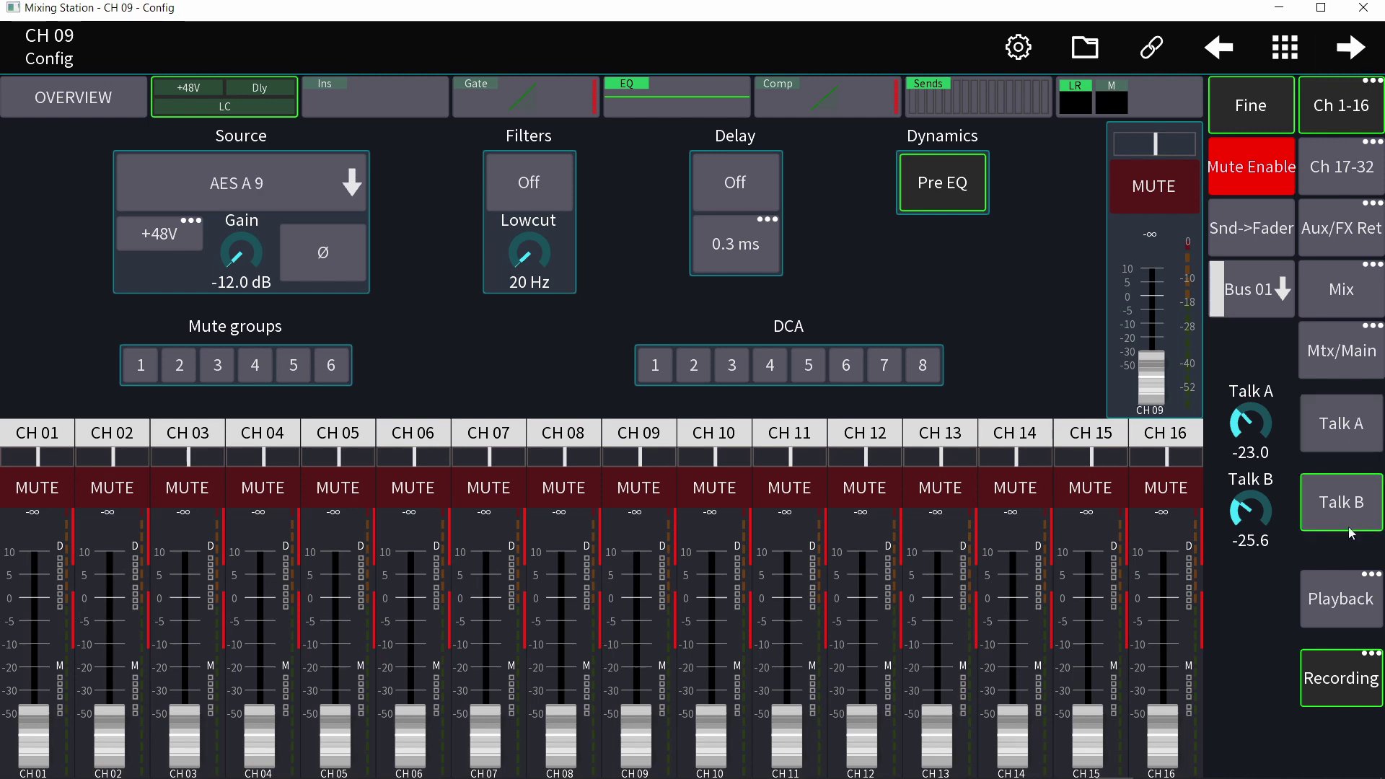
Switch the routing to playback, check the sources from CH 09 back to CH 03, and switch back to recording.
click(1349, 606)
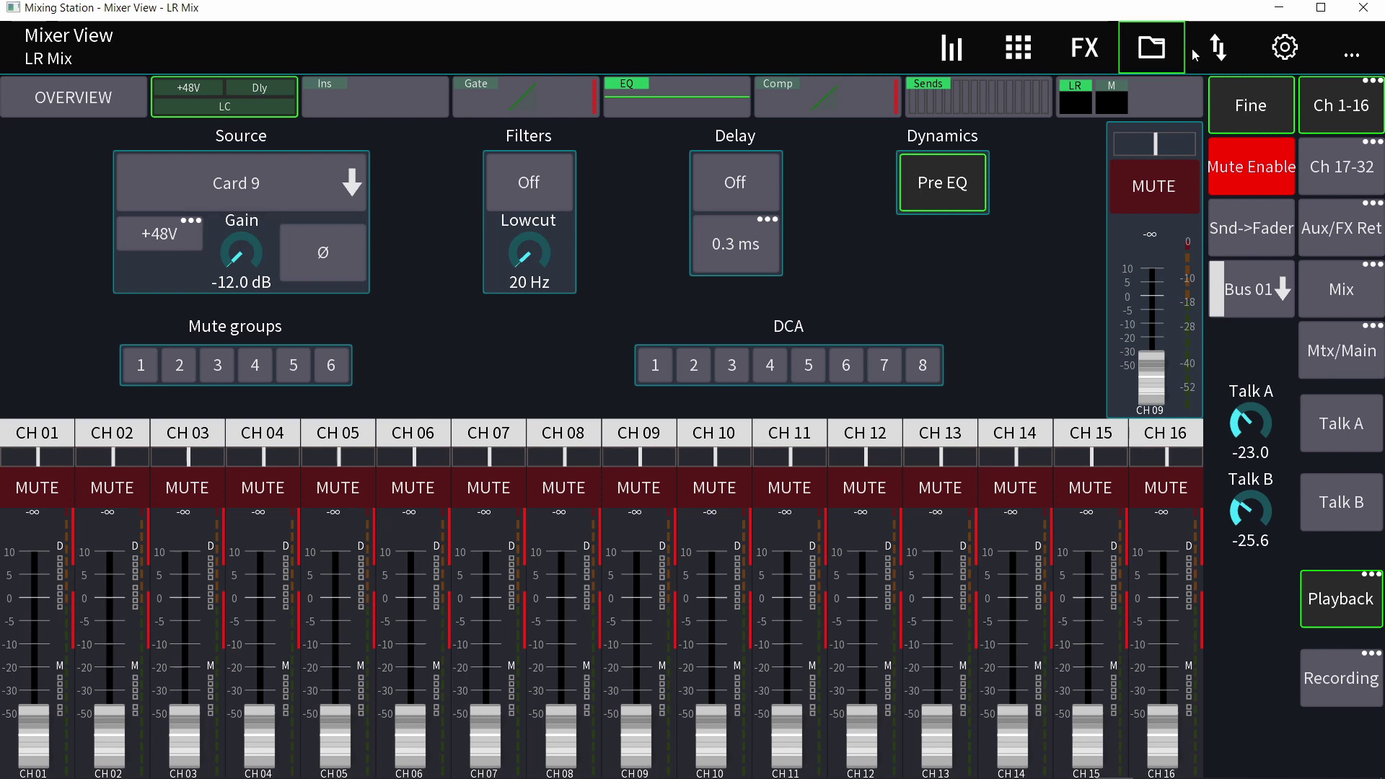
click(1212, 62)
click(1212, 61)
click(1212, 61)
click(1212, 61)
click(1213, 61)
click(1212, 61)
click(1210, 65)
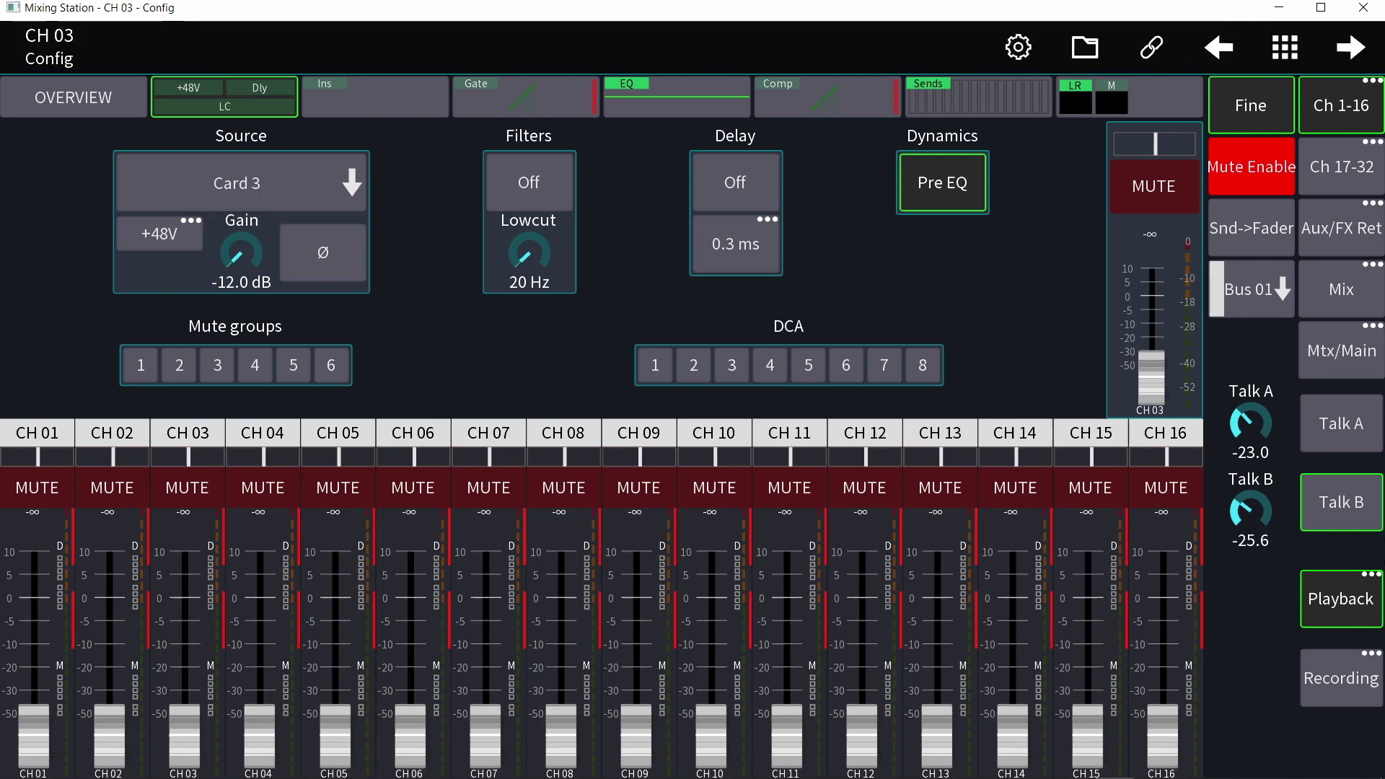
click(1353, 684)
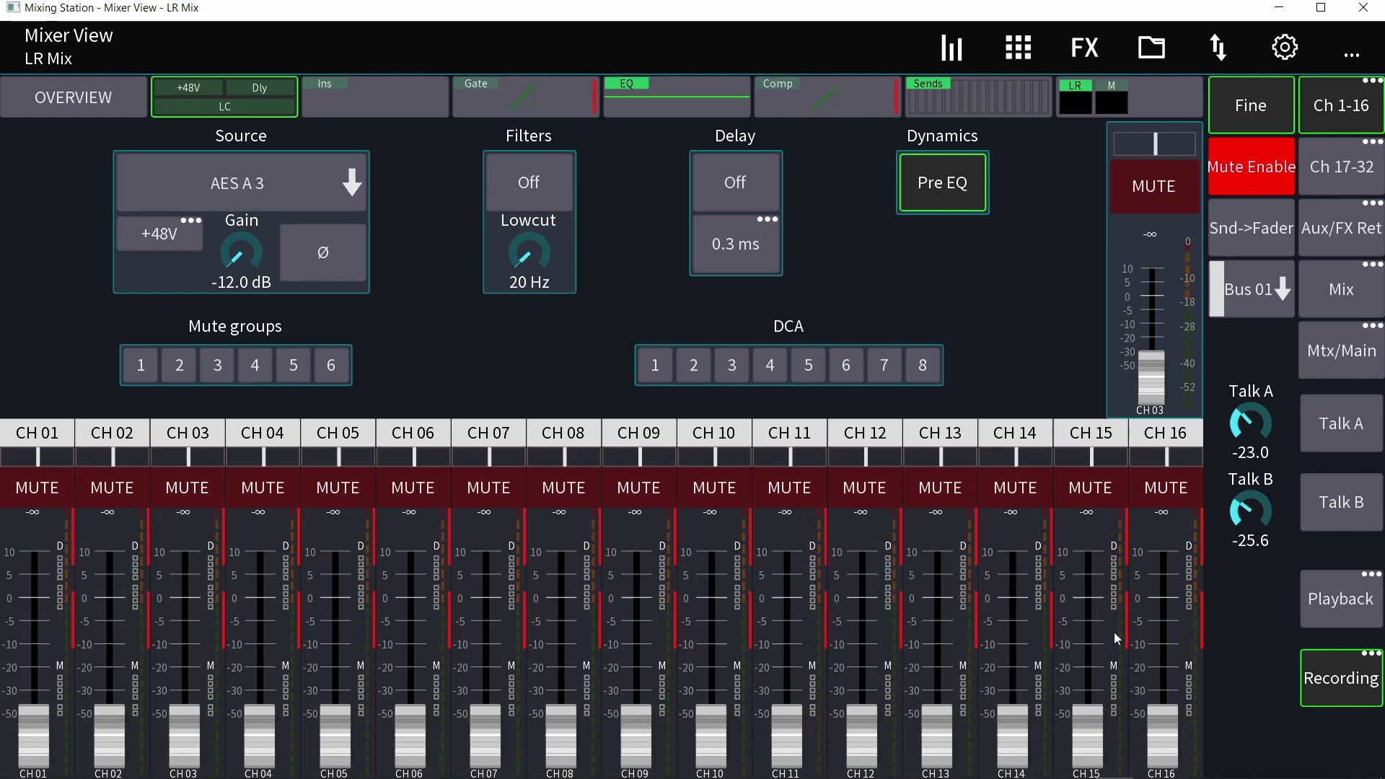
Add a mute group button to layout-5 and place it below the Talk B knob, beside the Playback button.
click(1315, 625)
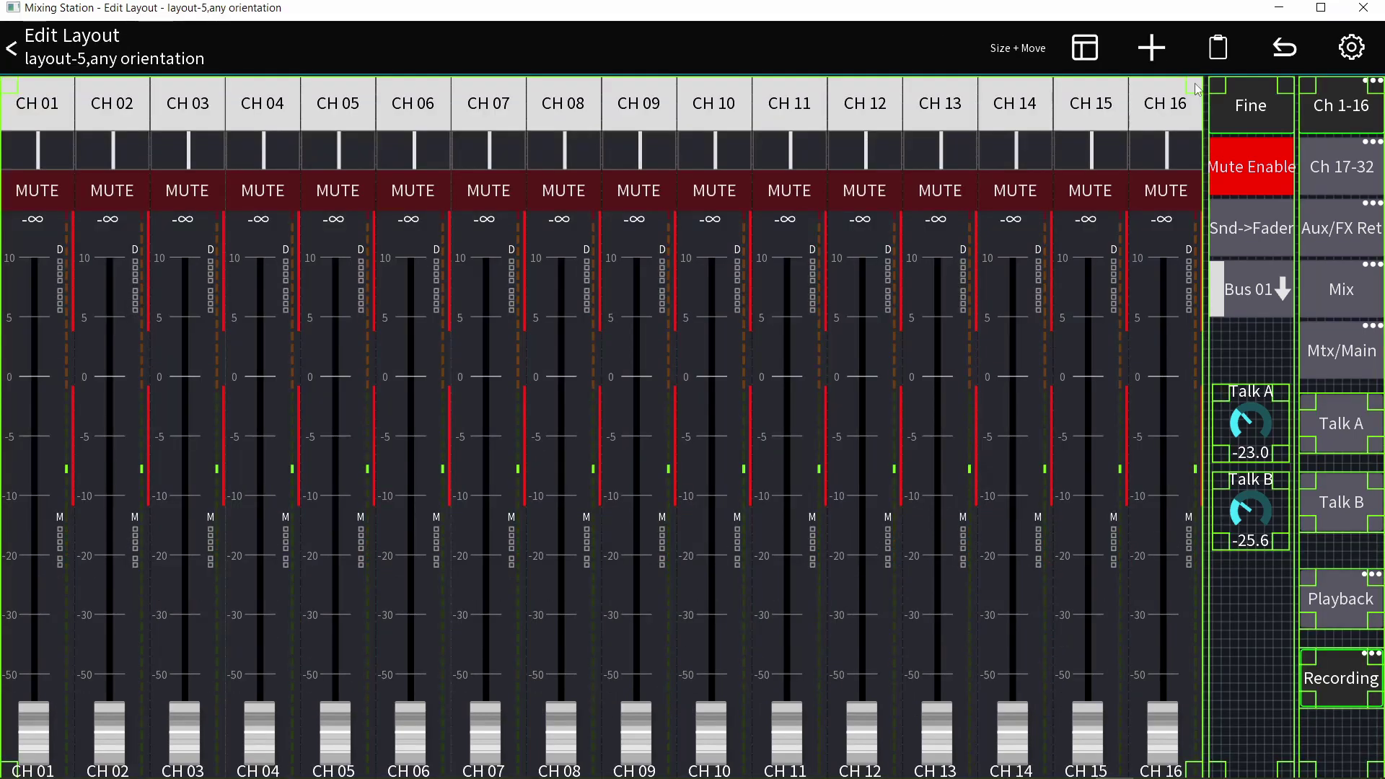
click(1152, 48)
click(854, 309)
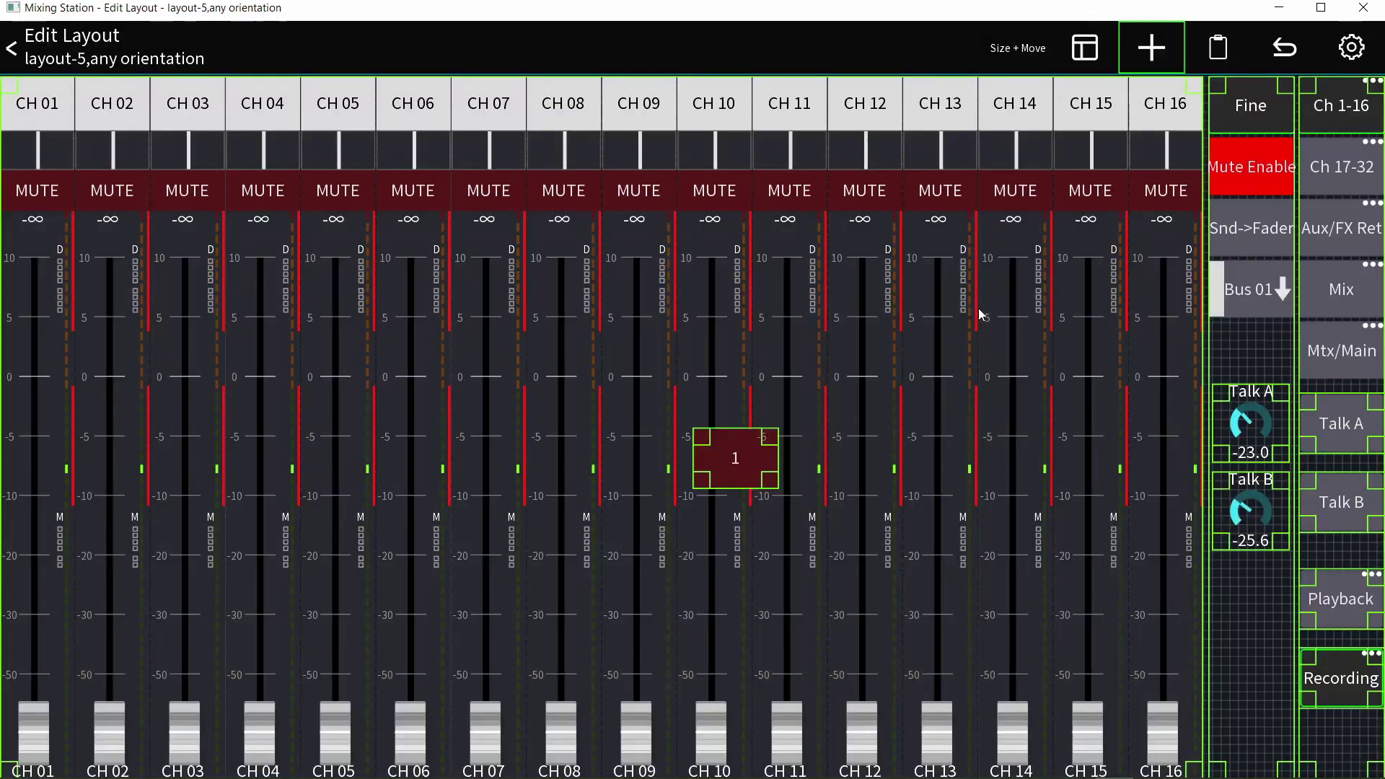
drag(730, 477, 1244, 621)
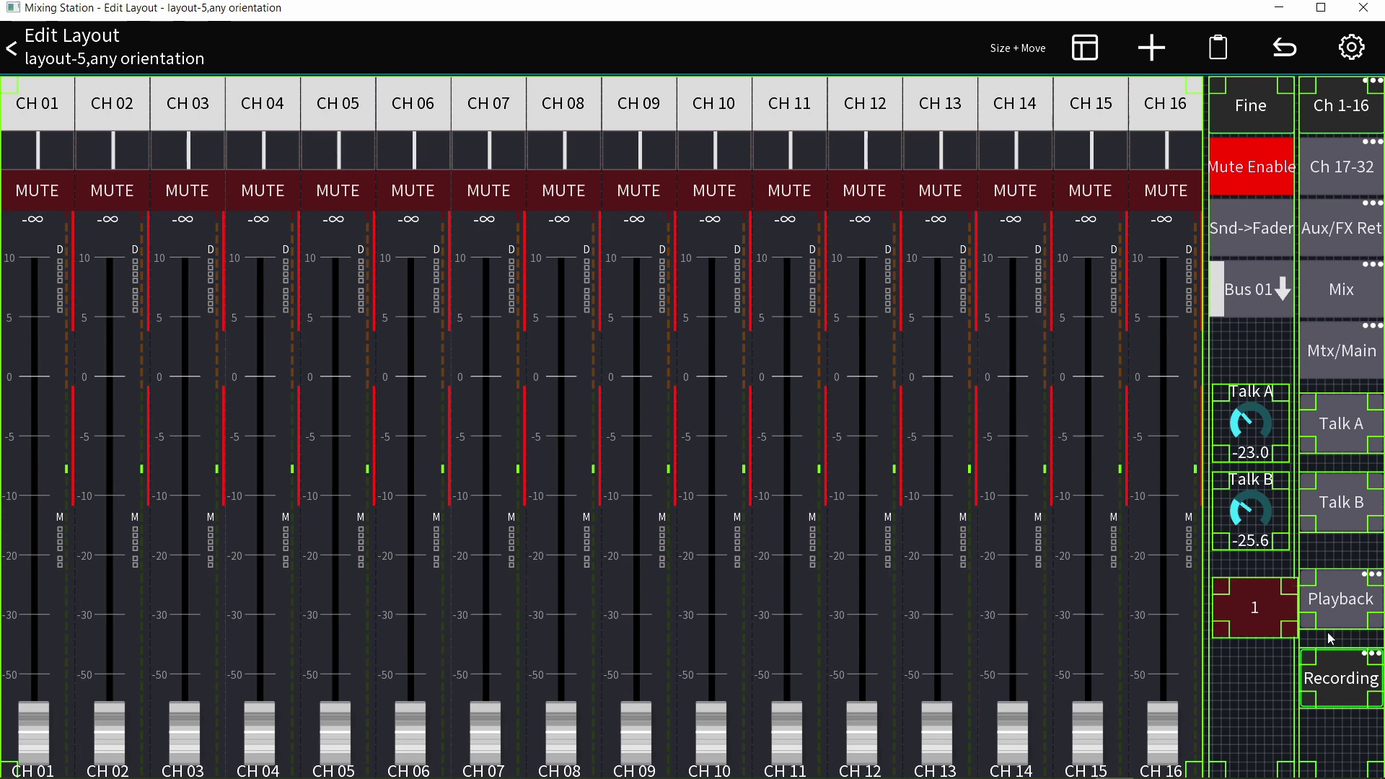
Set the new button's click action to mute group 4 and return to the mixer view.
click(1251, 609)
click(750, 357)
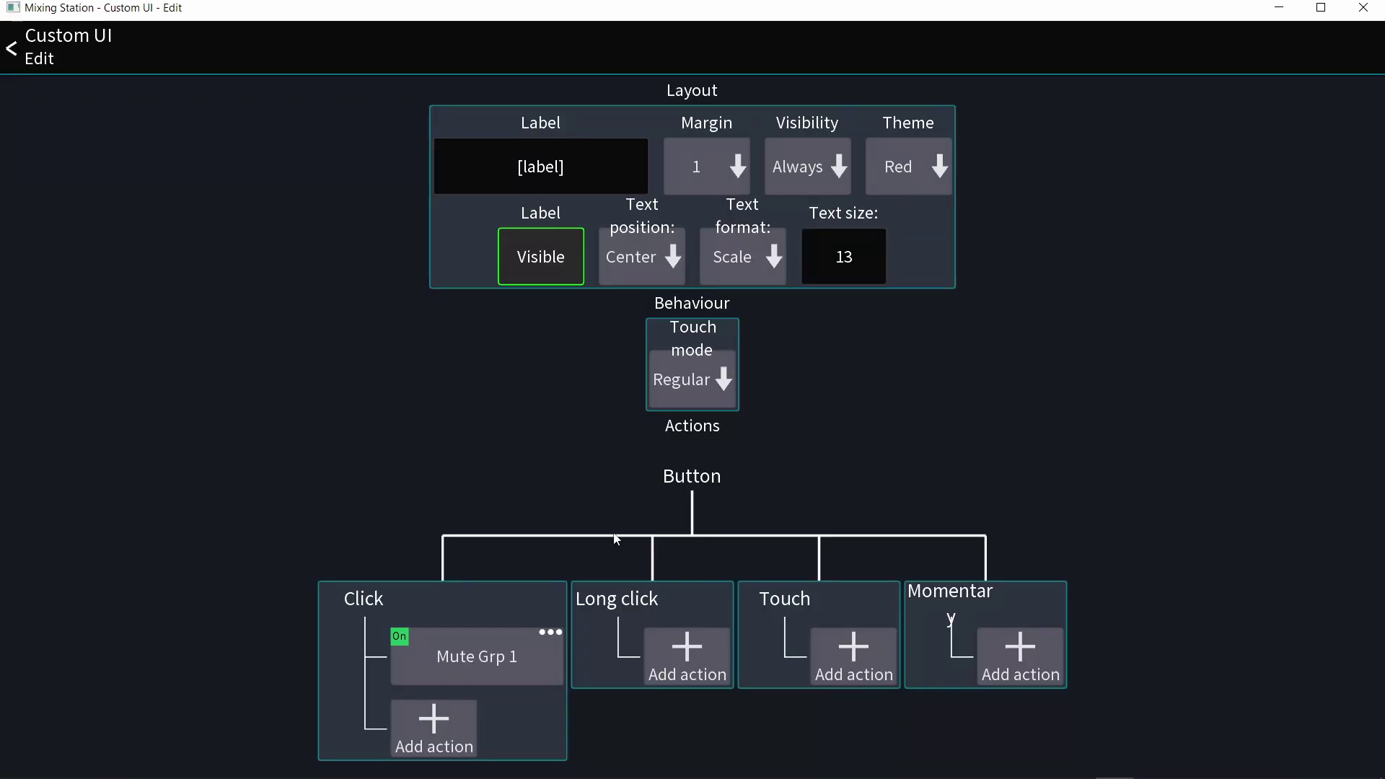
click(482, 658)
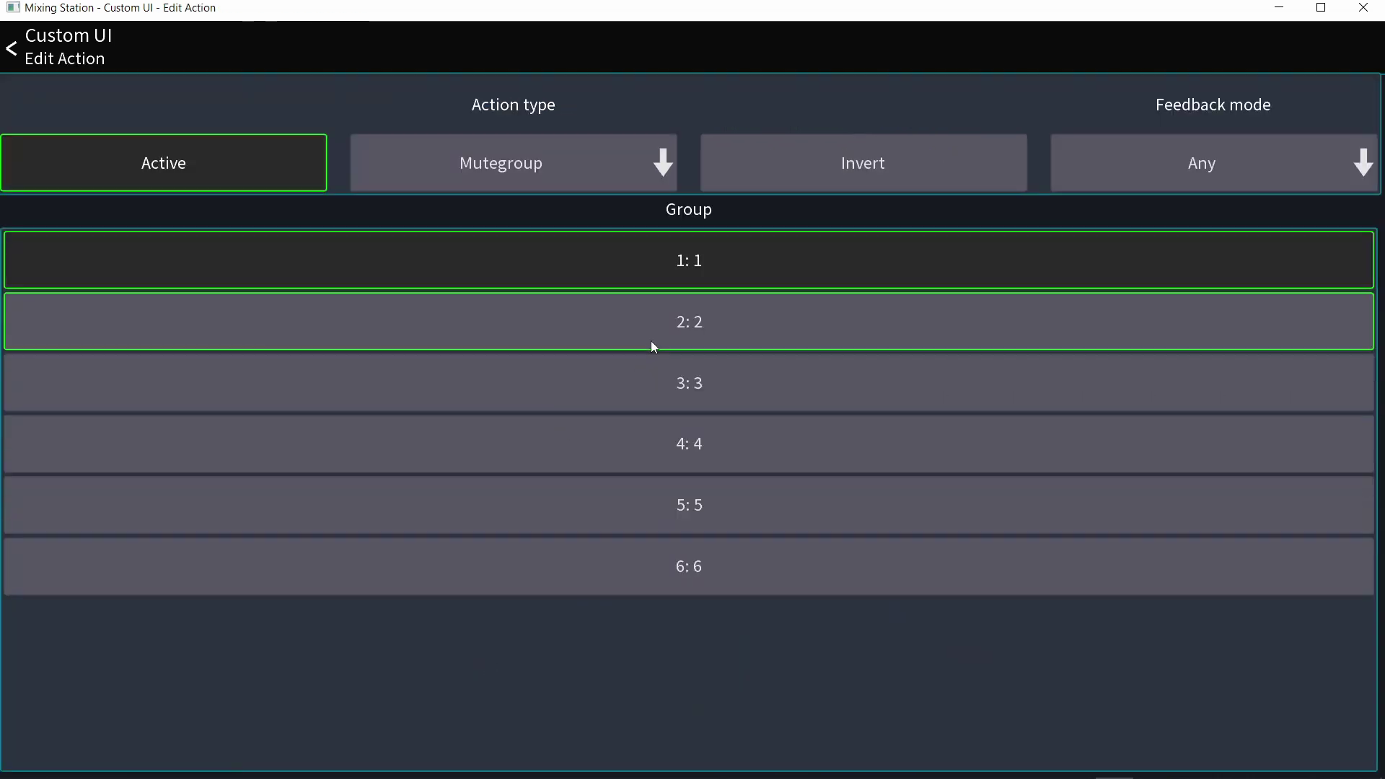
click(571, 444)
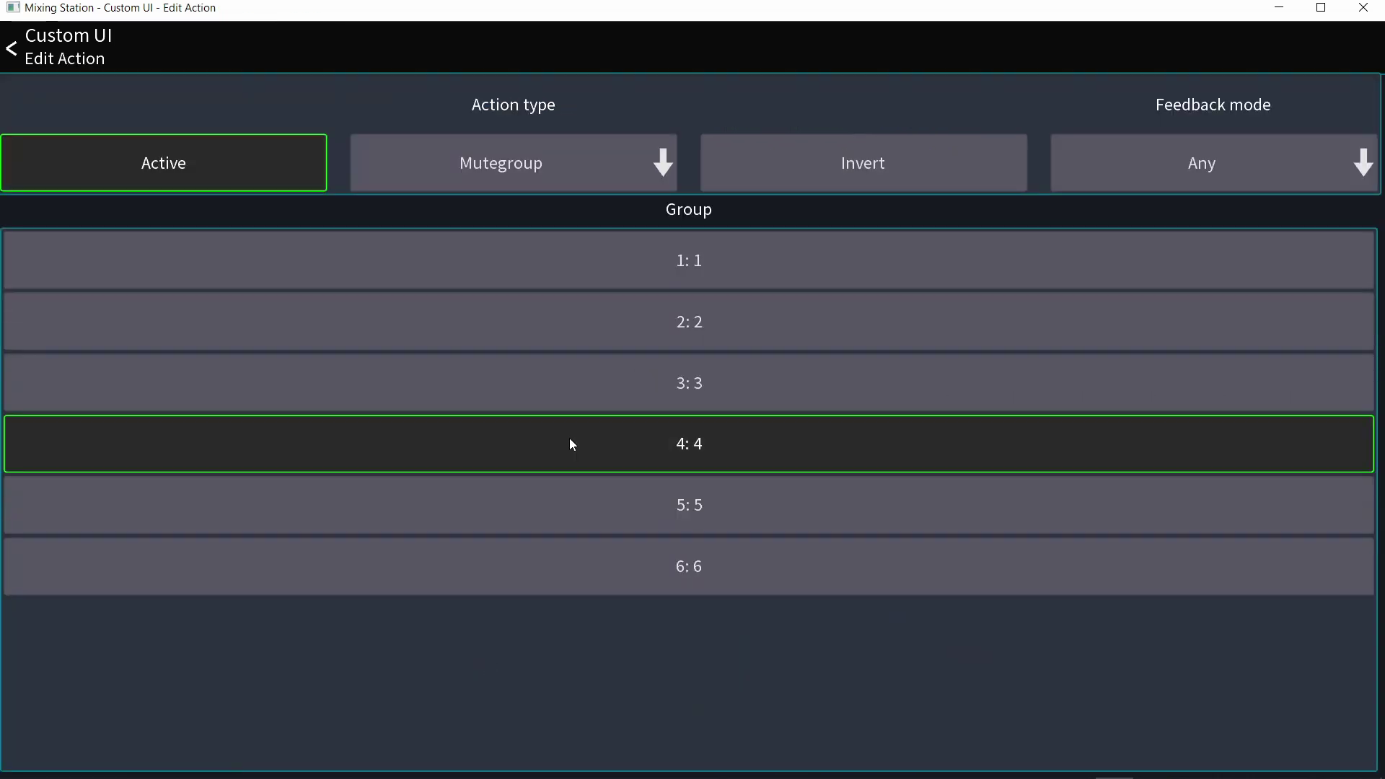
click(14, 59)
click(16, 64)
click(16, 63)
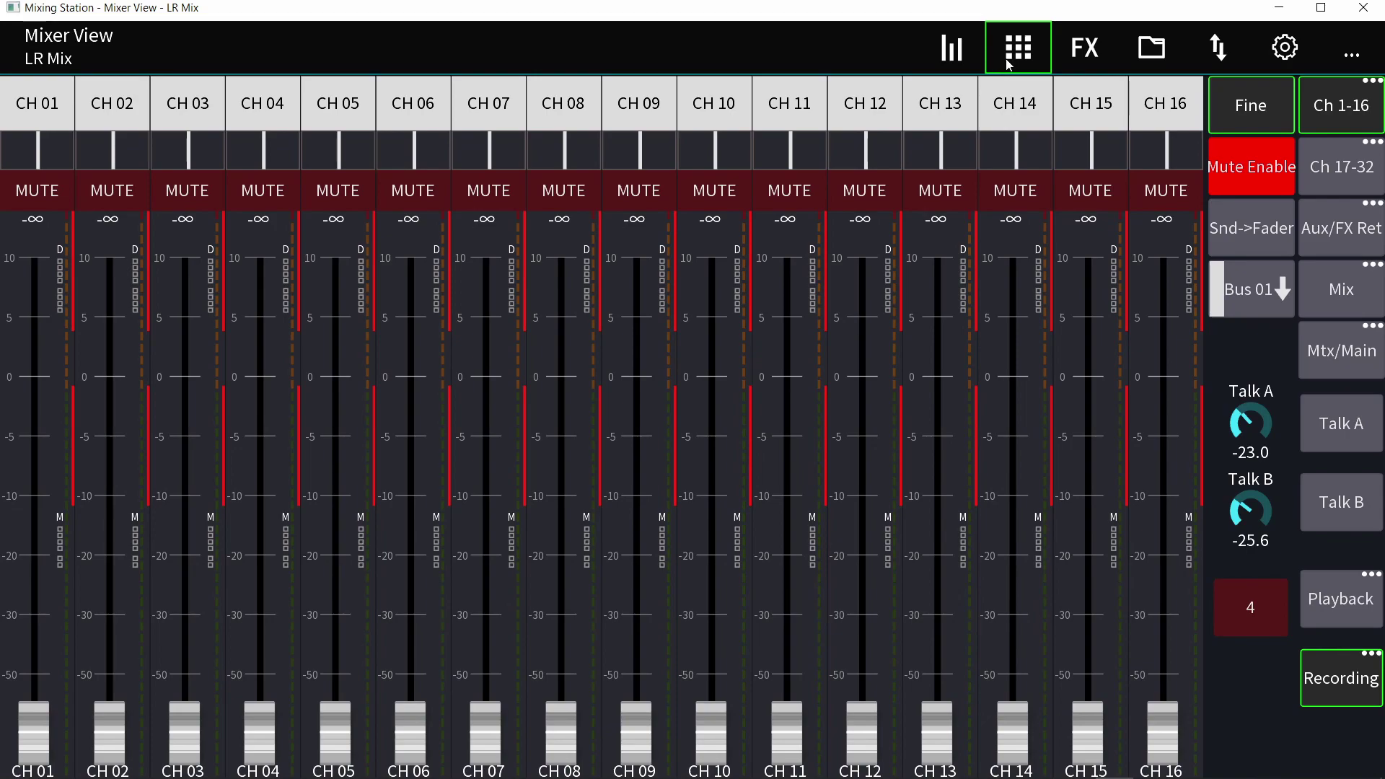
Examine the mute groups in the Assignments dialog and test the new mute group 4 button in the mixer view.
click(1019, 57)
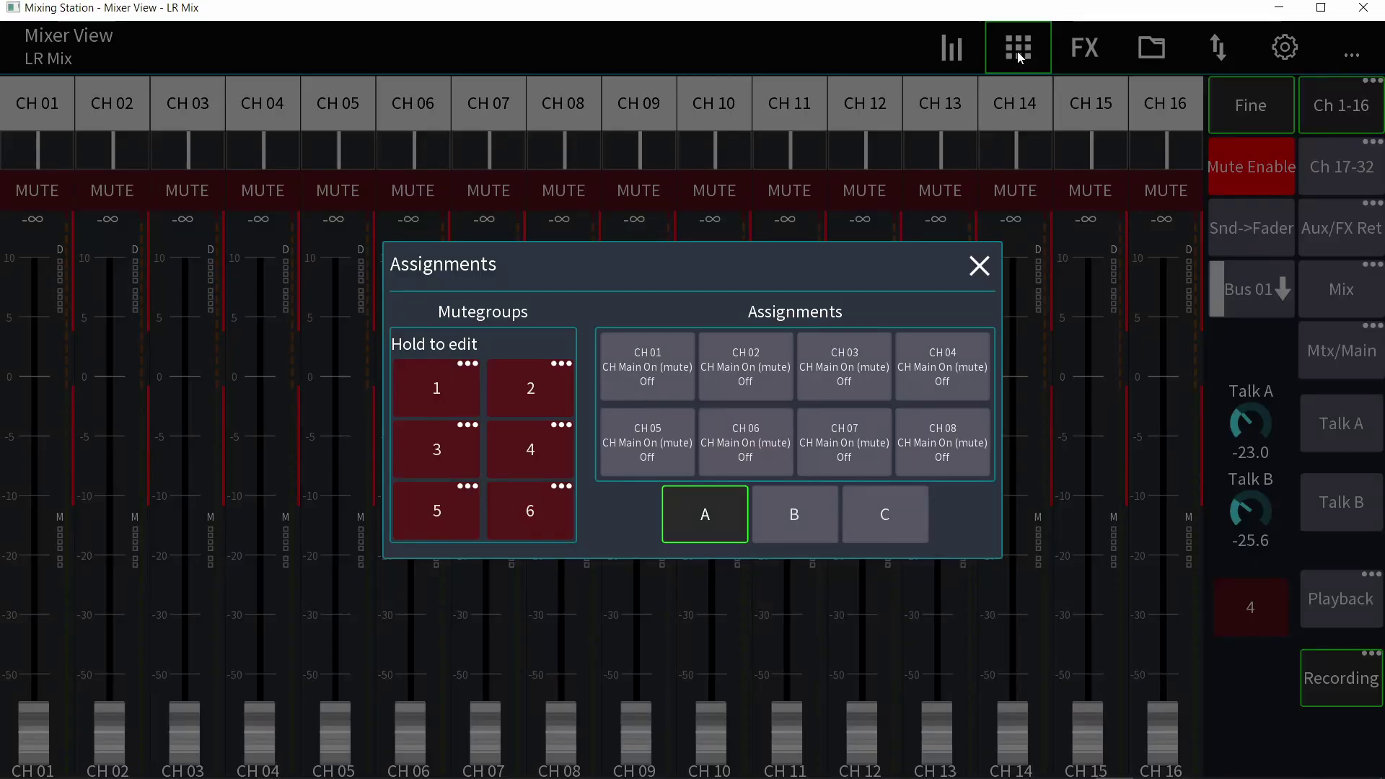
click(453, 433)
click(453, 432)
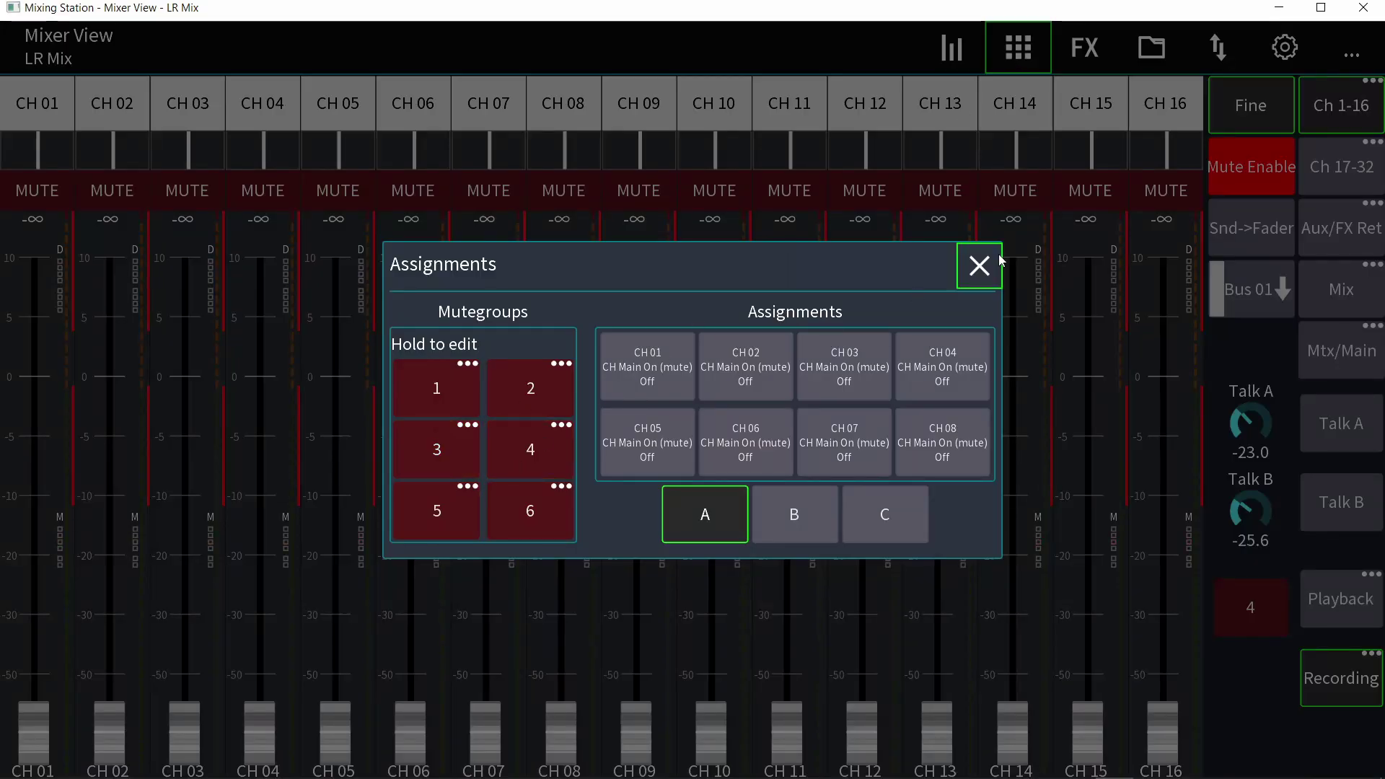
click(979, 266)
click(1251, 608)
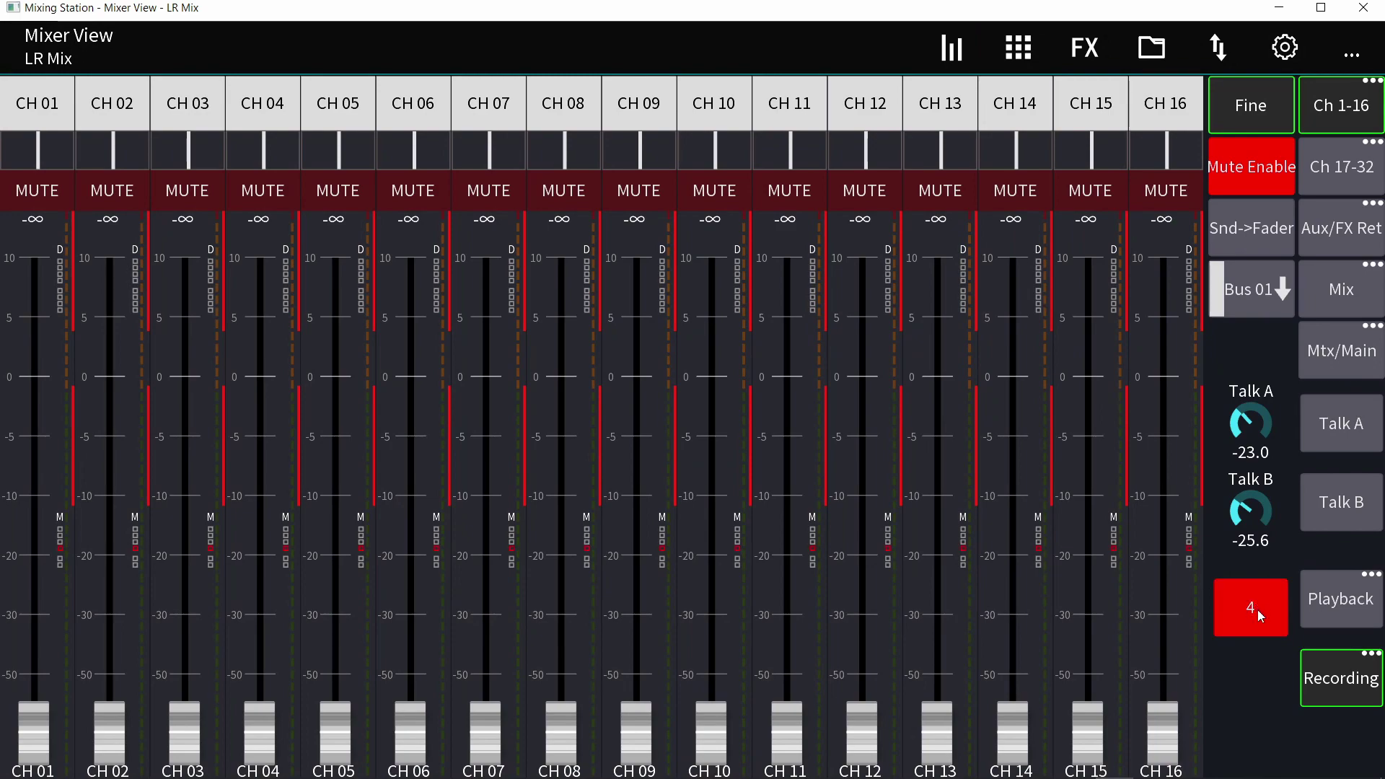
click(1259, 613)
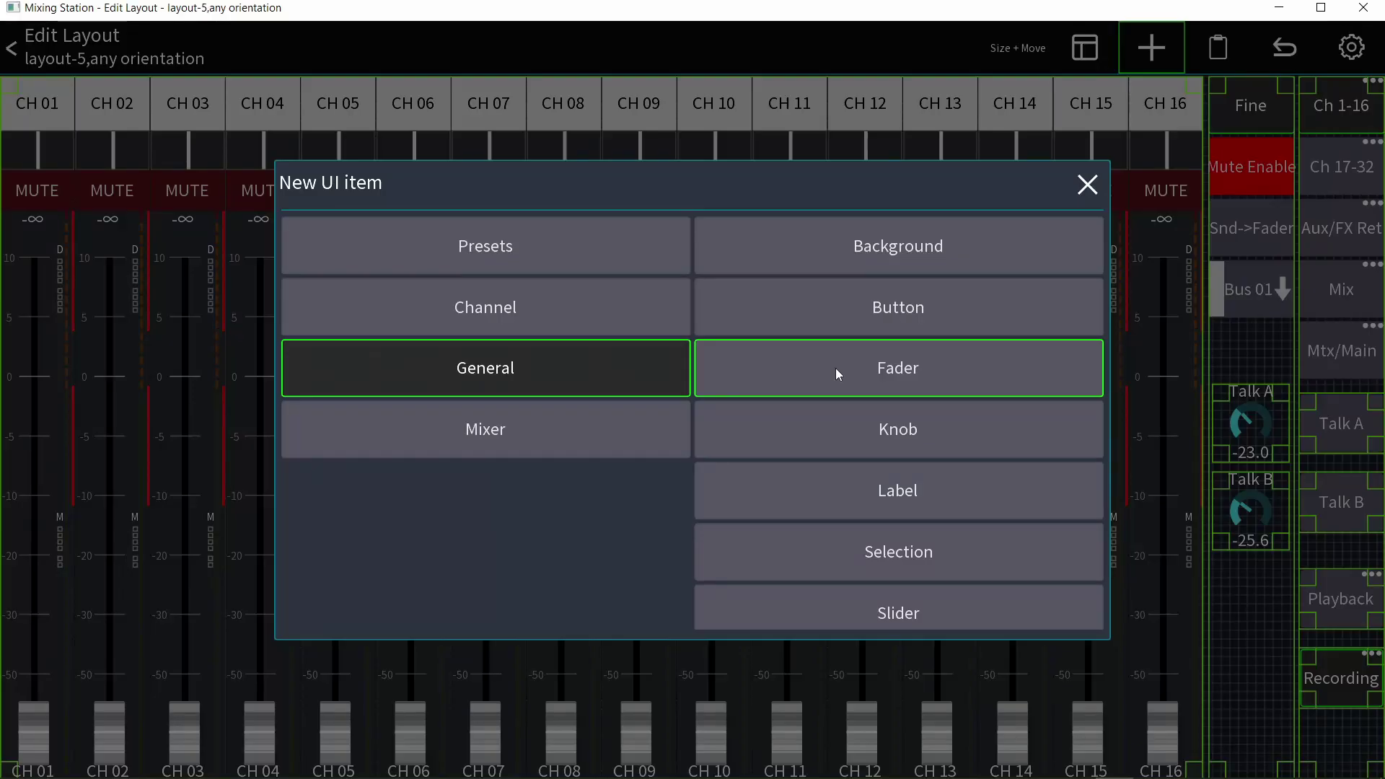
Add a fader to layout-5 and shrink it to fit below the Talk B knob, beside the Playback and Recording buttons.
click(835, 368)
drag(730, 487, 1232, 472)
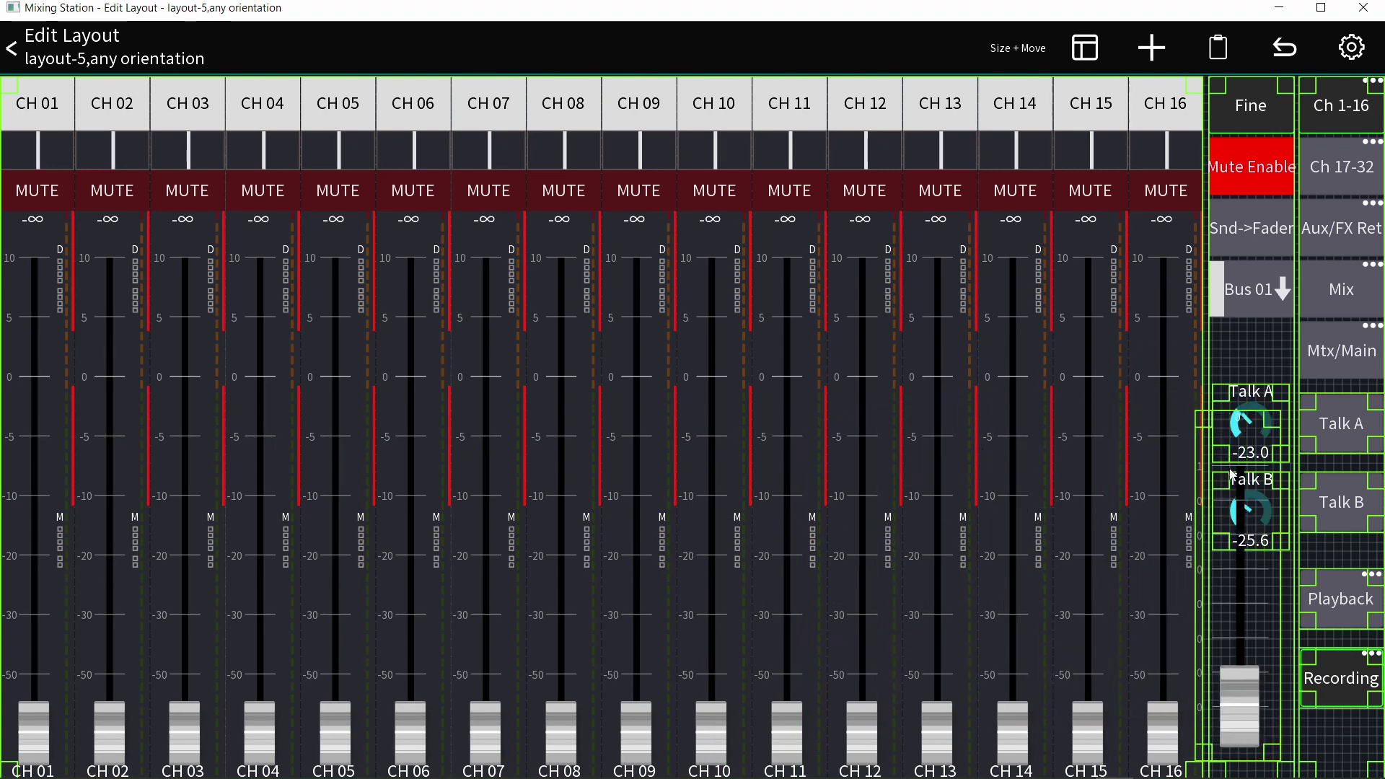
drag(1268, 422, 1252, 595)
Assign the fader to the current channel's Config Icon value and return to the mixer view.
click(1253, 595)
click(769, 353)
click(725, 580)
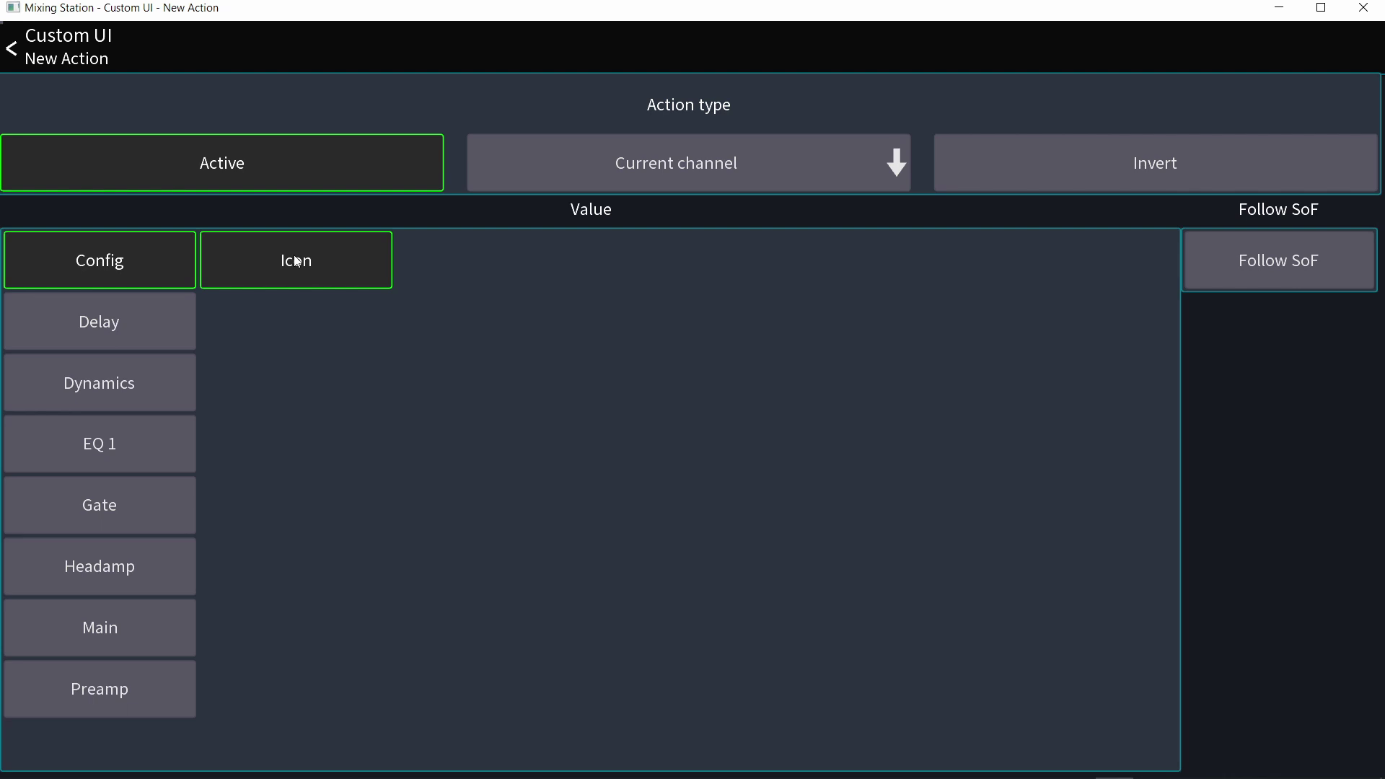
click(71, 42)
click(71, 41)
Use the new fader to change the icon of CH 03 and set the icon of CH 04 to 41.
click(192, 103)
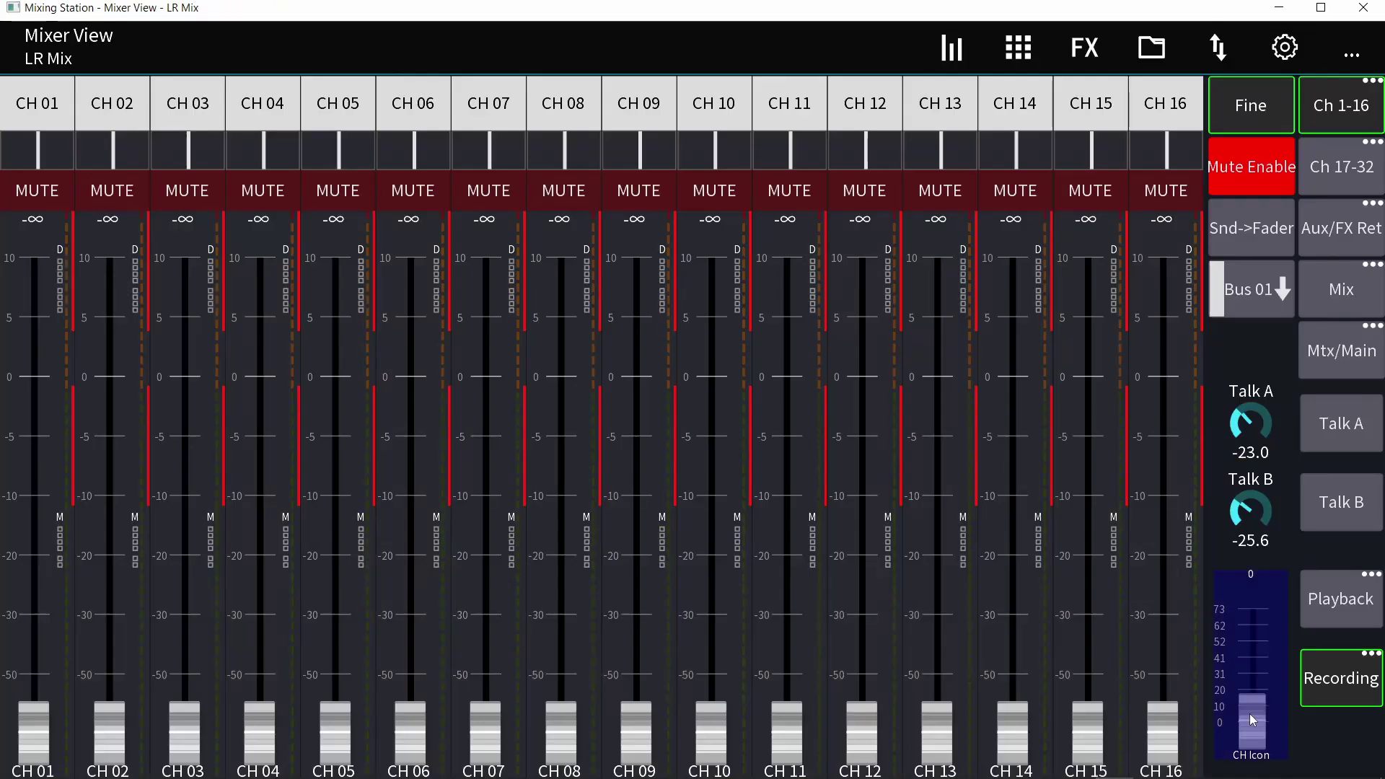
drag(1250, 717, 1249, 682)
click(261, 105)
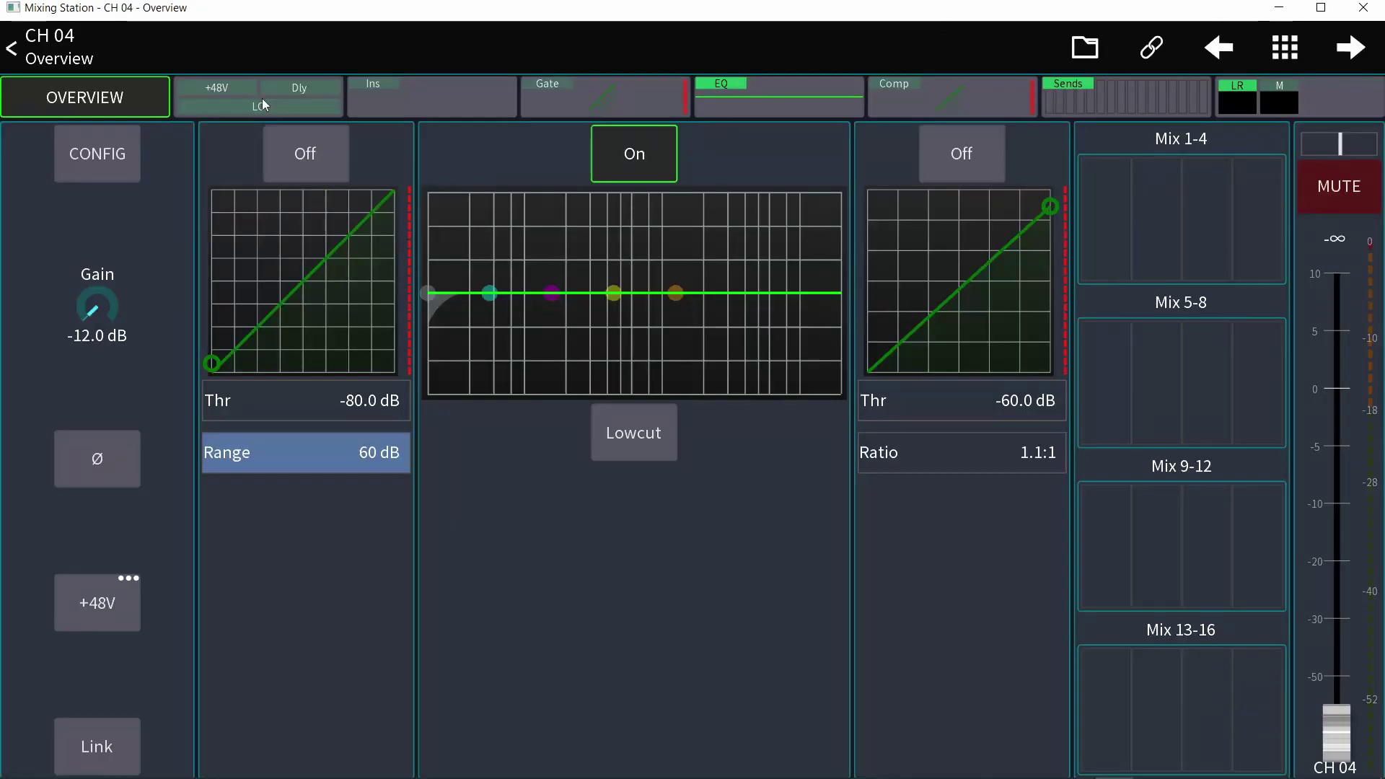
click(70, 35)
drag(1262, 704, 1264, 635)
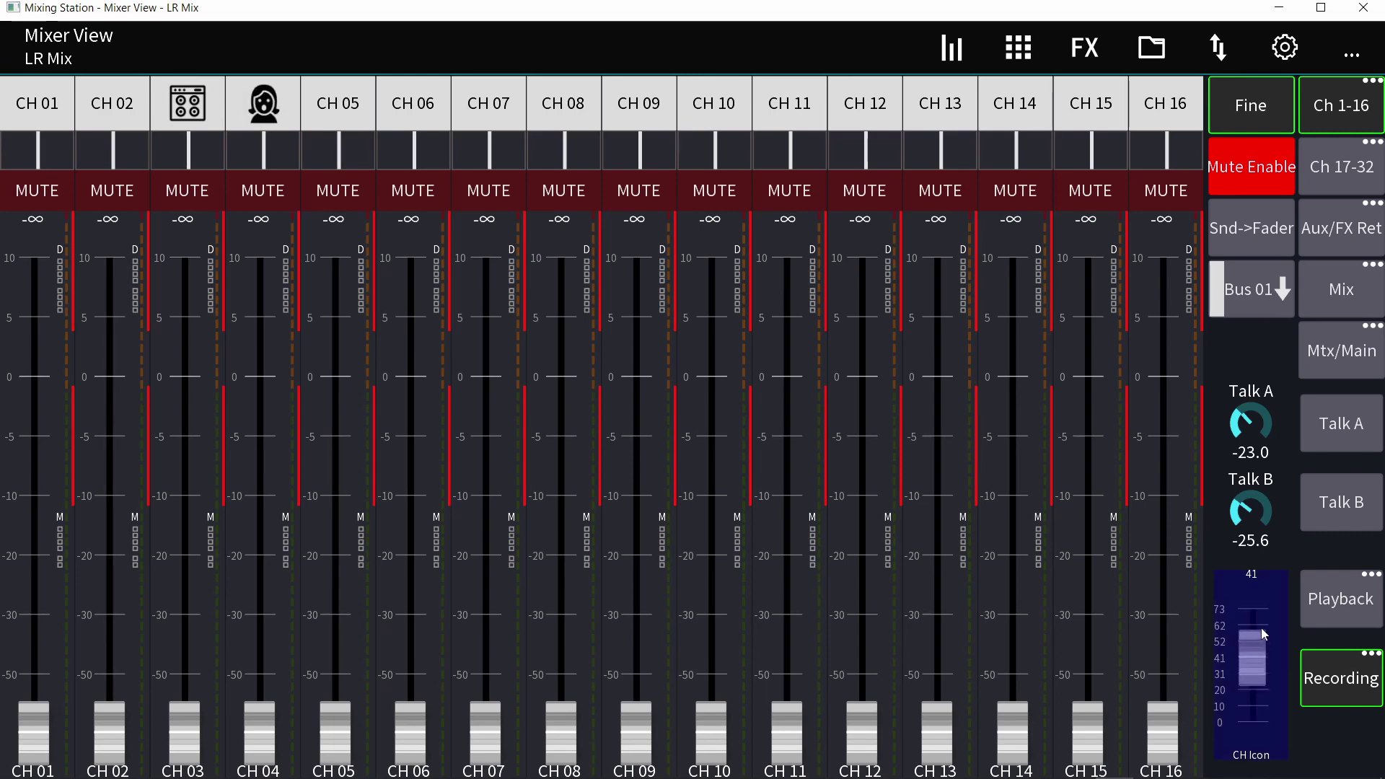
Open layout-5 for editing and shrink the channel strips downward to free the area above them.
click(1285, 47)
click(553, 103)
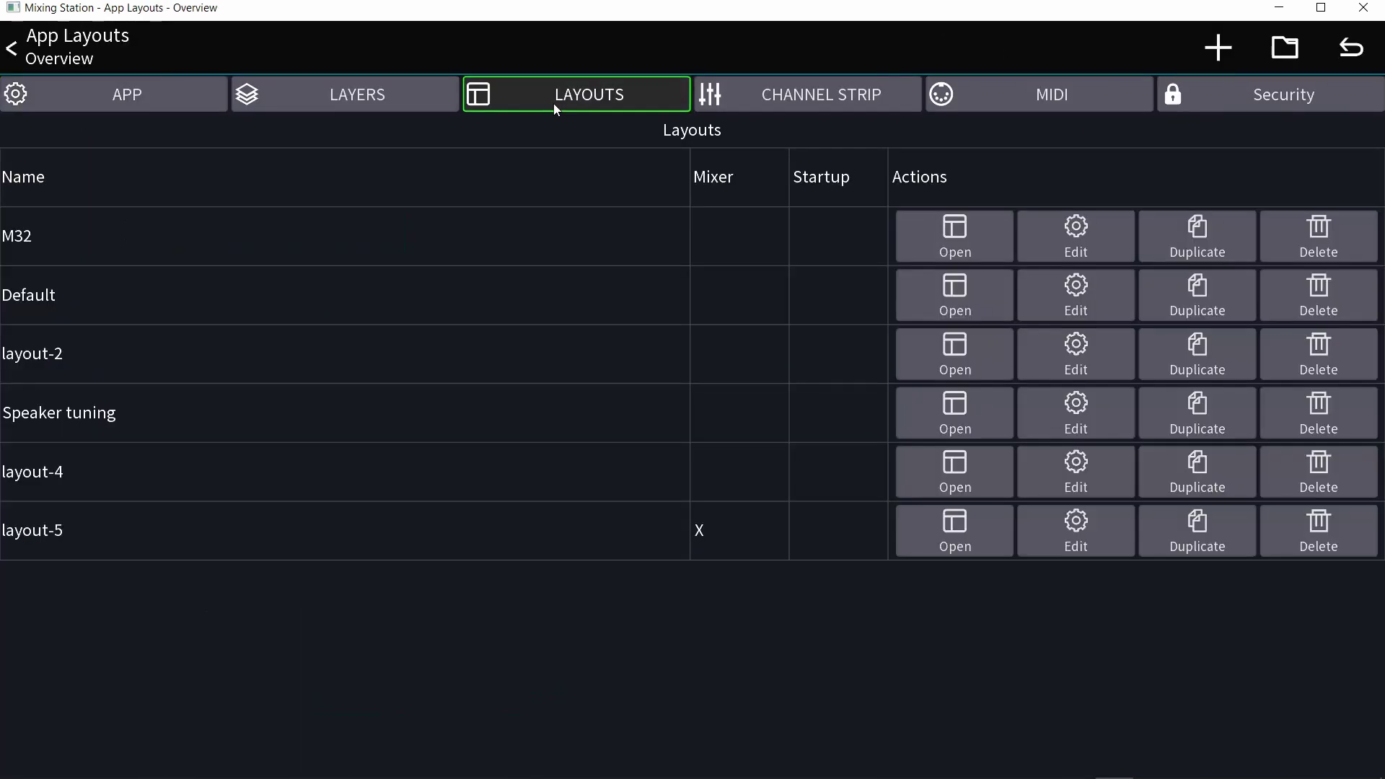
click(1066, 534)
drag(1008, 121, 989, 397)
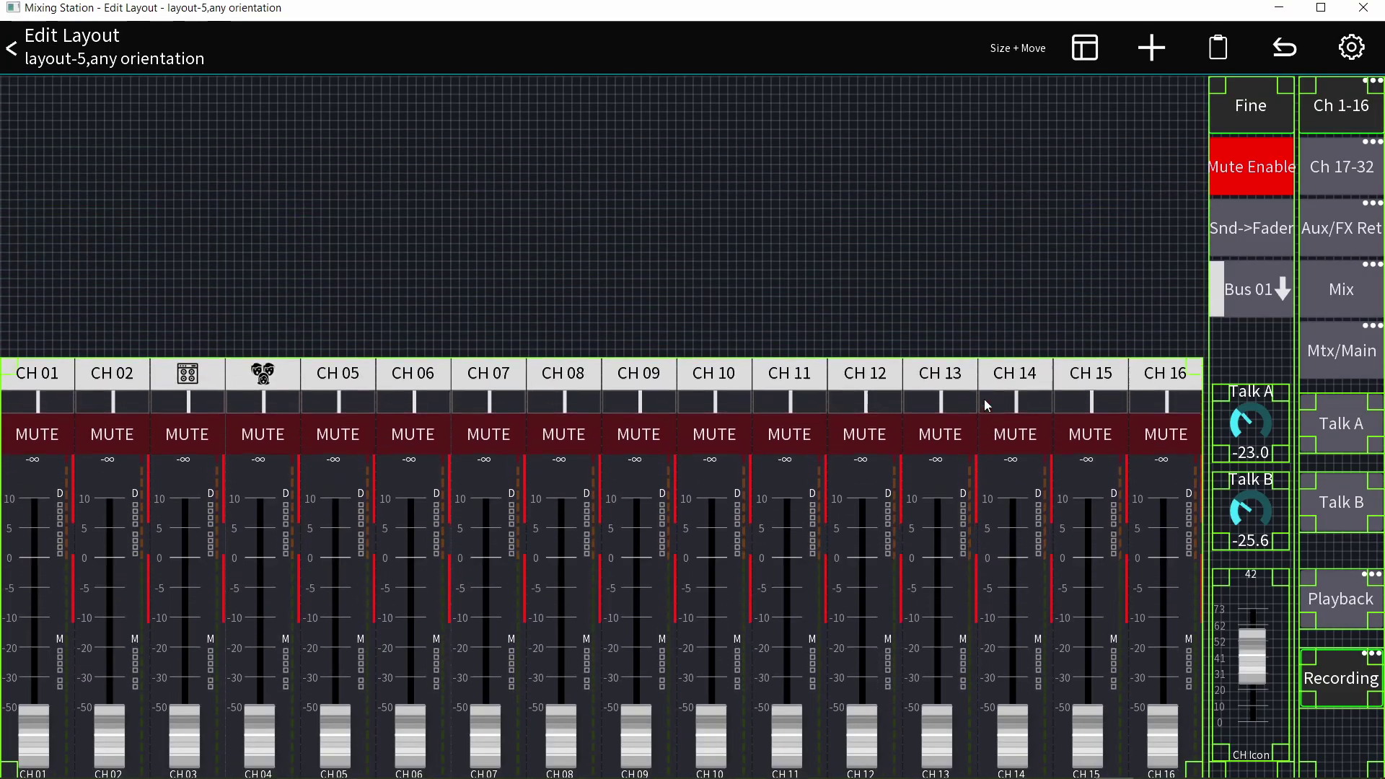
Add a Channel view item and fit it above the channel strips, spanning CH 01 to CH 14.
click(1143, 60)
click(637, 325)
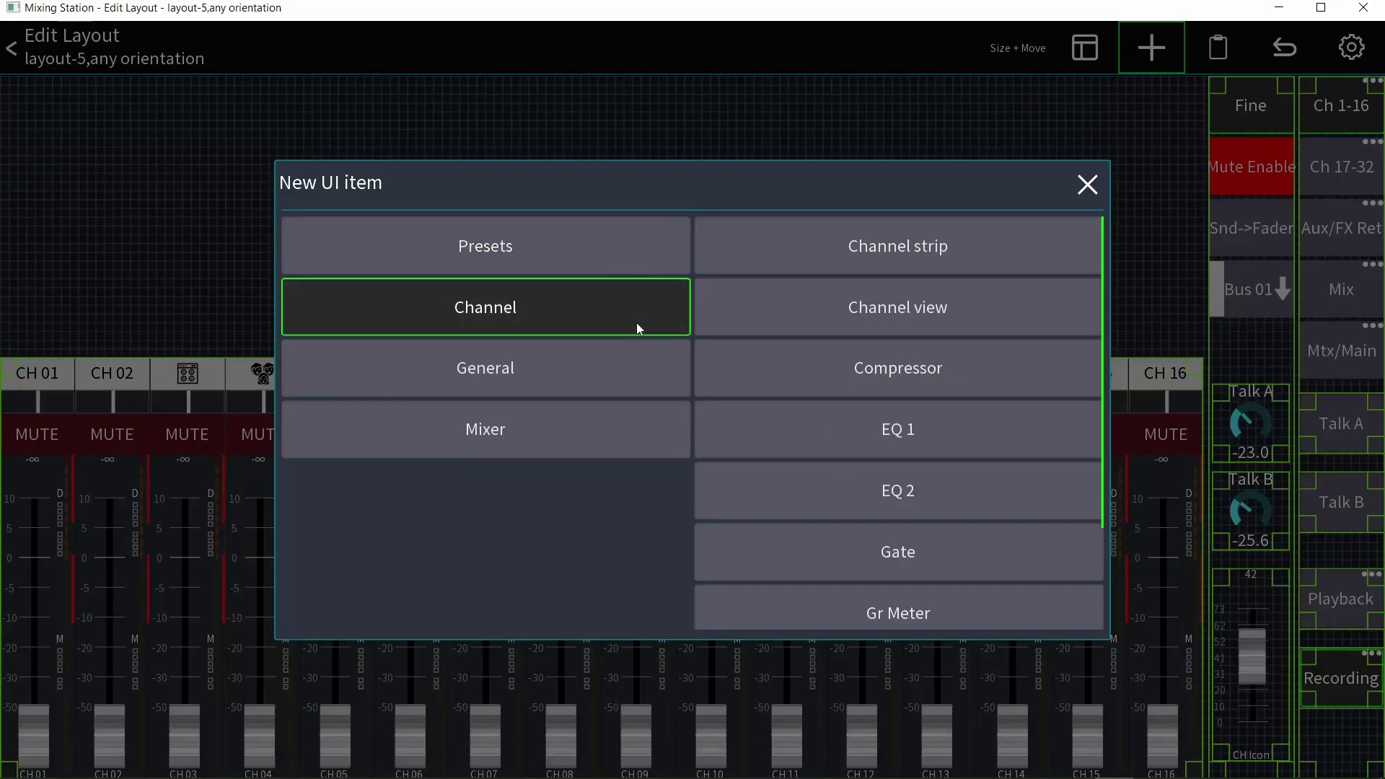
click(790, 308)
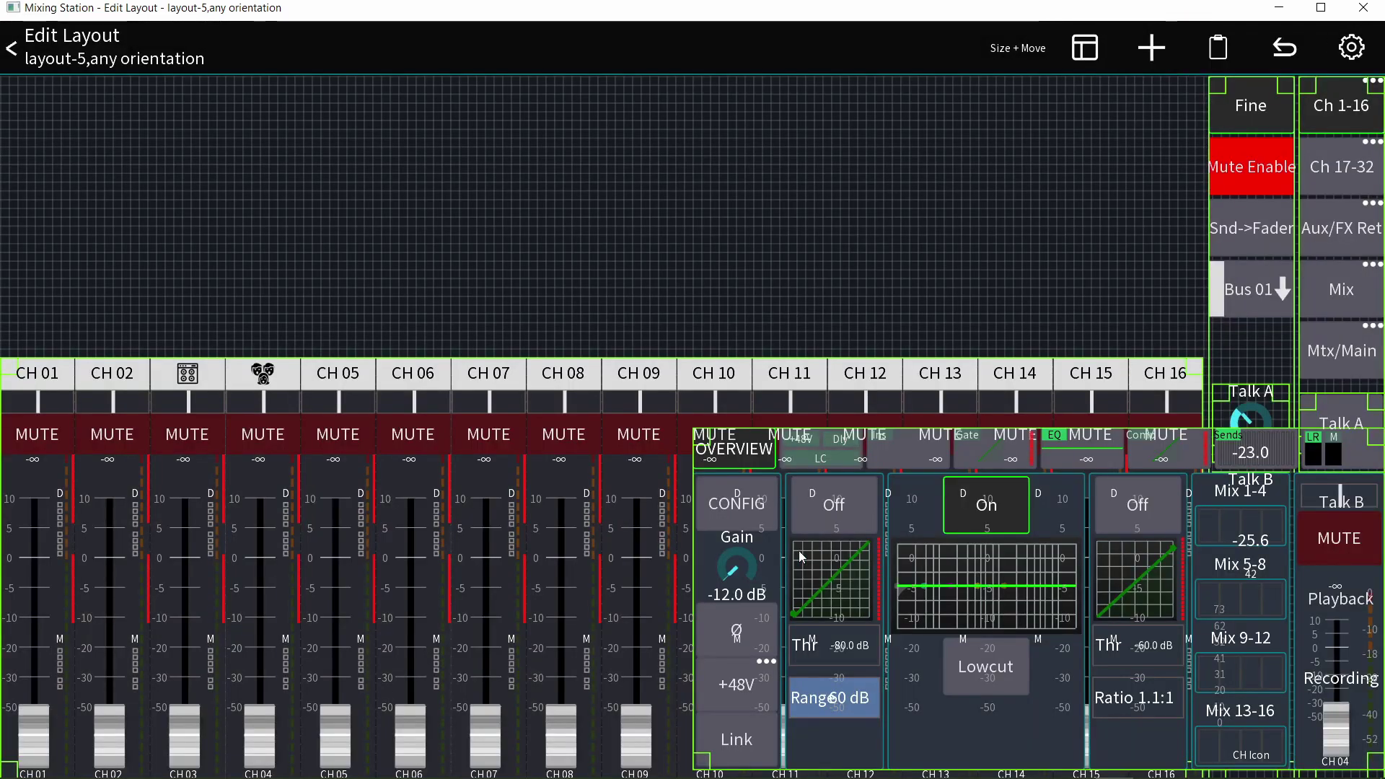
drag(798, 551, 2, 152)
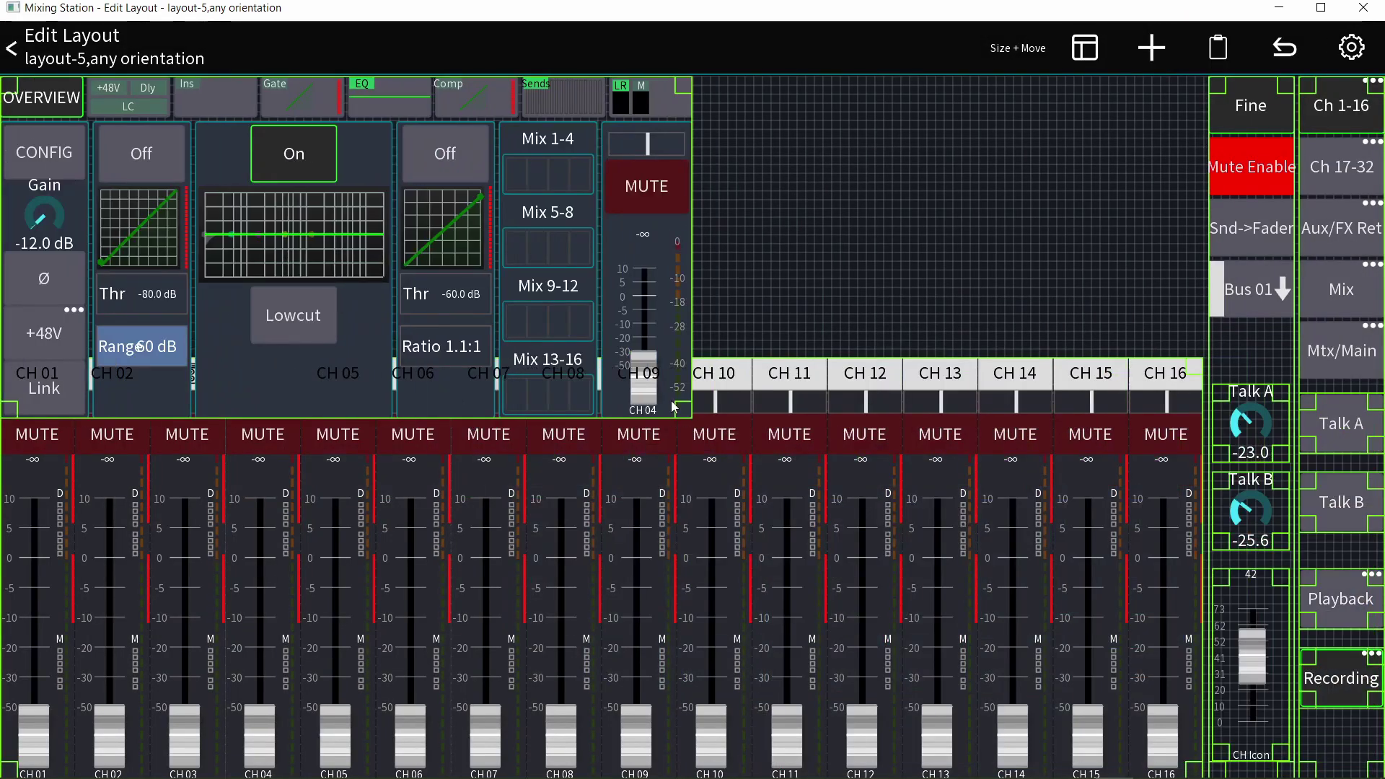
drag(687, 415, 1055, 356)
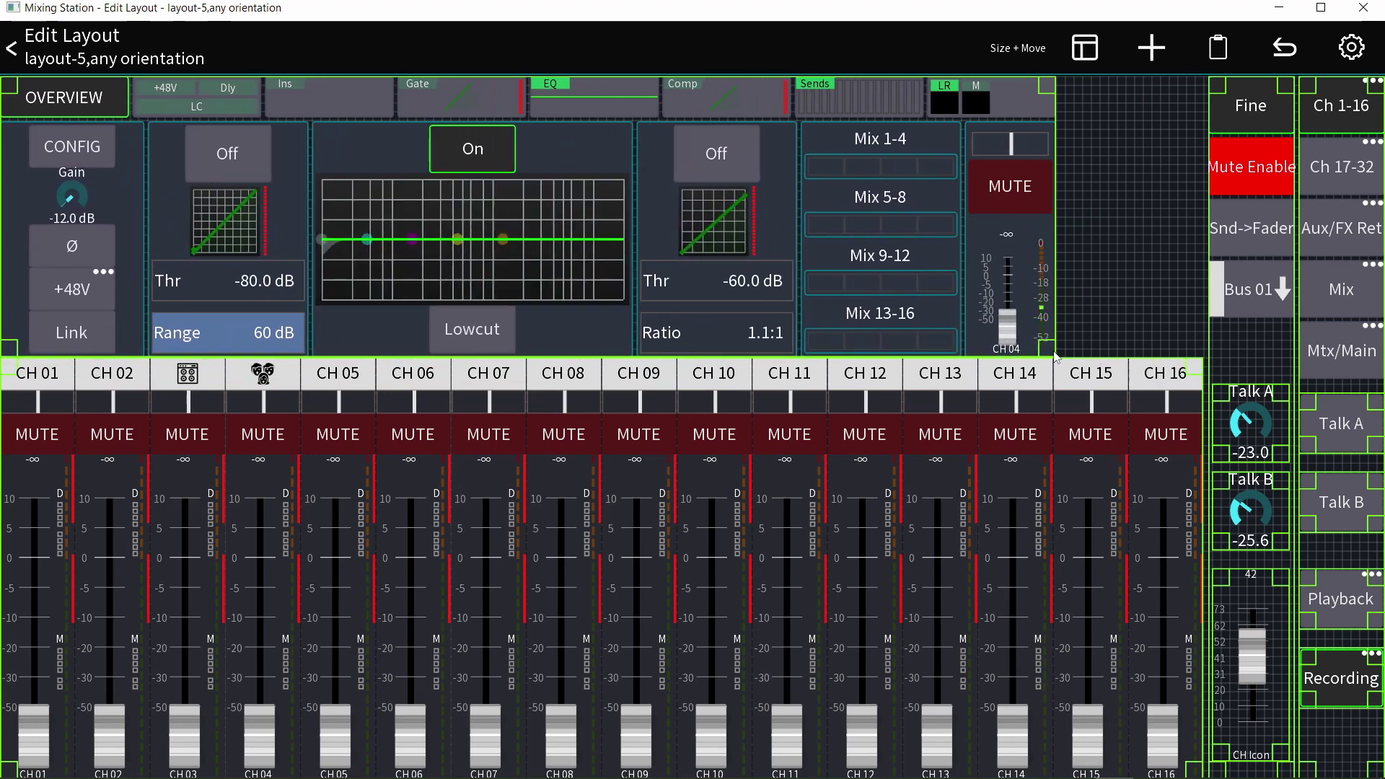
Move the icon fader beside the channel view and reassign it to the current channel's Dynamics Ratio.
drag(1268, 635, 1173, 226)
drag(1137, 170, 1138, 91)
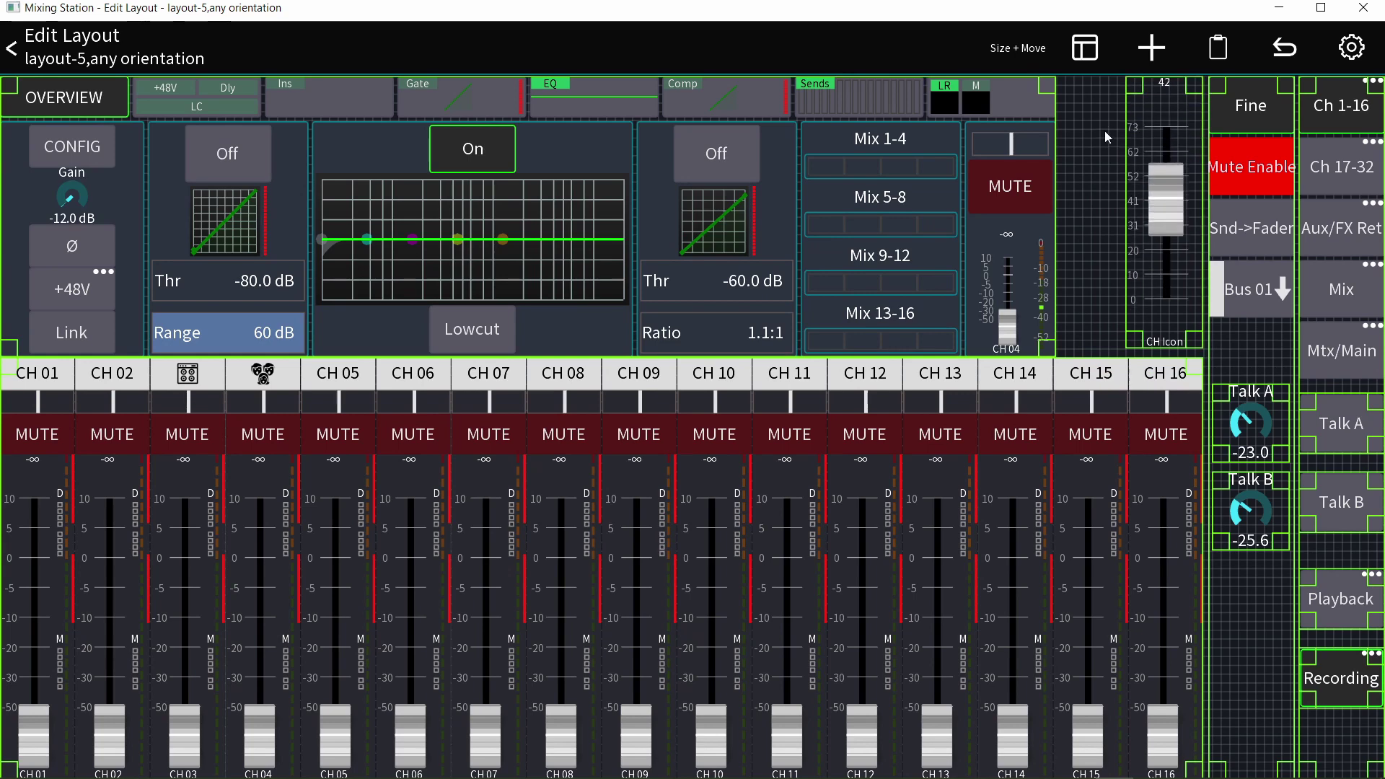
click(1171, 179)
click(732, 337)
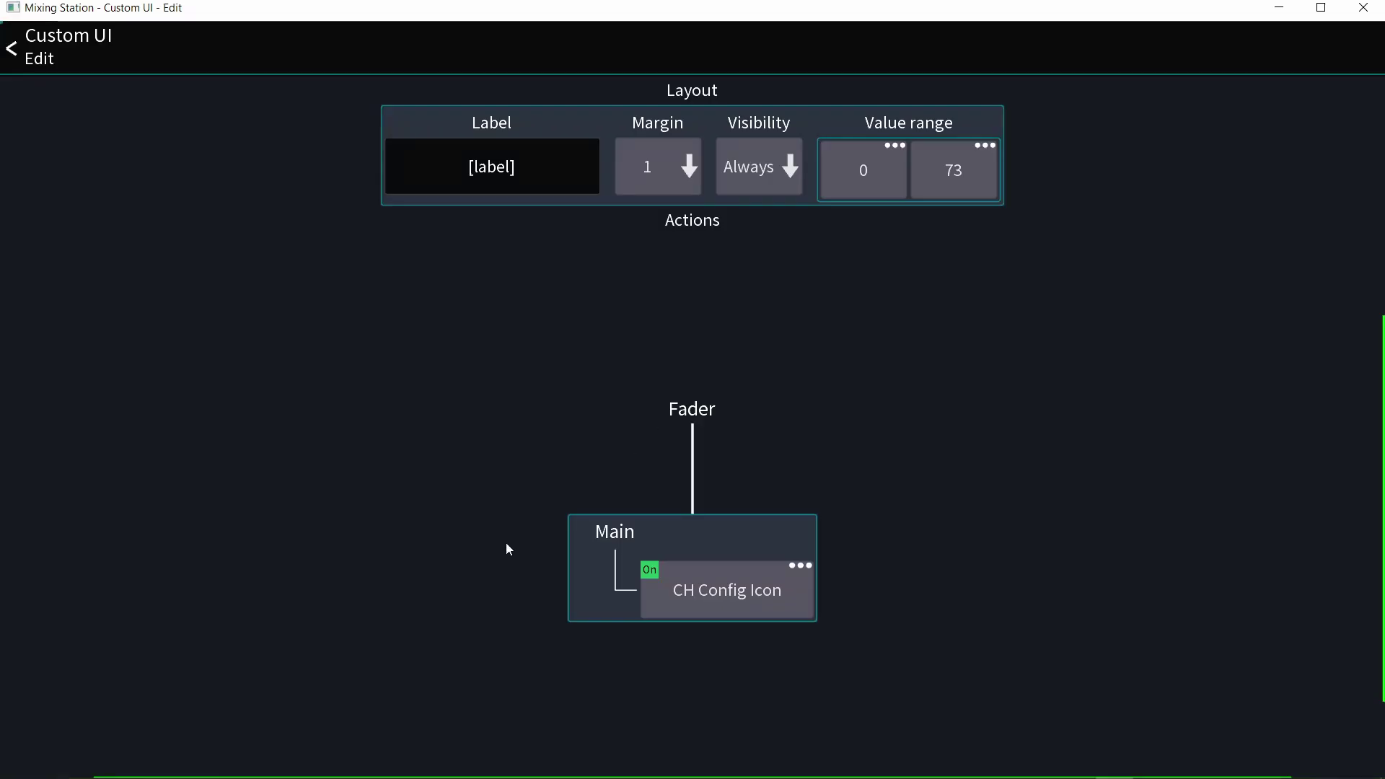
click(722, 591)
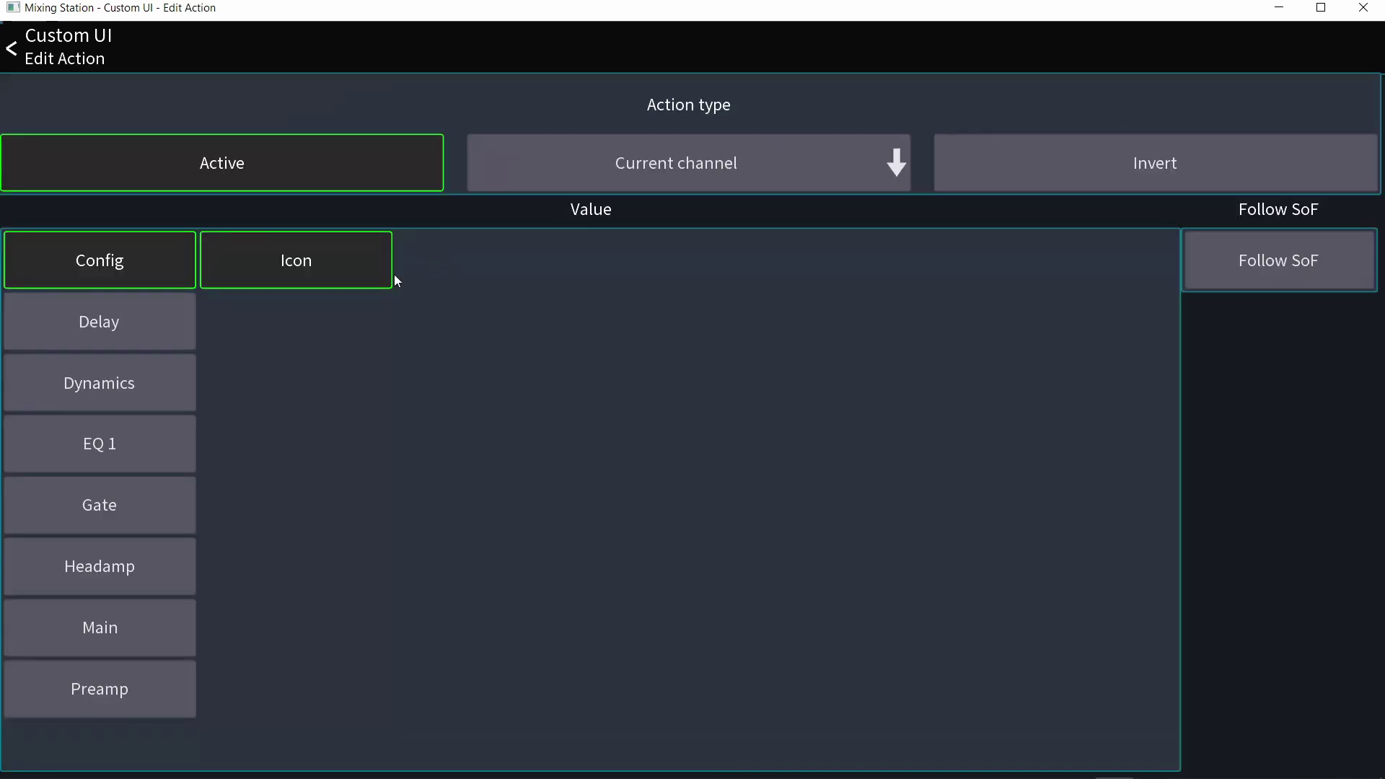
click(153, 336)
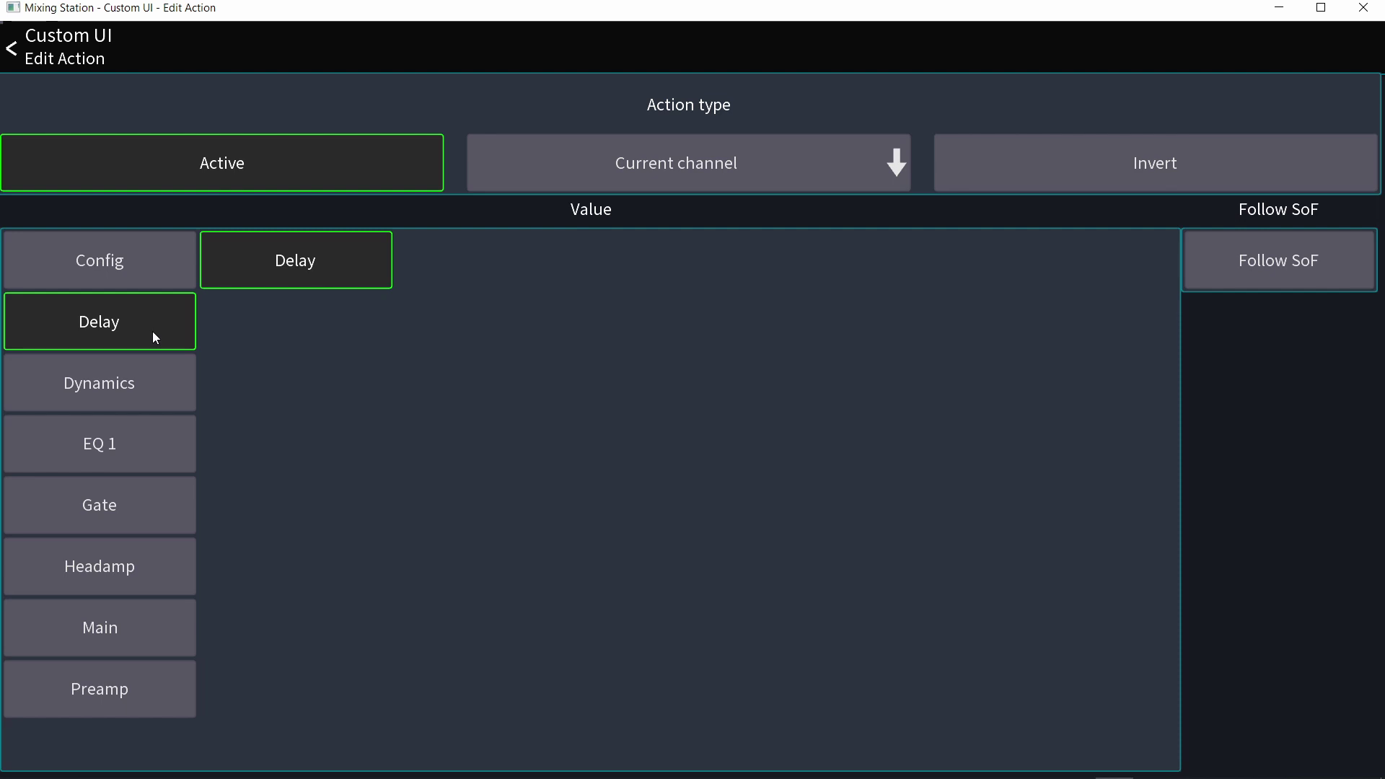
click(150, 379)
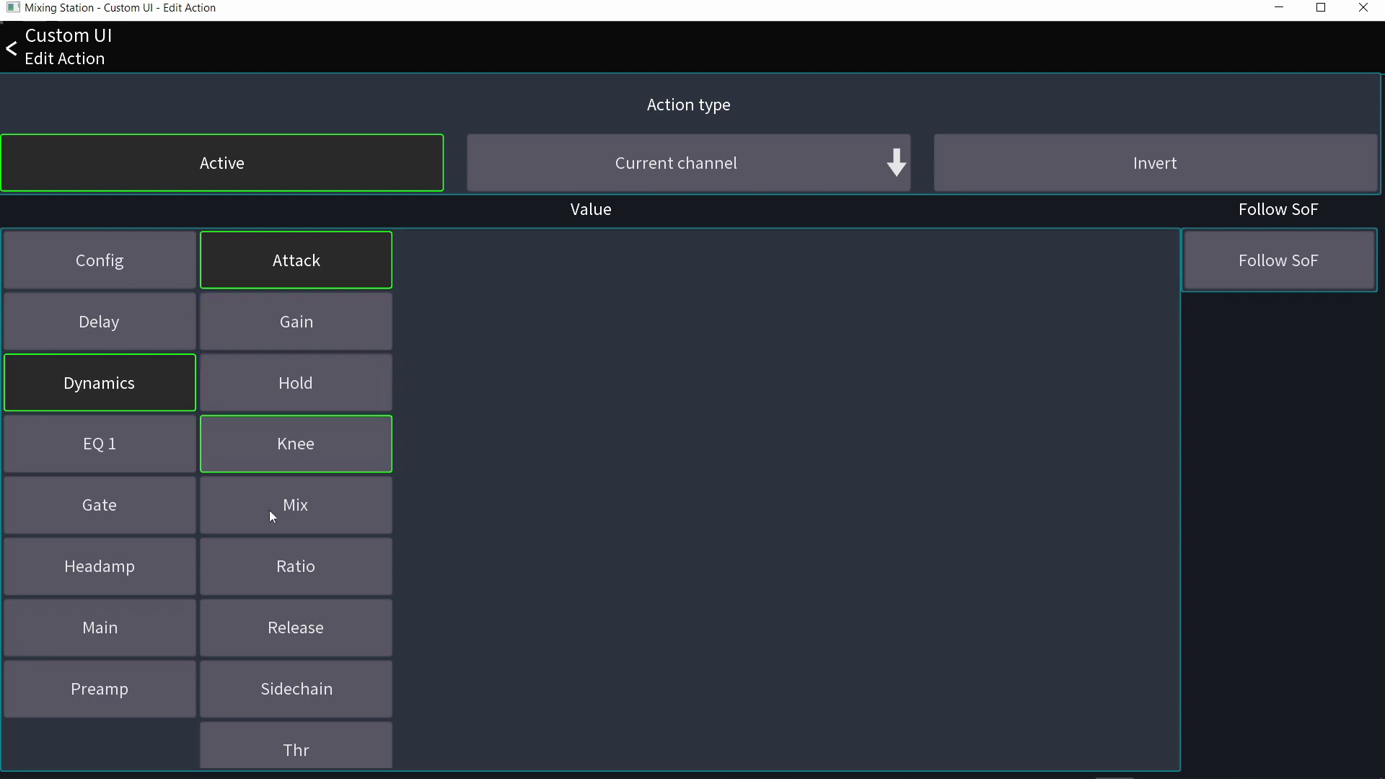
click(292, 575)
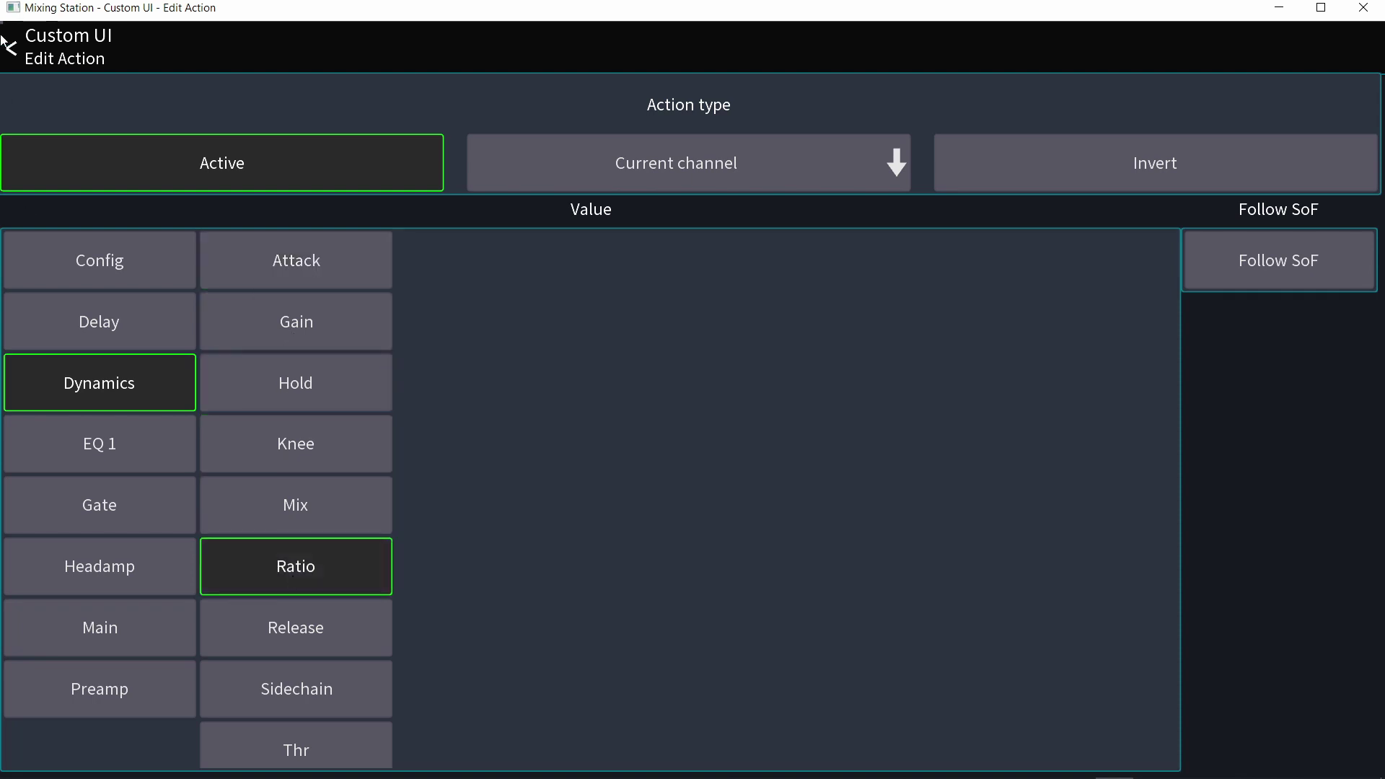
click(51, 57)
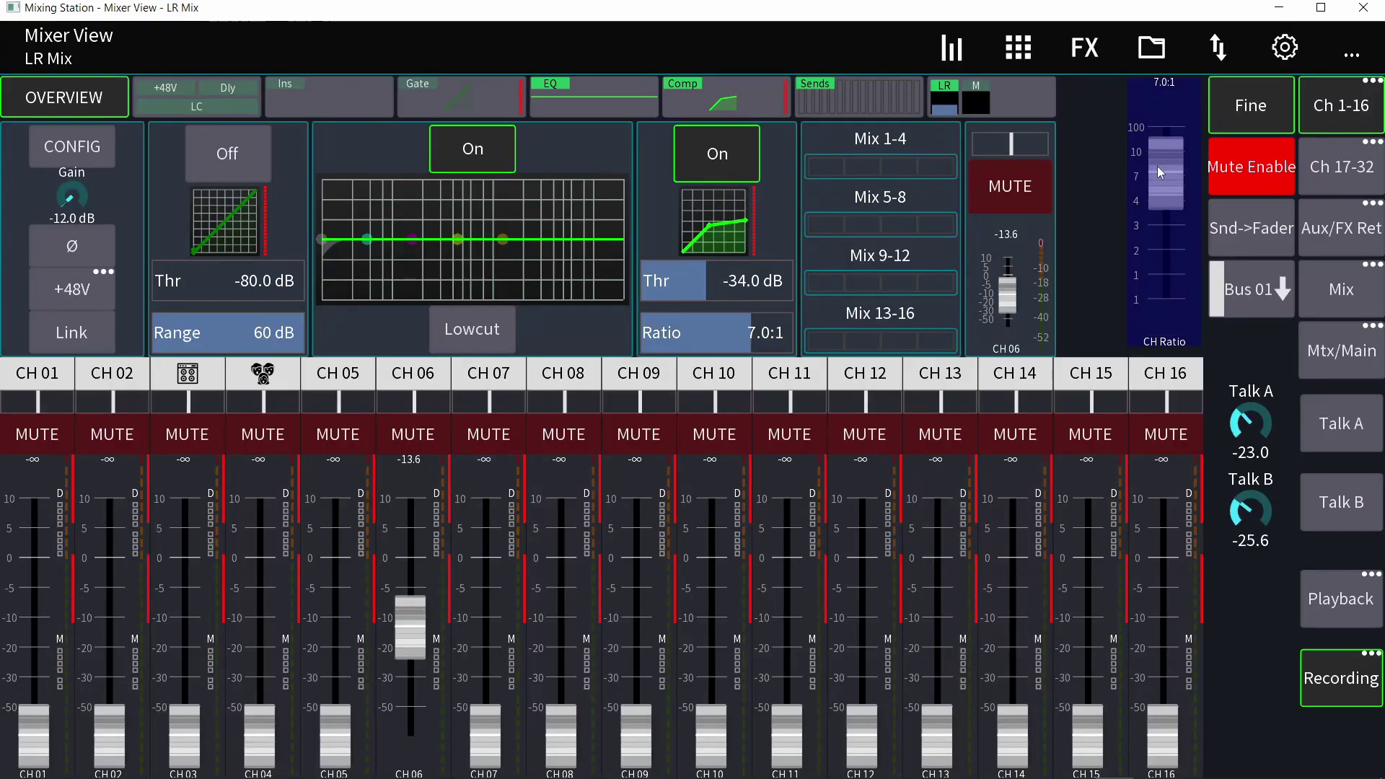
Open CH 06's compressor and lower its ratio to 1.5:1 with the new fader.
click(723, 224)
click(1161, 278)
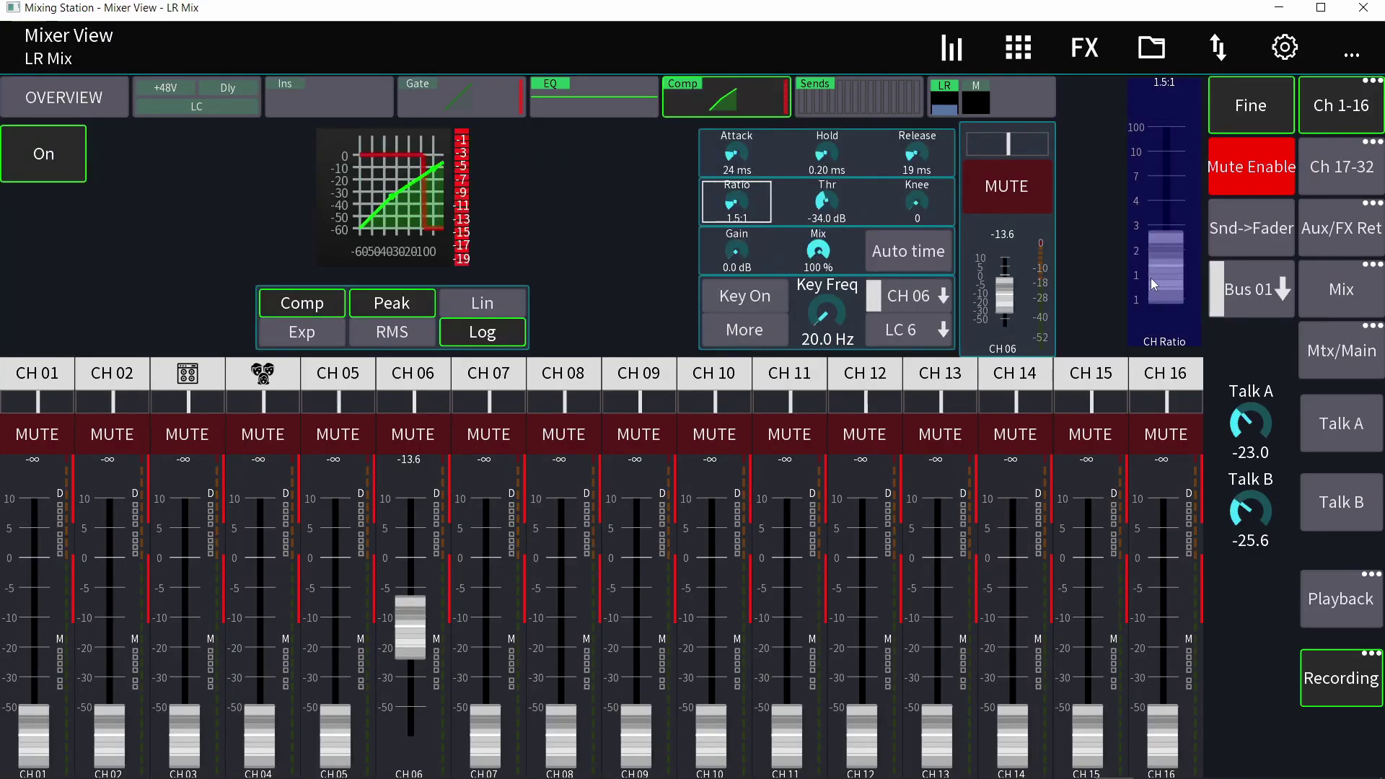
Reassign the fader to the frequency of band 1 in the current channel's EQ 1.
right_click(1162, 278)
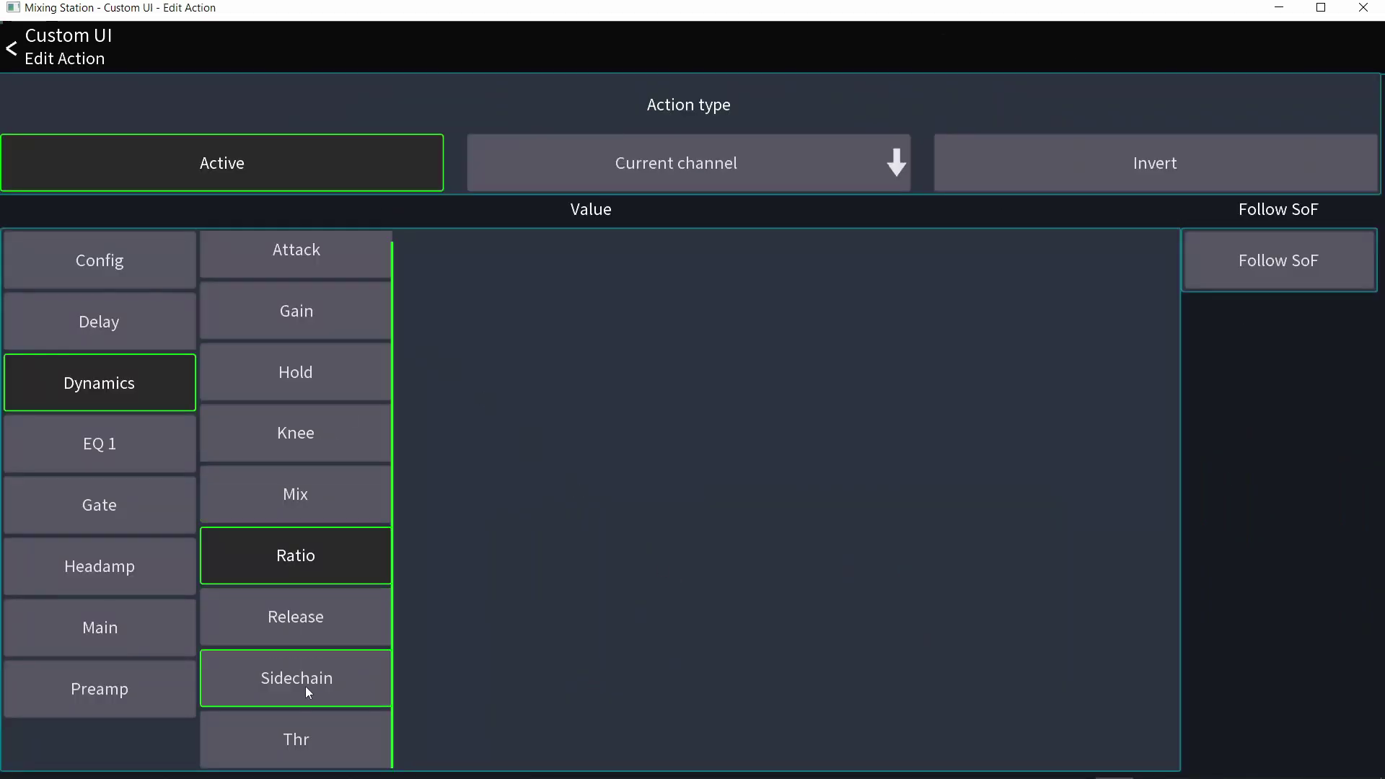
click(141, 431)
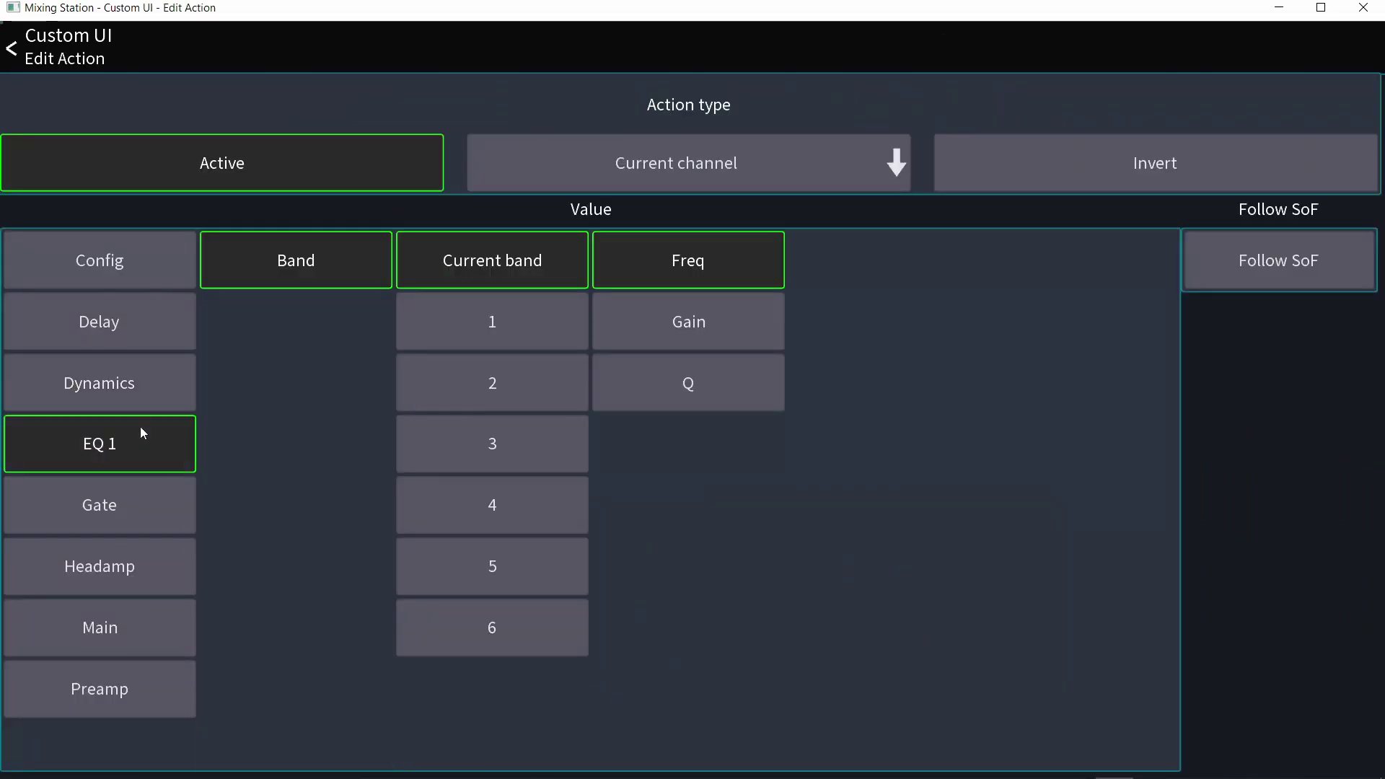
click(485, 326)
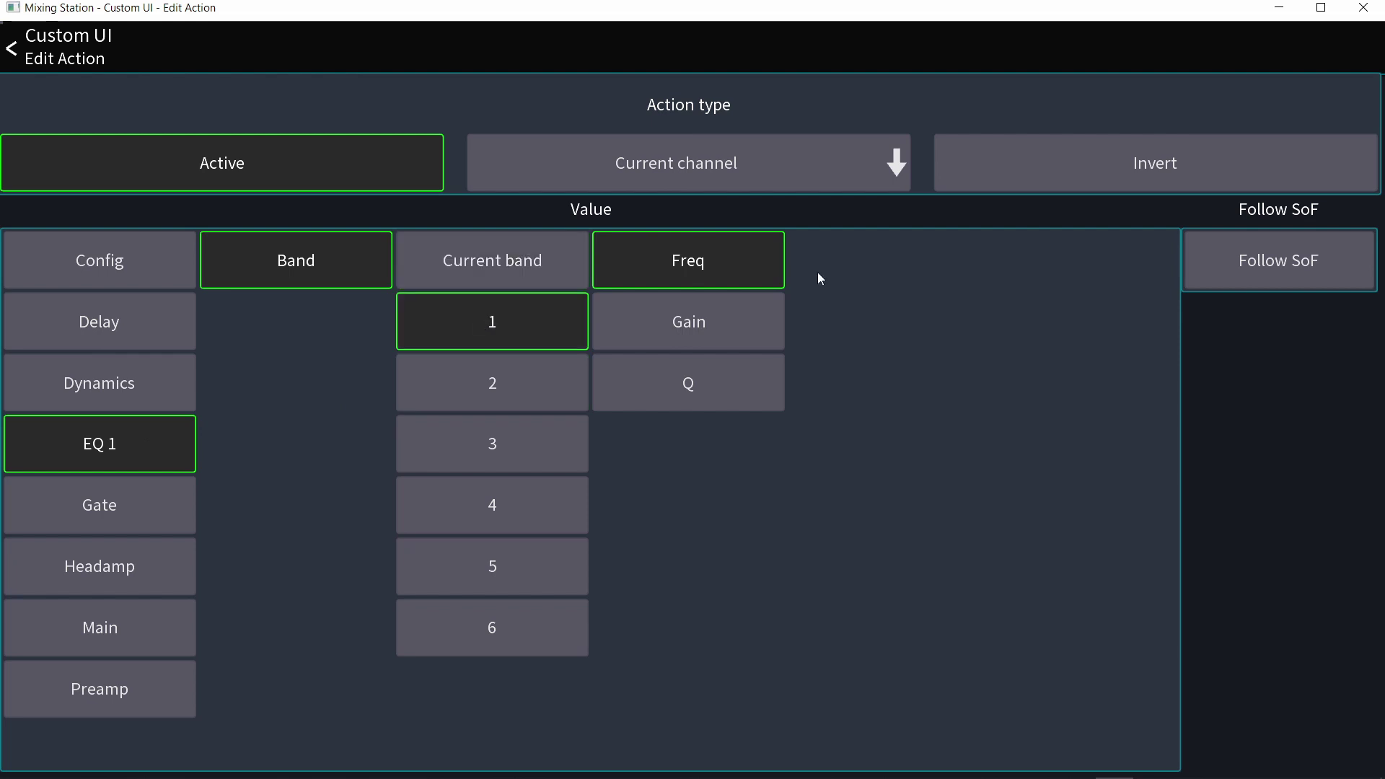
click(700, 325)
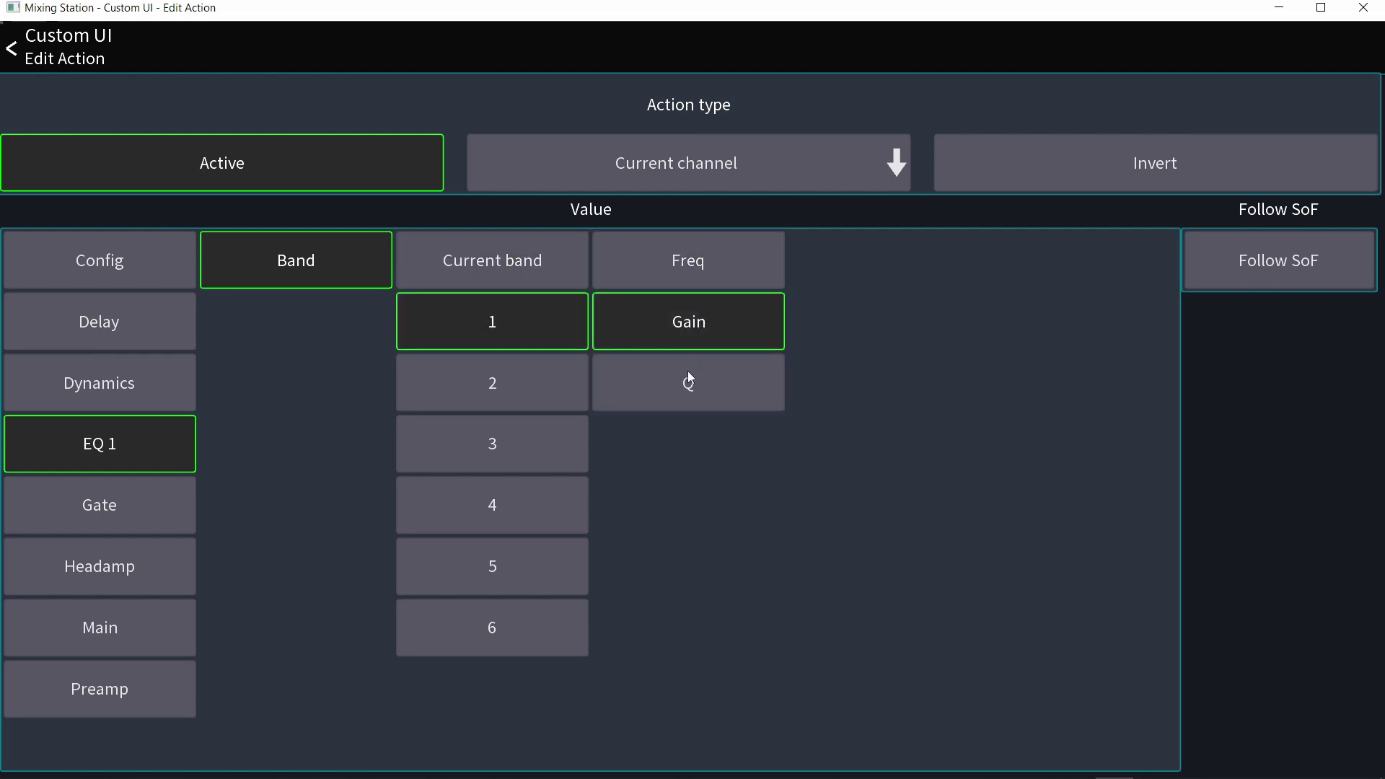
click(687, 376)
click(649, 268)
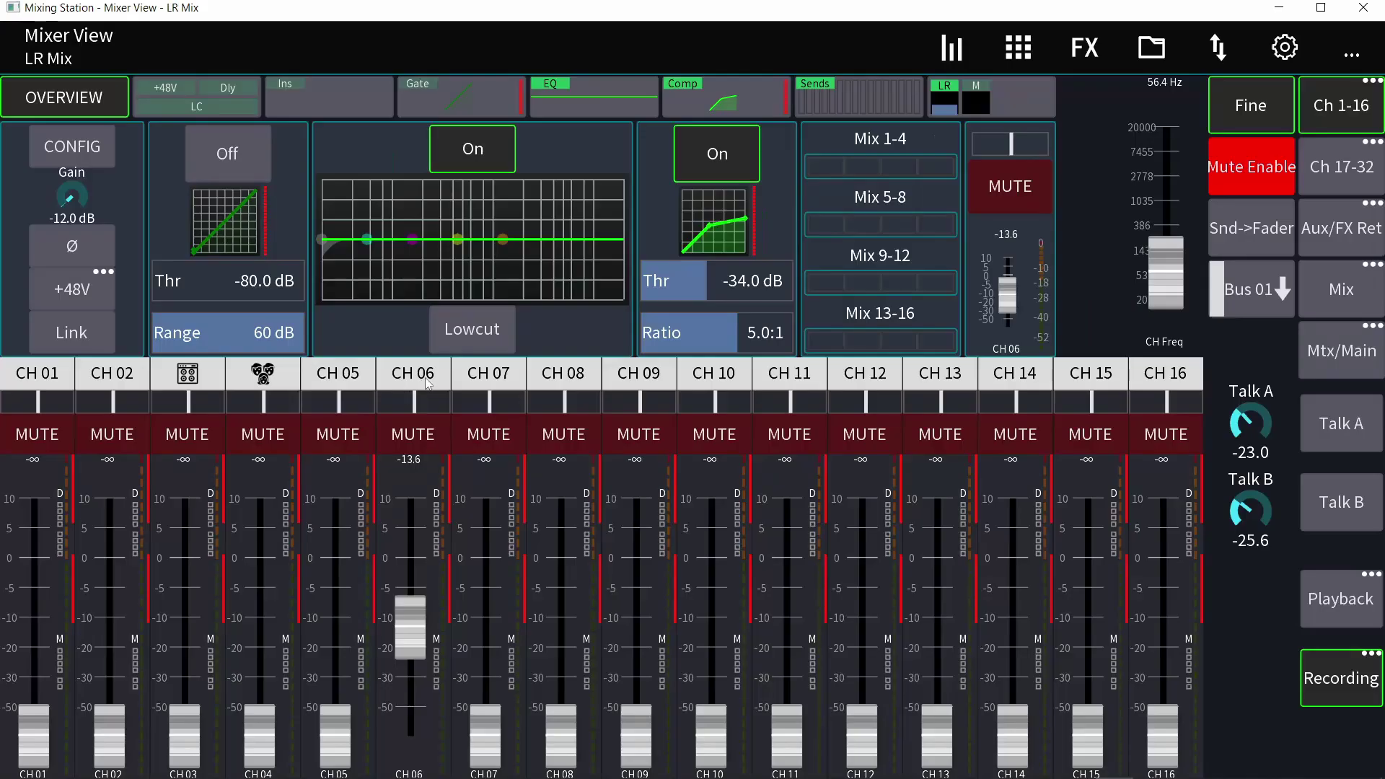
Open CH 06's EQ, raise band 1's gain to +9.3 dB and use the fader to set its frequency to 64.7 Hz.
click(427, 379)
click(591, 275)
drag(651, 317, 684, 138)
mouse_move(1159, 267)
mouse_down()
mouse_move(1163, 149)
mouse_move(1161, 265)
mouse_move(1148, 188)
mouse_move(1149, 262)
mouse_up()
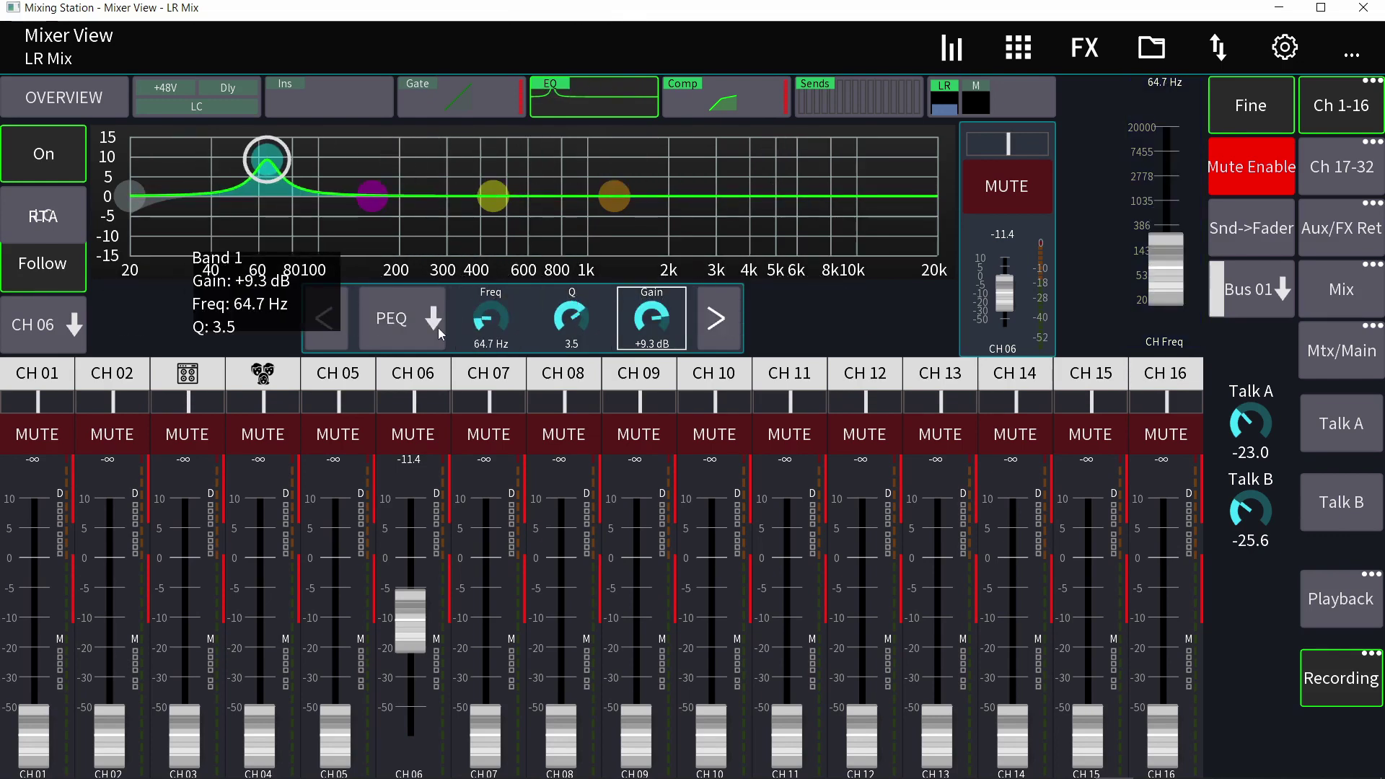
Change band 1 of CH 06 to Lo-Cut and raise its frequency to 752 Hz with the fader.
click(410, 334)
click(525, 565)
drag(1165, 271, 1188, 205)
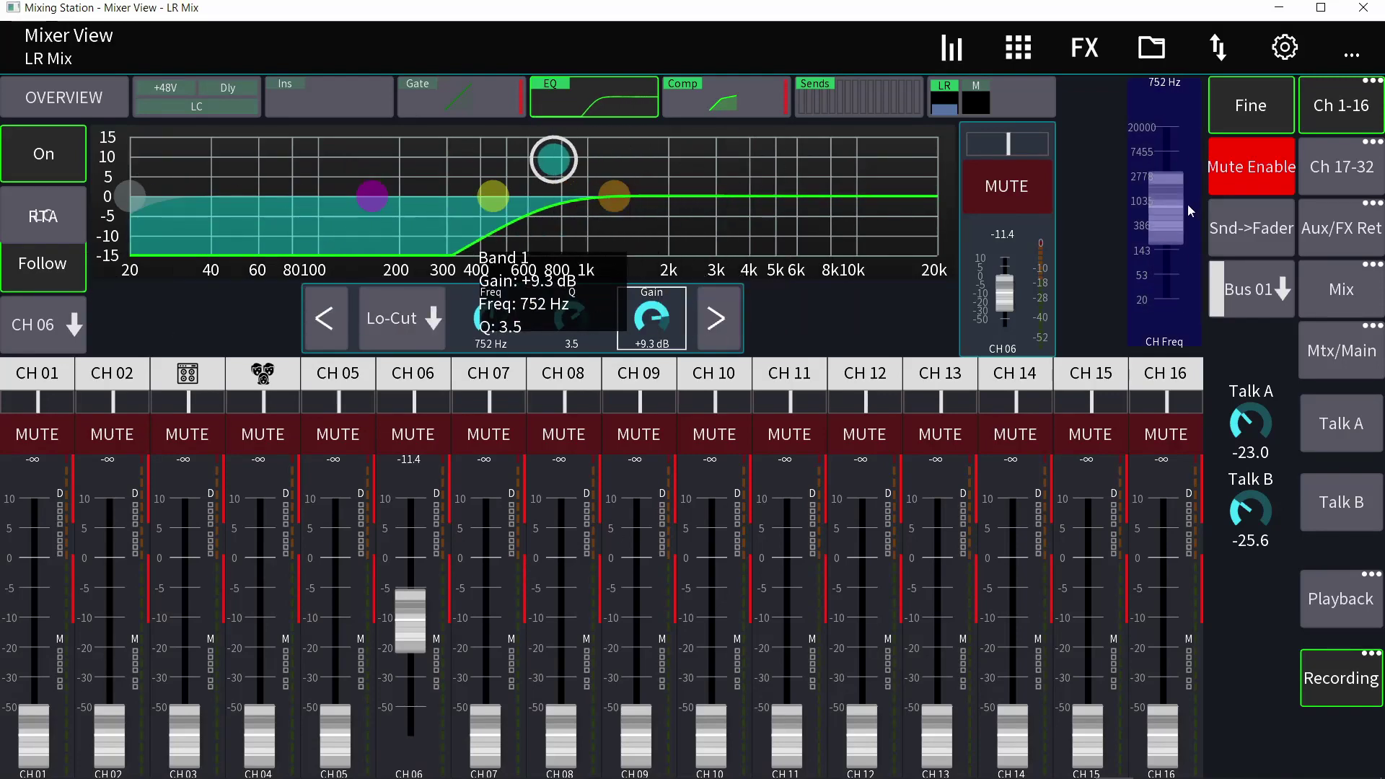
Switch to the Aux/FX Ret layer, open the EQ of FX 1R and select band 4.
click(1298, 231)
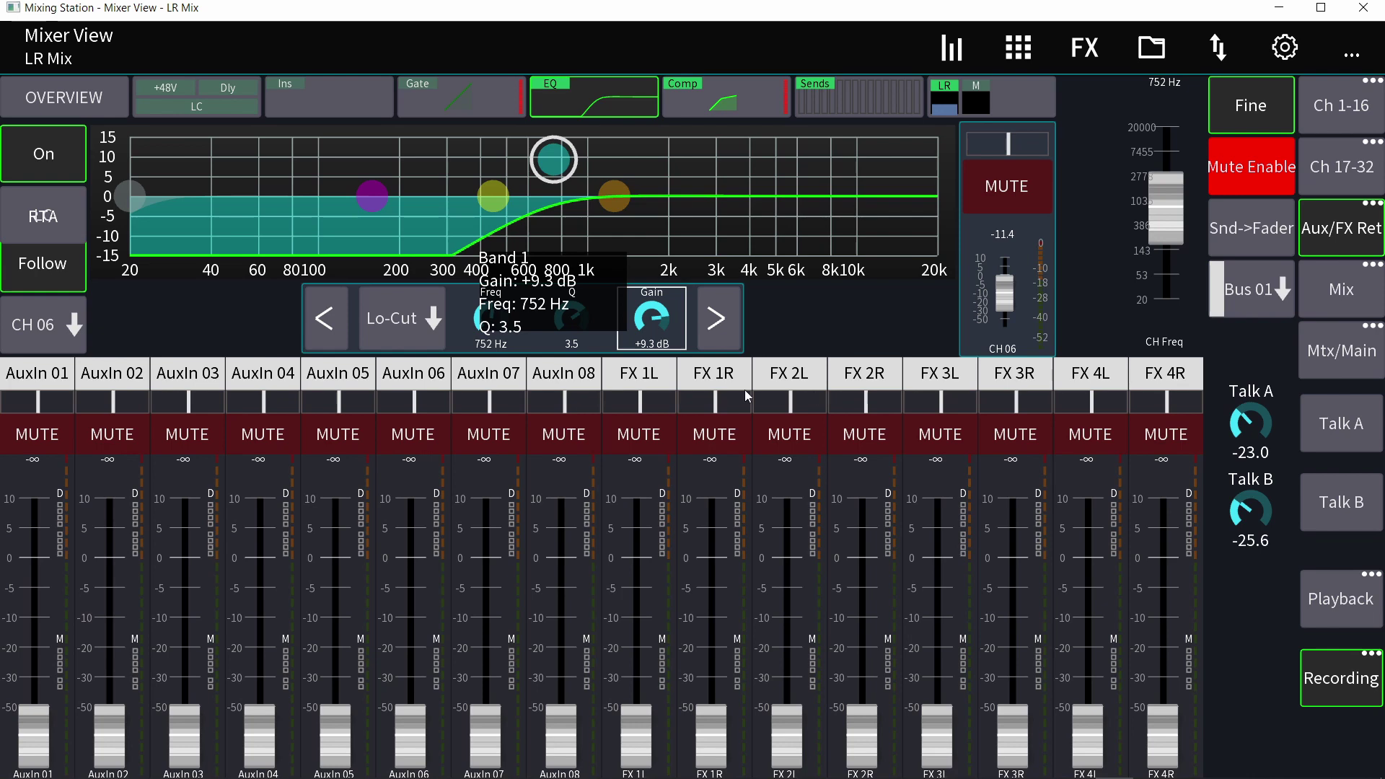
click(700, 374)
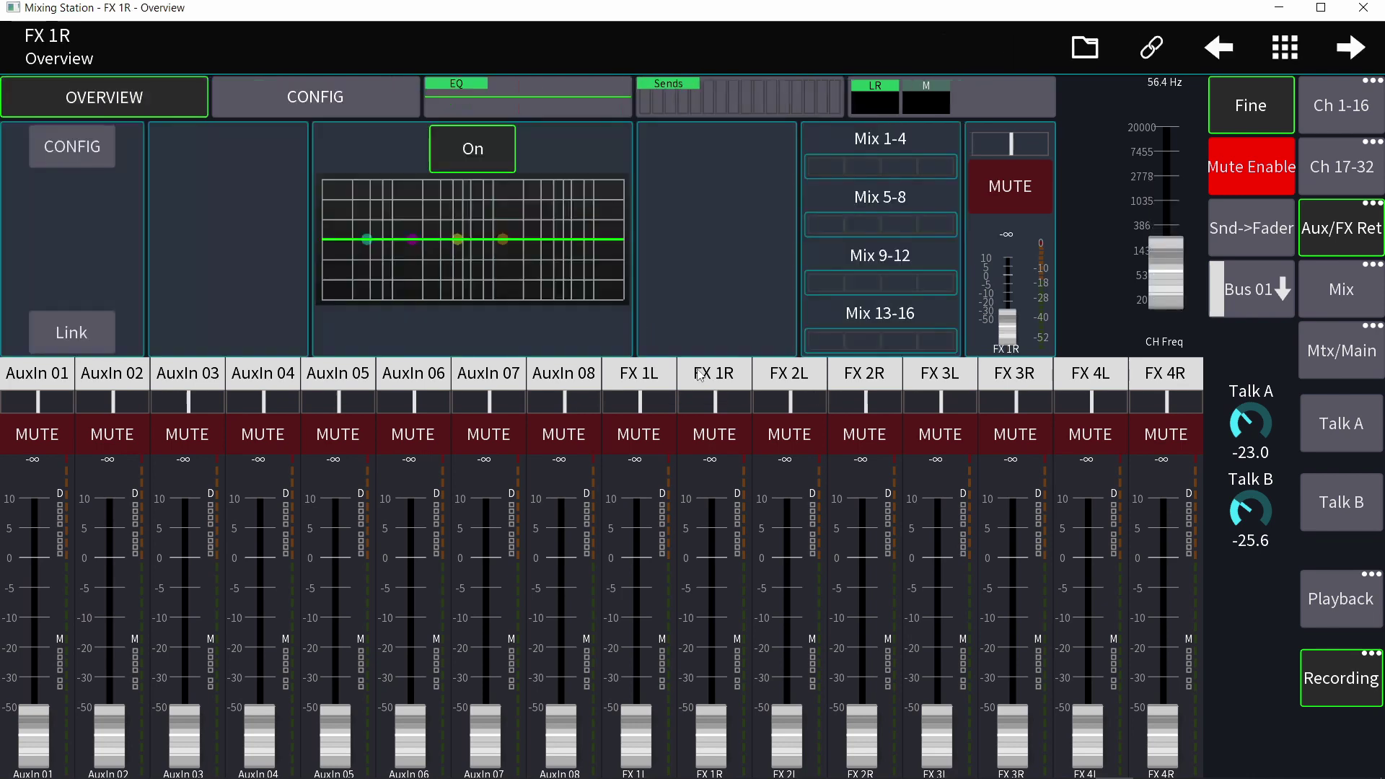
click(483, 258)
click(612, 212)
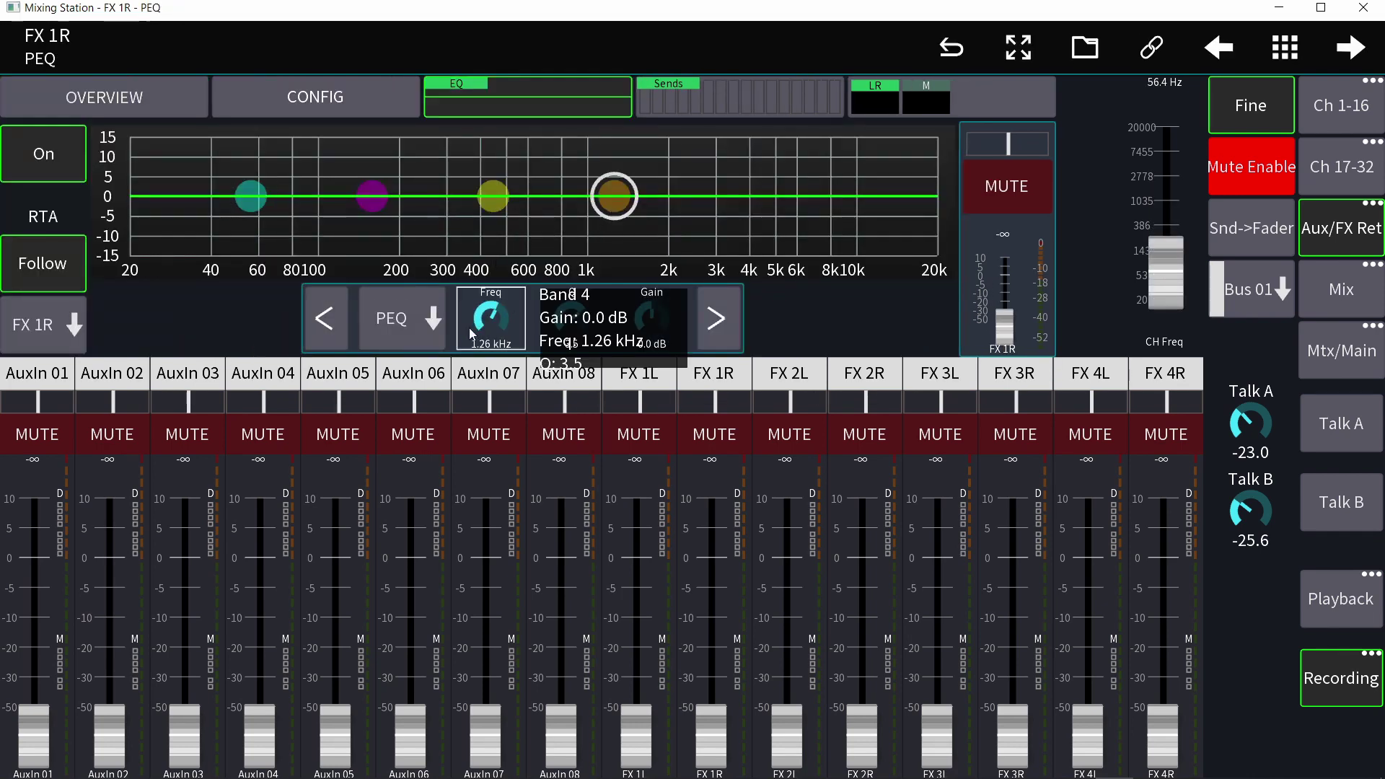
Change FX 1R's band 4 to a high-cut filter and move the fader to 79.6 Hz.
click(426, 337)
click(595, 230)
mouse_move(1166, 273)
mouse_down()
mouse_move(1166, 182)
mouse_move(1166, 265)
mouse_up()
Reassign layout-5's frequency fader to the Current band of EQ 1 and try it in the mixer view.
click(1264, 51)
click(614, 94)
click(1059, 527)
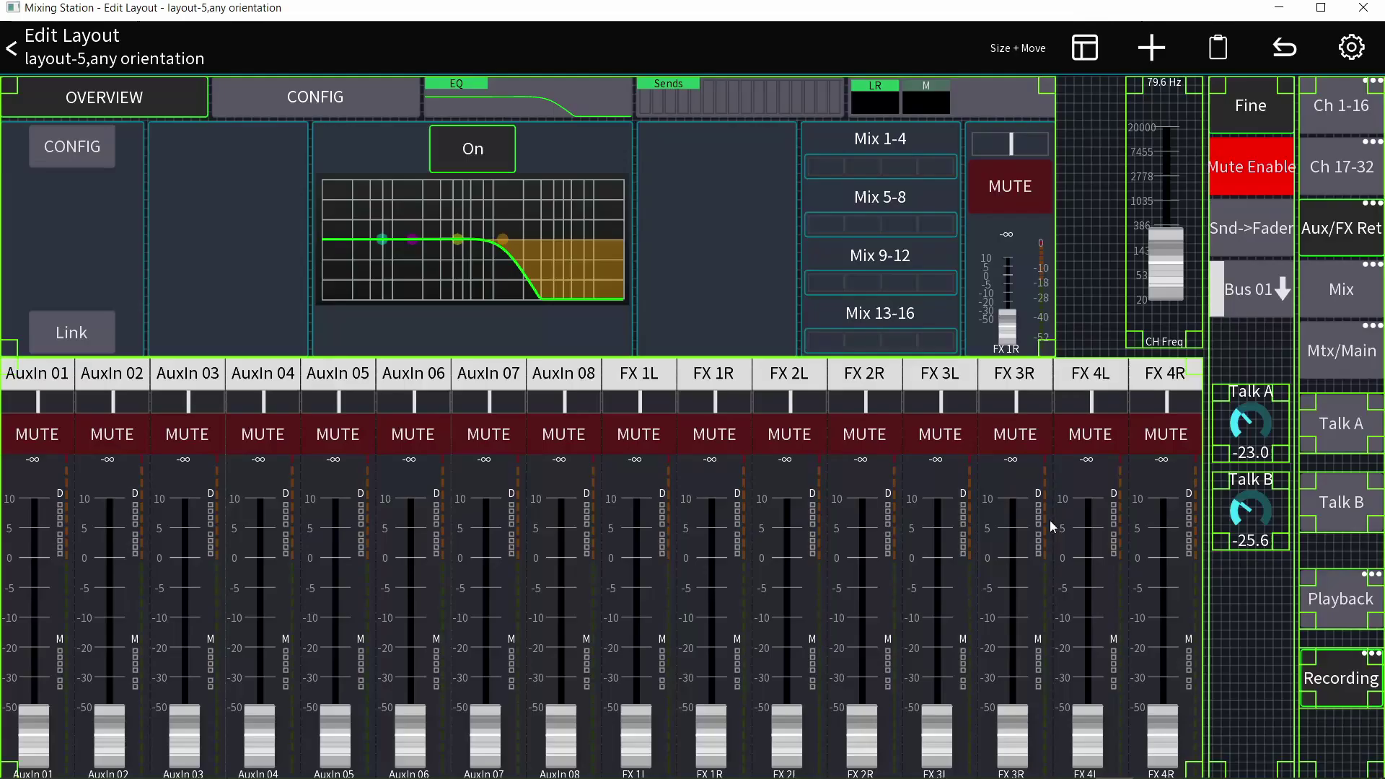
click(761, 369)
click(760, 370)
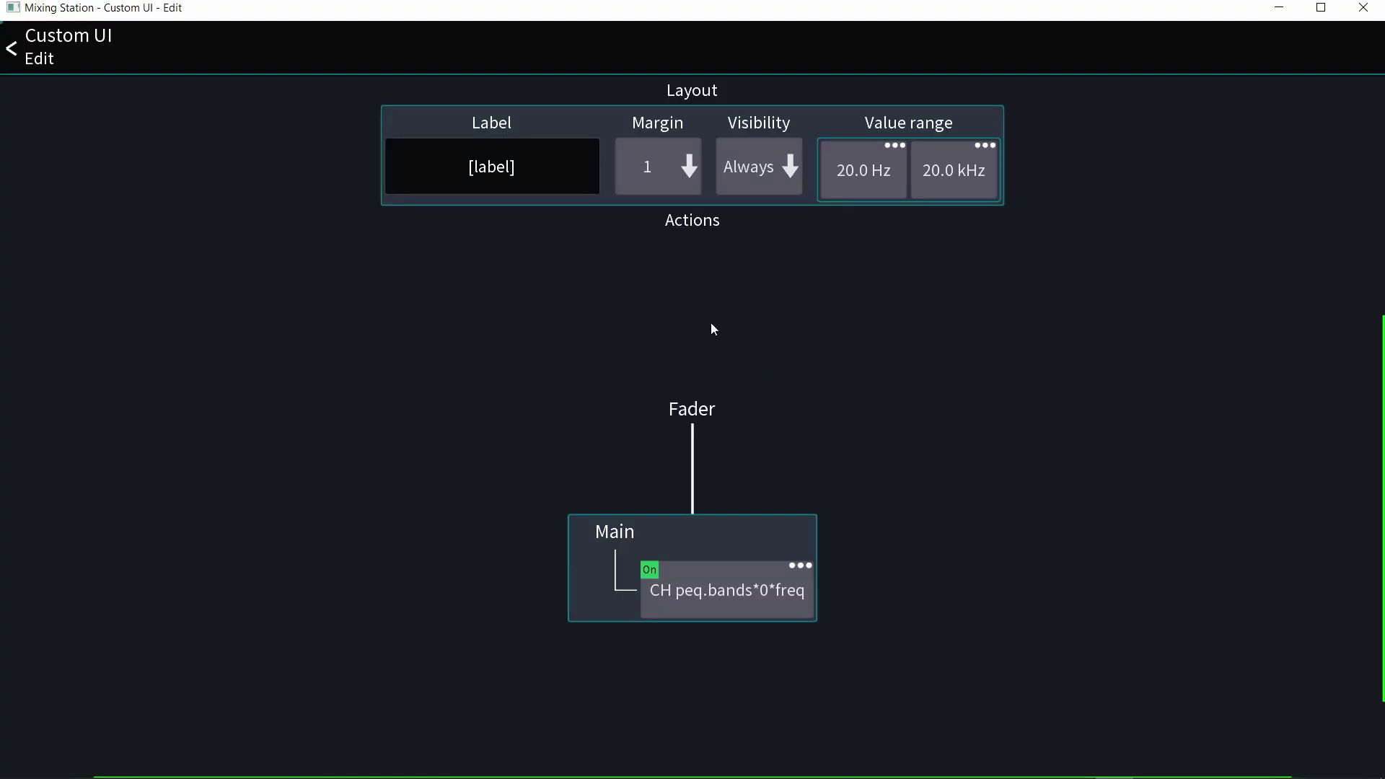
click(755, 598)
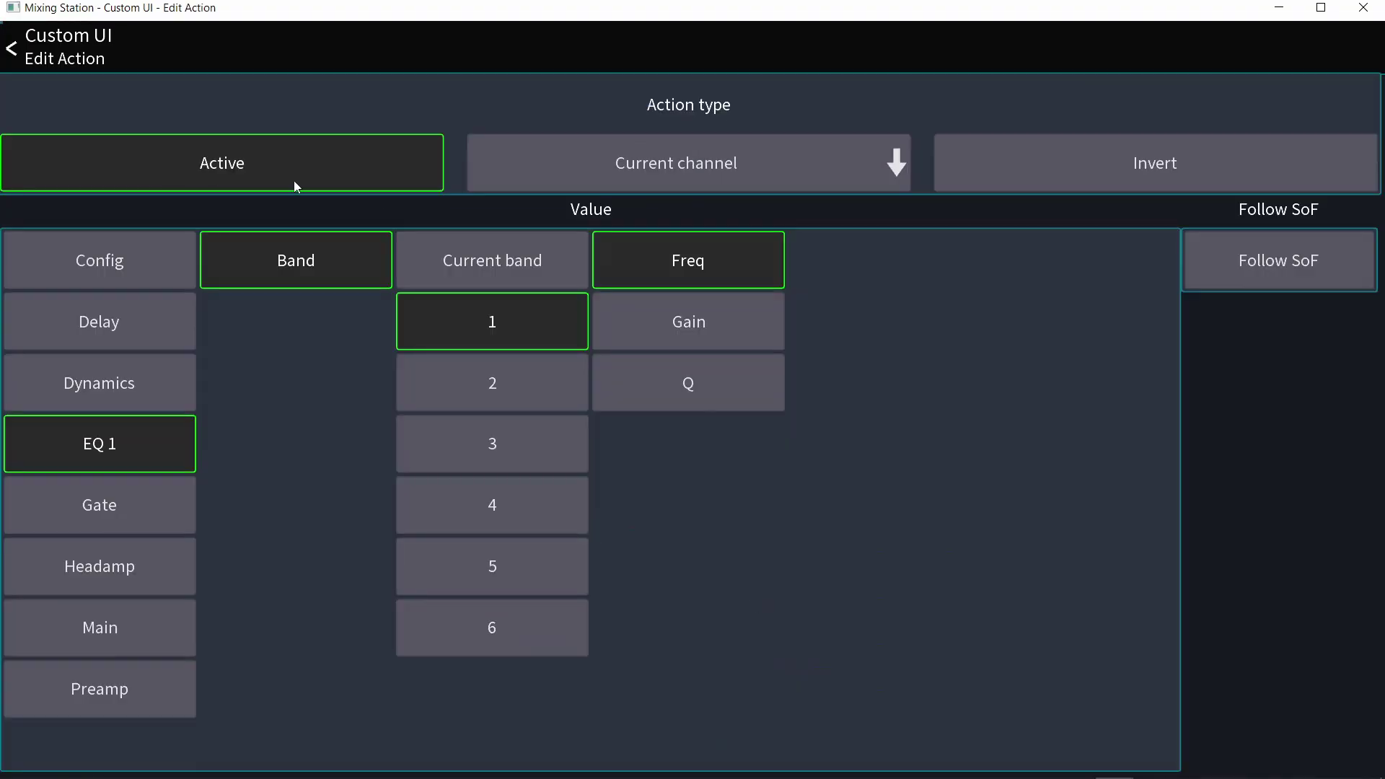
click(457, 258)
click(40, 55)
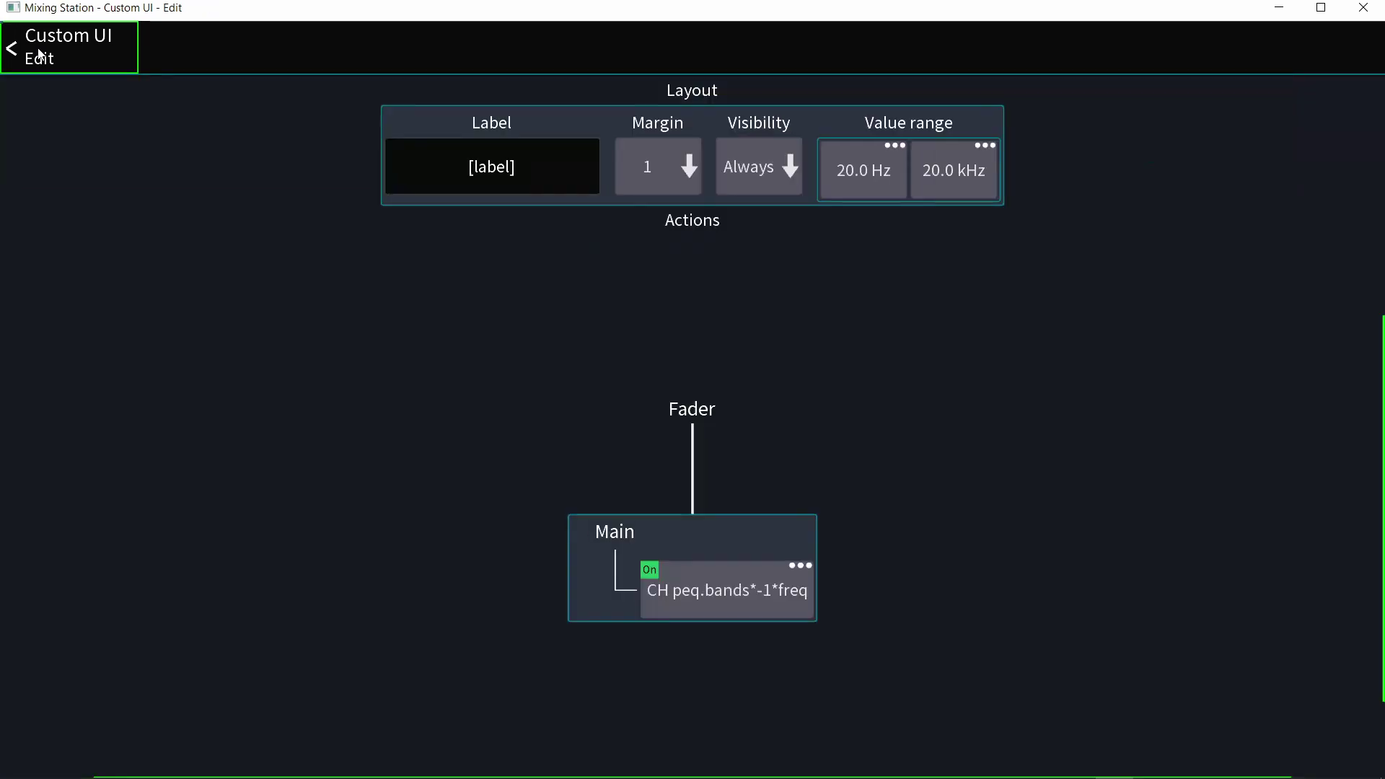
click(40, 55)
click(40, 55)
drag(1176, 146, 1173, 203)
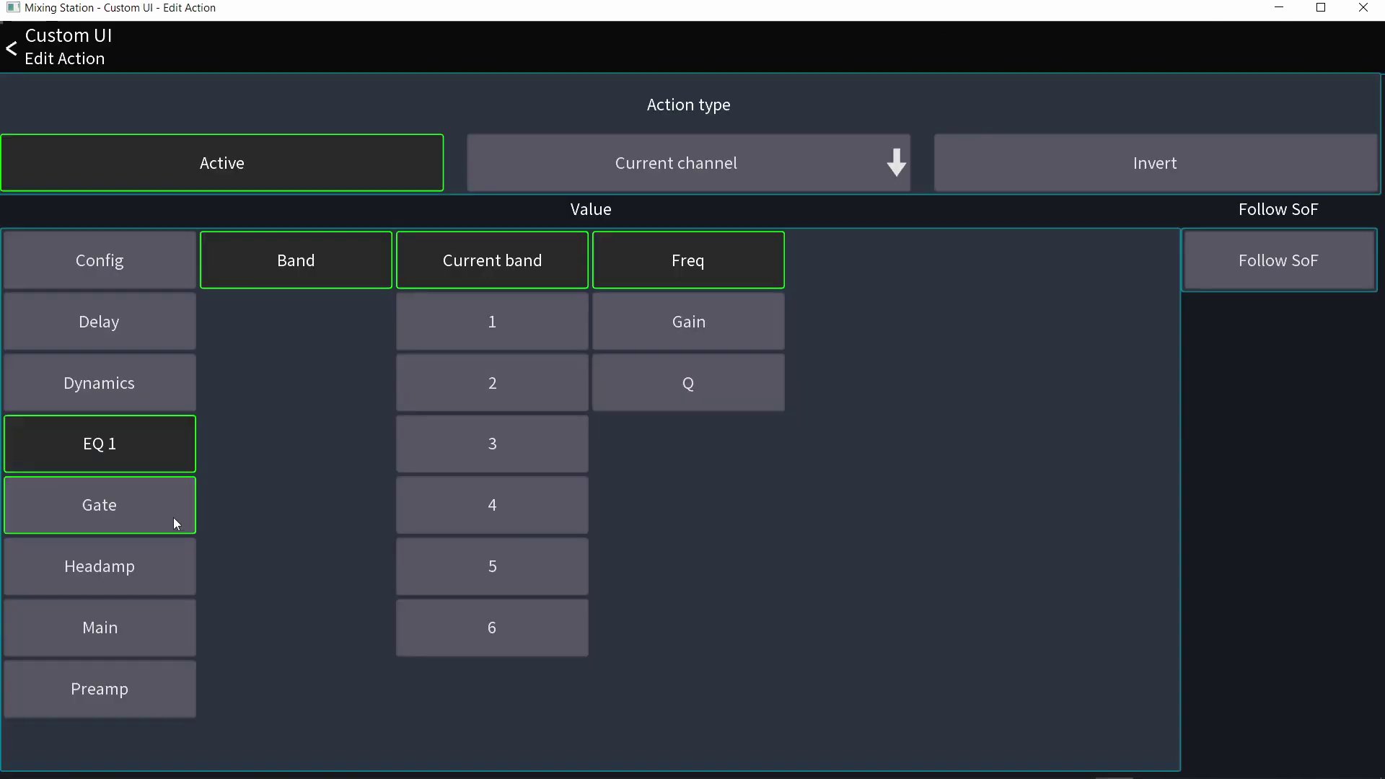
Examine the assignable Gate, Headamp, Main and Preamp values for the fader's Current channel action, including the Main sends.
click(169, 521)
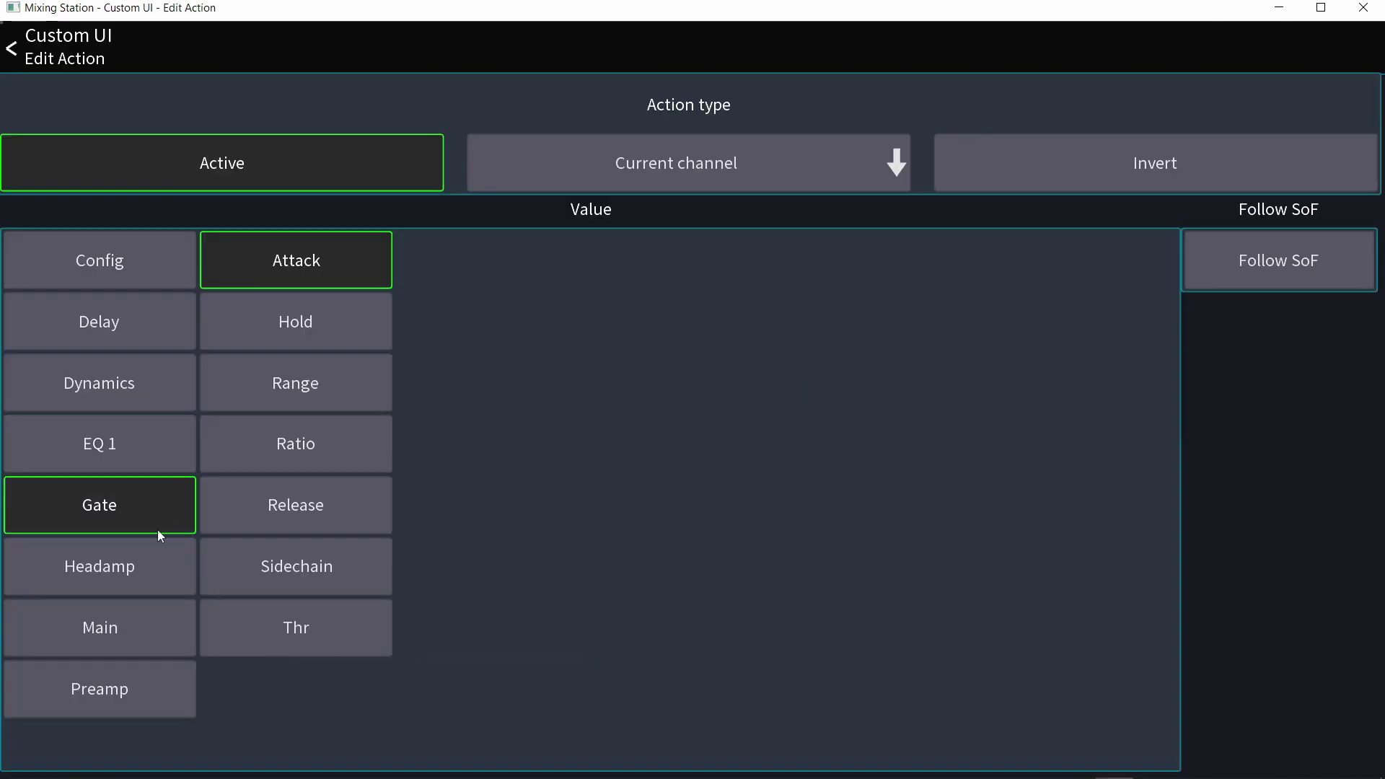
click(160, 566)
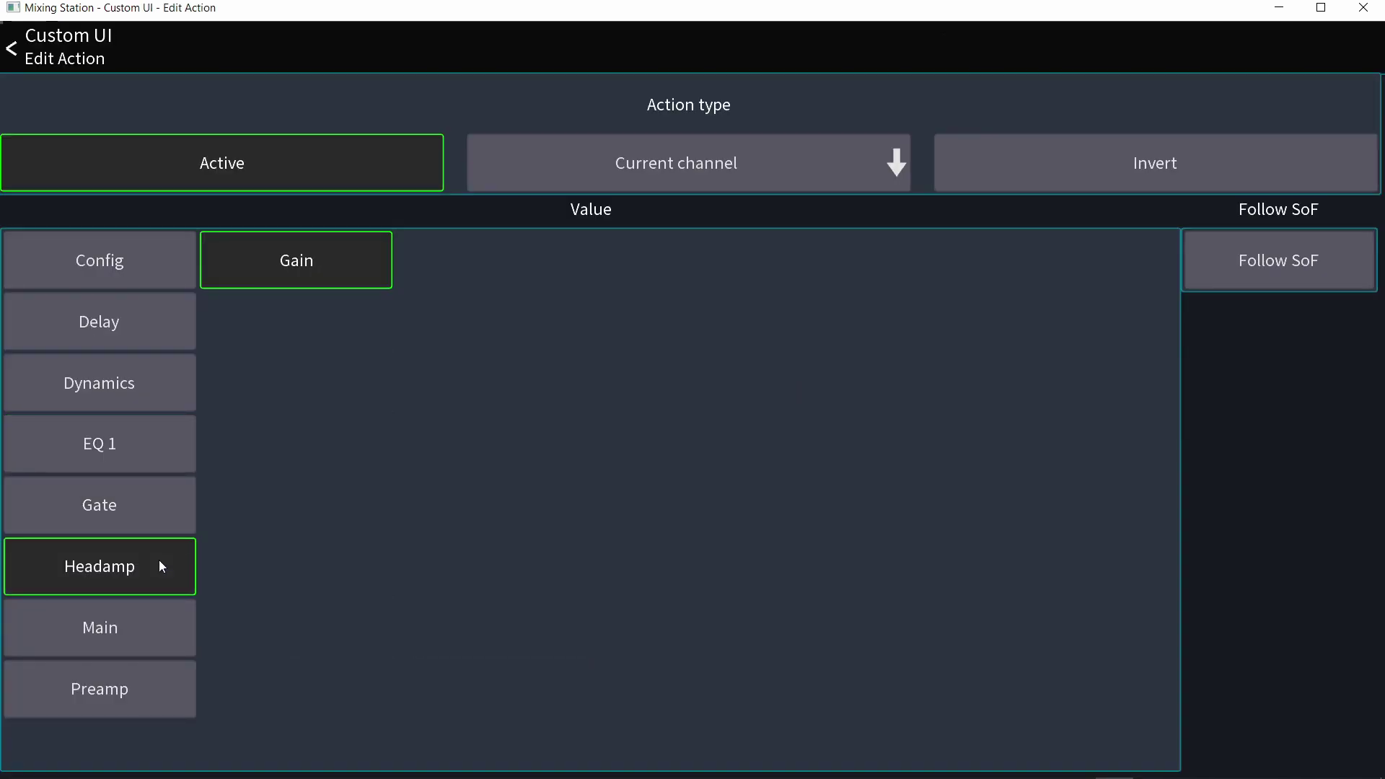
click(155, 639)
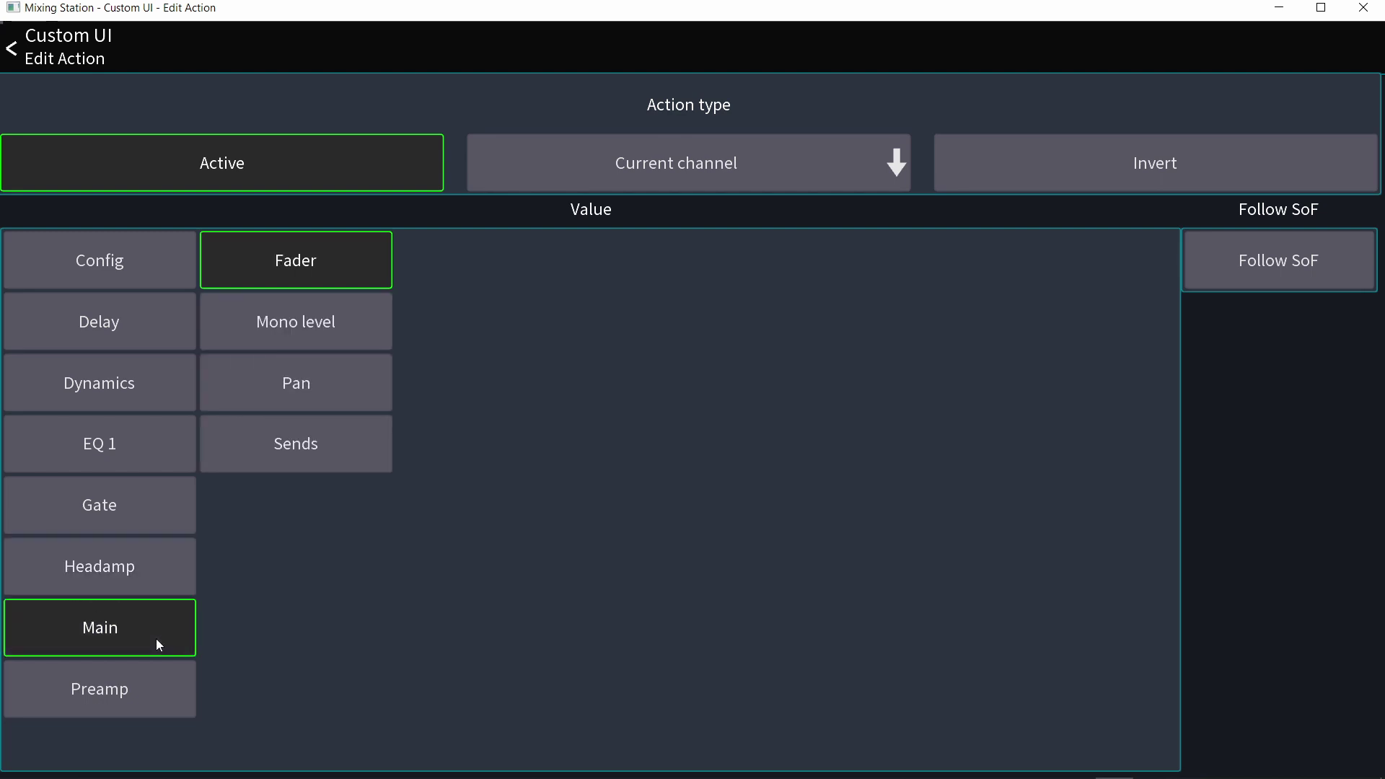
click(345, 320)
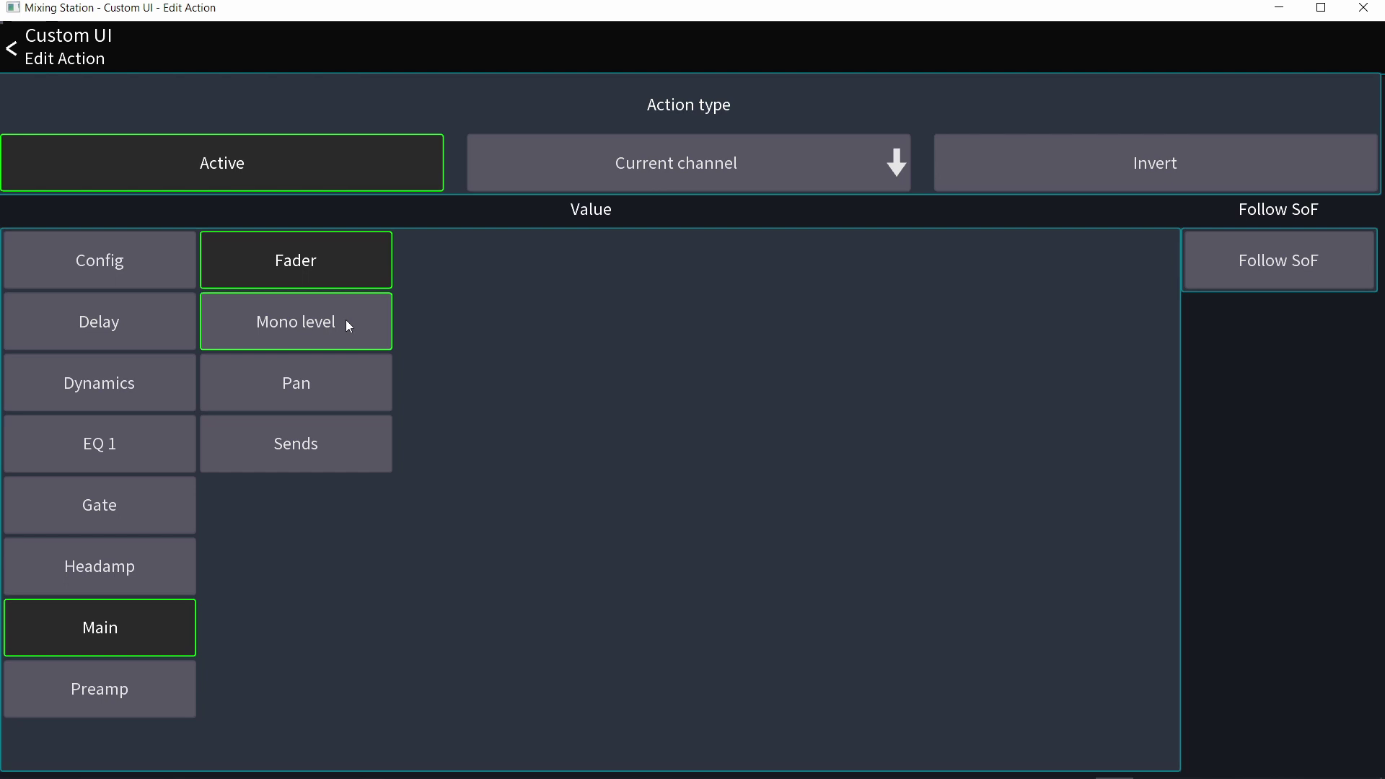
click(332, 457)
scroll(520, 397, down, 5)
scroll(515, 414, up, 4)
click(163, 690)
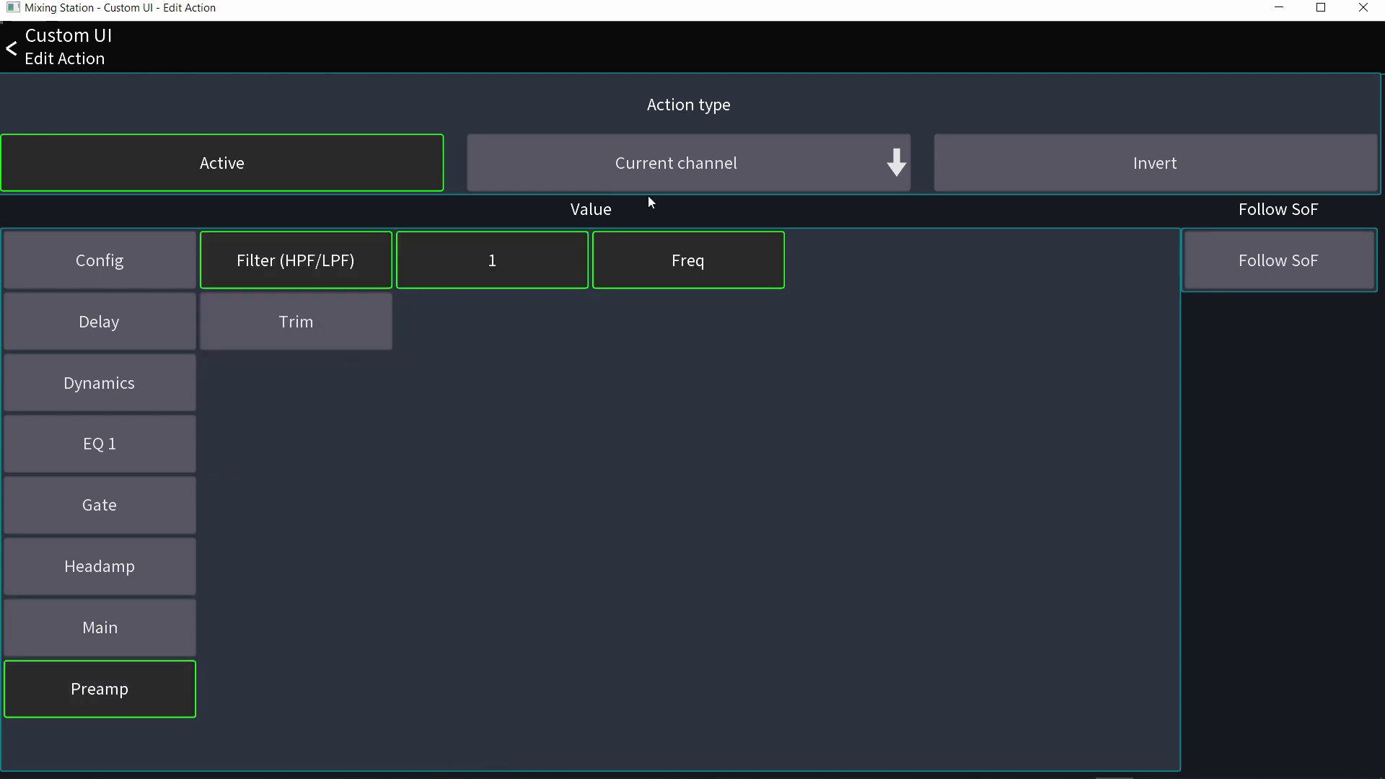
Look through the Current layer and Bus master channel action types and the App category for the fader.
click(648, 155)
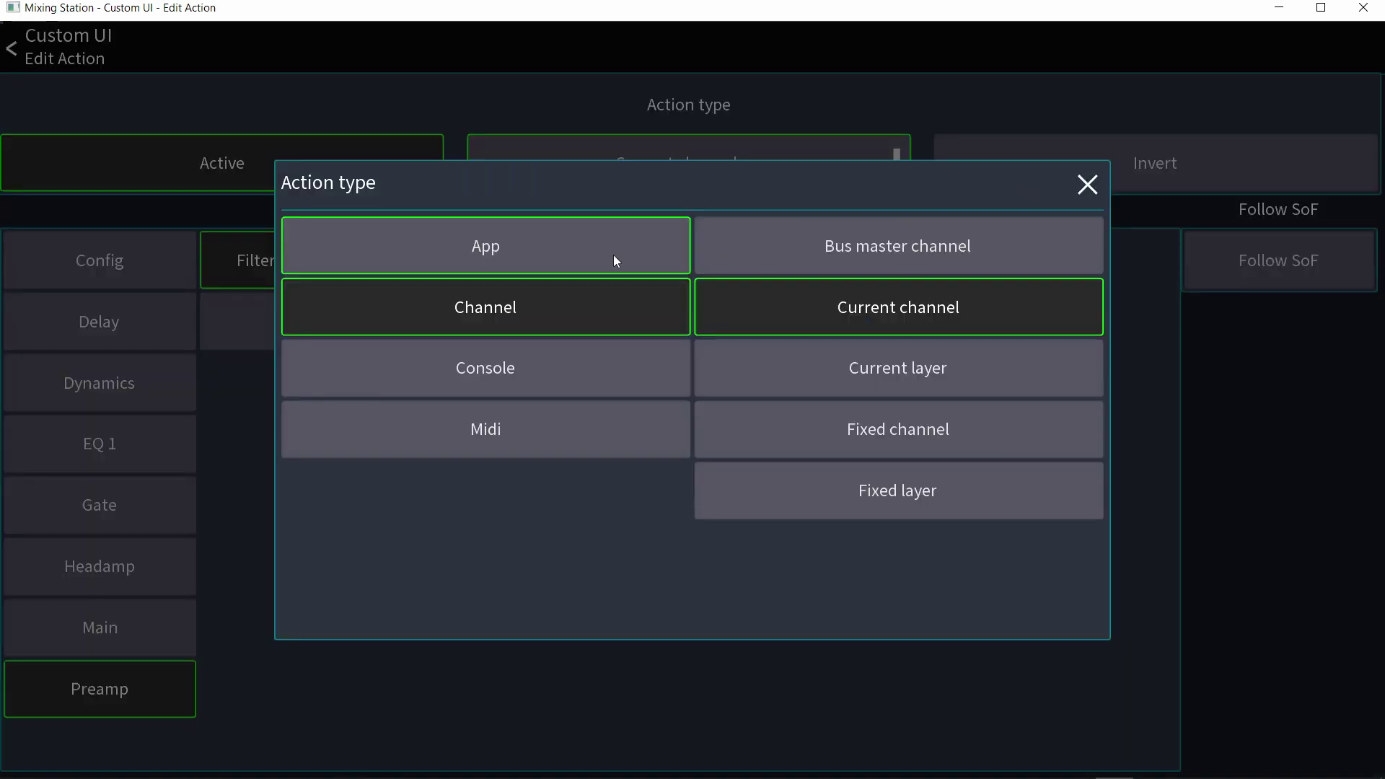
click(755, 355)
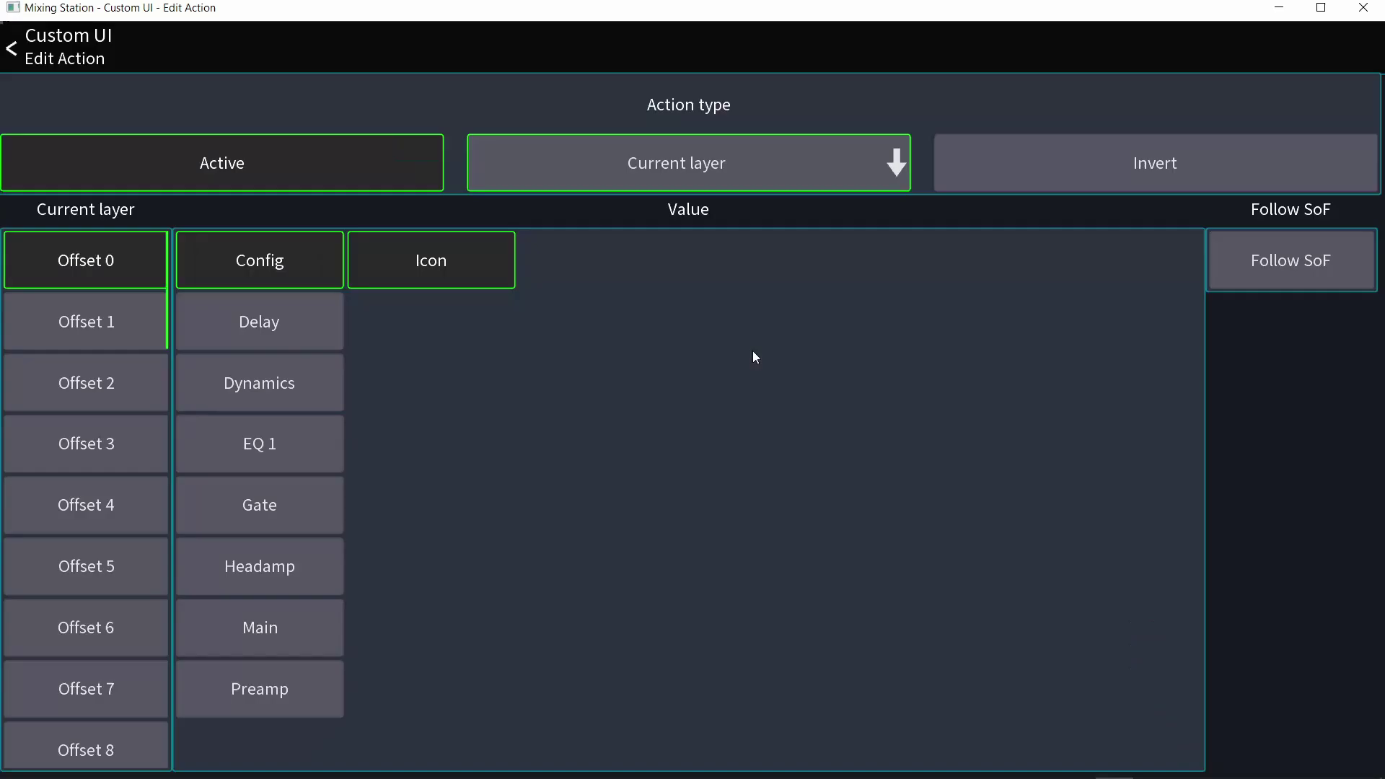
click(662, 163)
click(825, 268)
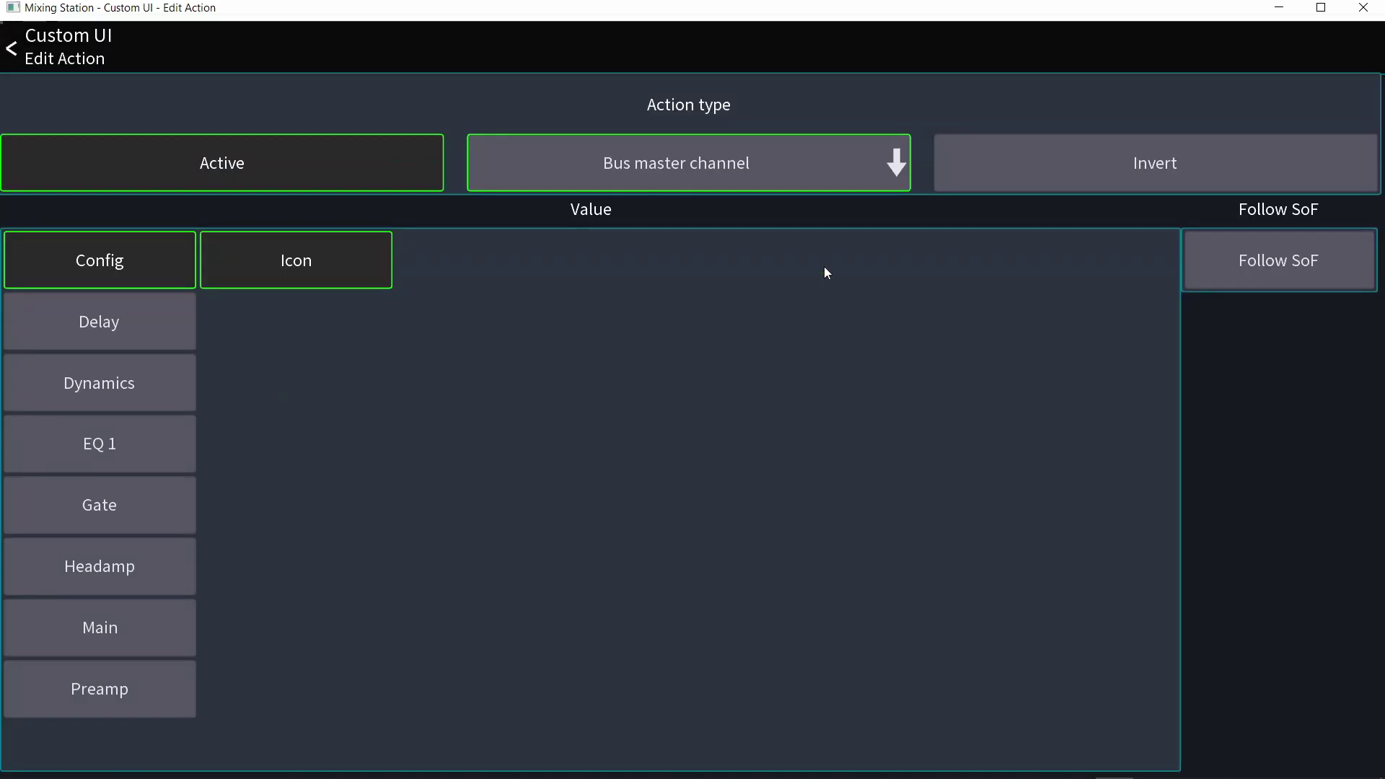
click(611, 162)
click(611, 246)
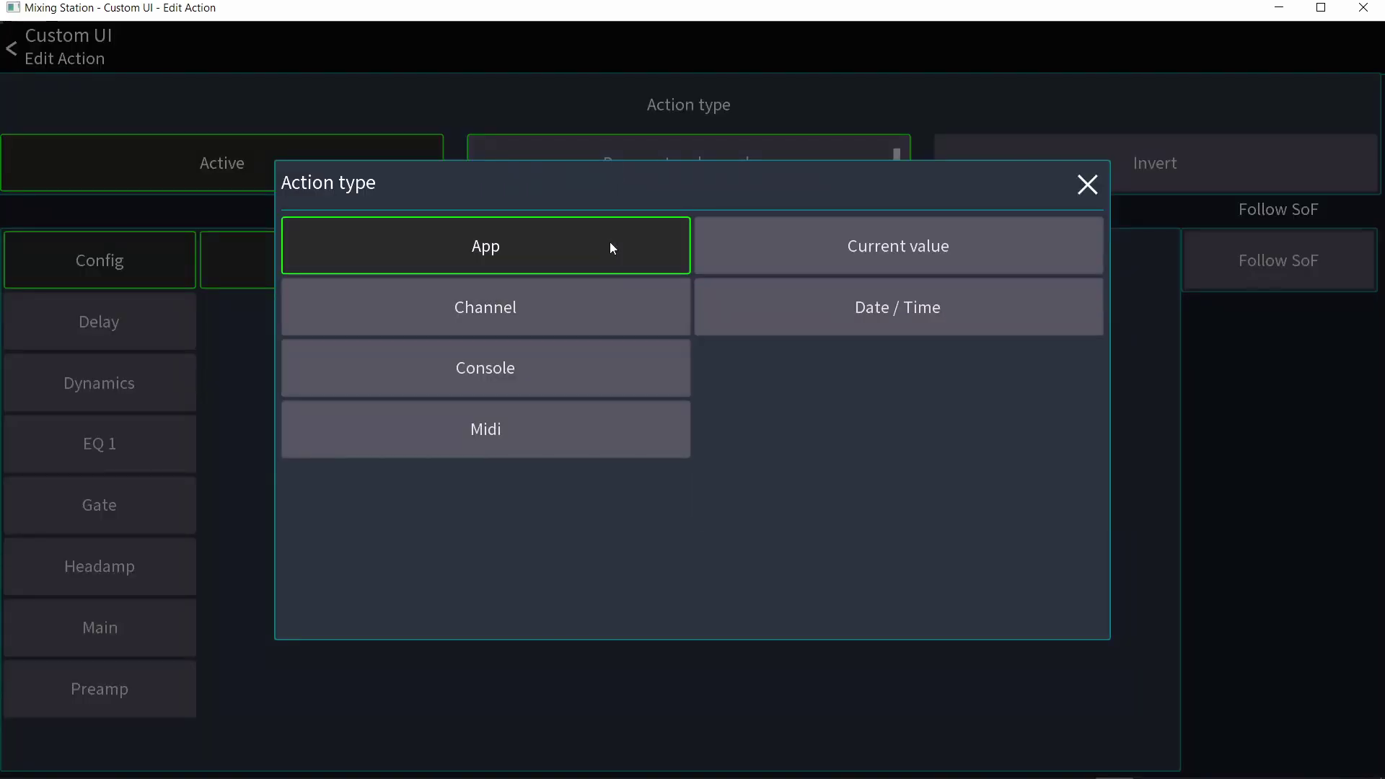
Assign the fader to the Size parameter of the first Hall Reverb in the effect rack and return to the layout.
click(587, 365)
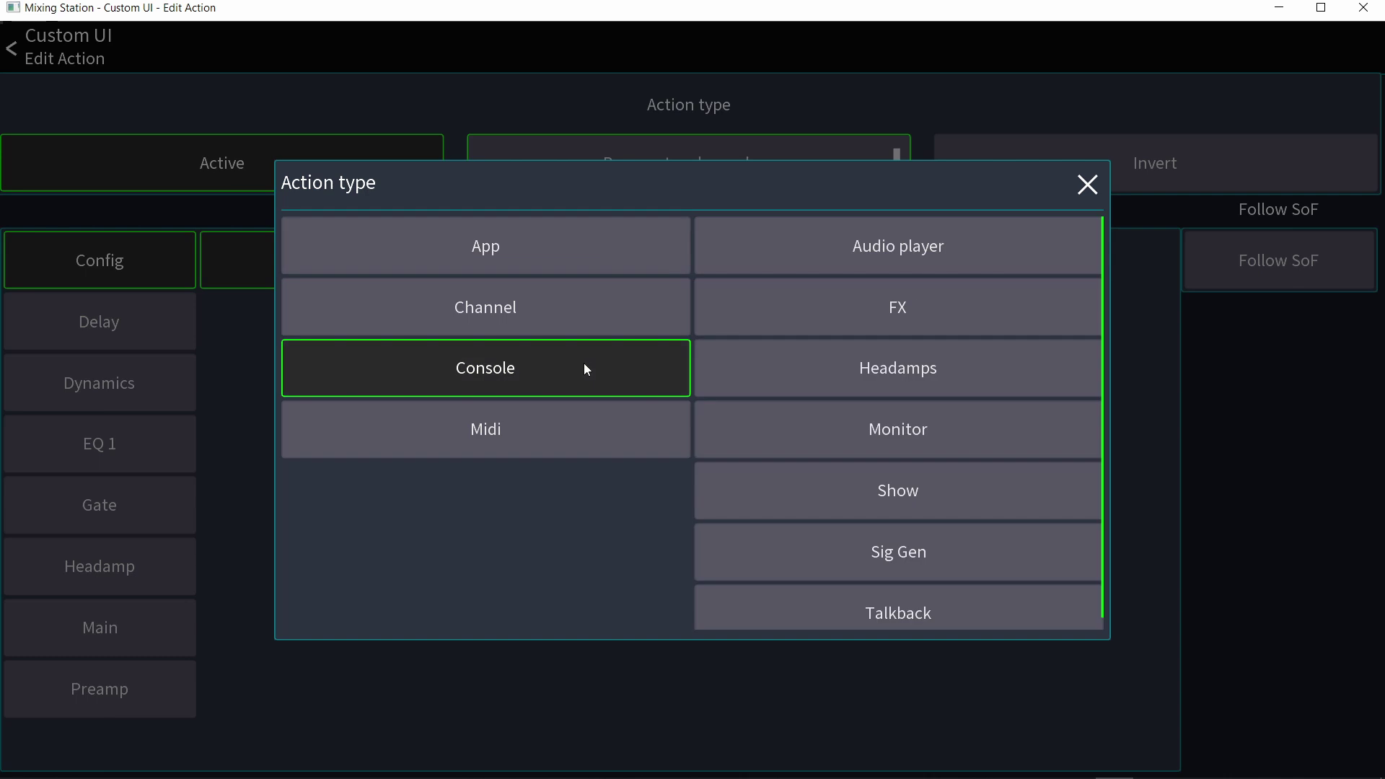
click(912, 309)
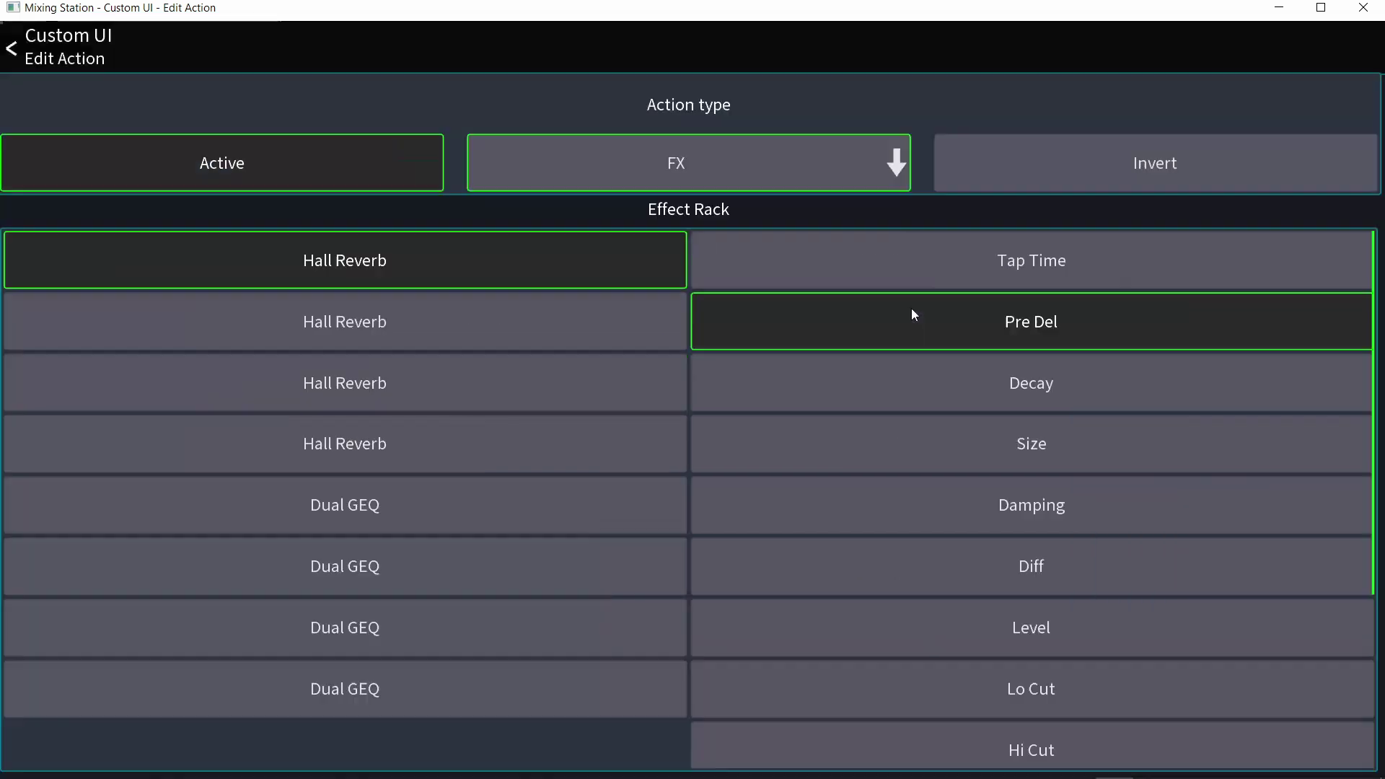
click(918, 452)
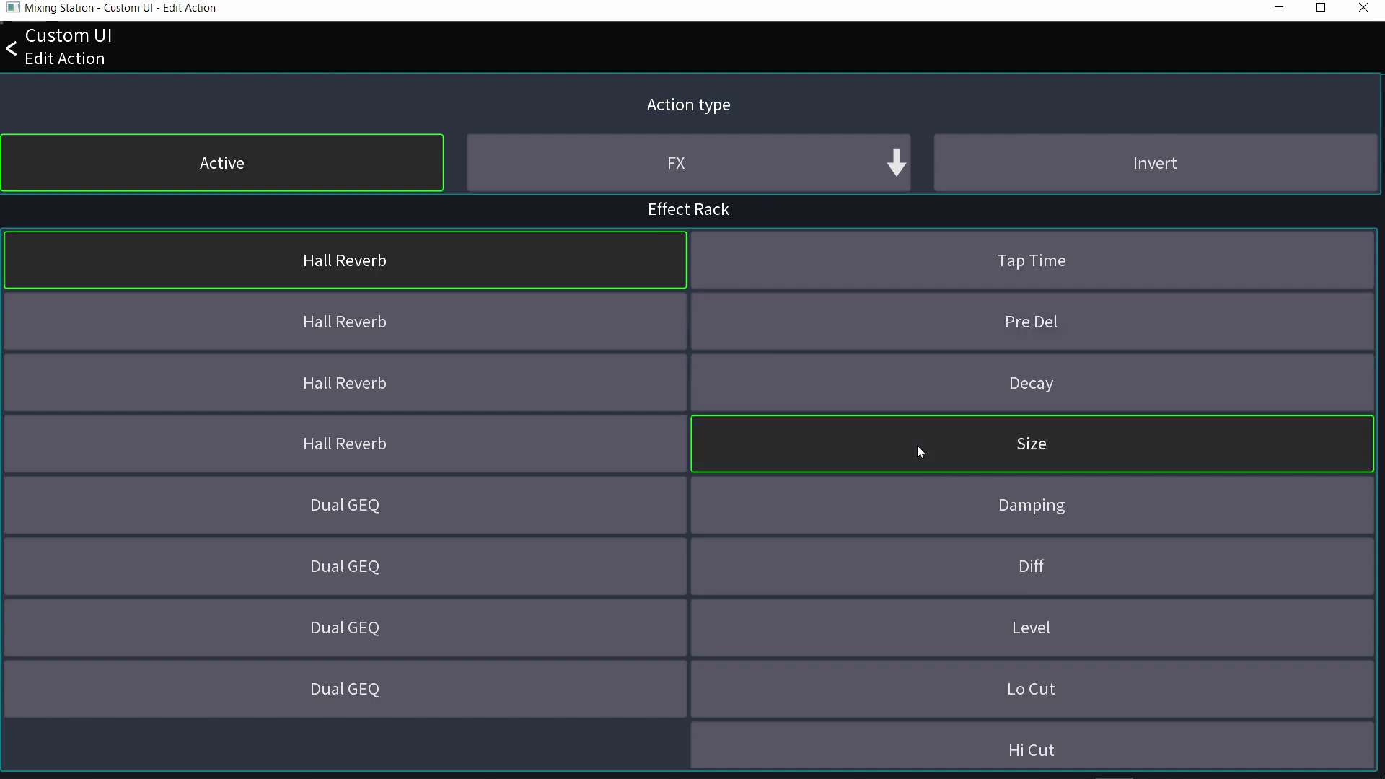
click(98, 56)
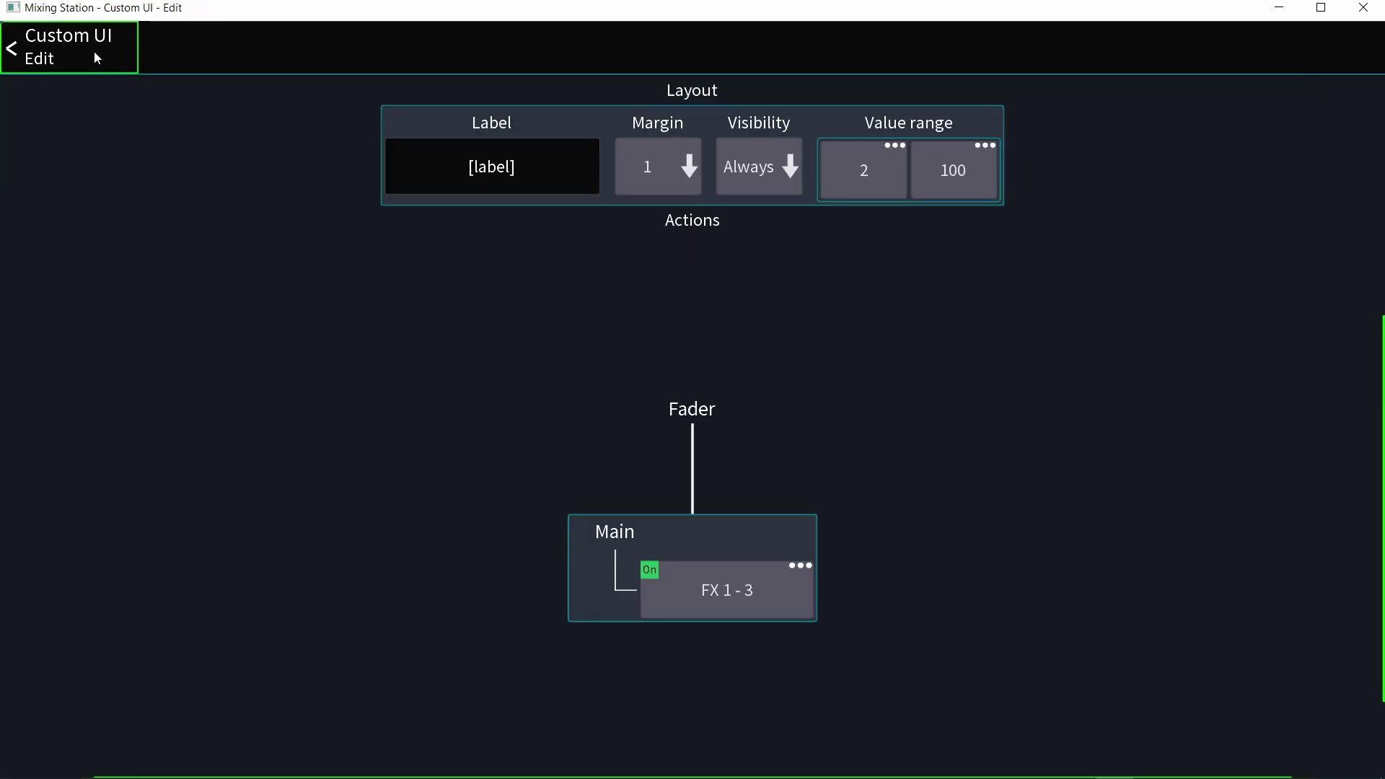
click(93, 51)
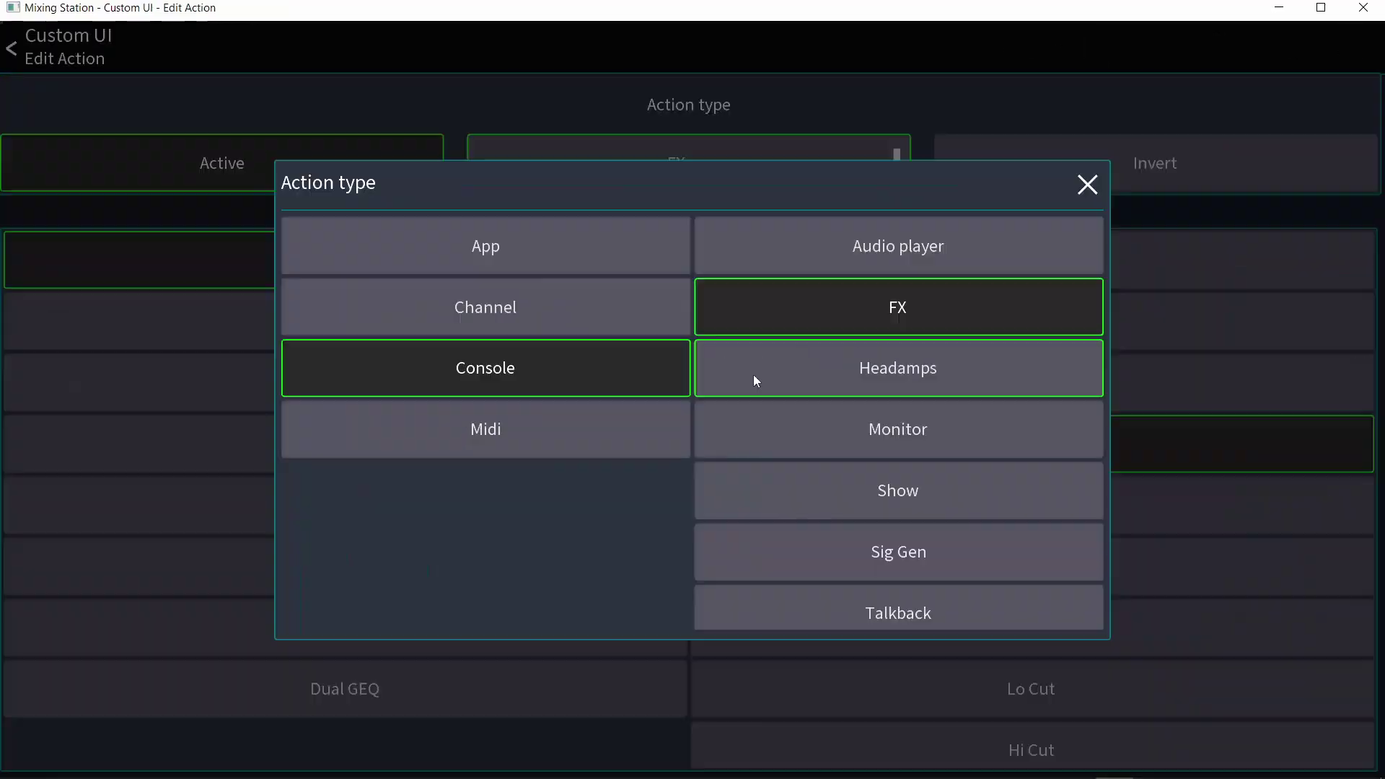
Browse the Headamps, Monitor and Sig Gen action types available for the fader under Console.
click(753, 374)
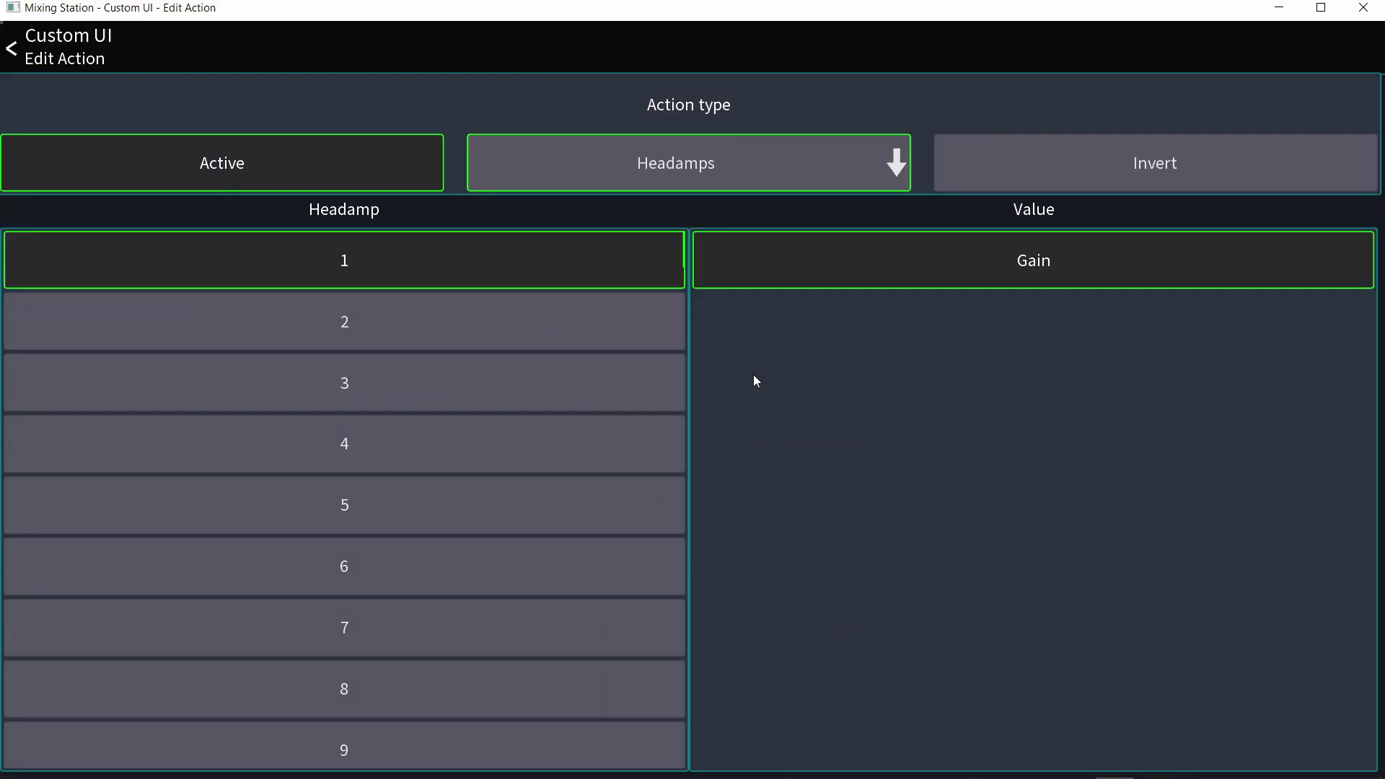
click(606, 396)
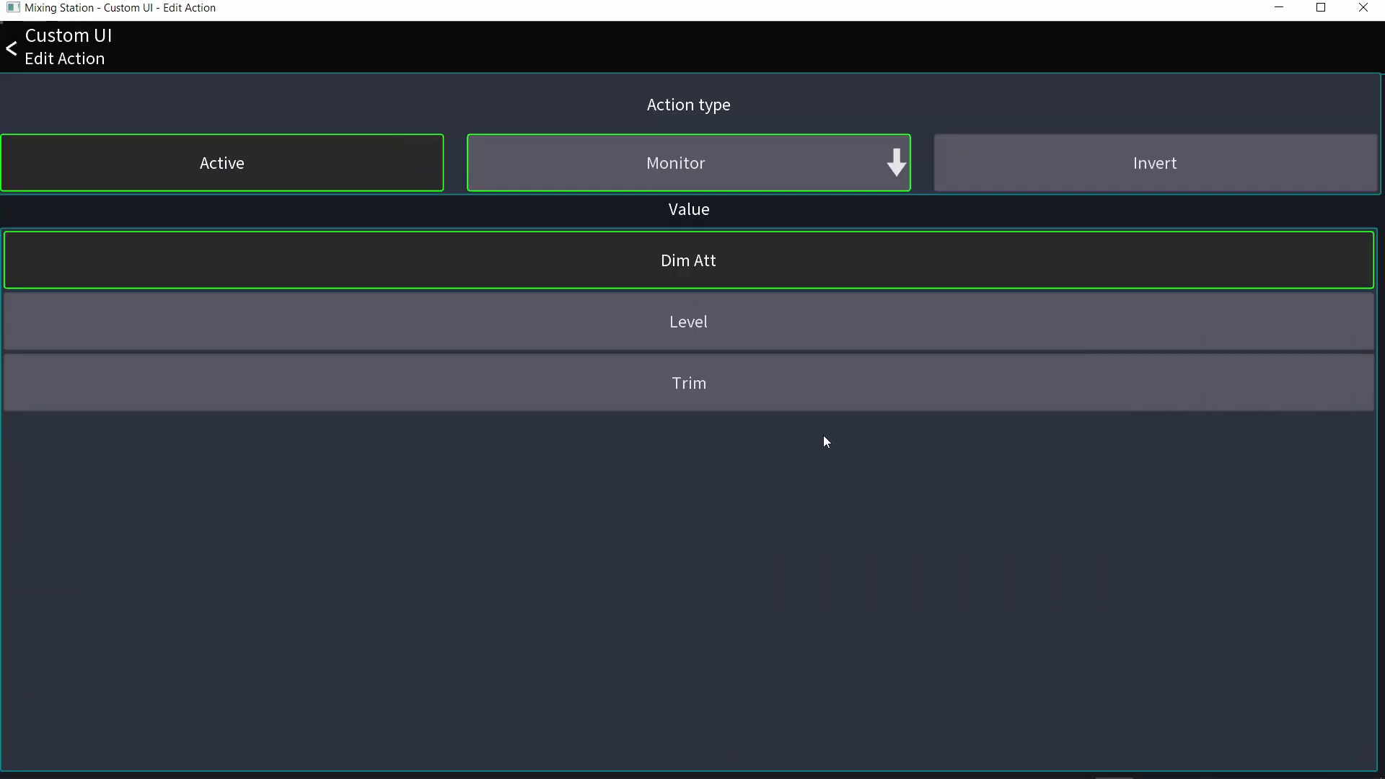
click(749, 332)
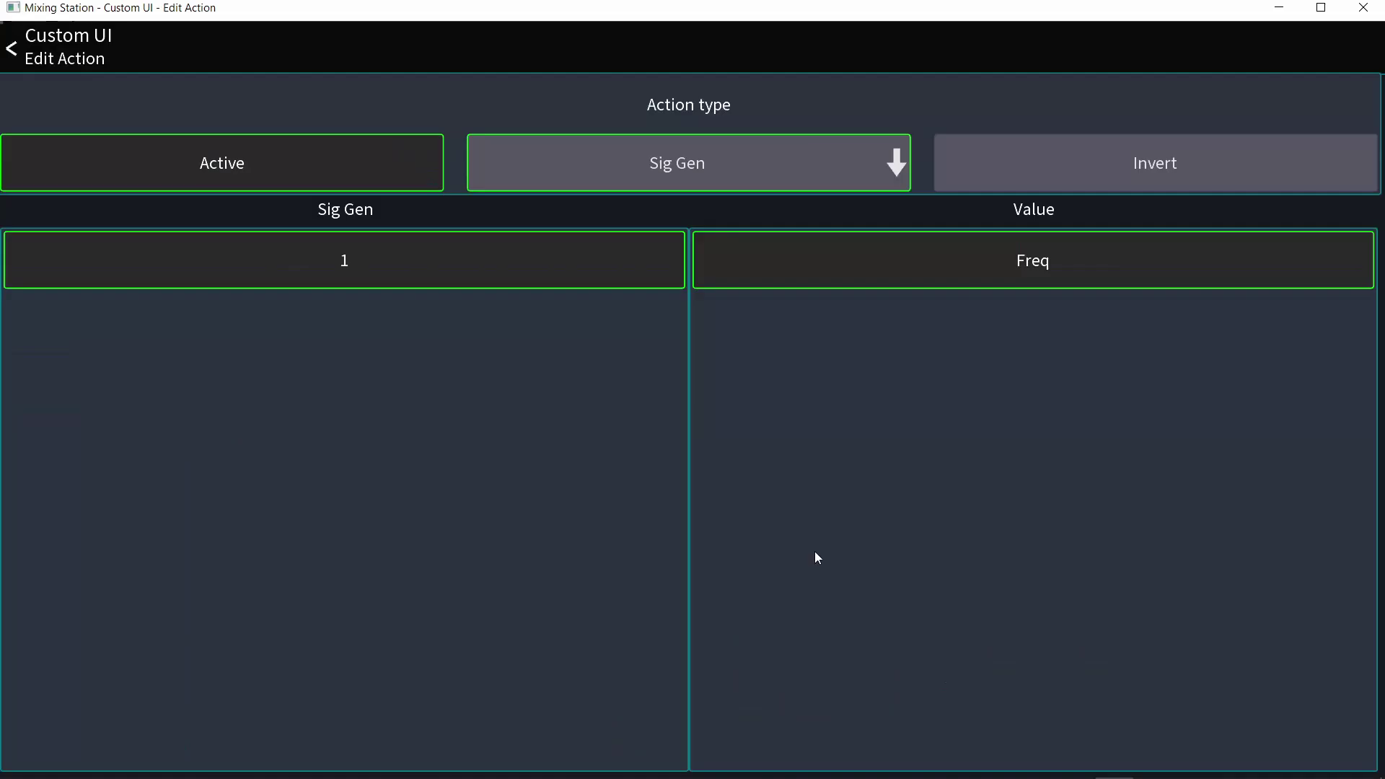
Assign the fader to the Level of Talkback A, check the Midi action types and leave the action editor.
click(738, 164)
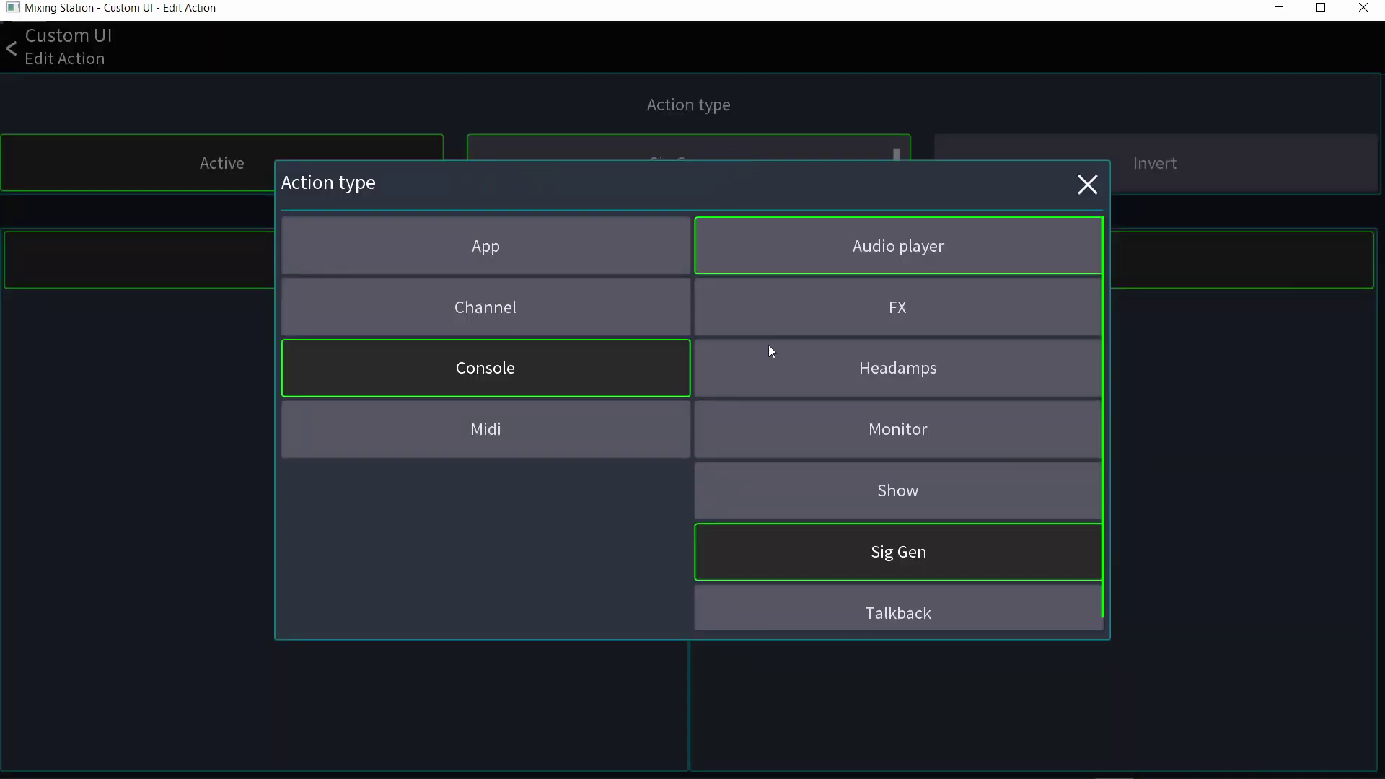
click(829, 626)
click(730, 170)
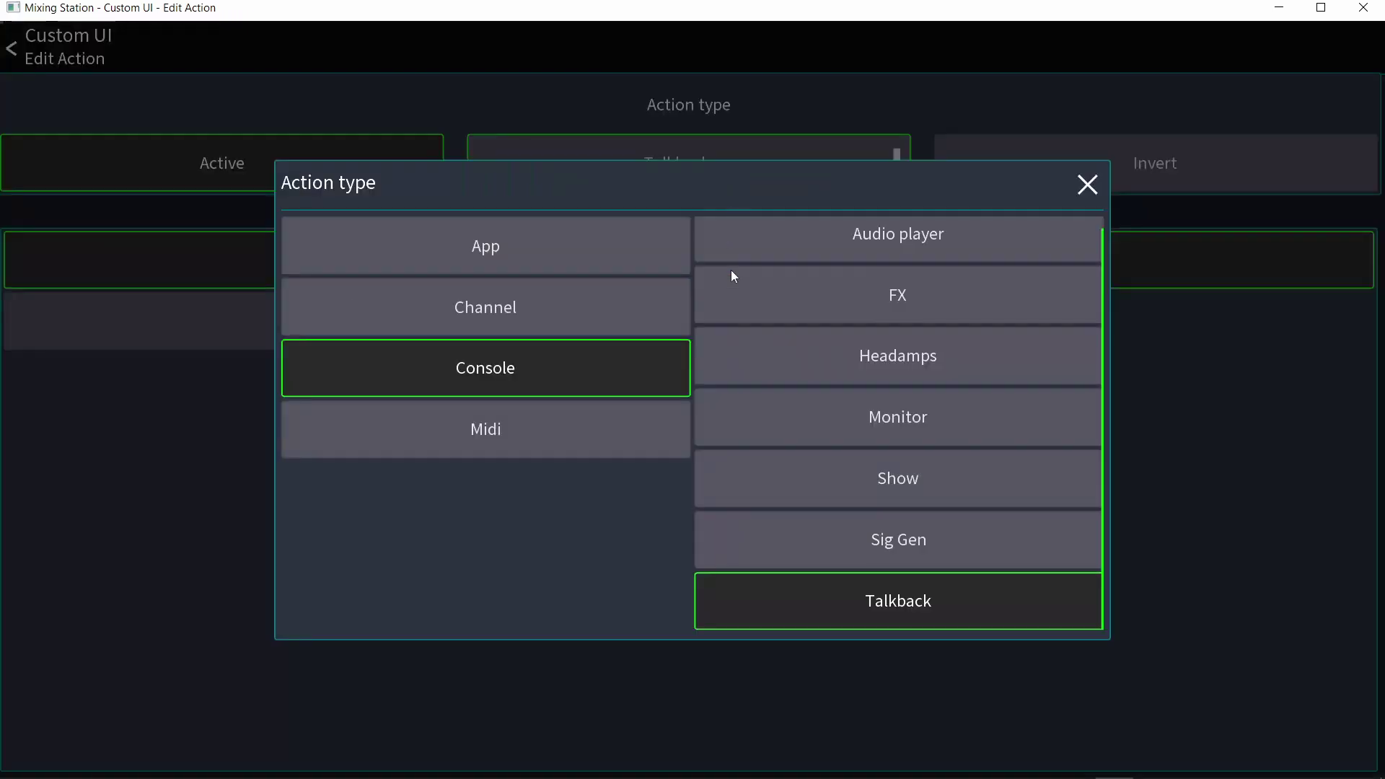
click(665, 447)
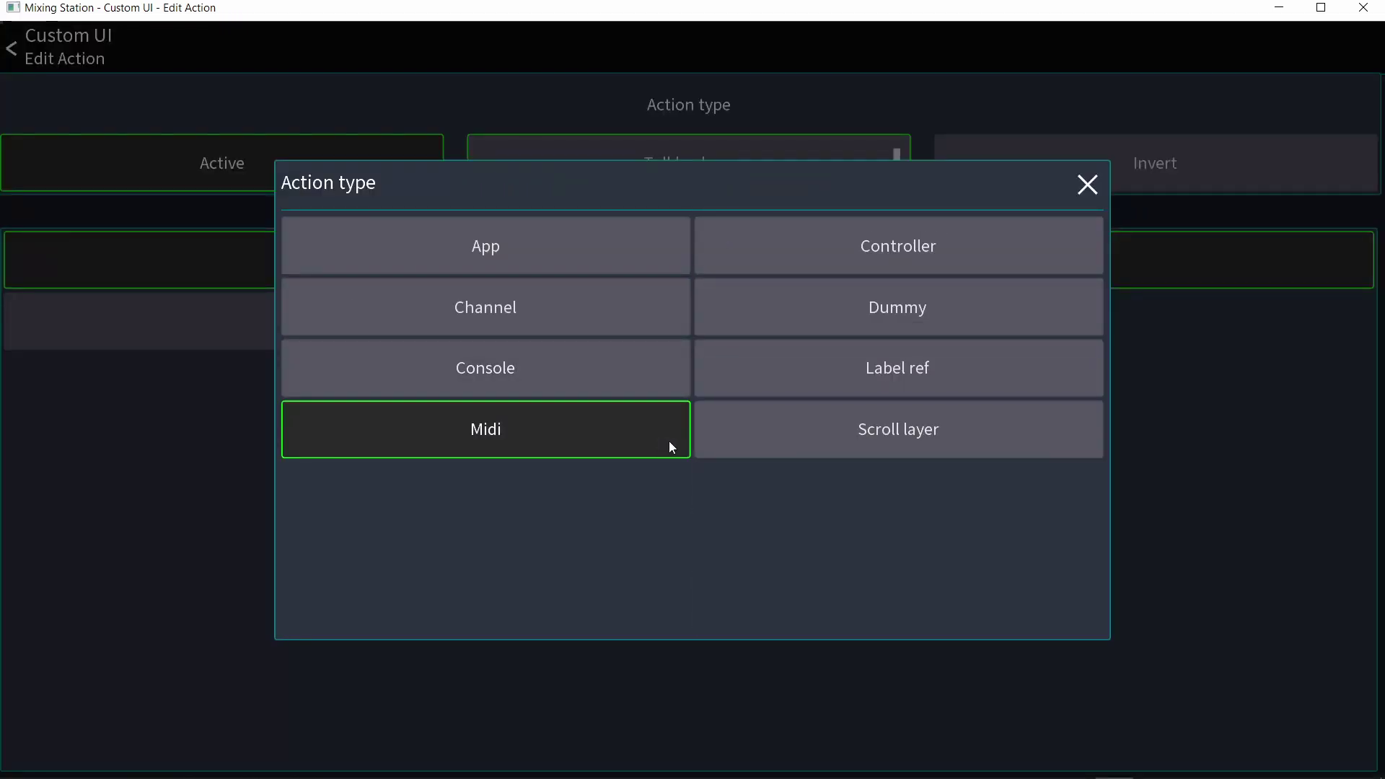
click(1087, 184)
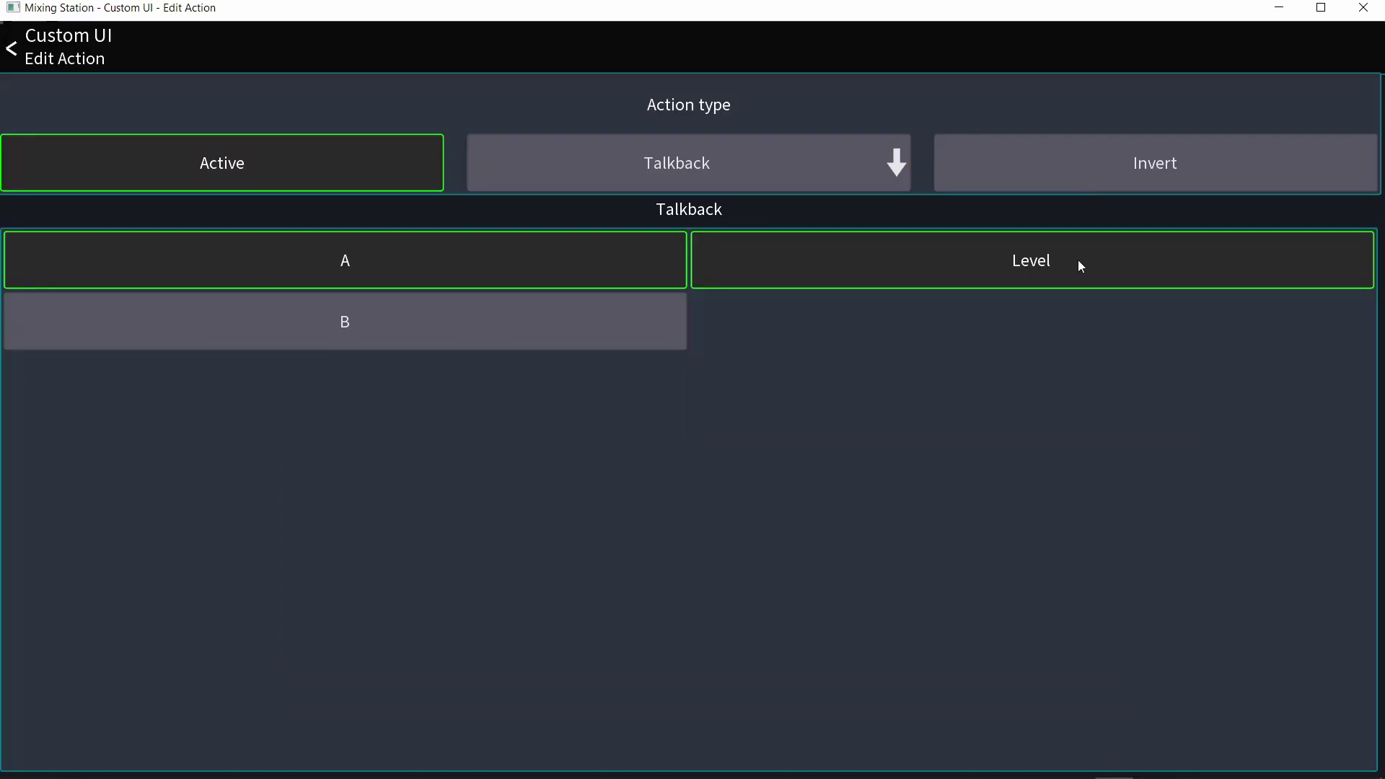
click(92, 53)
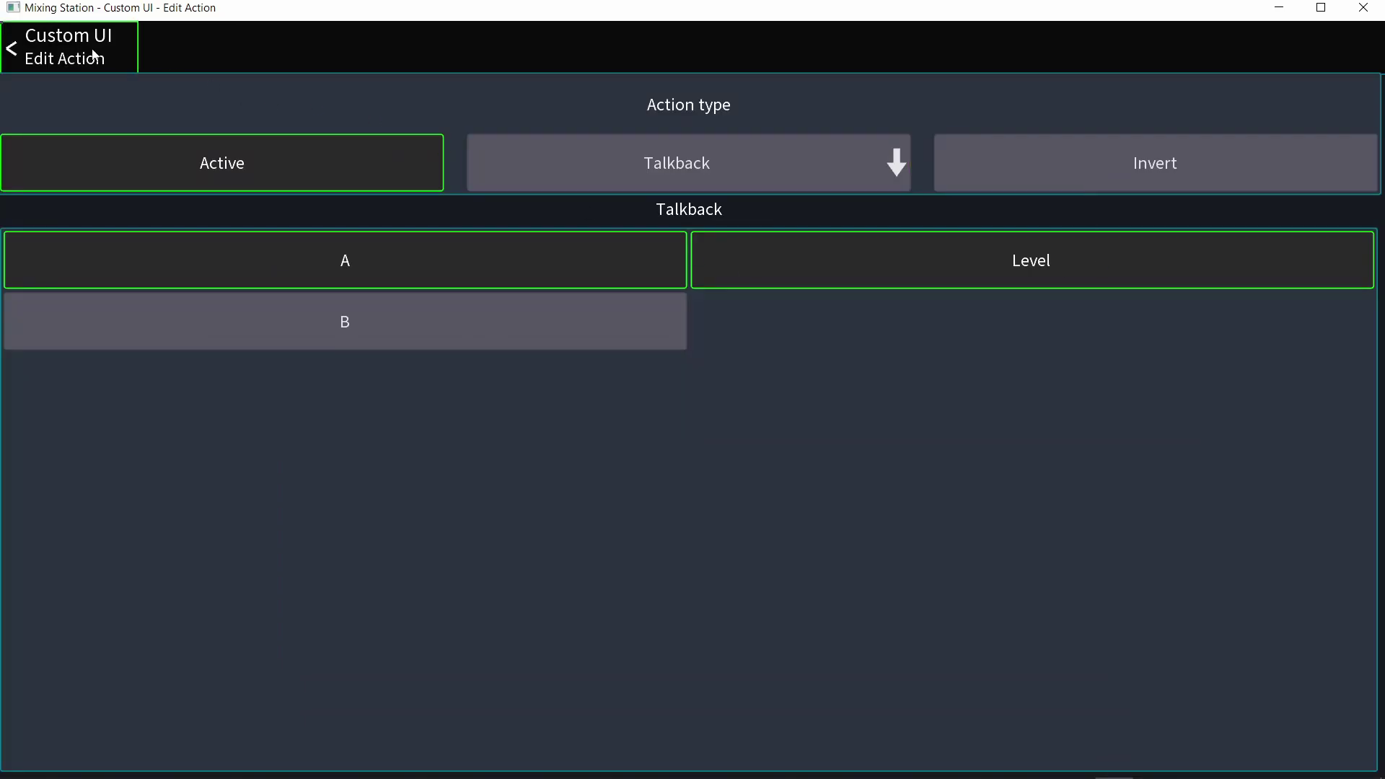